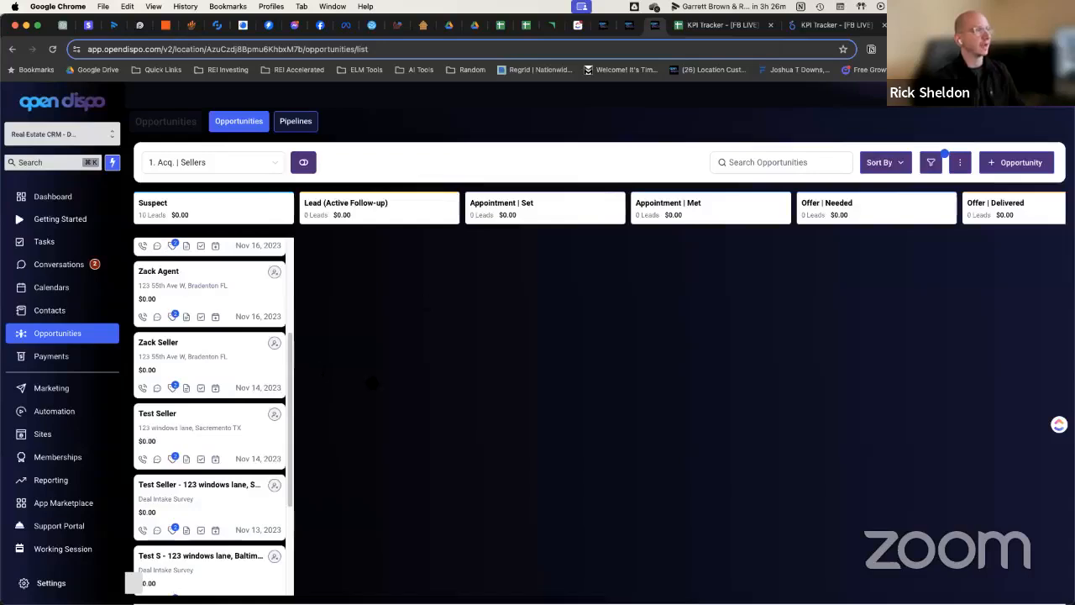
- Switch to the KPI Tracker spreadsheet in Google Sheets and examine the overall layout of the KPI Events sheet
scroll(249, 353, up, 5)
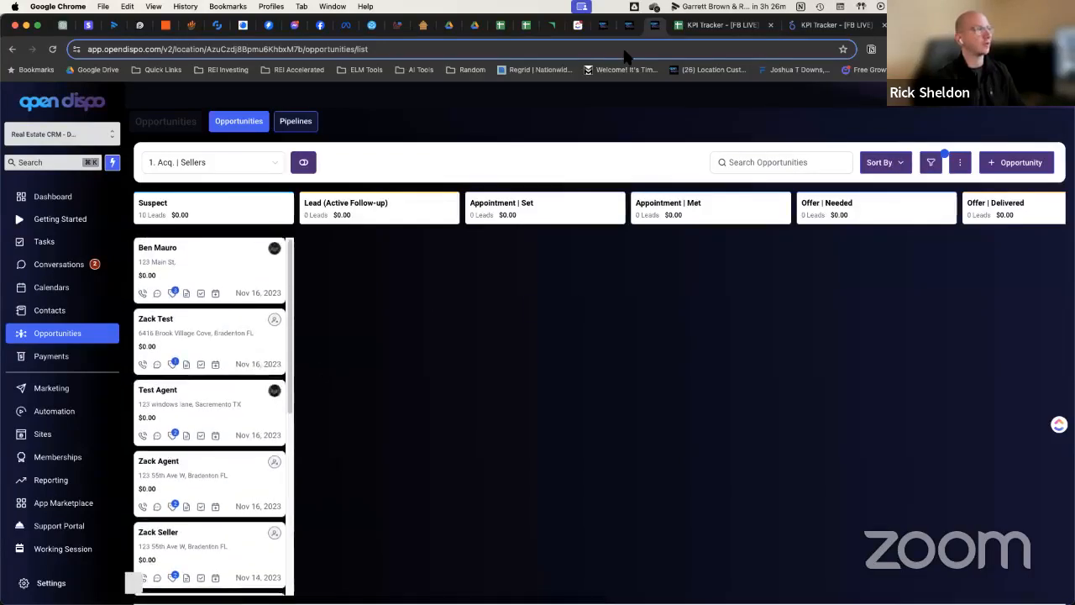
click(721, 24)
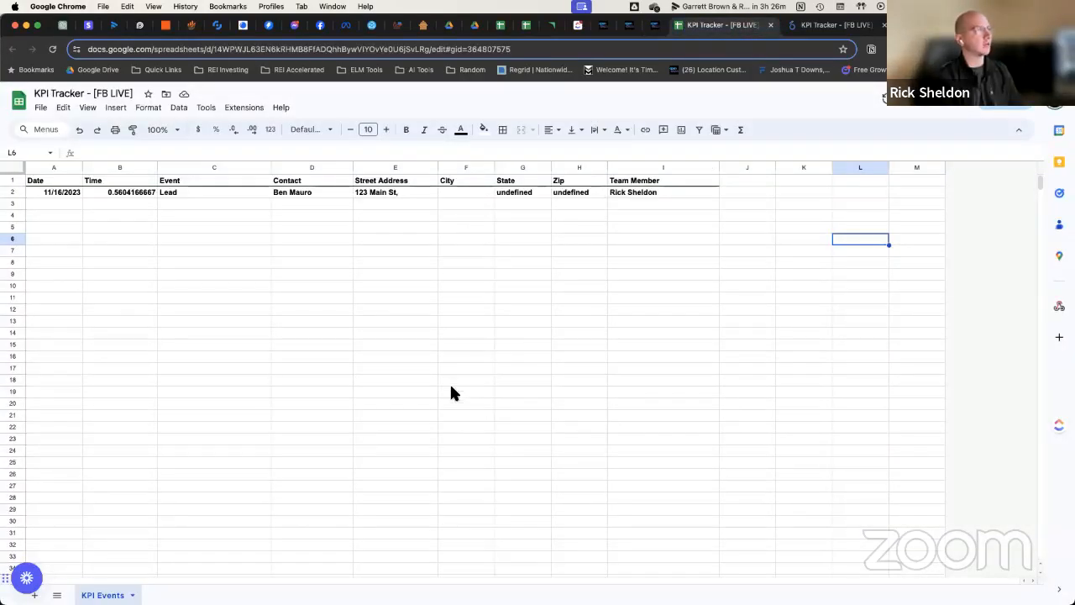
click(452, 390)
drag(76, 196, 713, 412)
click(769, 354)
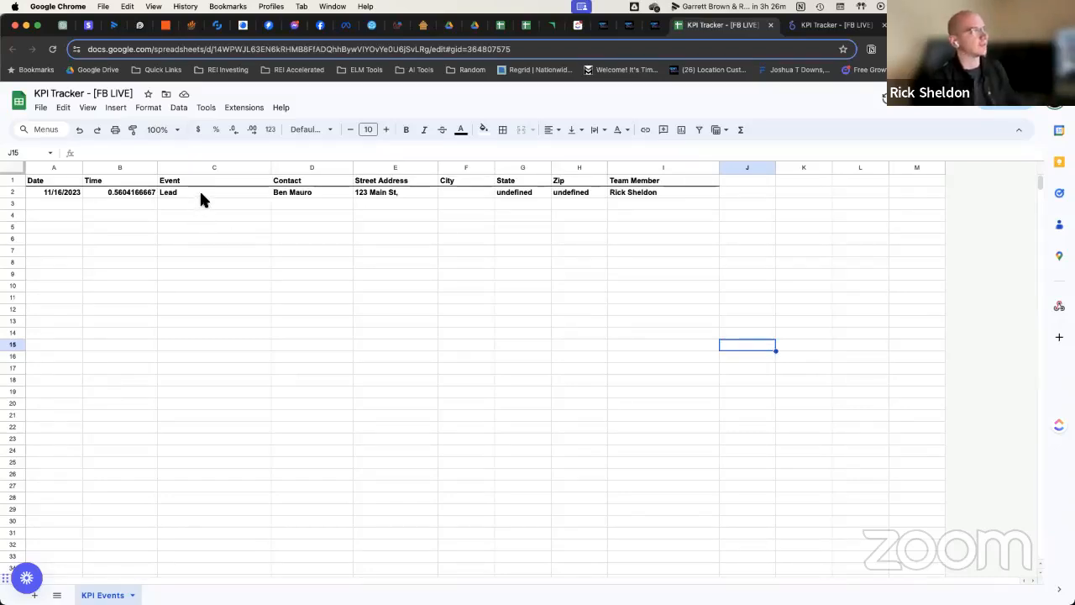
click(320, 238)
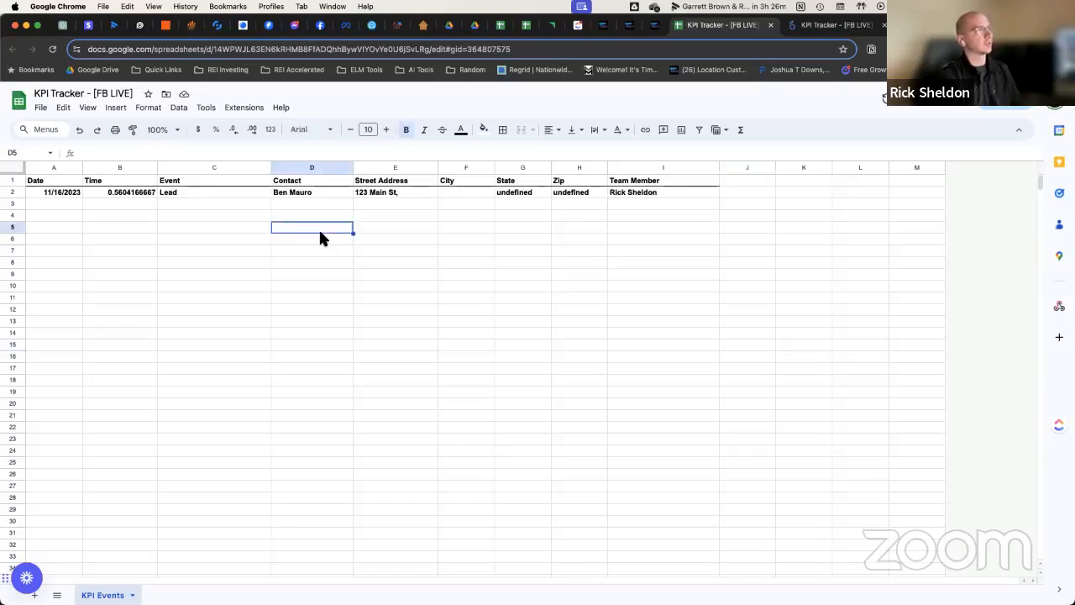
drag(58, 167, 639, 178)
click(619, 299)
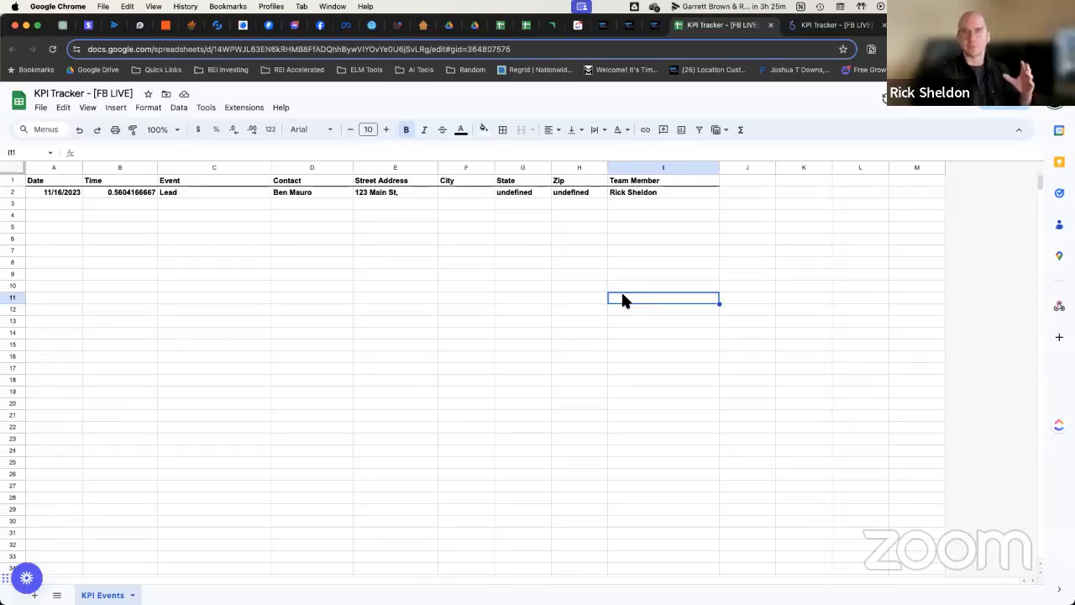
click(527, 327)
click(201, 275)
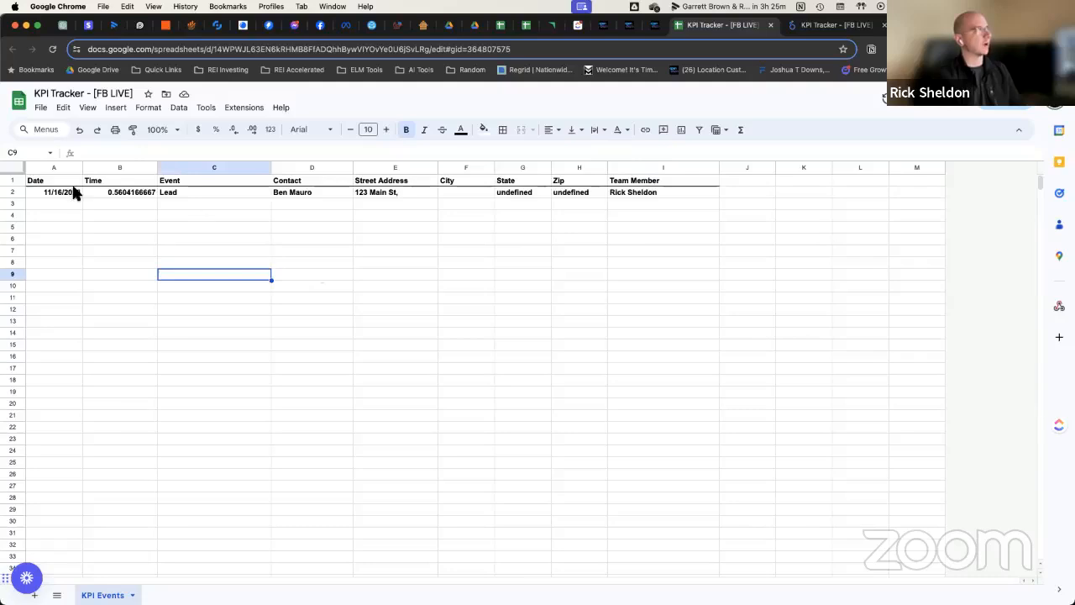
- Examine the KPI Events columns in turn: date and time, event, contact and address details, and team member
drag(54, 167, 113, 167)
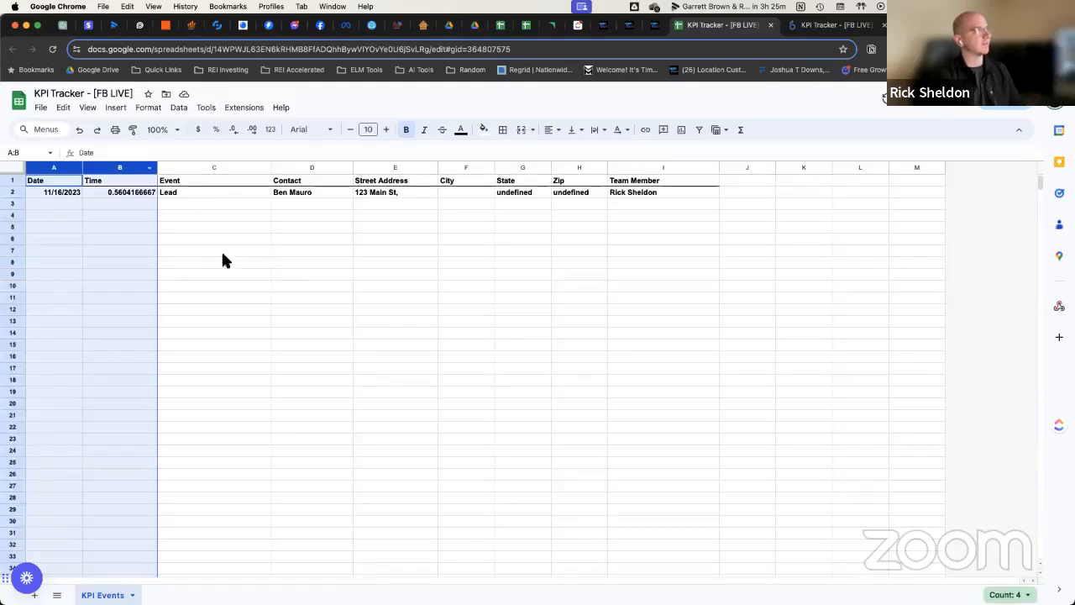
click(210, 169)
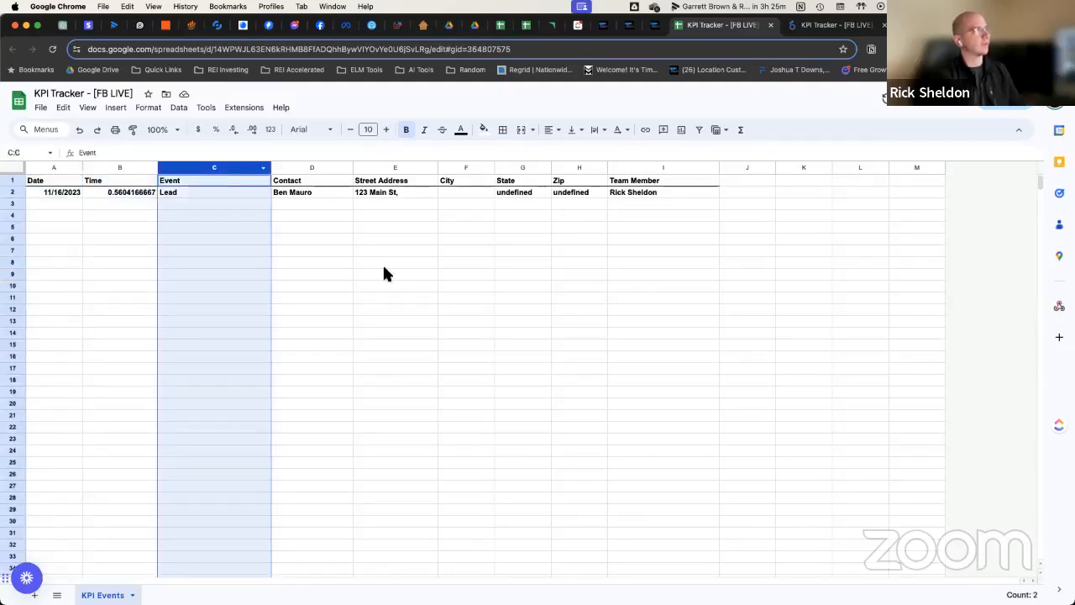
click(384, 273)
drag(324, 167, 568, 161)
click(637, 180)
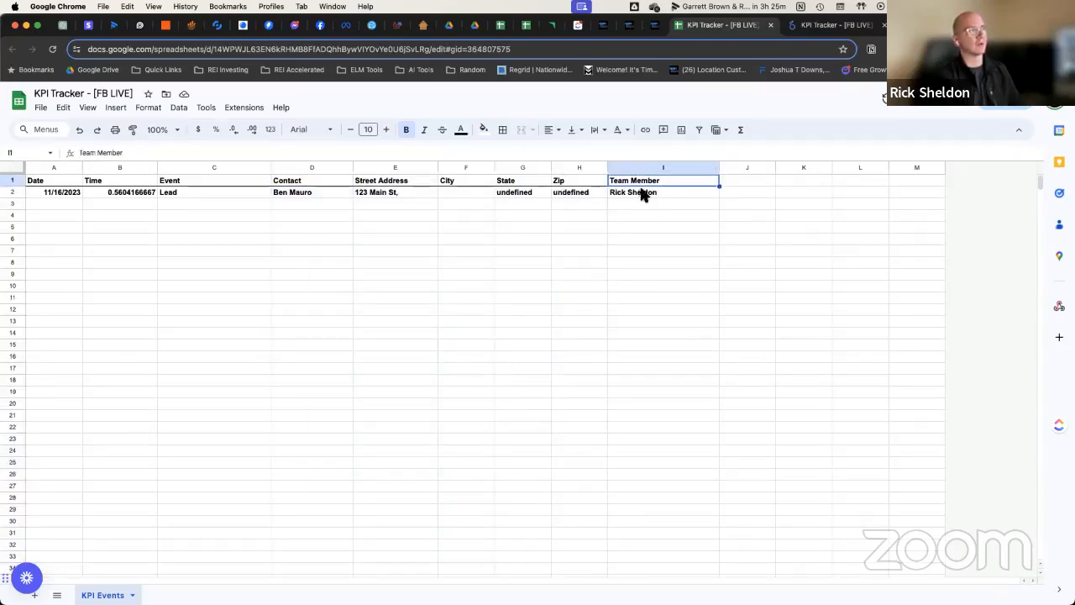
click(653, 195)
drag(46, 189, 540, 194)
click(569, 277)
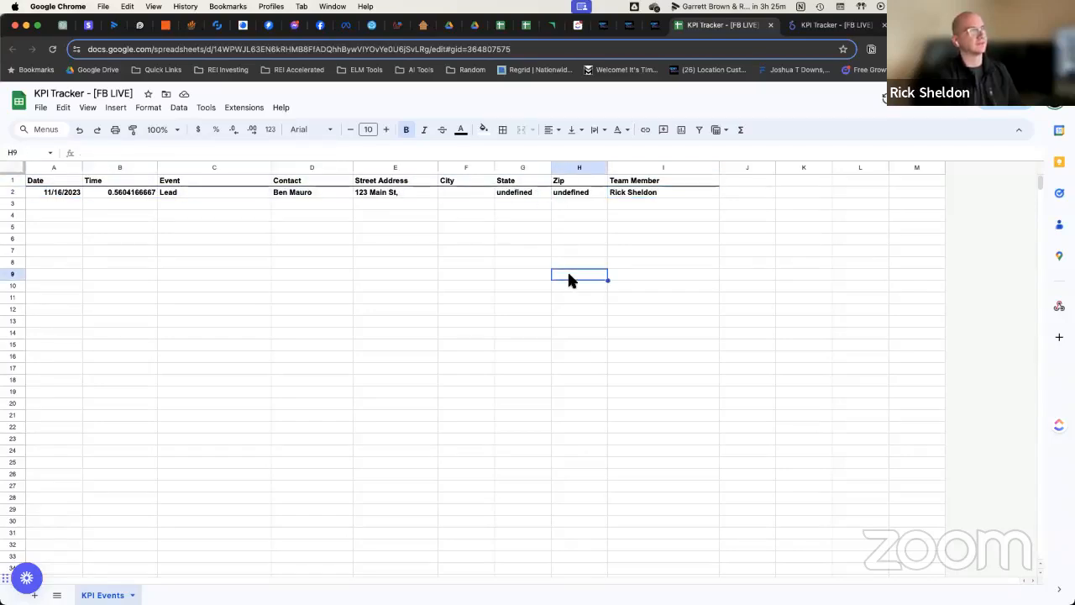
drag(55, 182, 627, 184)
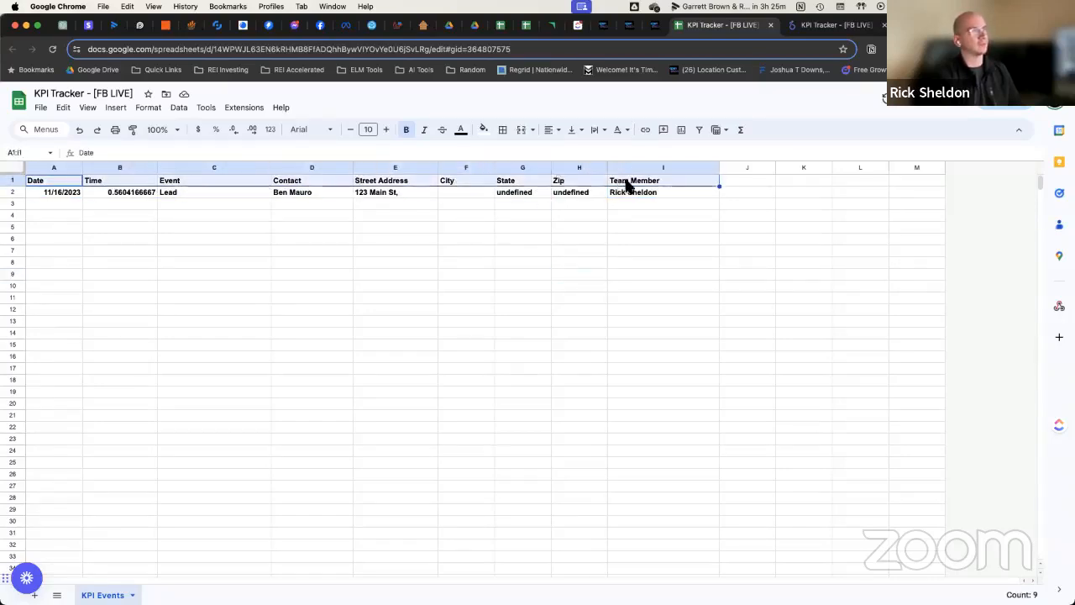
click(635, 296)
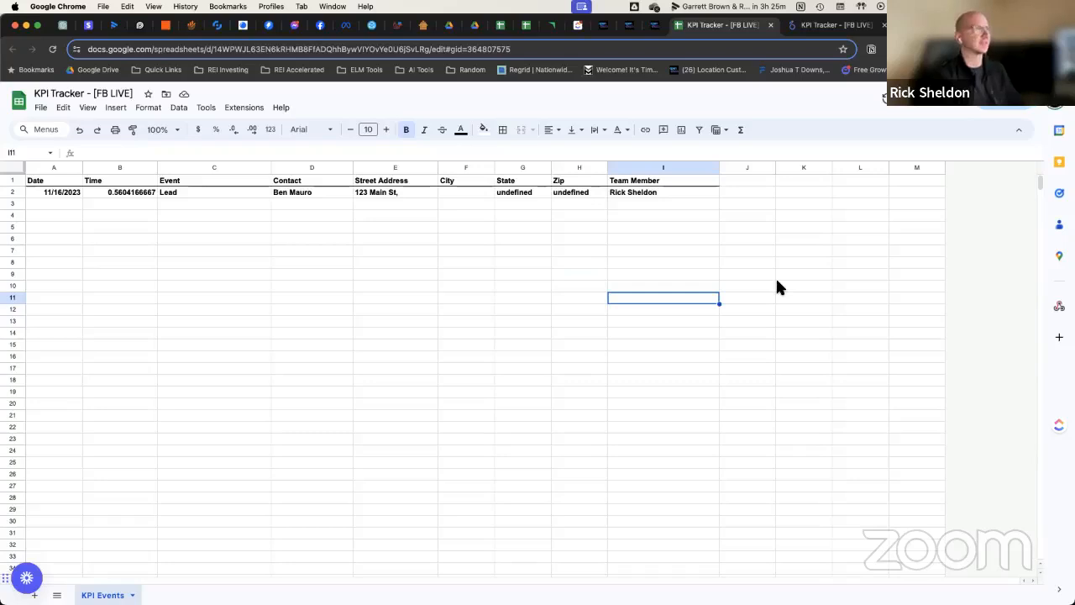
- Switch back to the Open Dispo CRM and open the Update KPI Tracker - FB Live workflow from the ***KPI Live folder
click(654, 26)
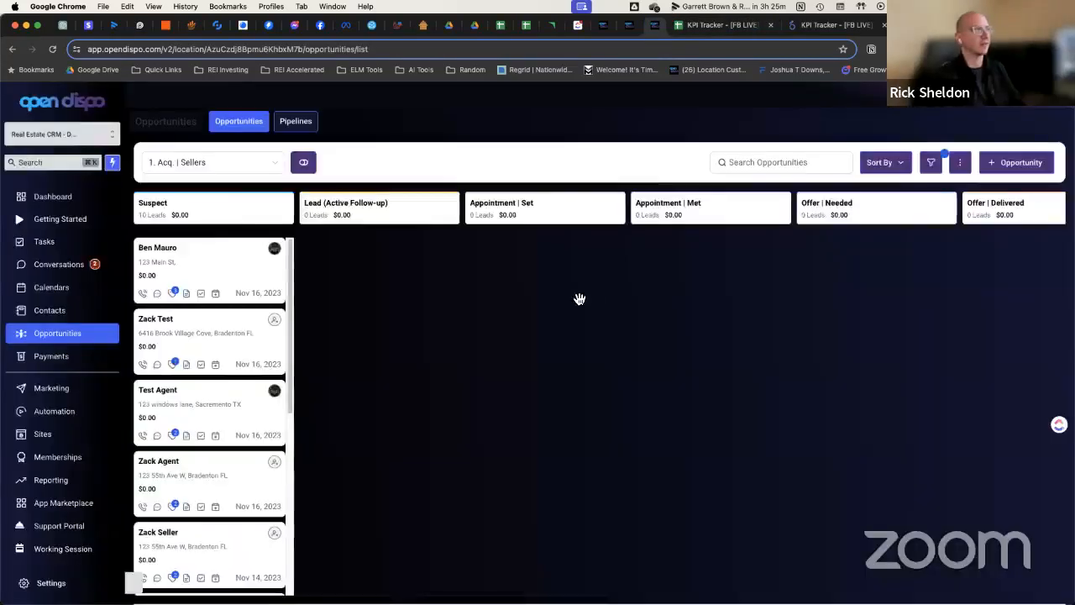
click(52, 418)
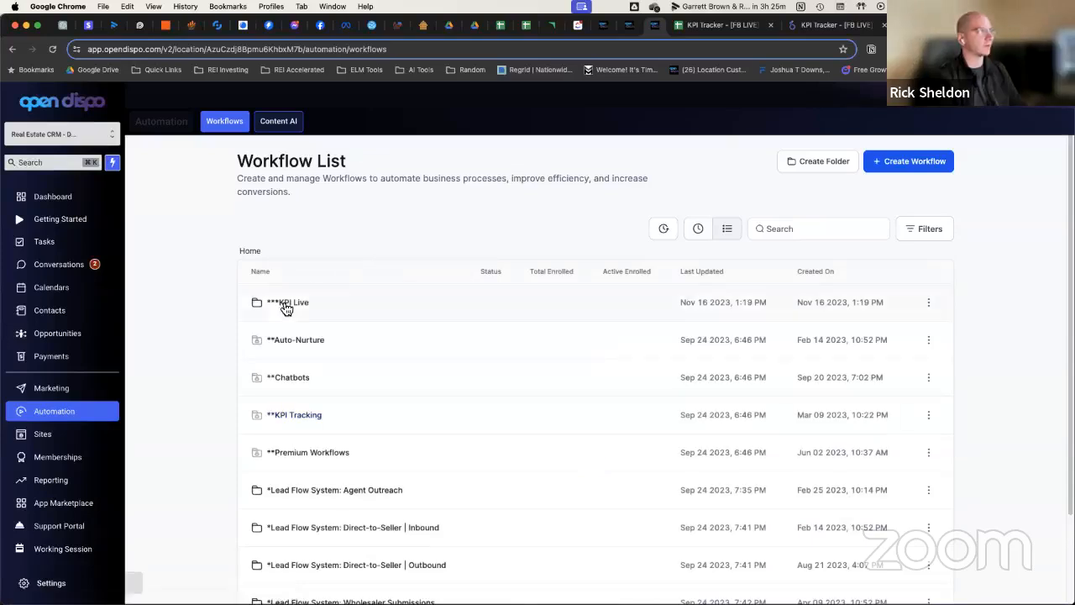
click(284, 303)
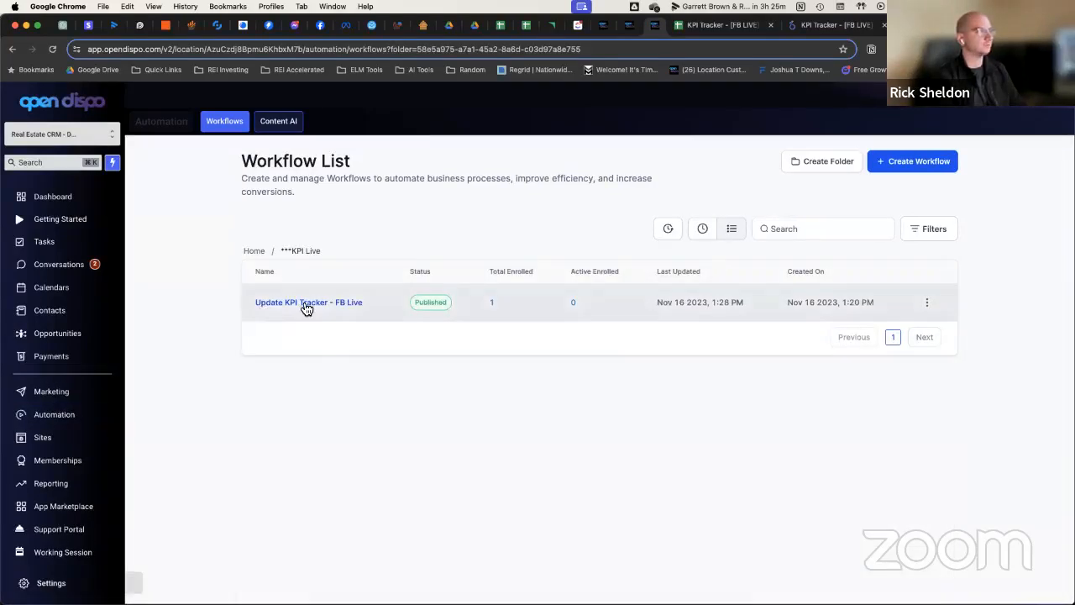
click(304, 305)
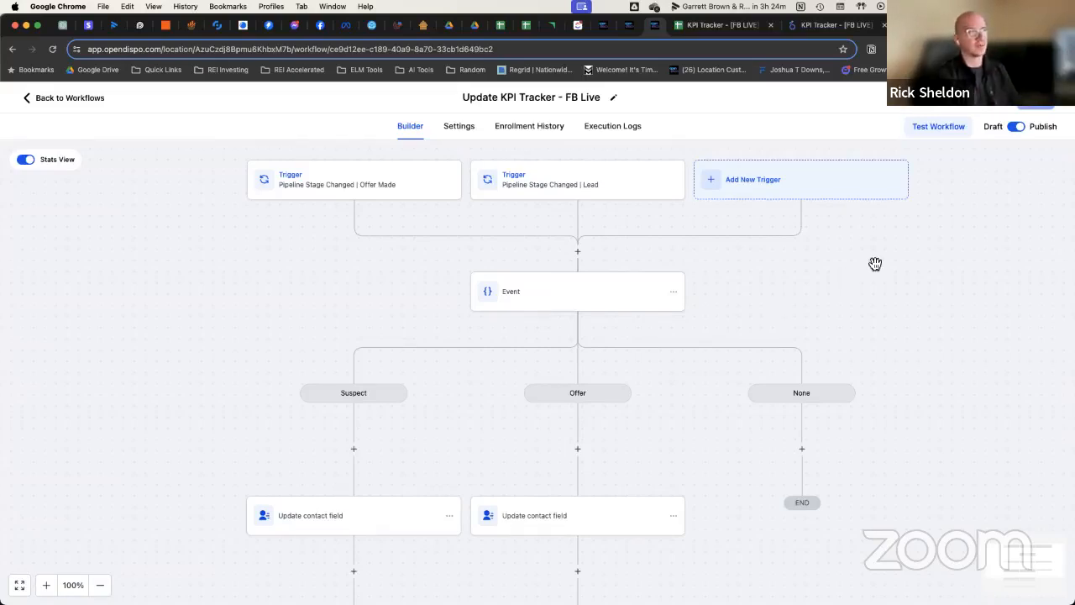
- Start a new Pipeline Stage Changed workflow trigger with an In pipeline filter set to 1. Acq. | Sellers
scroll(876, 264, right, 3)
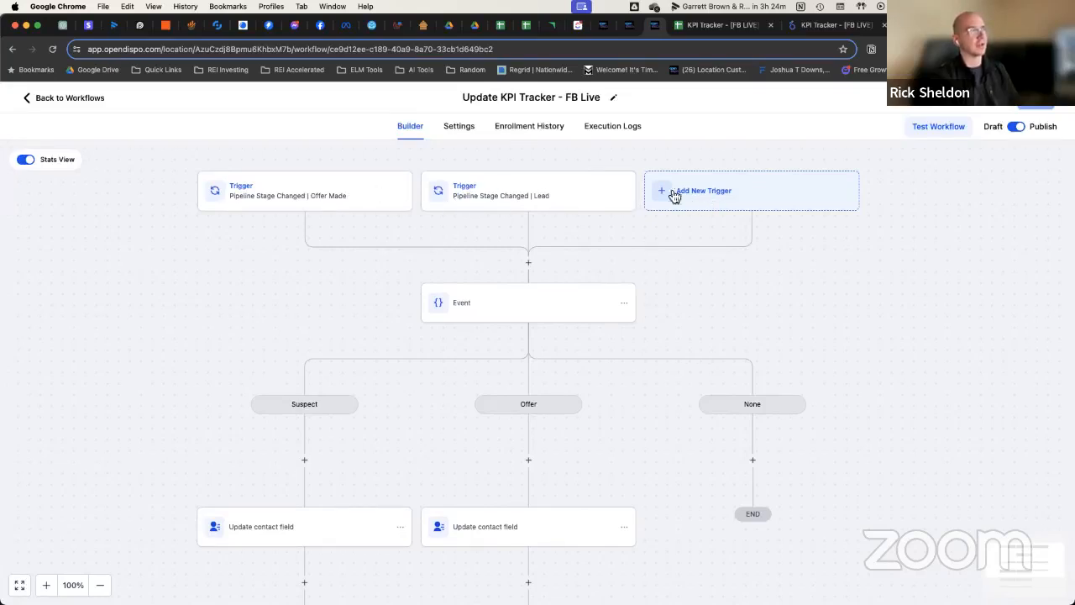
click(752, 198)
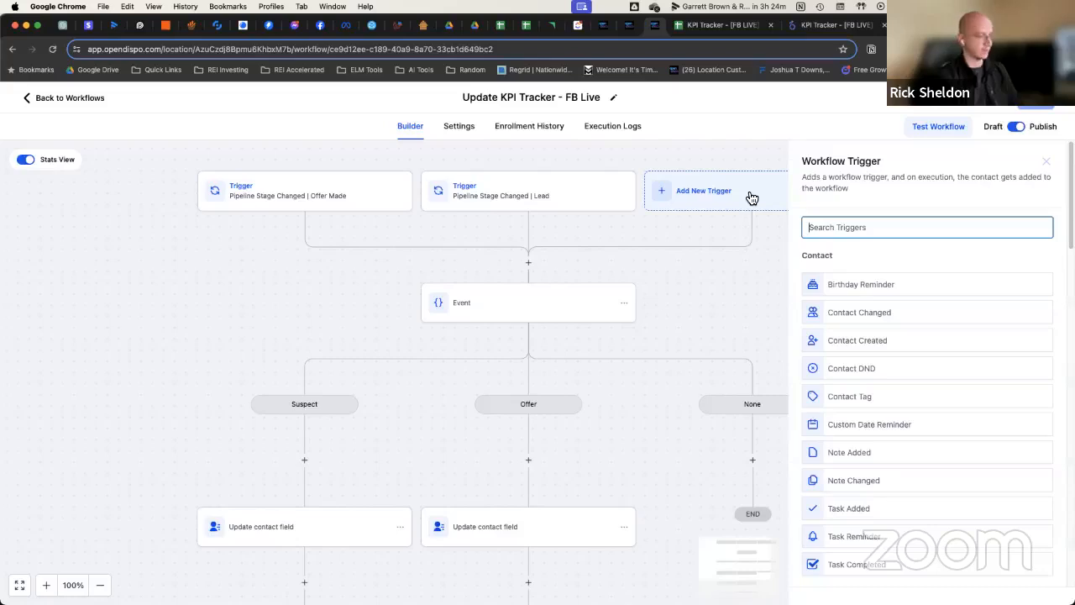
text(pipe)
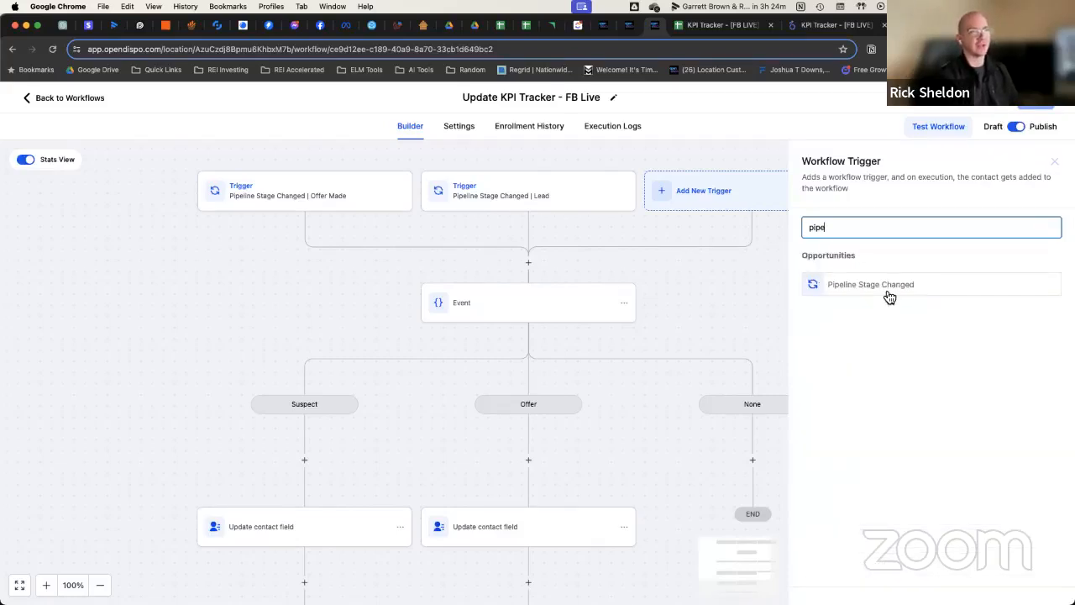
click(880, 285)
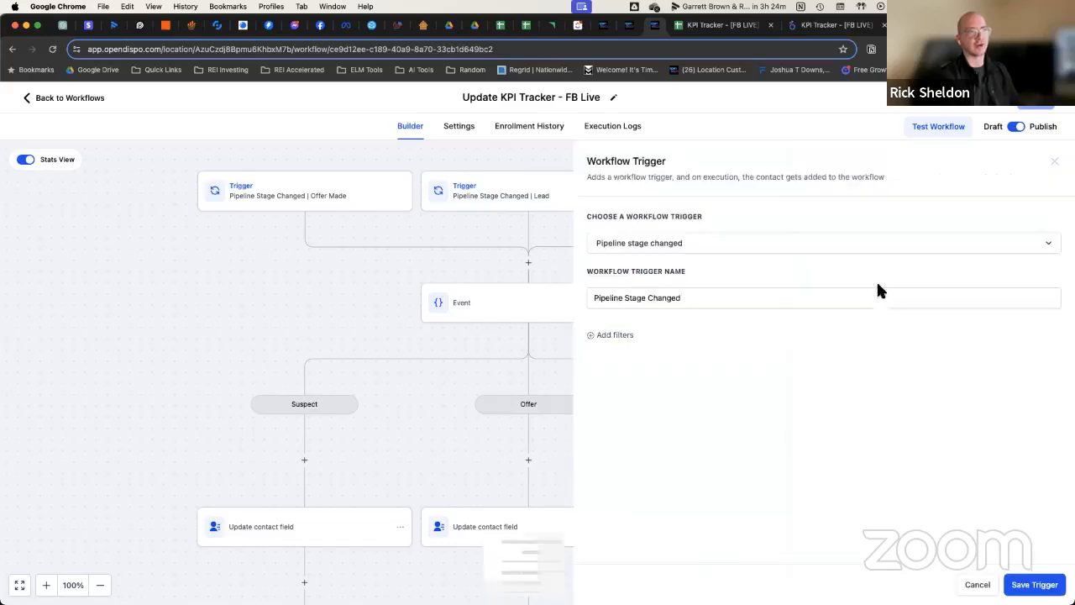
click(615, 336)
click(667, 352)
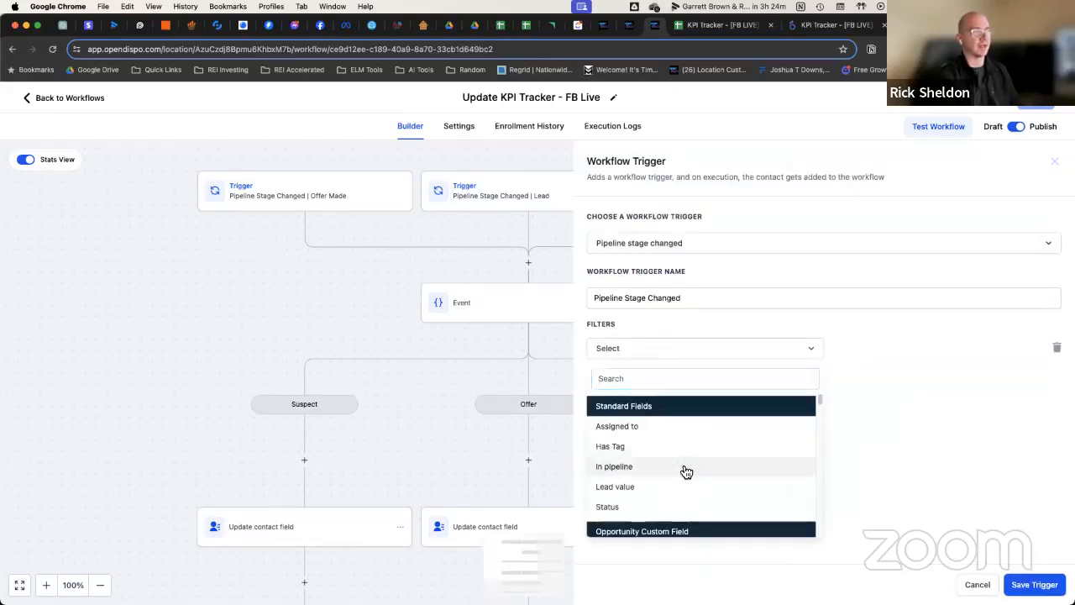
click(686, 468)
click(881, 348)
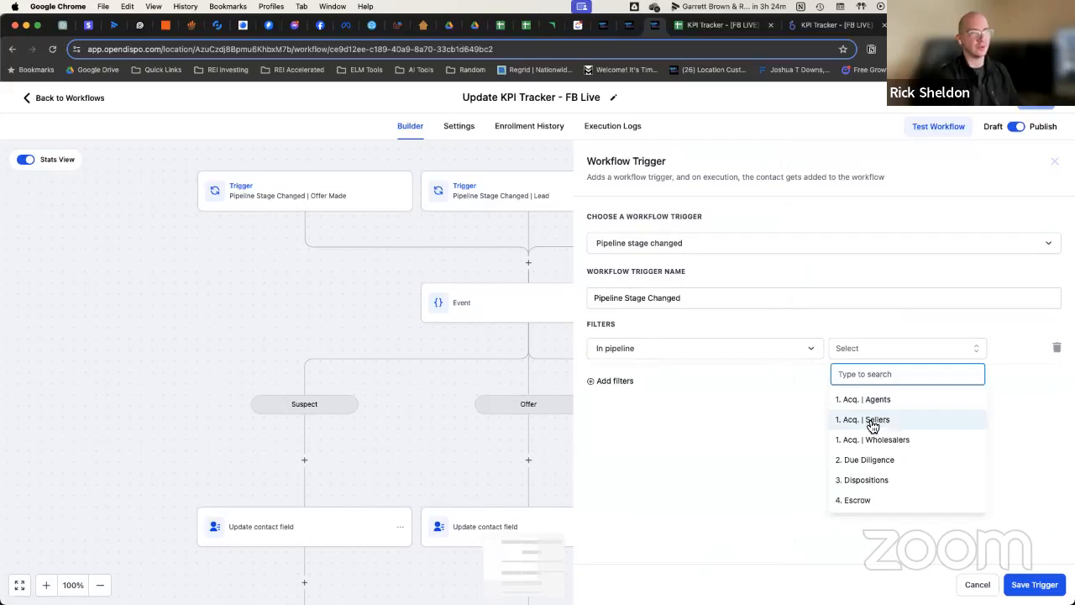
click(873, 420)
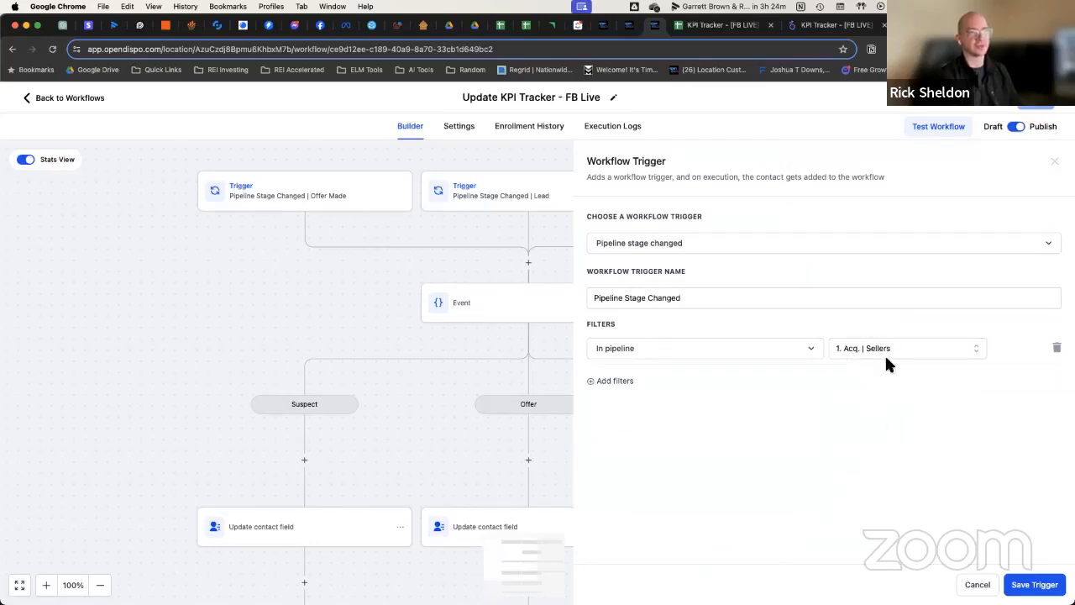
- Add a Pipeline stage filter to the new trigger, look through the available stages, and discard the trigger
click(628, 382)
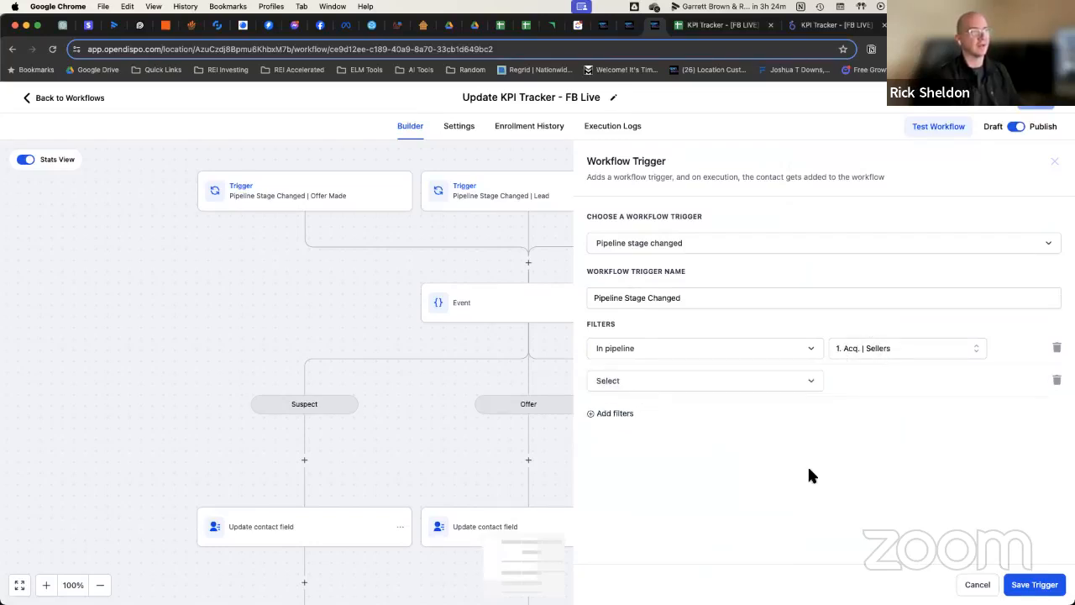
click(722, 389)
click(719, 518)
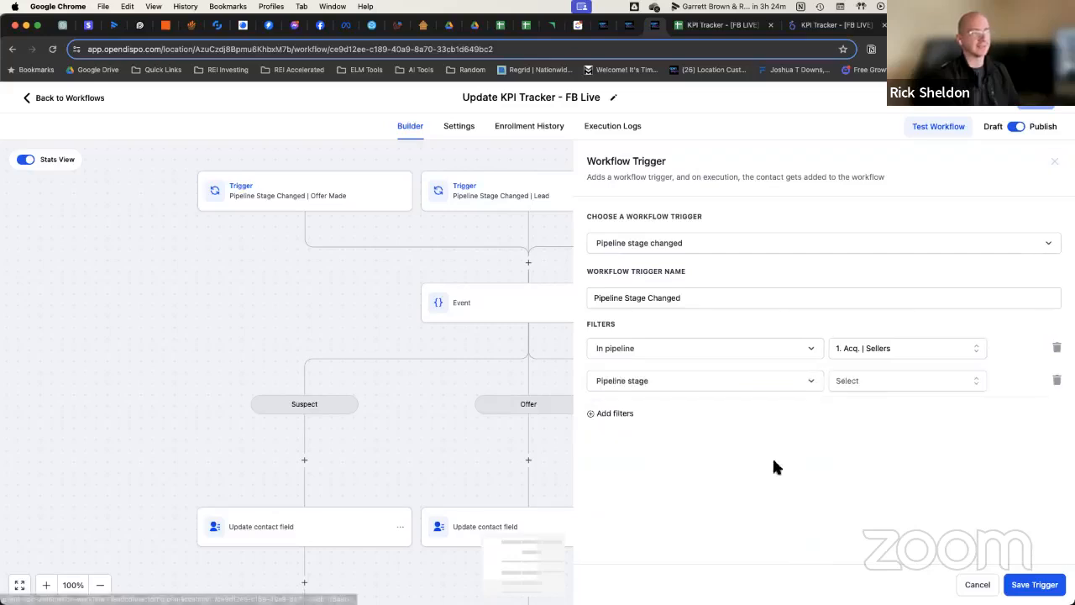
click(892, 382)
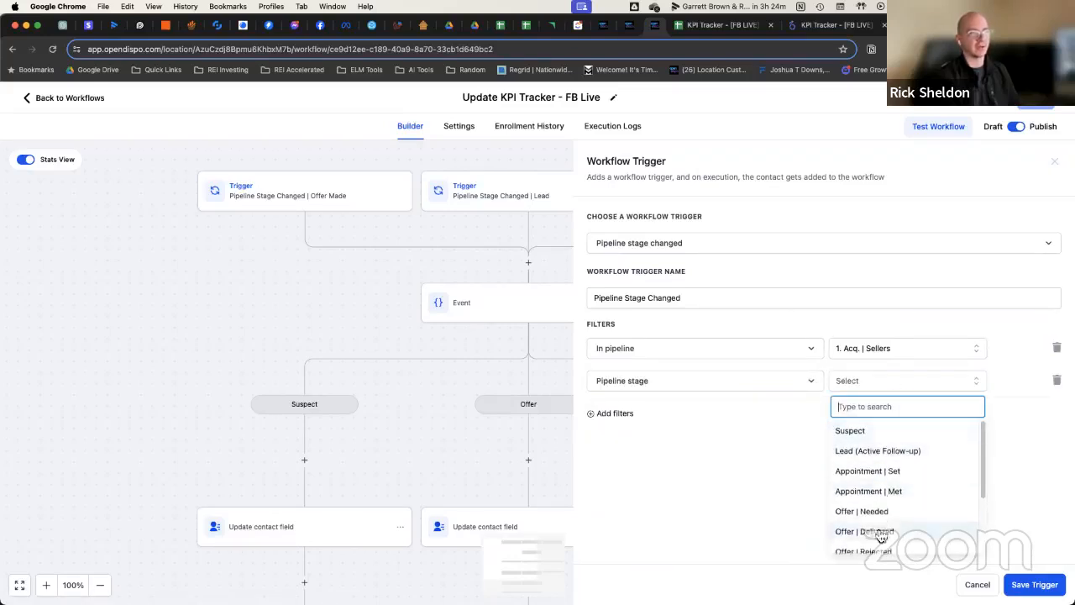
scroll(908, 449, down, 3)
scroll(910, 457, up, 3)
scroll(912, 451, down, 3)
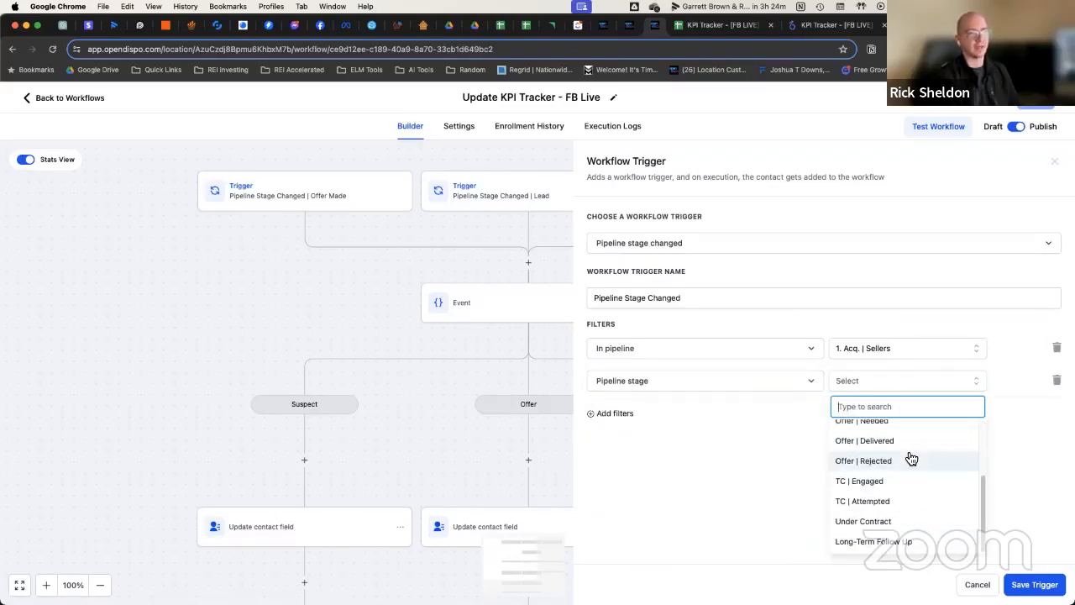
scroll(840, 459, up, 3)
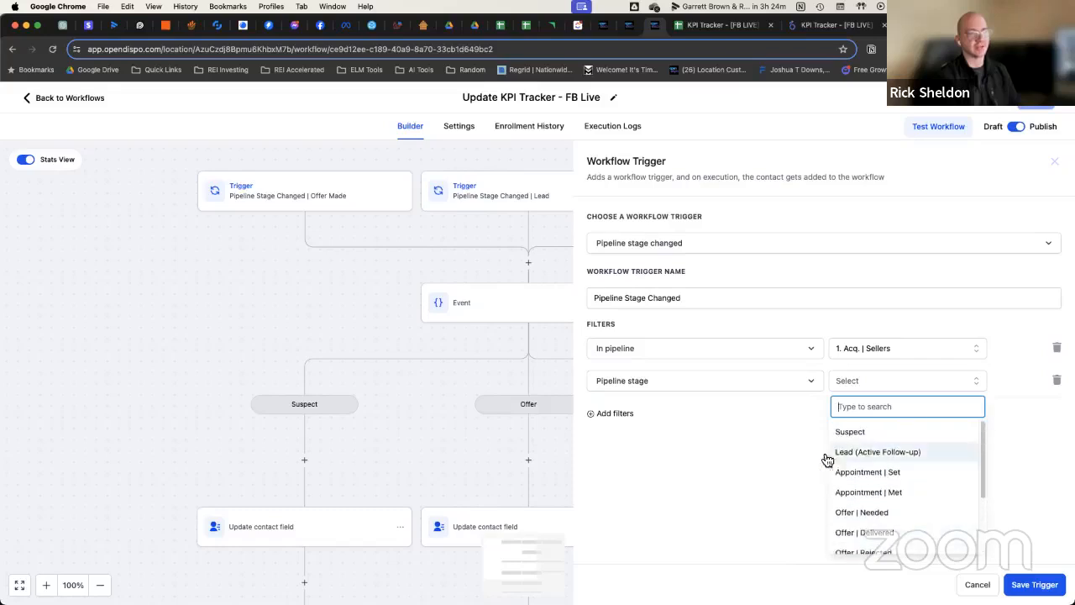
click(790, 432)
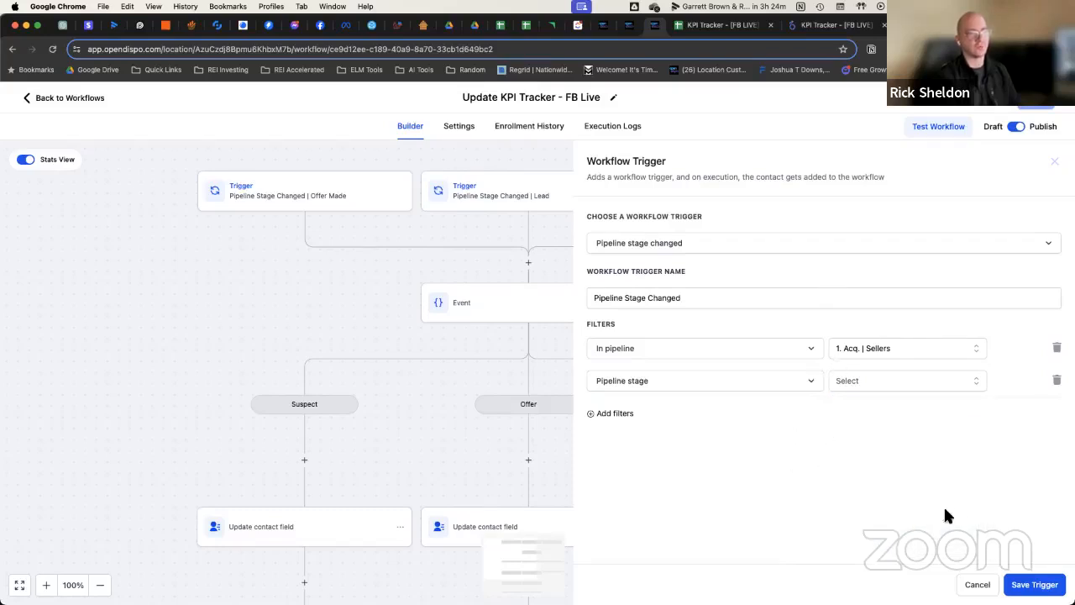
click(978, 585)
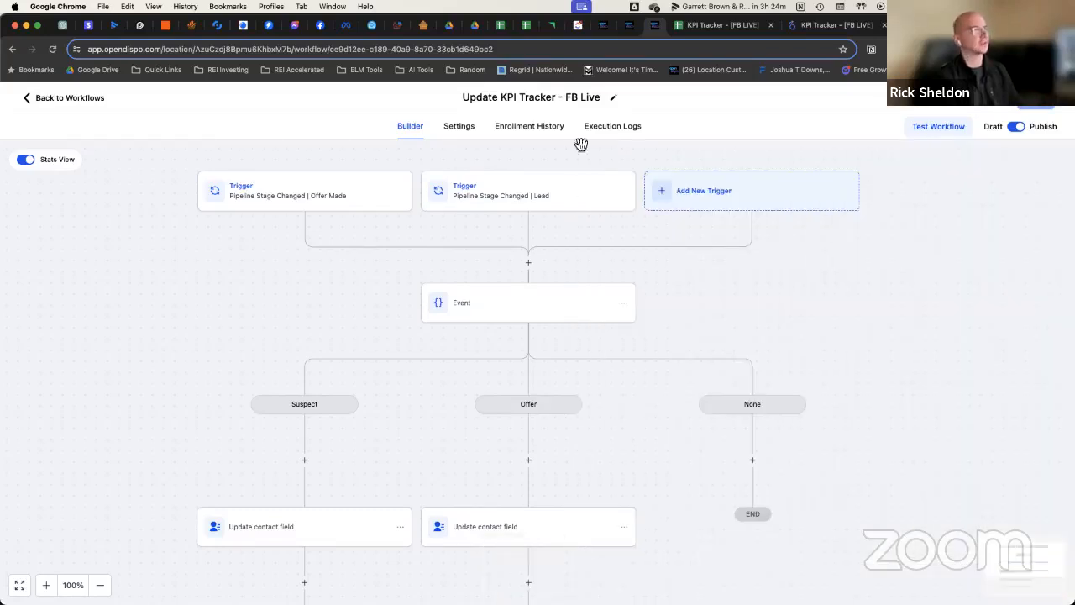
- Review the pipeline and stage filters of the existing Lead and Offer Made triggers without changing them
click(539, 197)
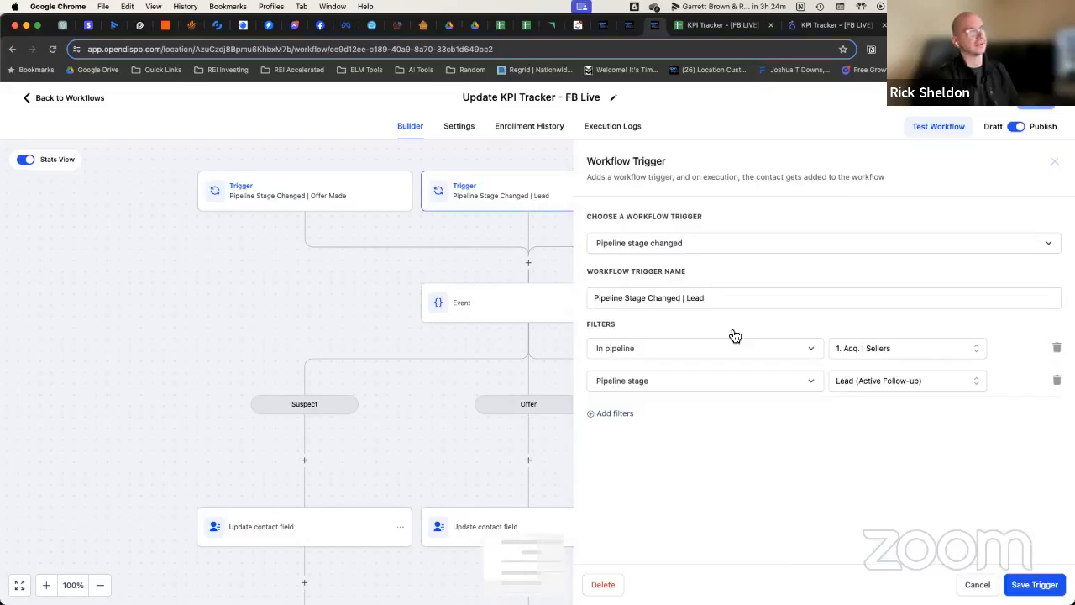
click(978, 580)
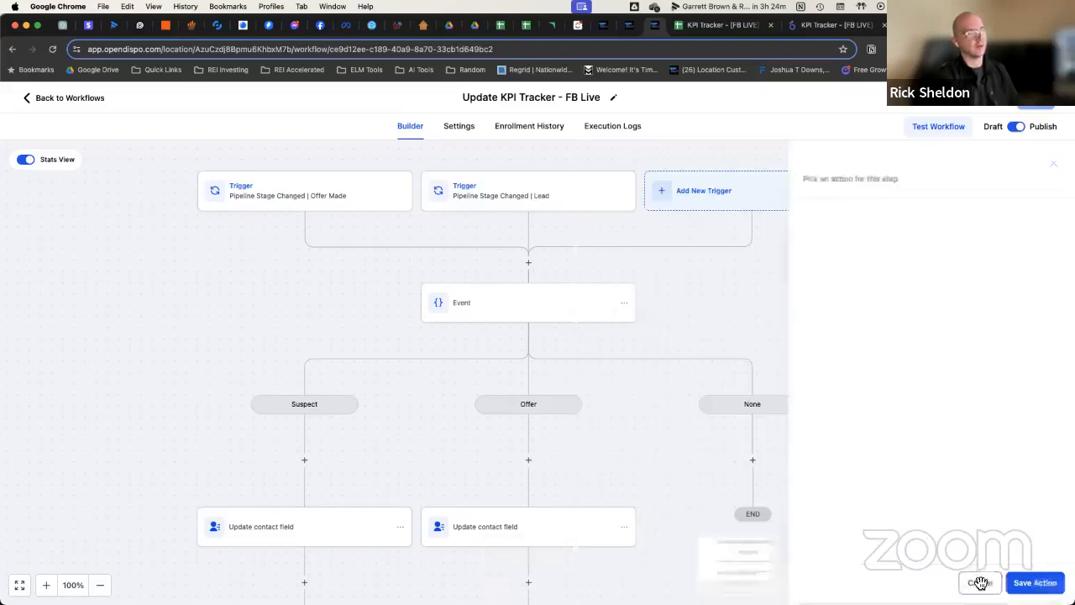
click(325, 205)
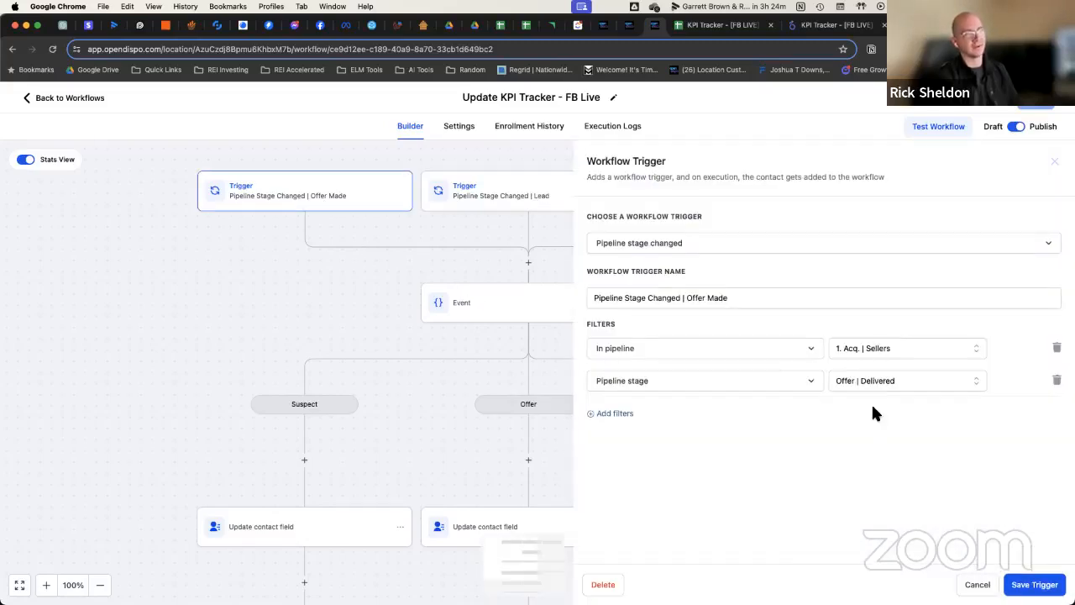
click(978, 585)
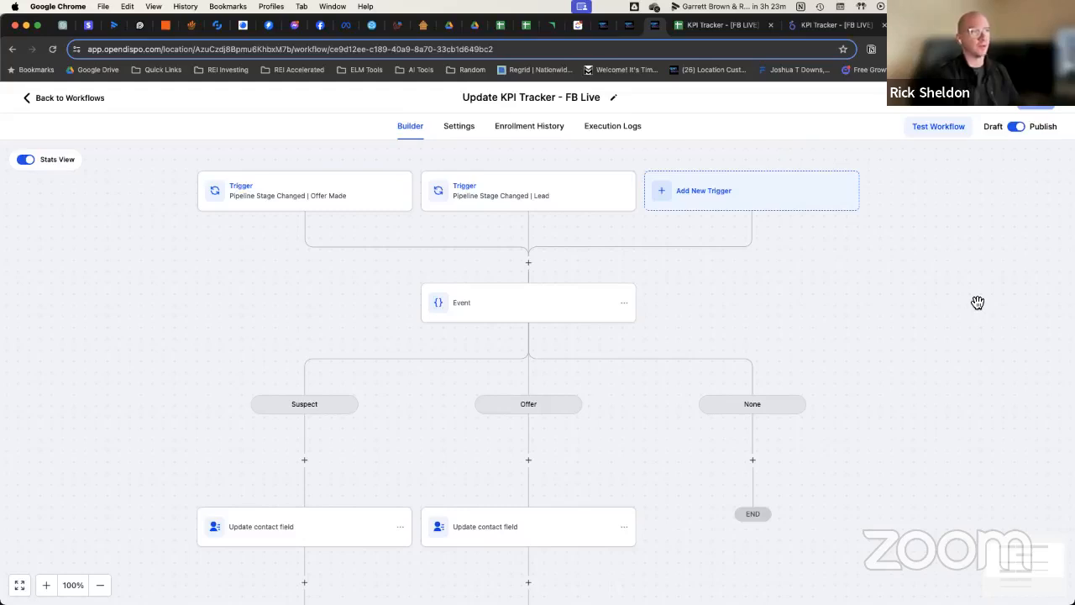
mouse_move(975, 302)
mouse_down()
mouse_move(932, 303)
mouse_move(965, 287)
mouse_up()
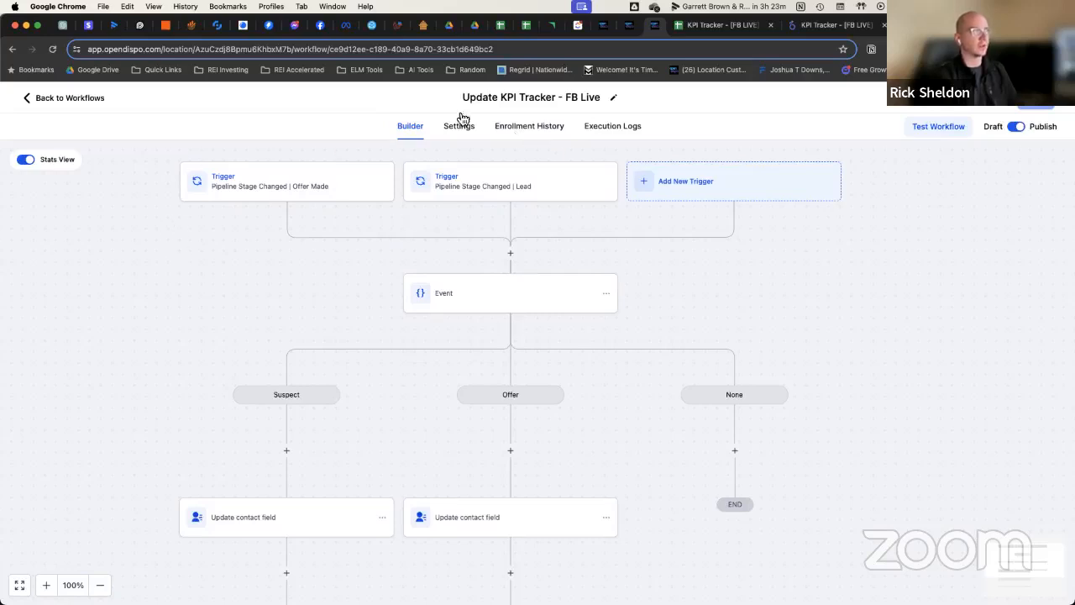
- Review the Suspect and Offer branches of the Event condition and close it without saving changes
click(515, 309)
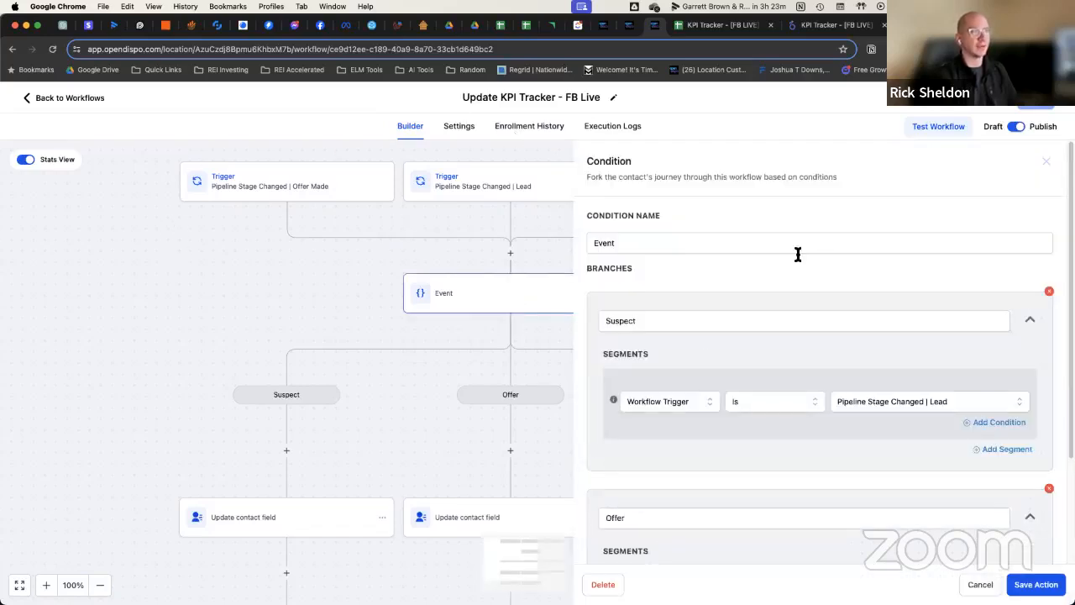
scroll(798, 254, down, 3)
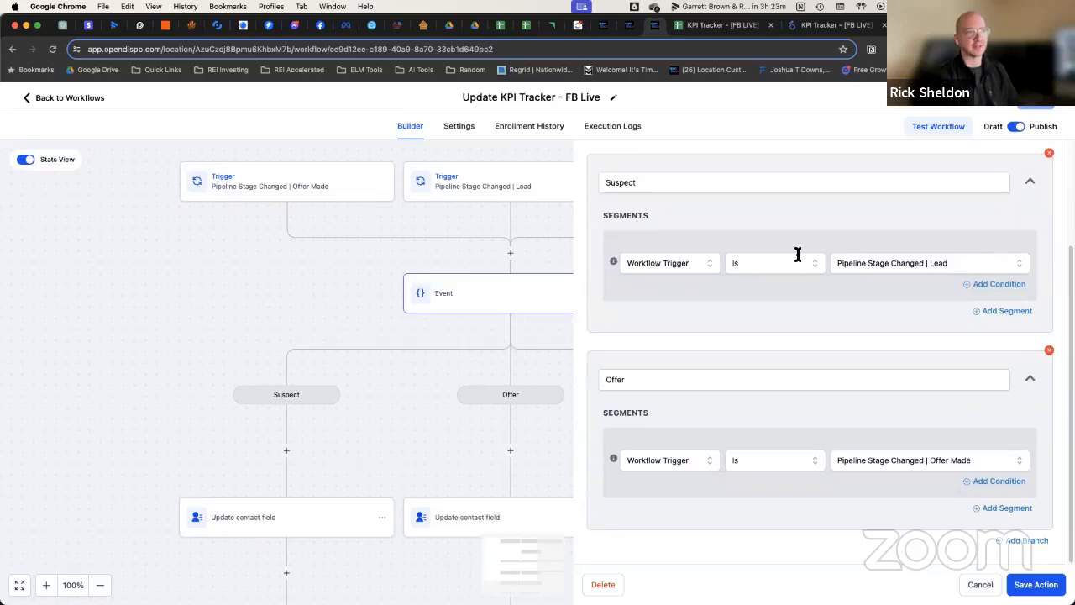
double_click(745, 187)
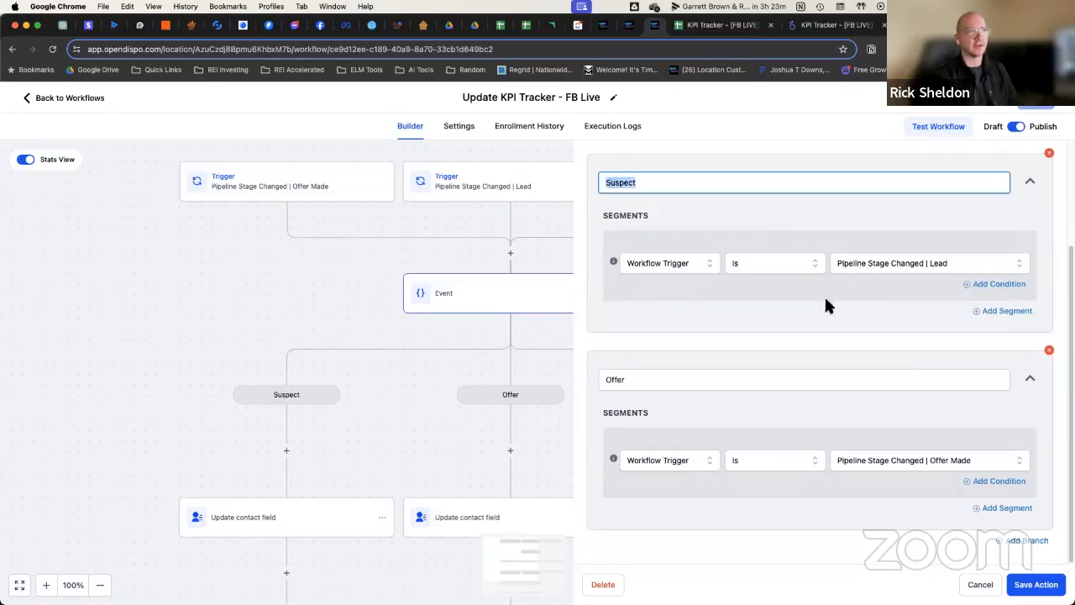
click(980, 584)
scroll(505, 319, down, 2)
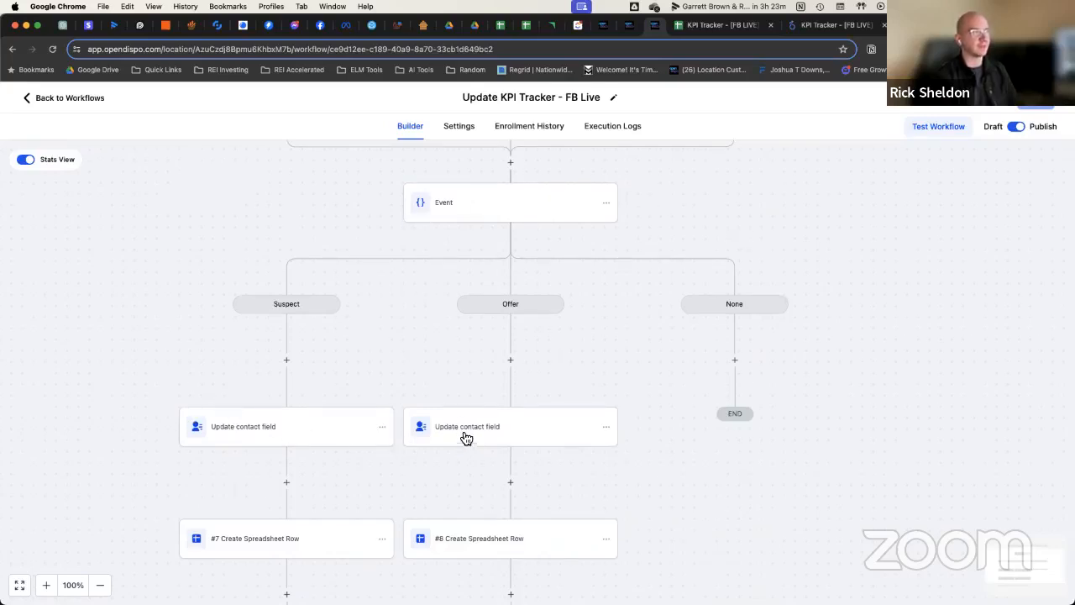
scroll(470, 426, up, 5)
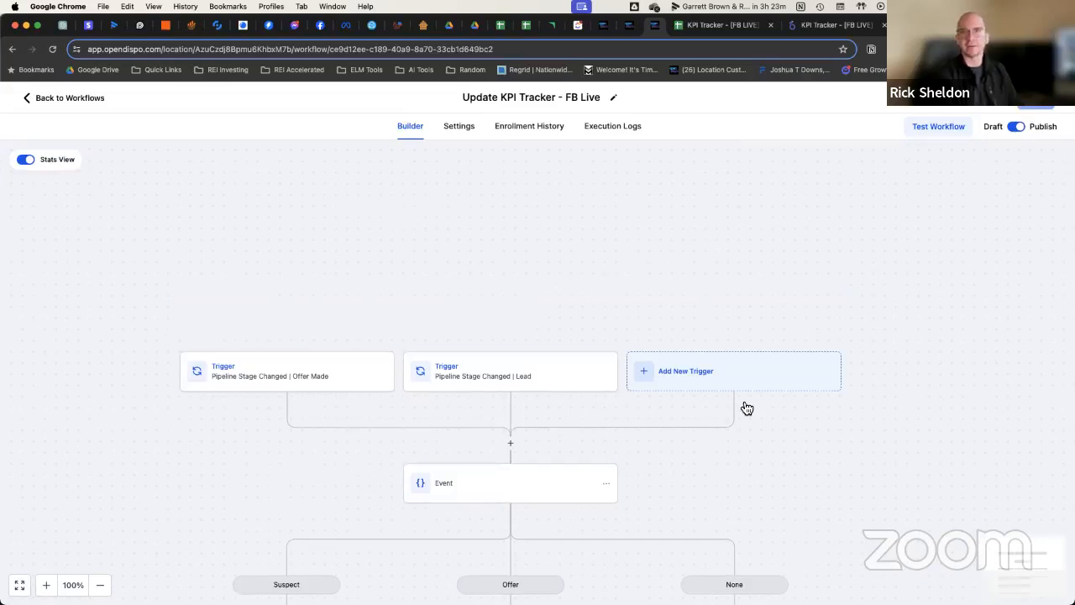
- Look through the KPI Tracker (Don't Touch) field options in the Suspect branch's contact-field update, leaving the action unchanged
scroll(747, 408, down, 6)
click(302, 389)
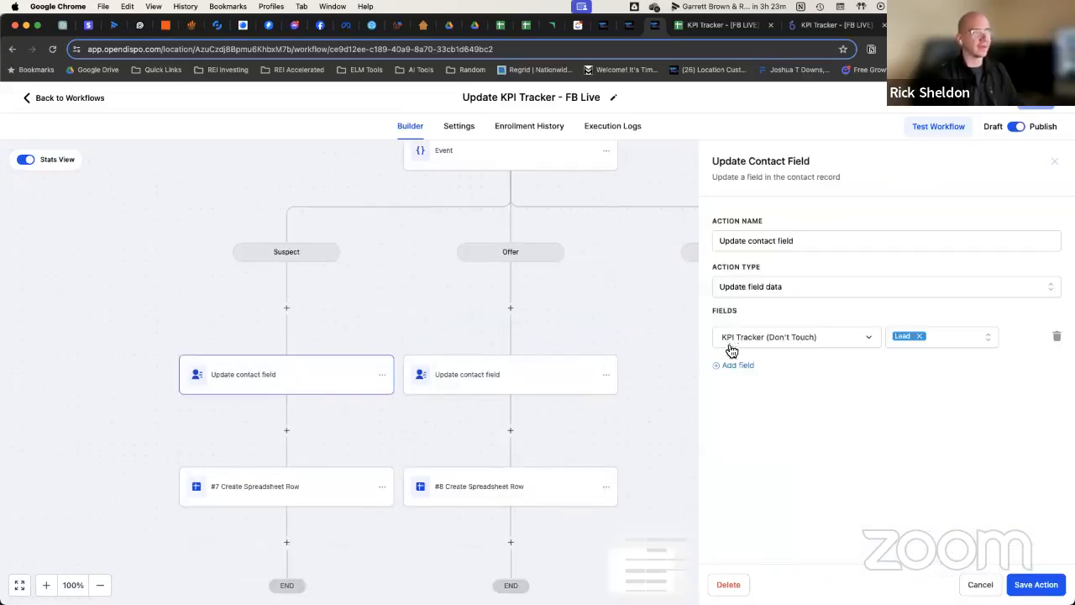
click(951, 336)
scroll(891, 424, down, 2)
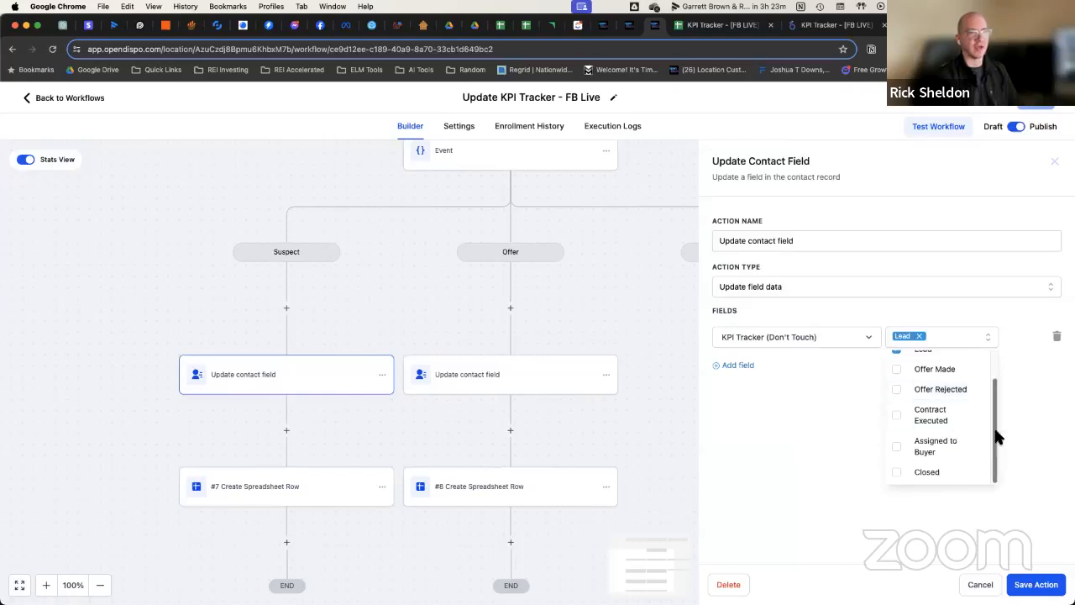
drag(994, 434, 998, 393)
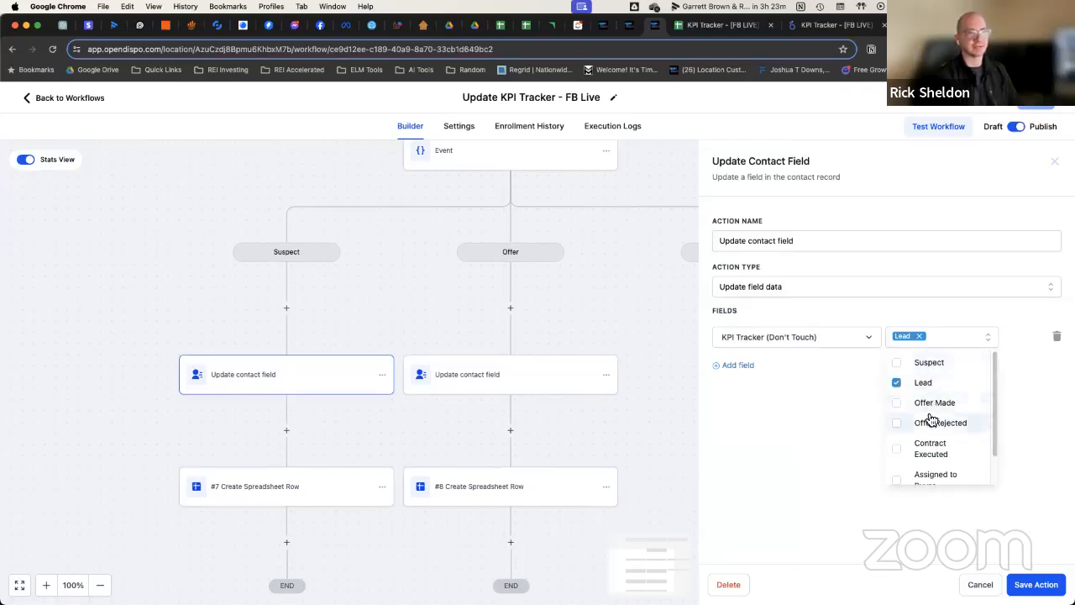
scroll(948, 430, down, 1)
scroll(933, 439, down, 2)
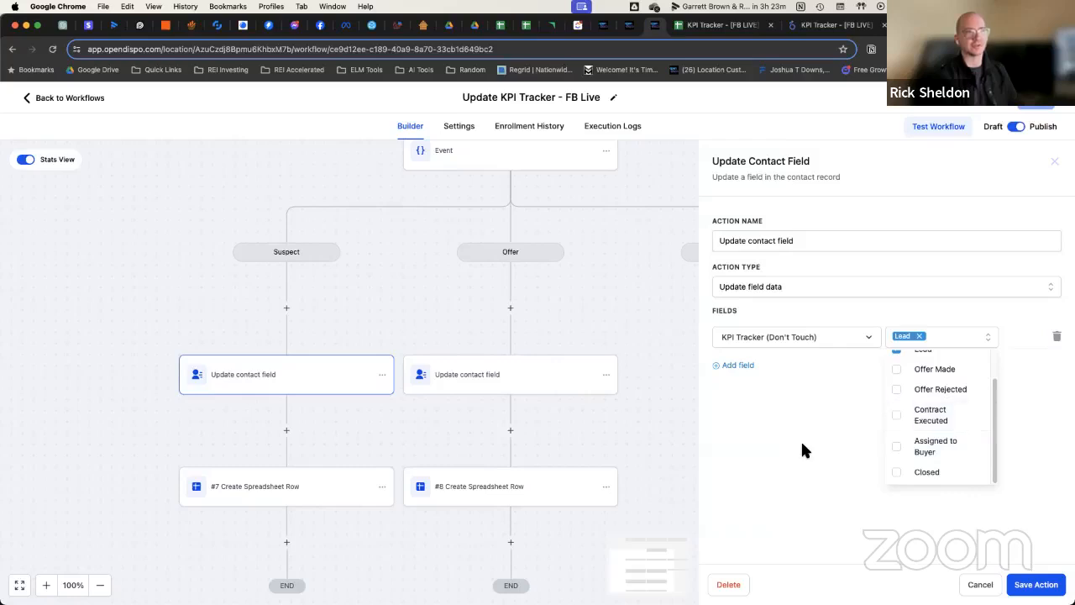
scroll(912, 394, up, 3)
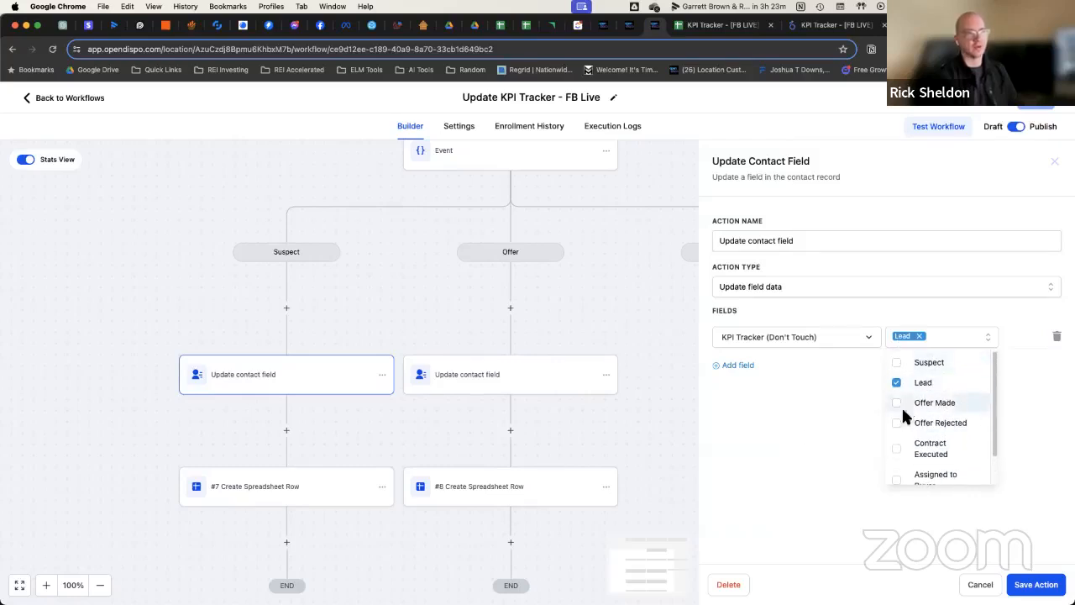
click(828, 412)
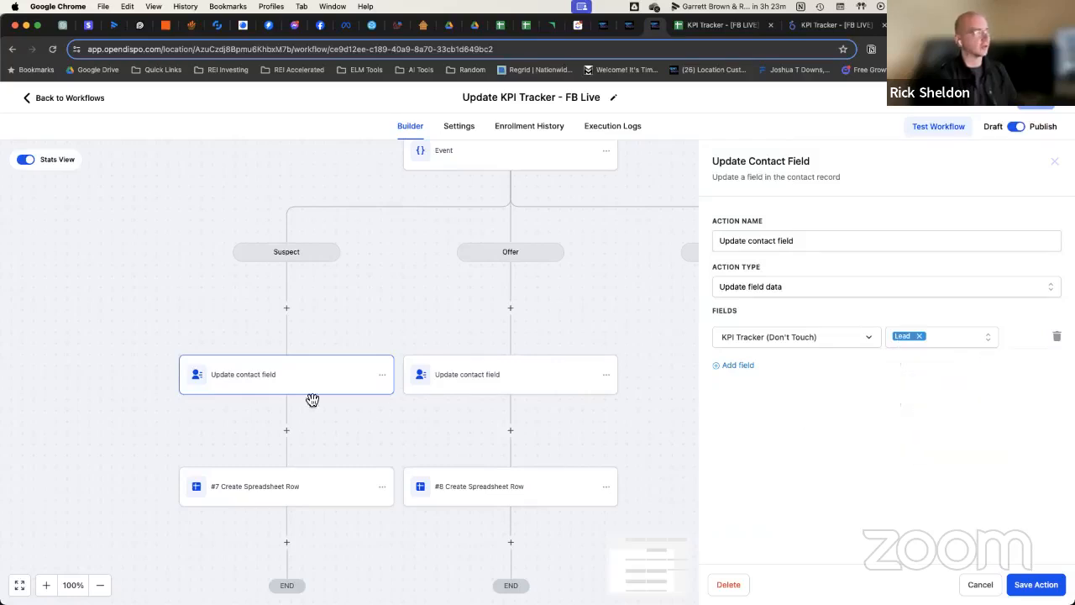
click(979, 584)
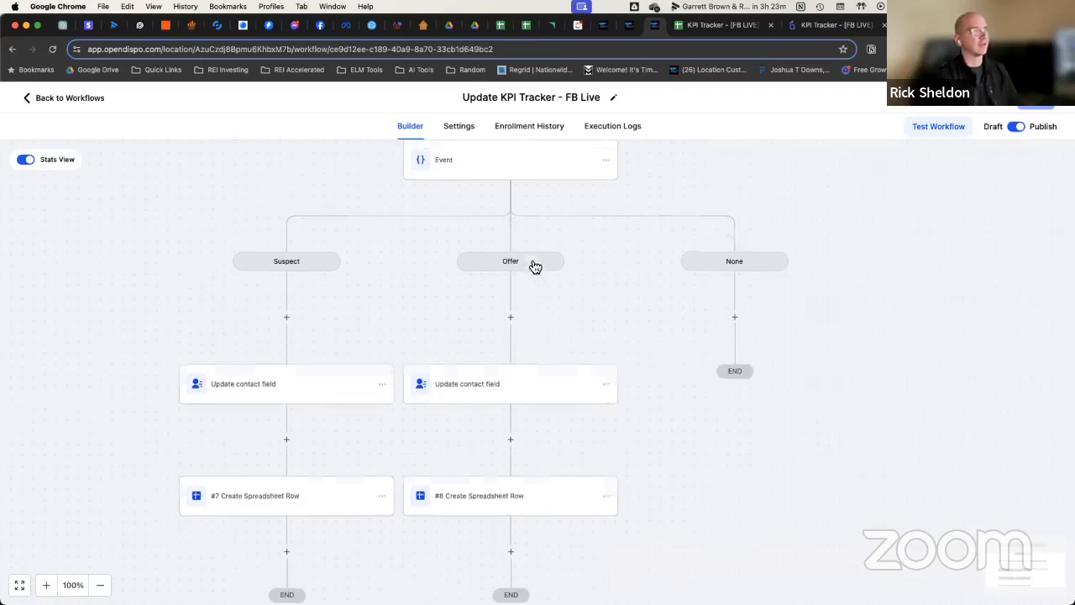
- Recheck which workflow trigger the Event condition's branches use, then close the condition unchanged
scroll(533, 266, up, 5)
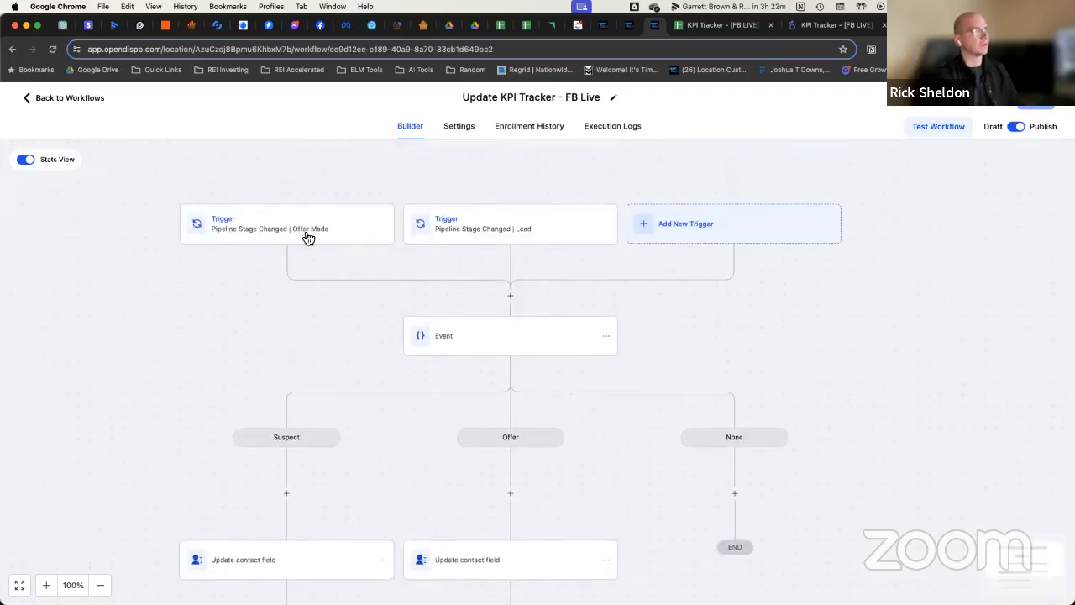
click(526, 335)
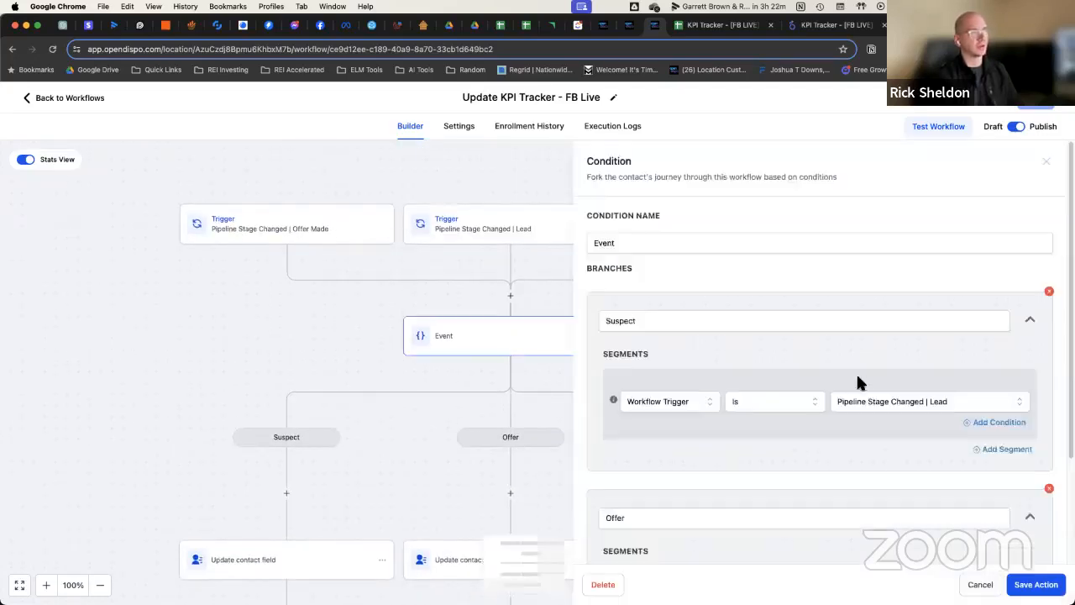
scroll(891, 378, down, 3)
click(988, 582)
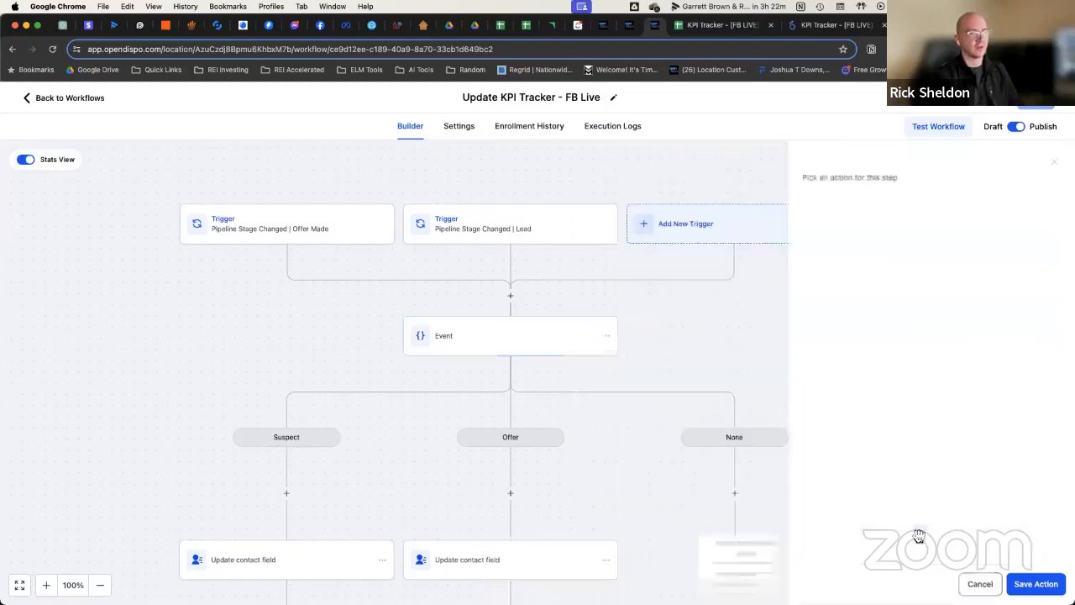
- Inspect the KPI Tracker field setting in the Offer branch's contact-field update and close it without changes
scroll(549, 431, down, 3)
click(550, 471)
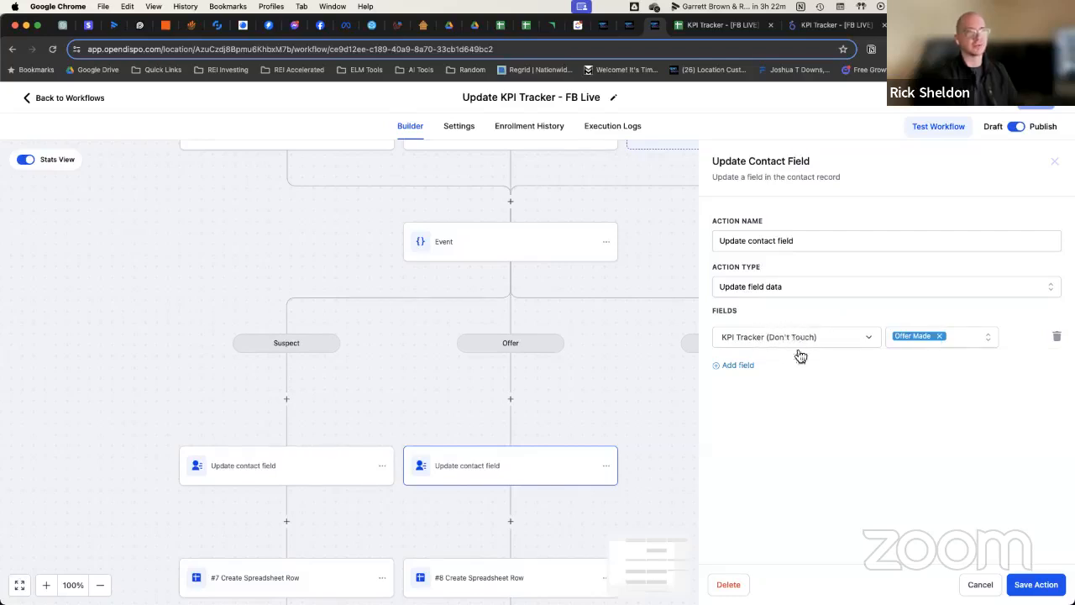
click(975, 584)
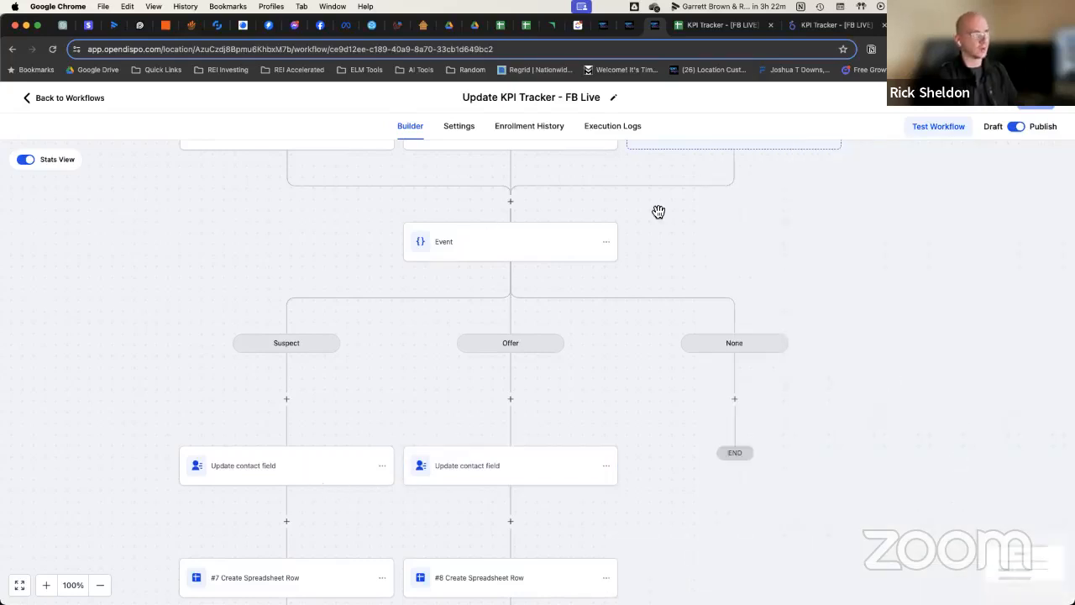
- Search for the Google Sheets action below the Offer branch's contact-field update, view its premium action information, and leave without adding it
scroll(416, 287, up, 3)
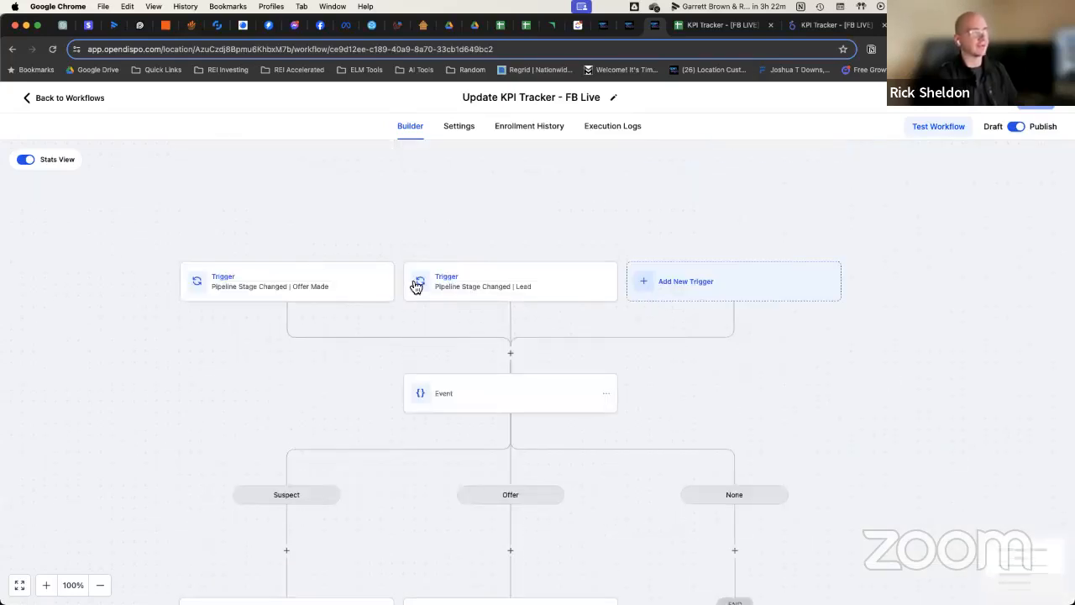
scroll(540, 276, down, 3)
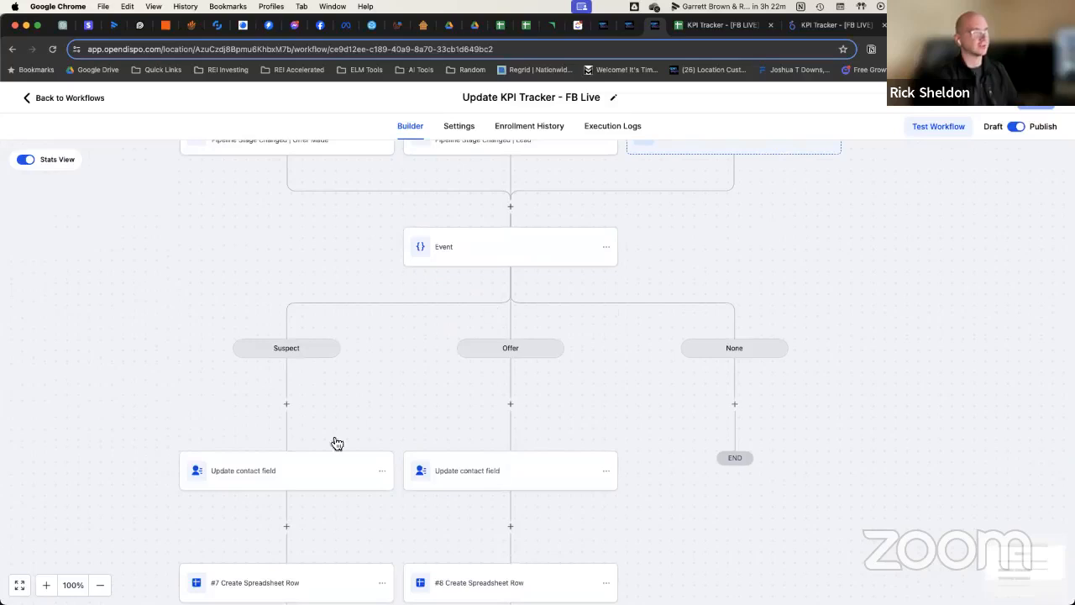
scroll(429, 375, down, 1)
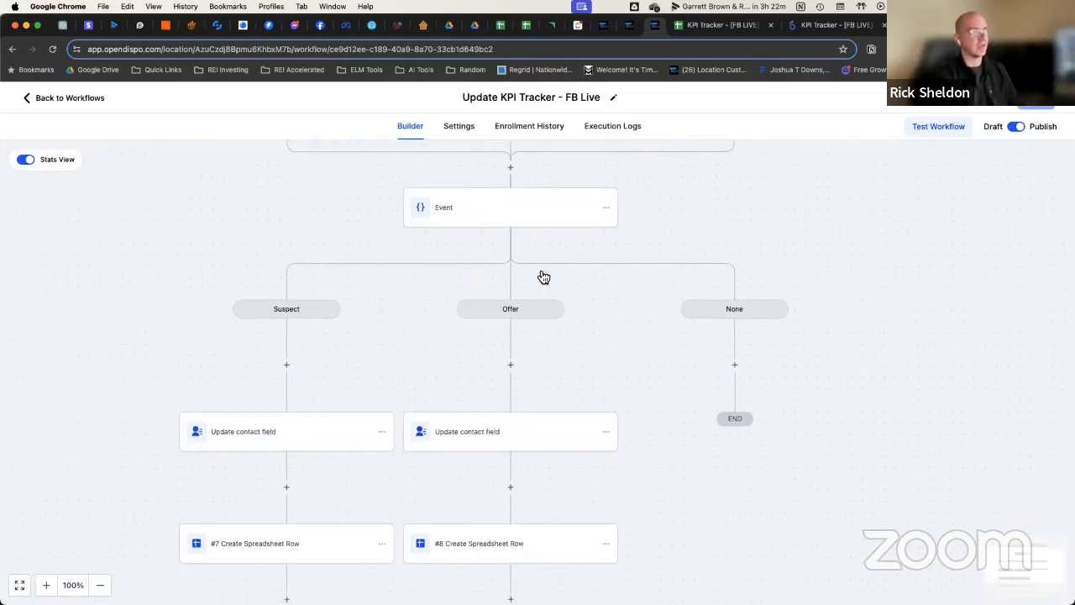
scroll(334, 417, down, 2)
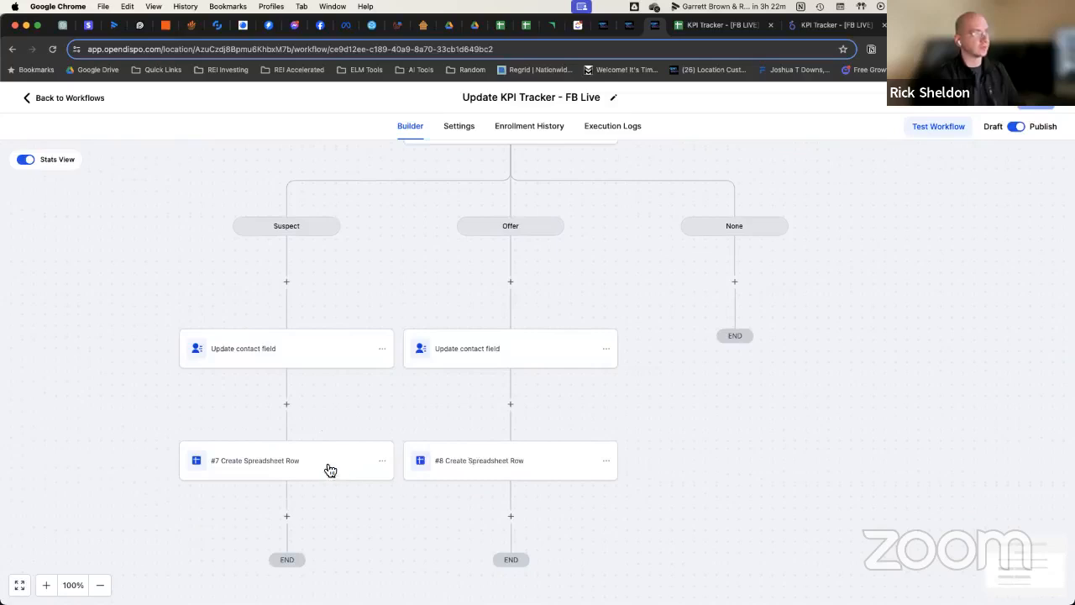
click(513, 407)
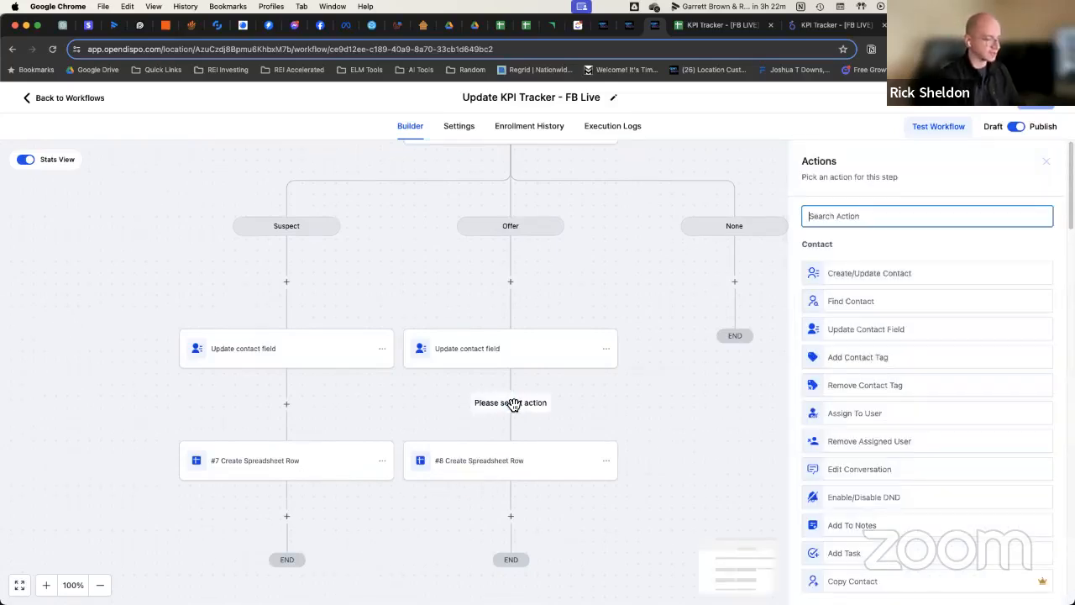
text(goog)
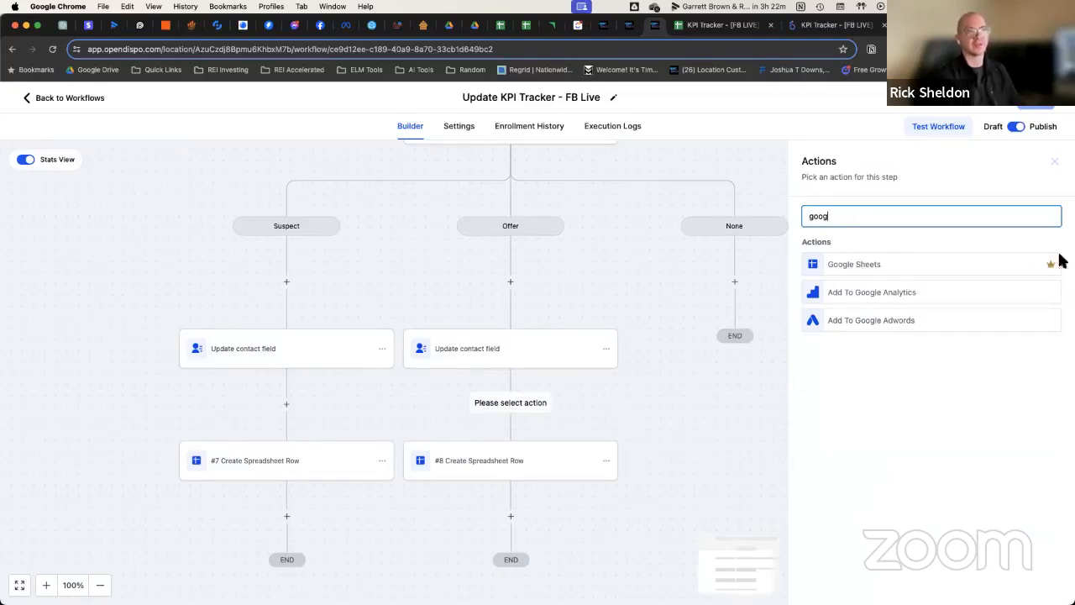
mouse_move(1053, 267)
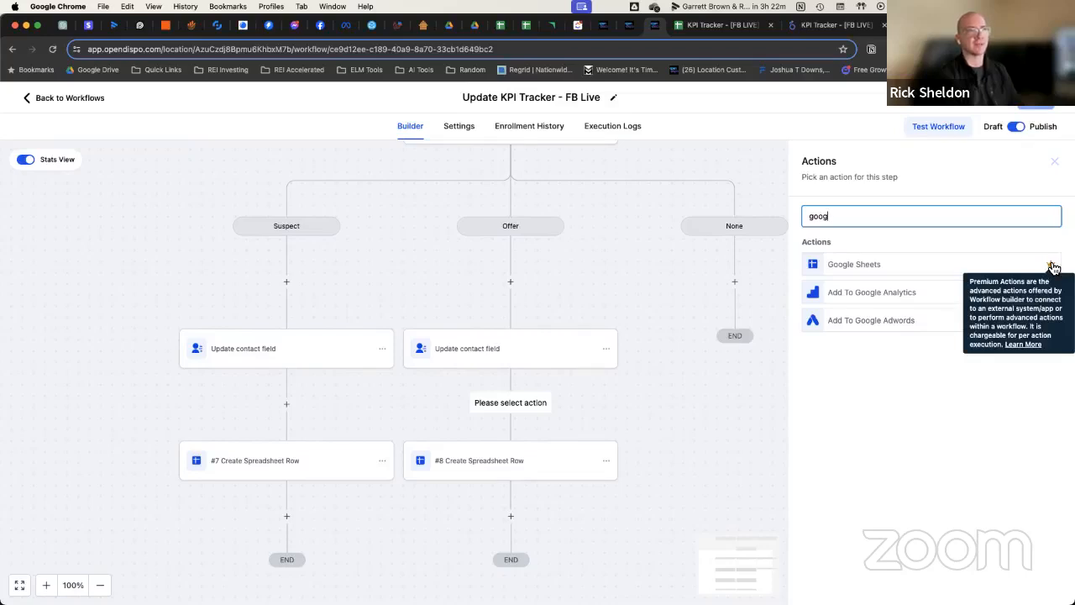
click(1059, 165)
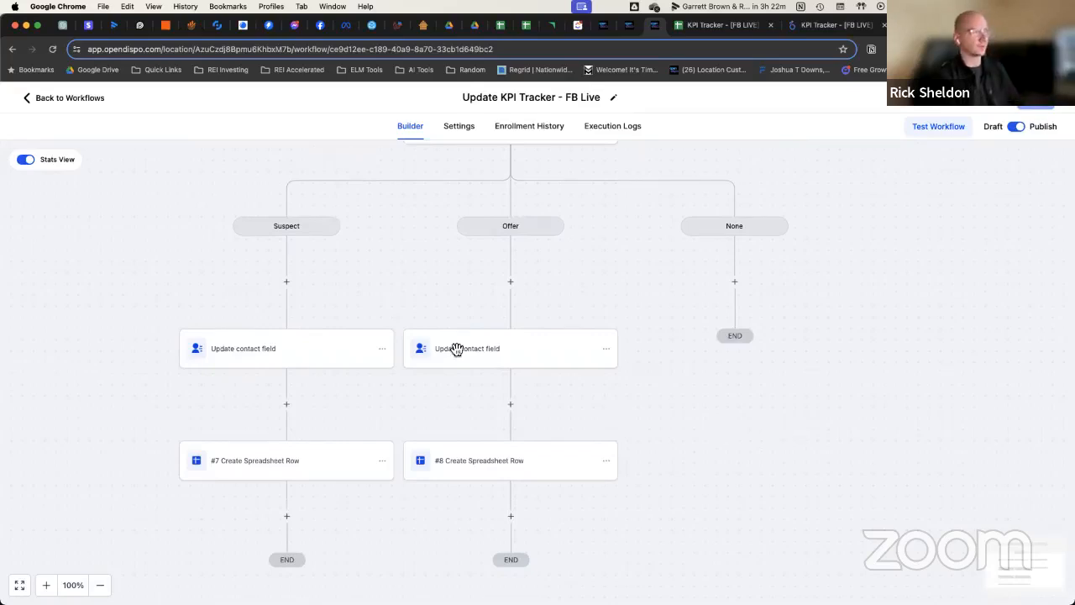
- Review the spreadsheet, worksheet, column range and column mappings of the Offer branch's Create Spreadsheet Row action, then close it unchanged
click(495, 469)
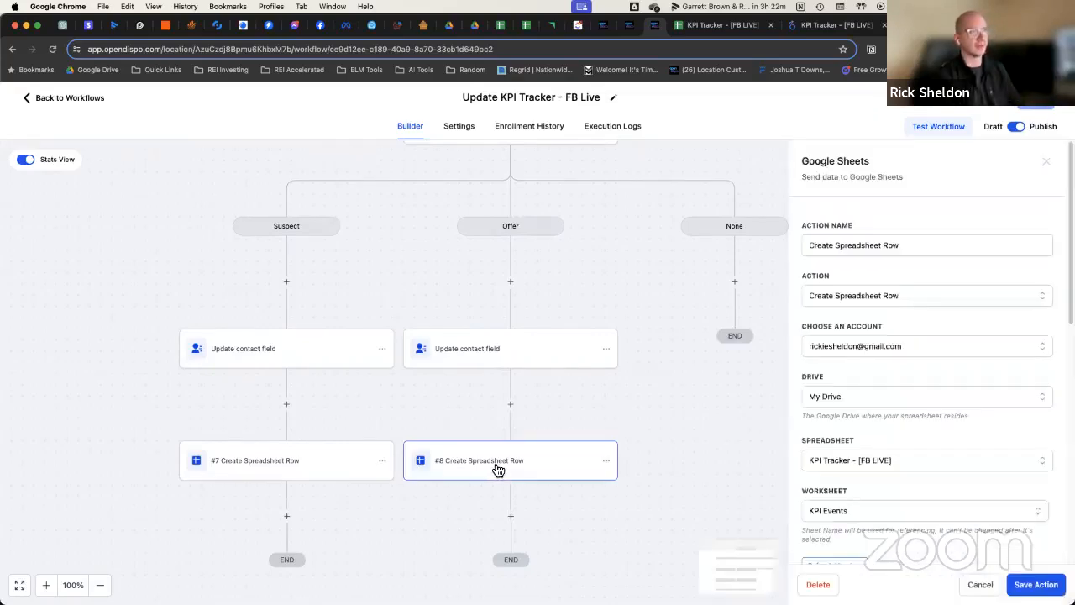
scroll(905, 283, down, 5)
scroll(872, 217, up, 2)
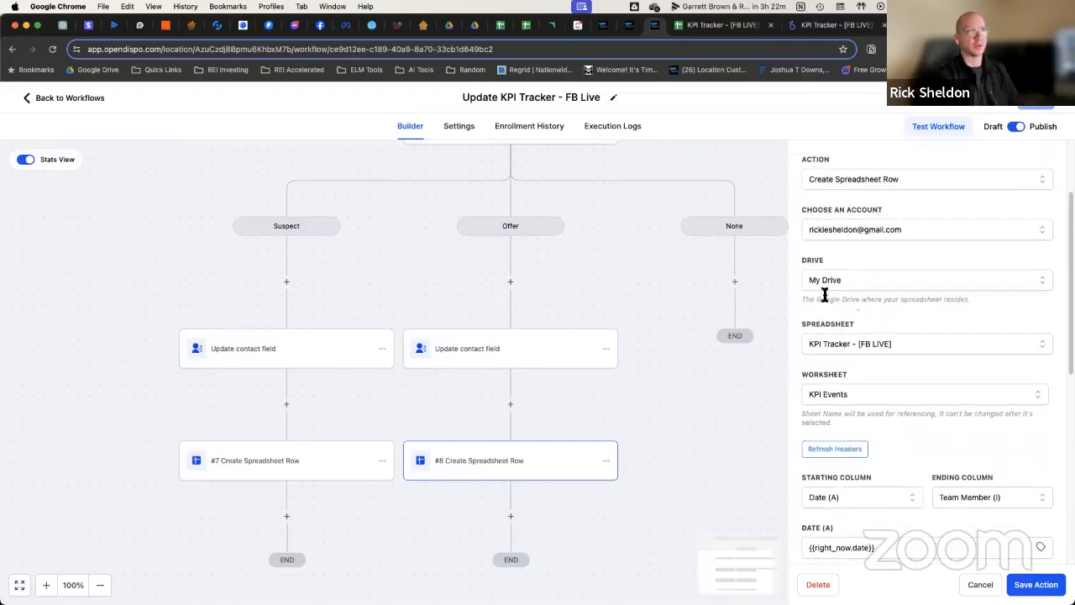
scroll(837, 286, down, 2)
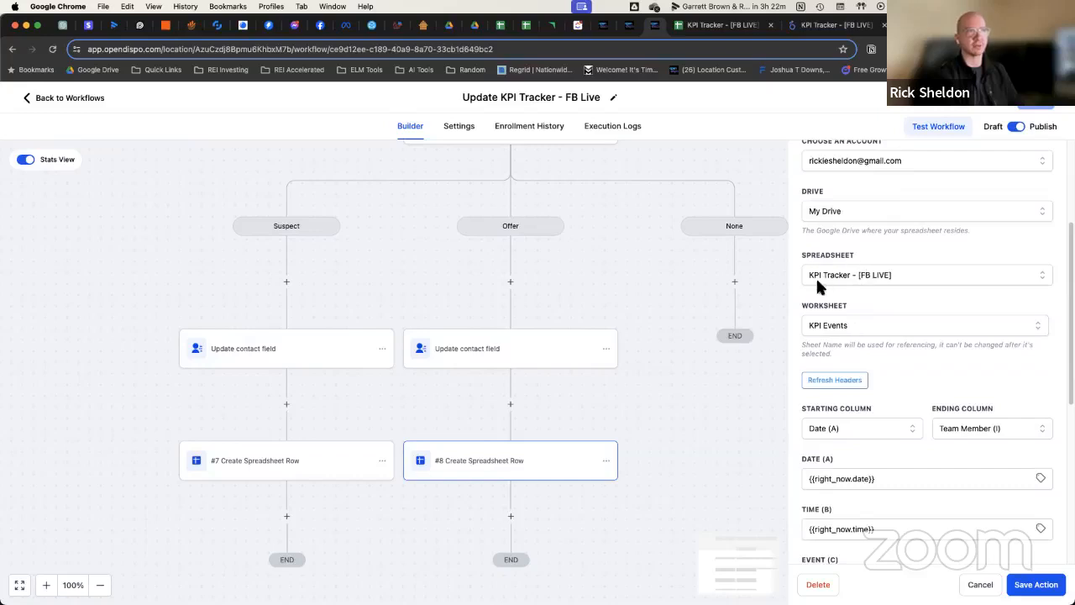
scroll(860, 273, down, 4)
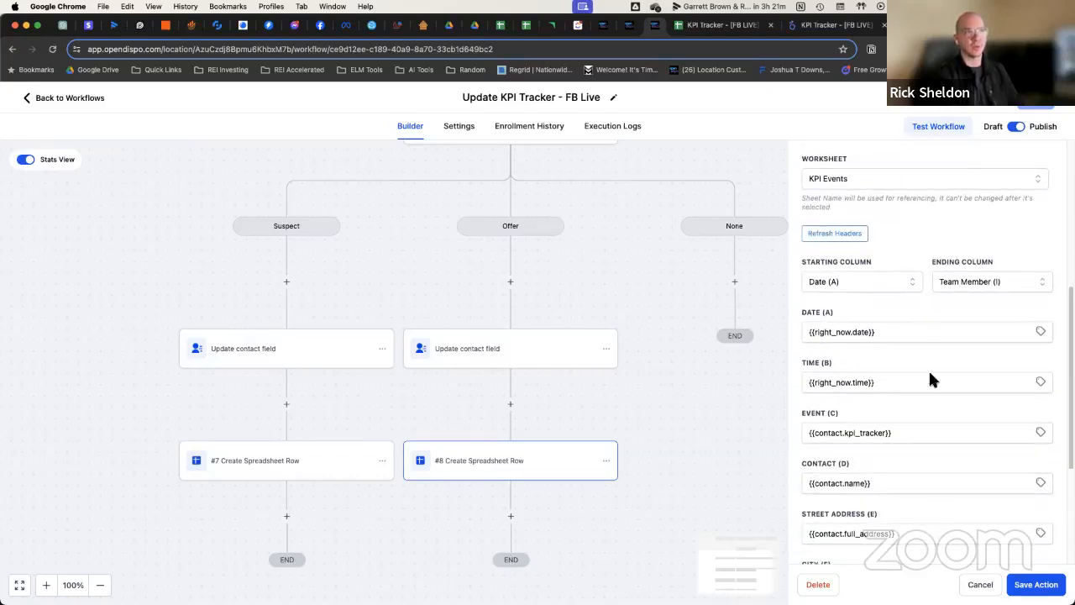
scroll(939, 425, down, 5)
scroll(916, 336, up, 2)
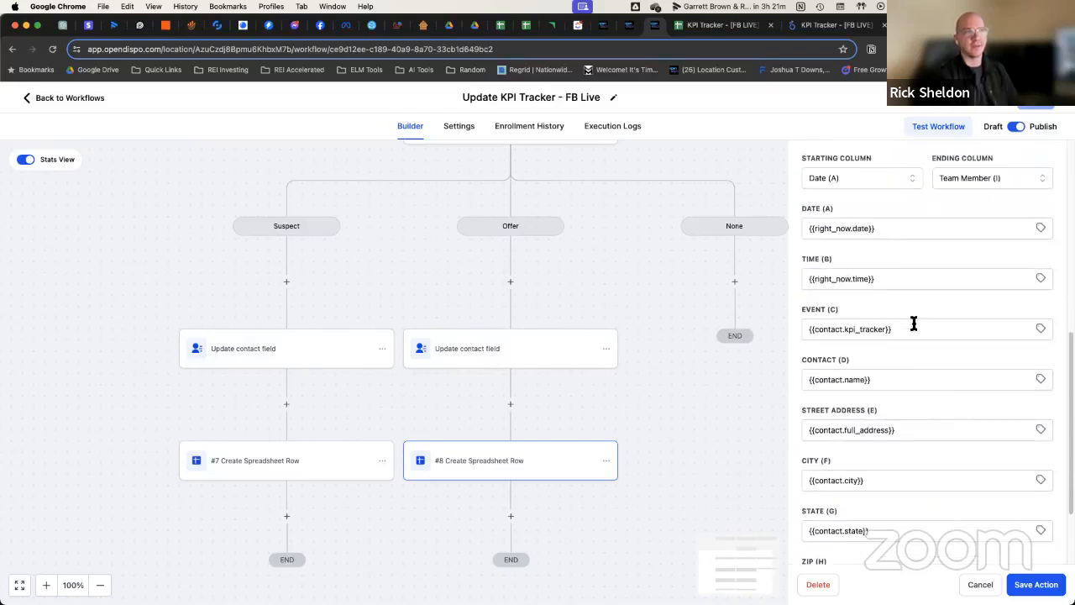
drag(803, 227, 913, 238)
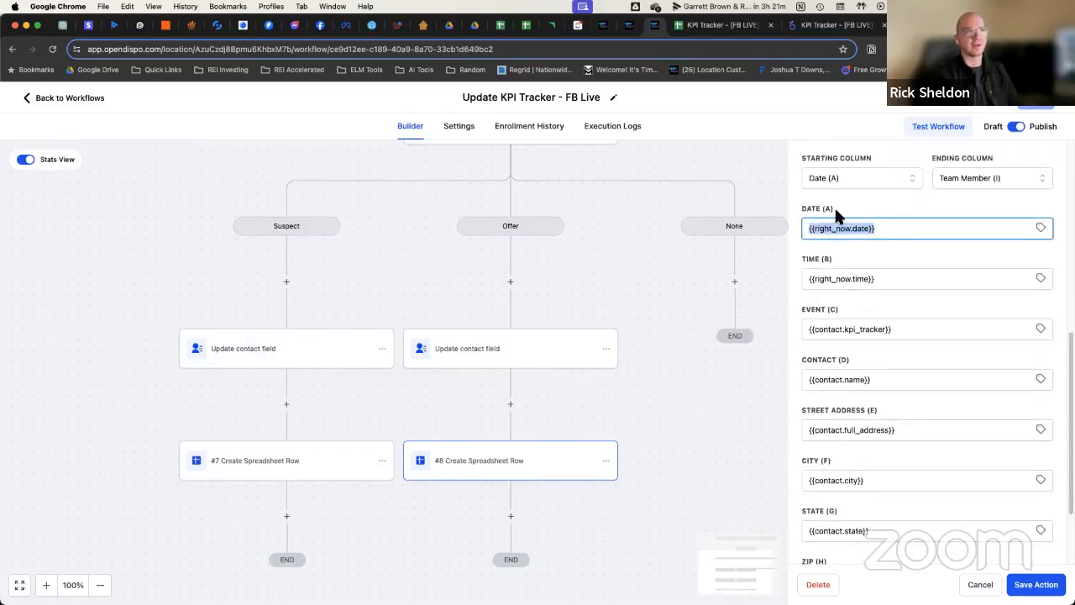
click(980, 584)
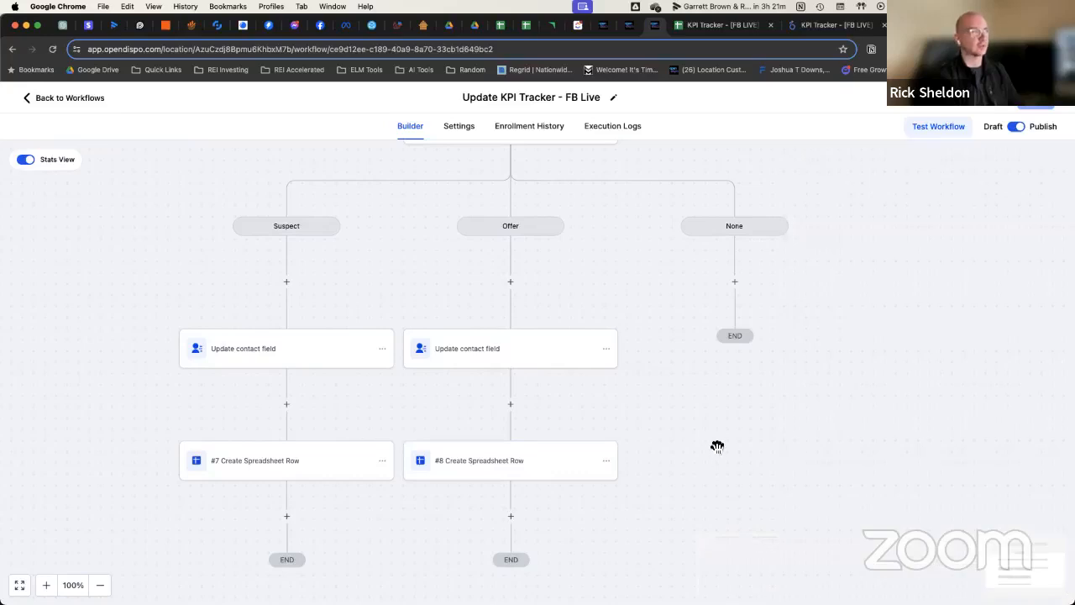
- Start a Google Sheets action in the None branch, using Create Spreadsheet Row as its action
click(736, 282)
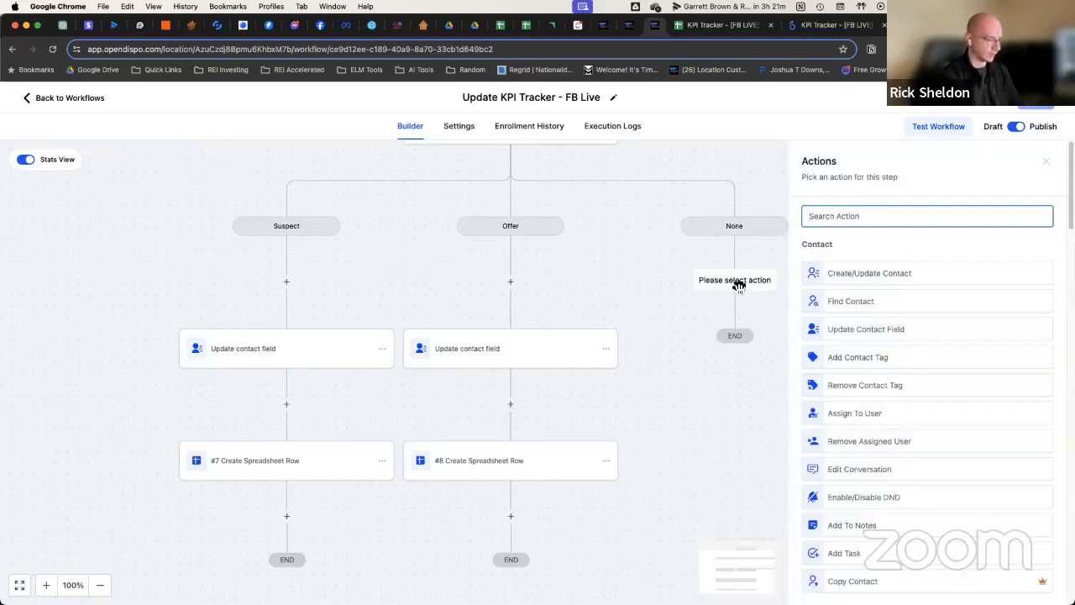
text(cret)
key(BackSpace)
key(BackSpace)
key(BackSpace)
key(BackSpace)
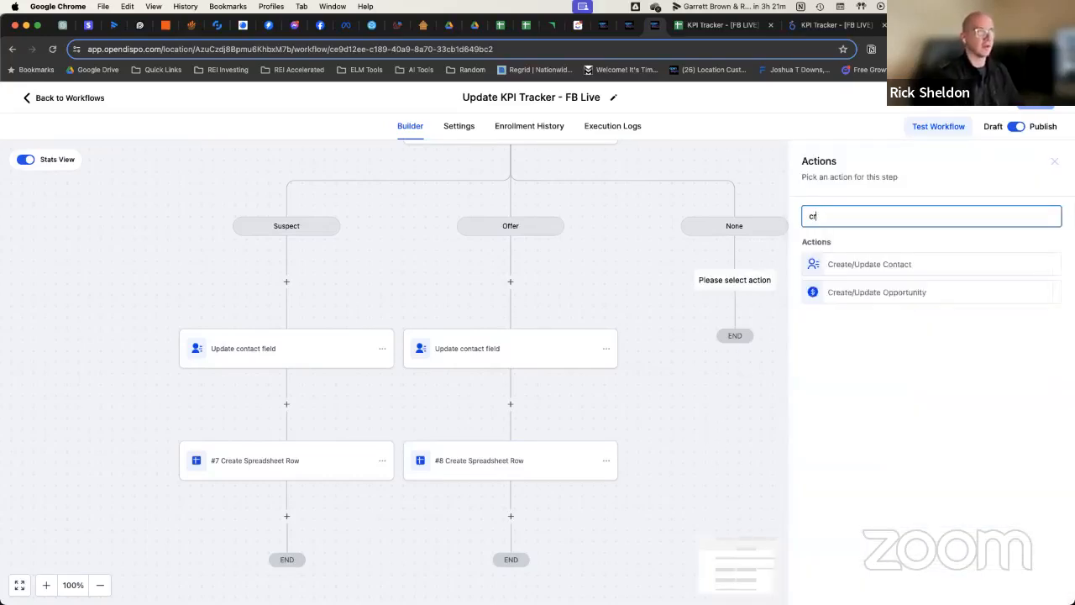
text(goo)
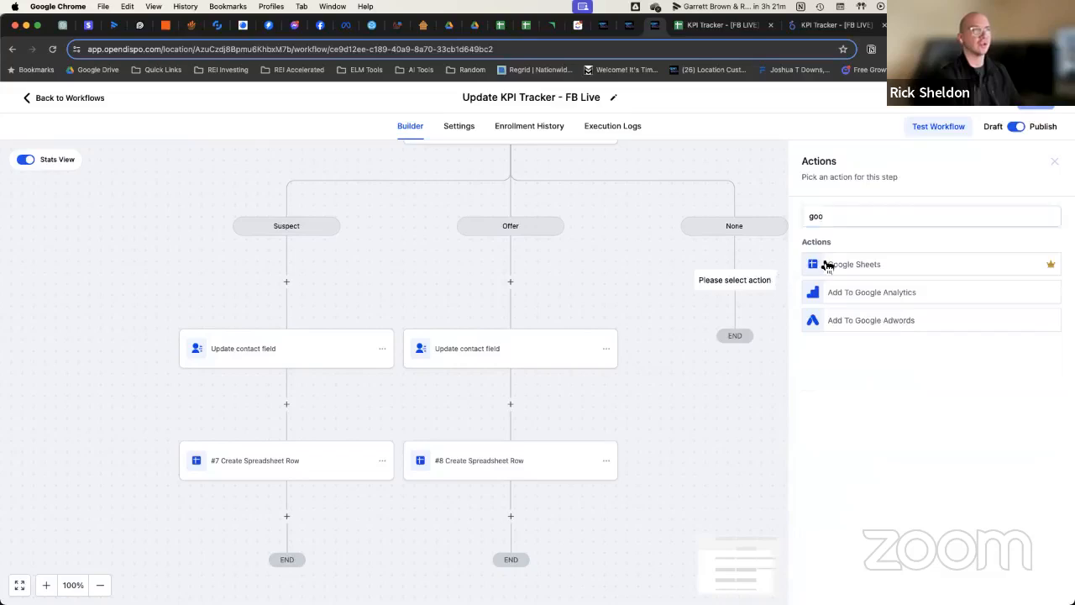
click(819, 264)
click(855, 295)
click(865, 347)
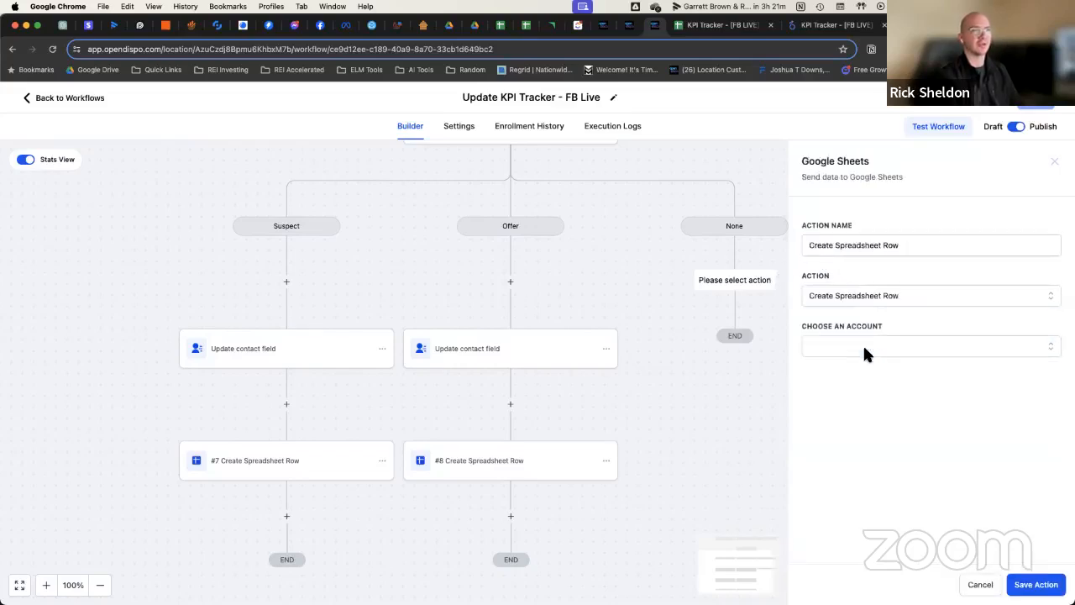
- Choose the connected Google account and My Drive as the drive for the new row action
click(912, 345)
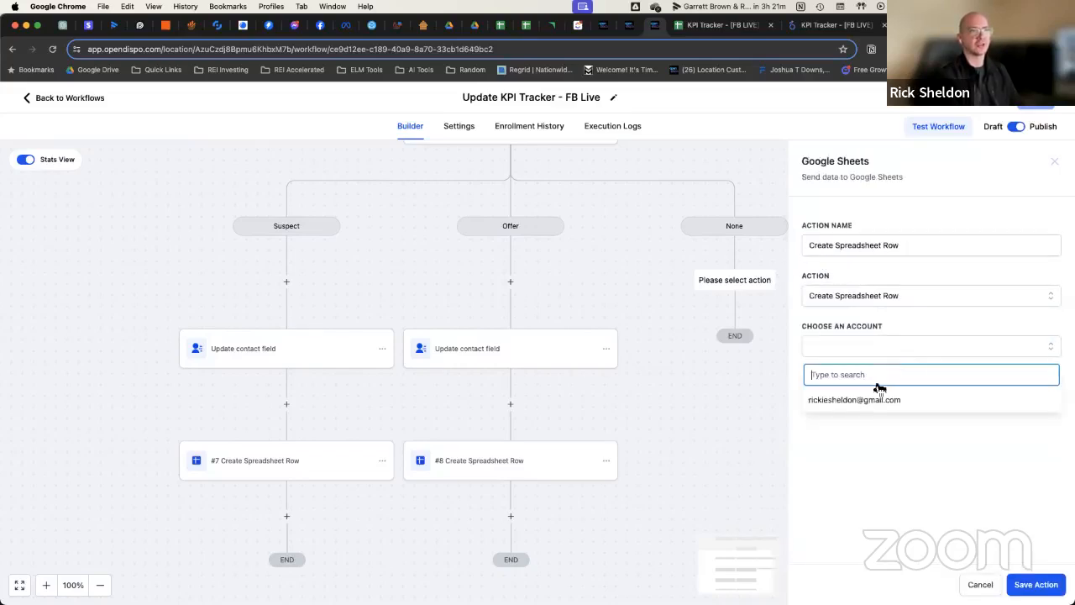
click(878, 399)
click(878, 397)
click(892, 446)
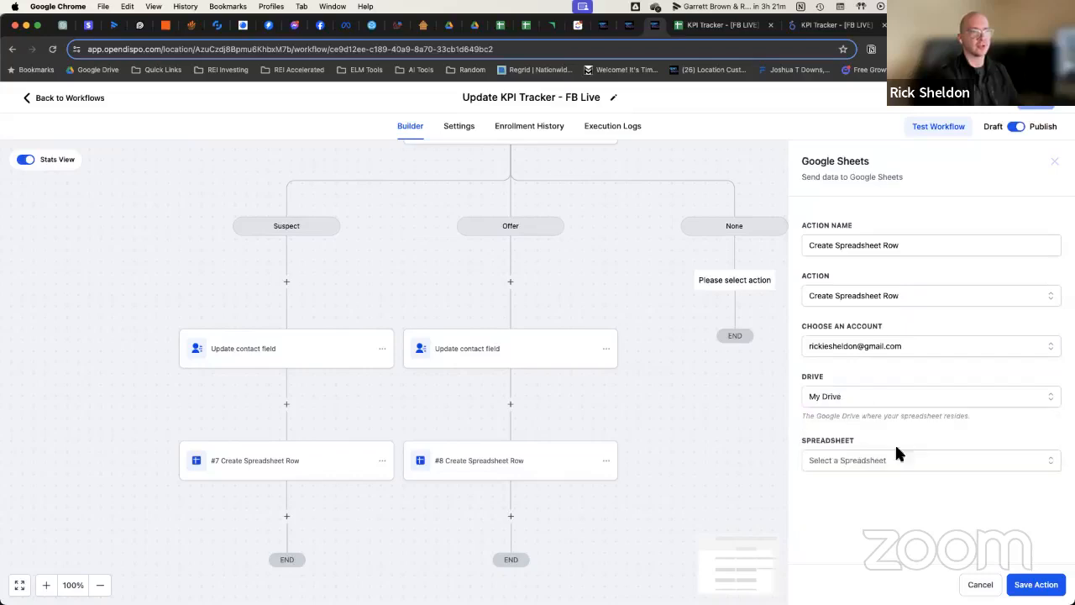
- Select the KPI Tracker - [FB LIVE] spreadsheet and its KPI Events worksheet as the destination
click(911, 455)
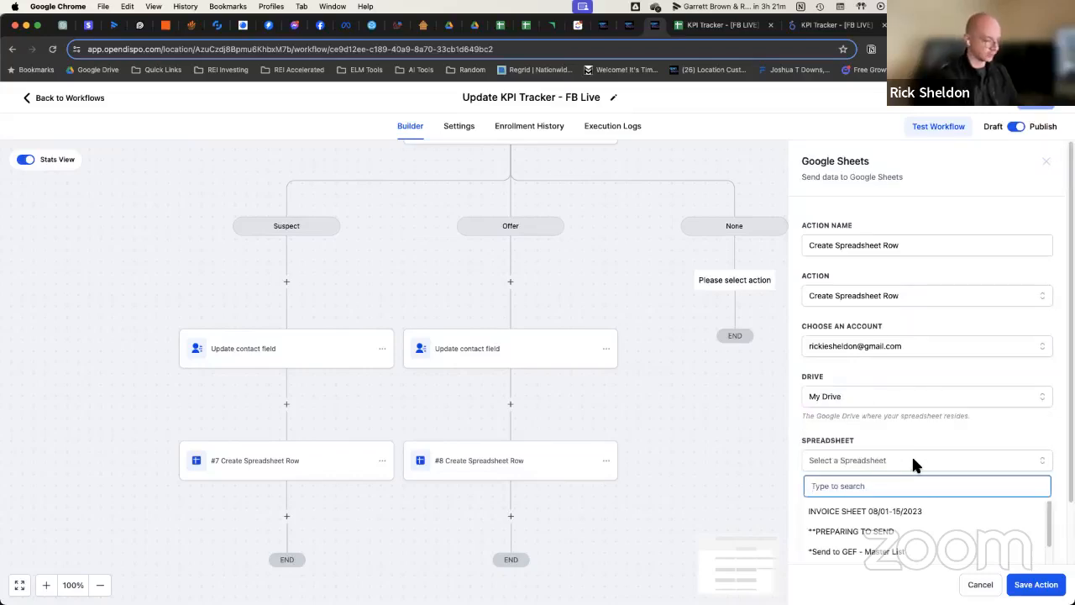
text(fb)
key(BackSpace)
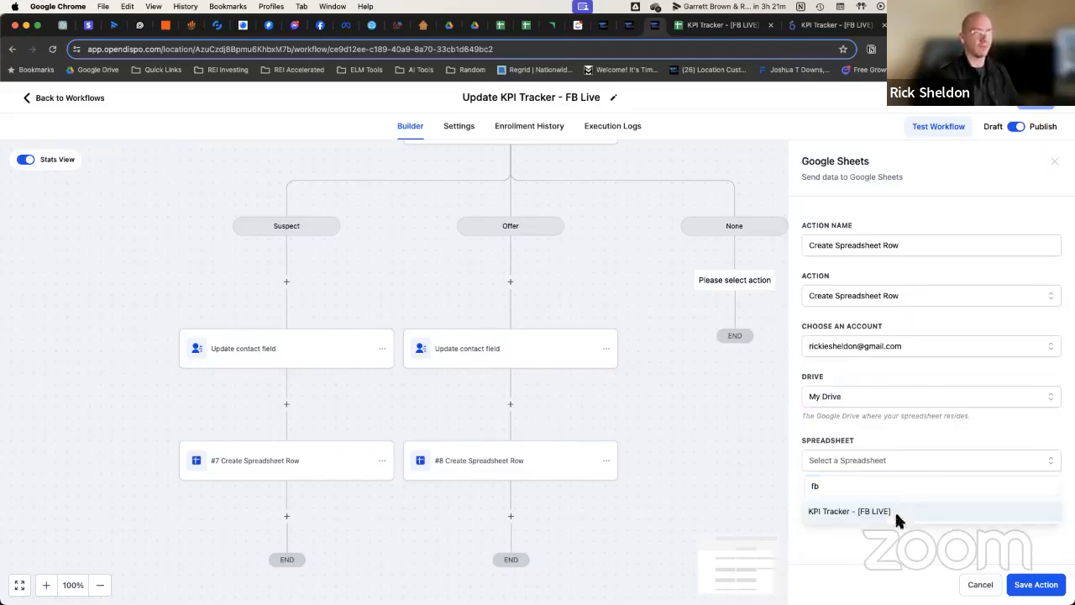
click(899, 511)
click(901, 495)
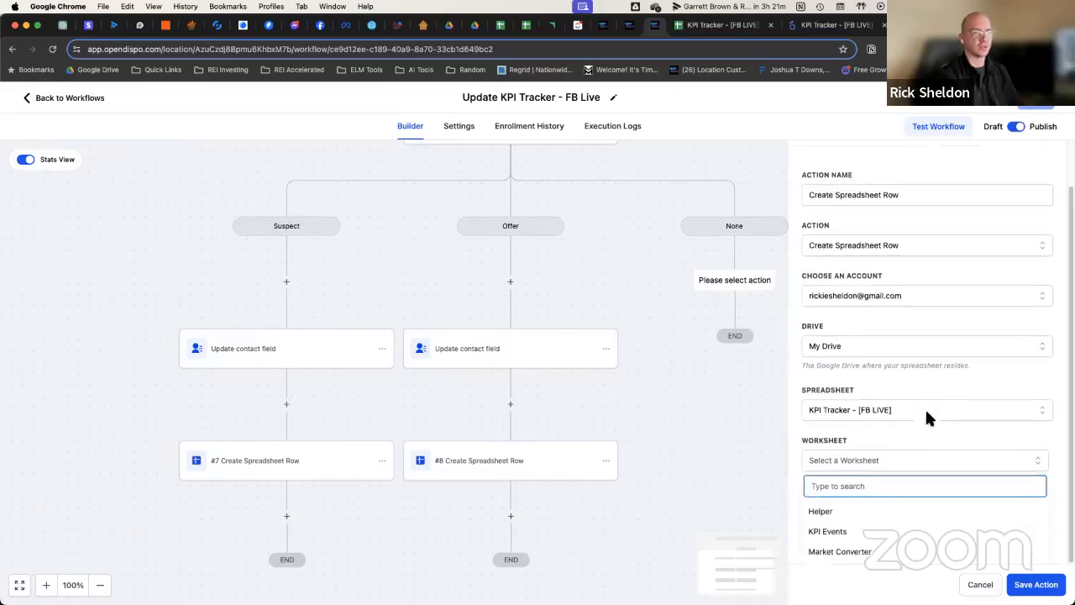
click(849, 534)
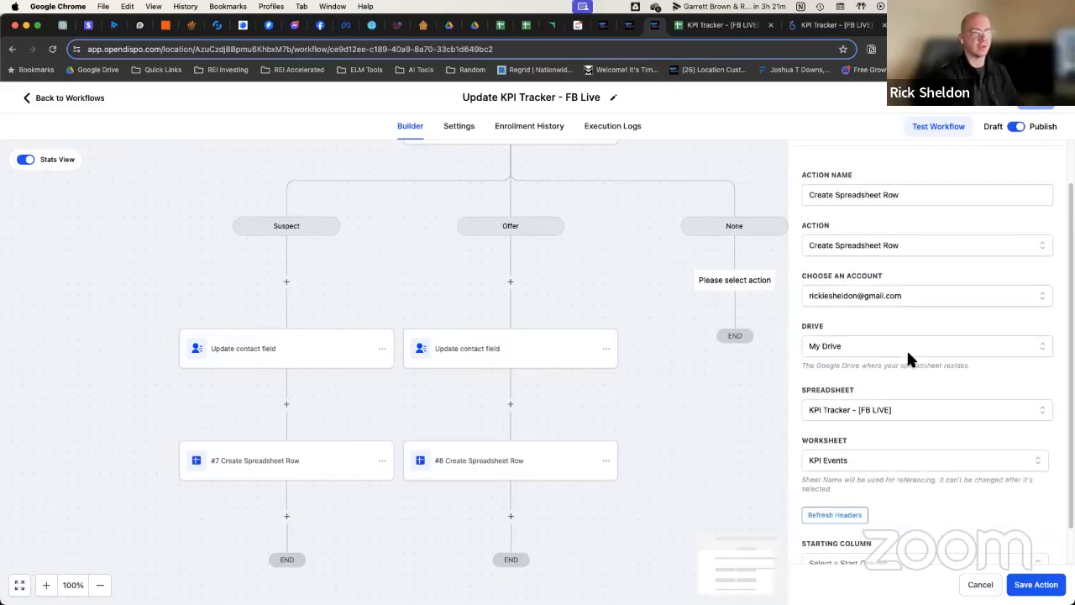
- Set the column range from Date (A) to Team Member (I) and look over the column mapping fields
scroll(916, 424, down, 1)
click(830, 522)
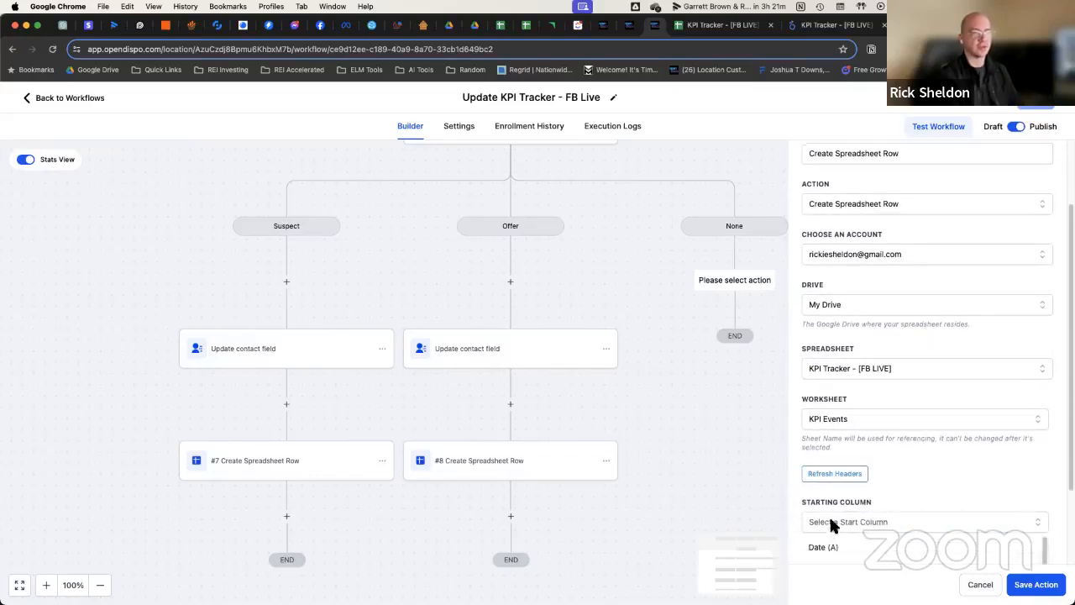
click(845, 467)
click(1018, 517)
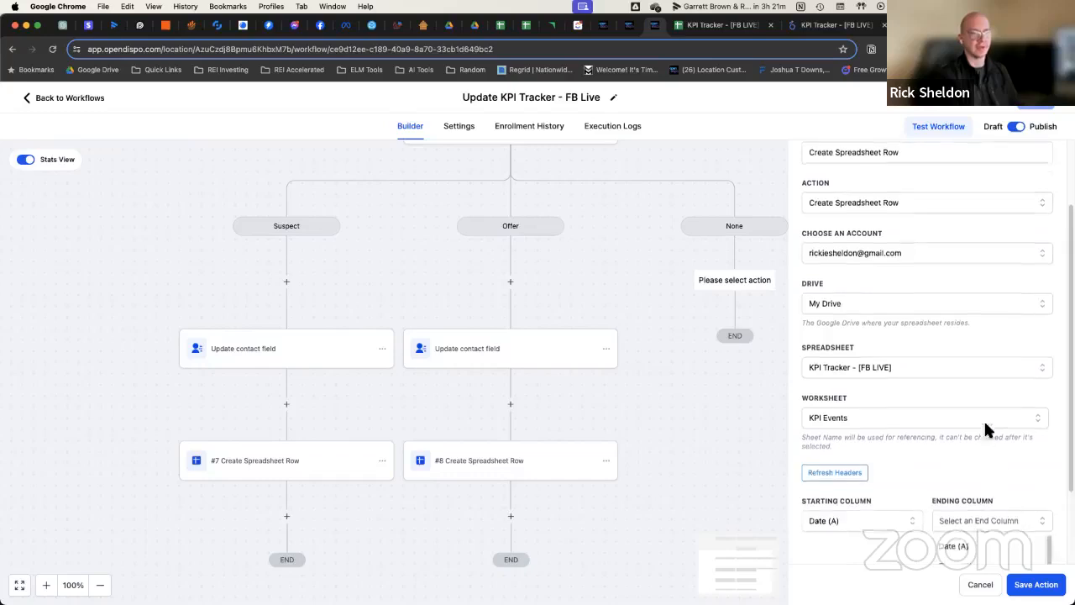
scroll(985, 429, down, 3)
scroll(976, 530, down, 2)
click(972, 552)
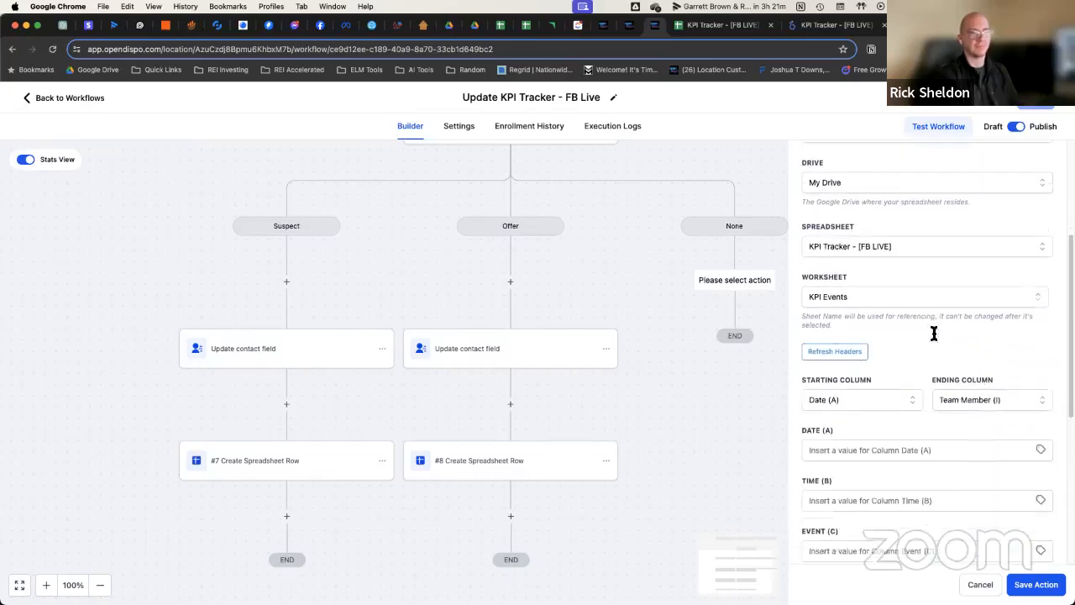
scroll(934, 333, down, 7)
scroll(917, 271, up, 2)
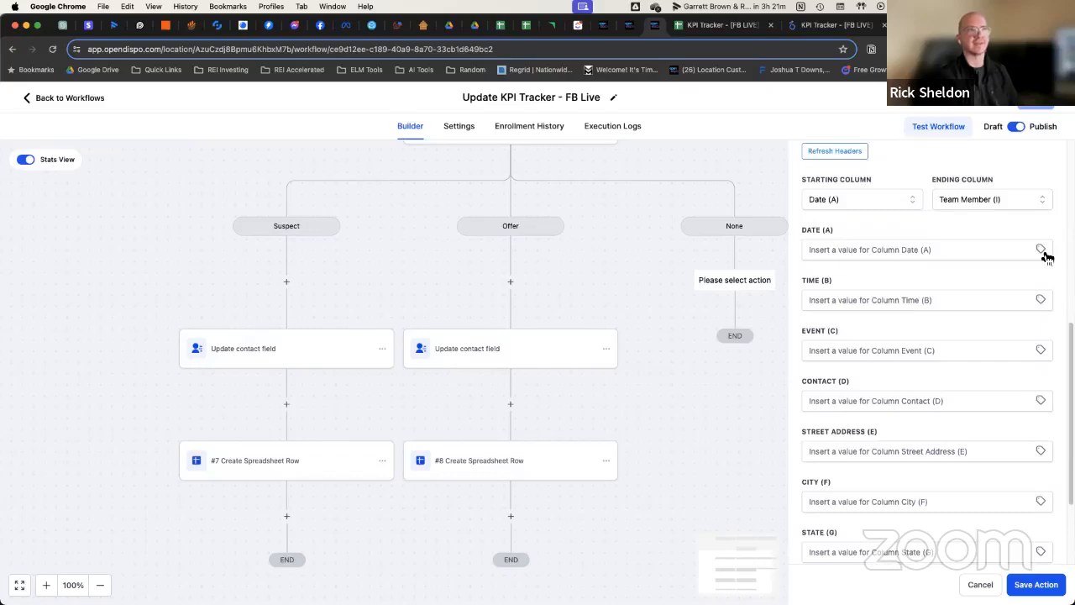
- Try the Right Now Date (Day/Month/Year) custom value for the Date column, and clear the field again
click(837, 252)
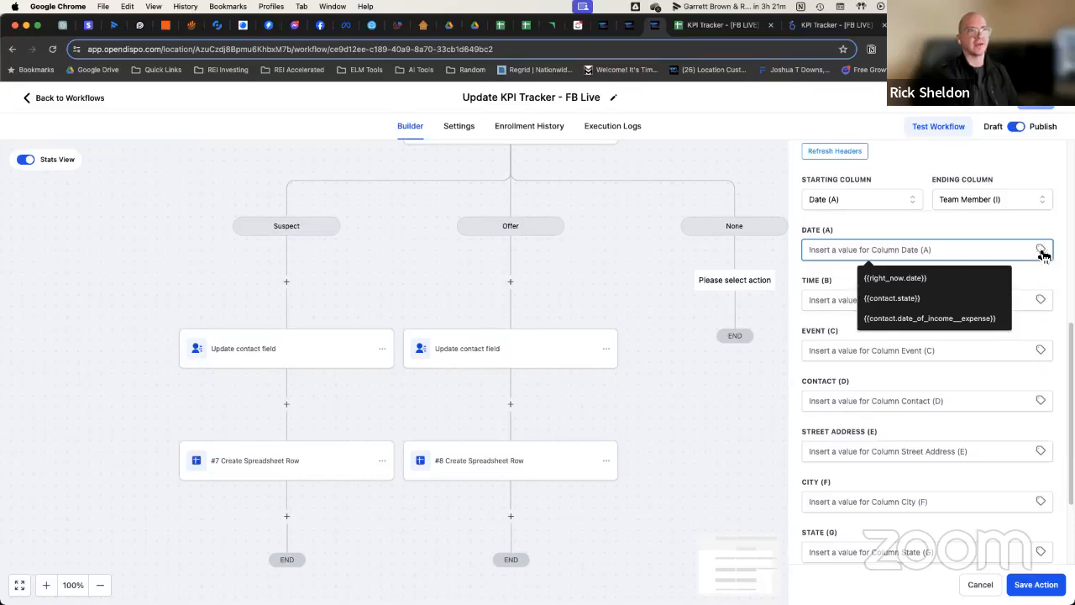
click(933, 277)
click(1039, 248)
click(1042, 251)
scroll(1007, 344, down, 2)
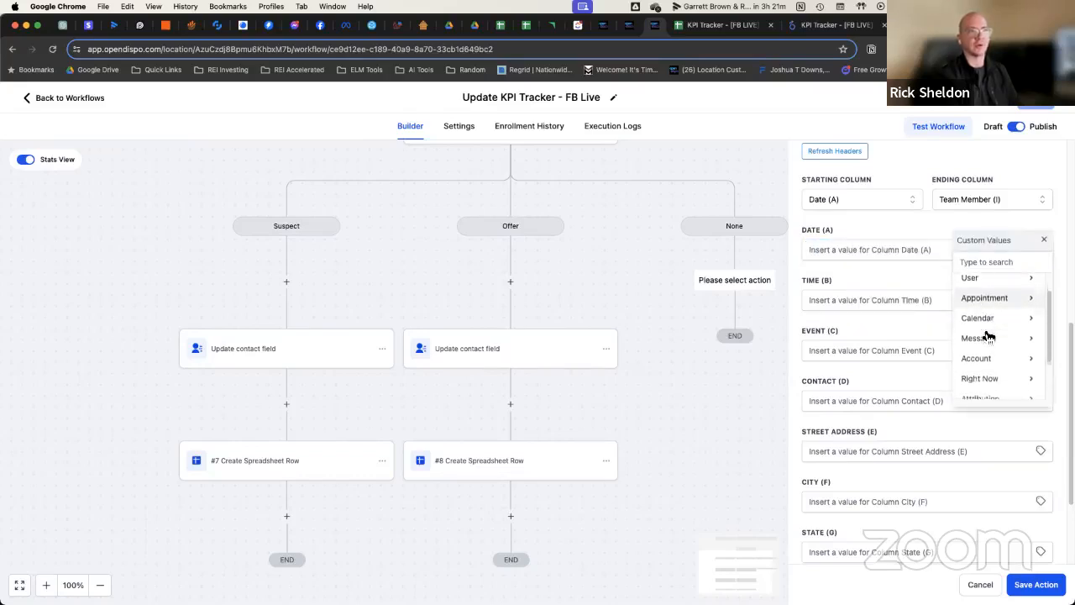
click(991, 377)
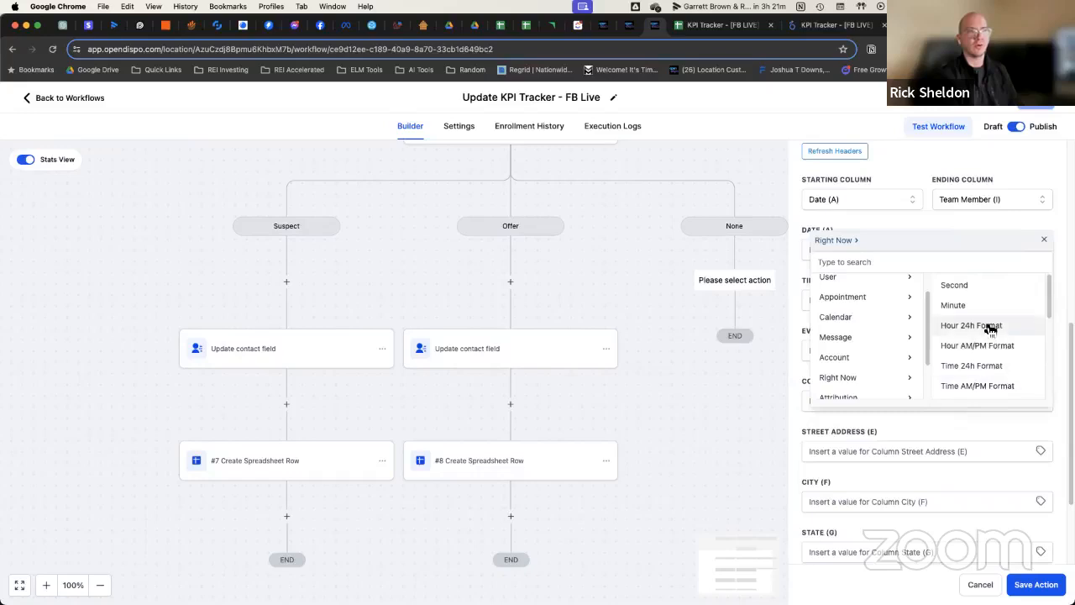
scroll(991, 329, down, 2)
scroll(991, 330, down, 4)
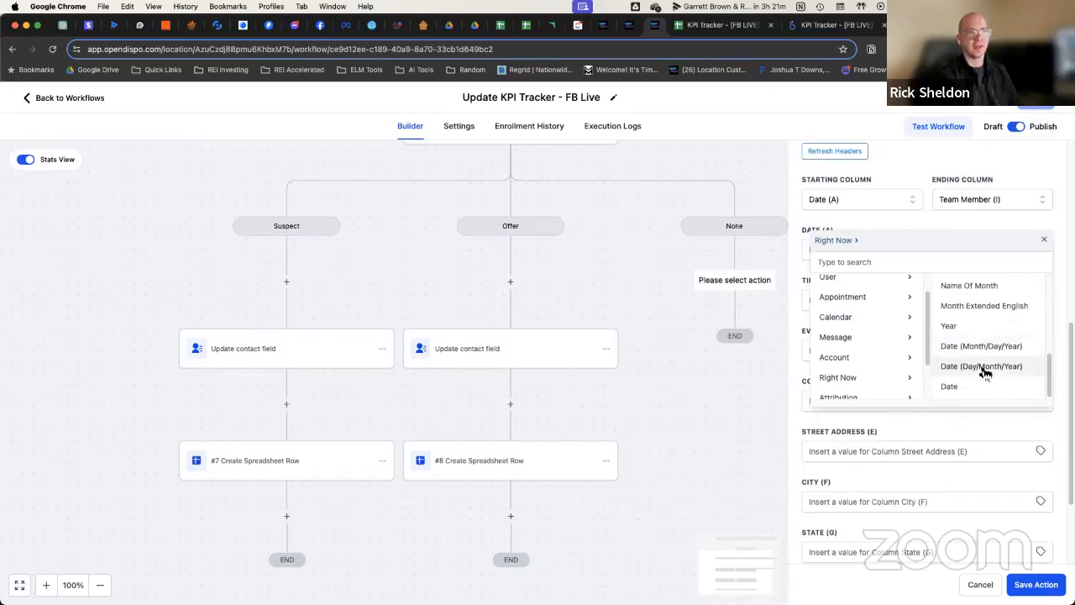
click(998, 369)
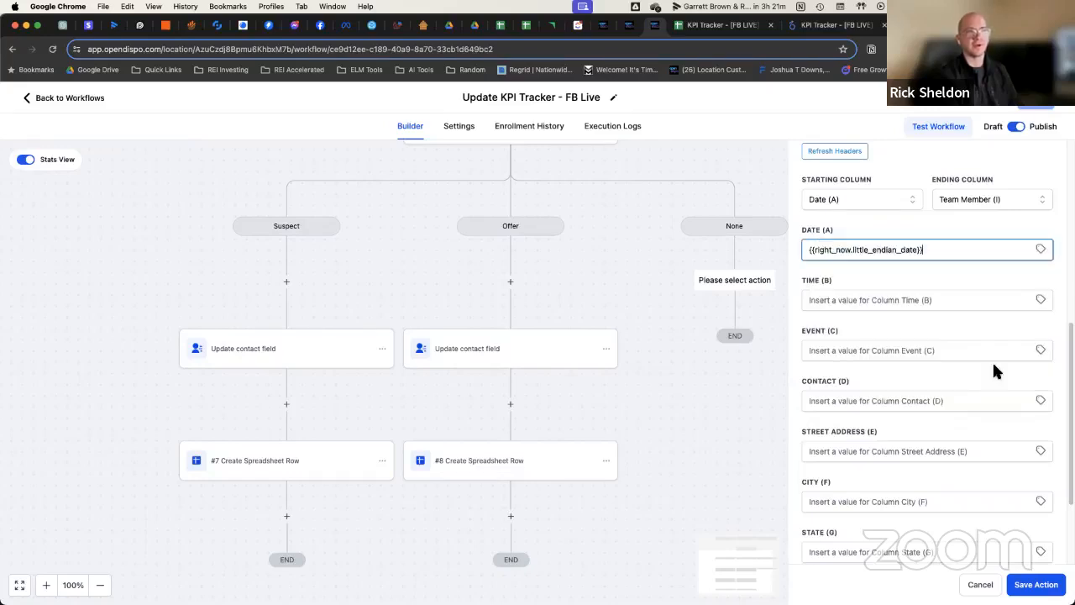
key(ctrl+a)
key(BackSpace)
- Map the Date column to {{right_now.date}} and the Time column to the Right Now Time 24h Format value
click(969, 253)
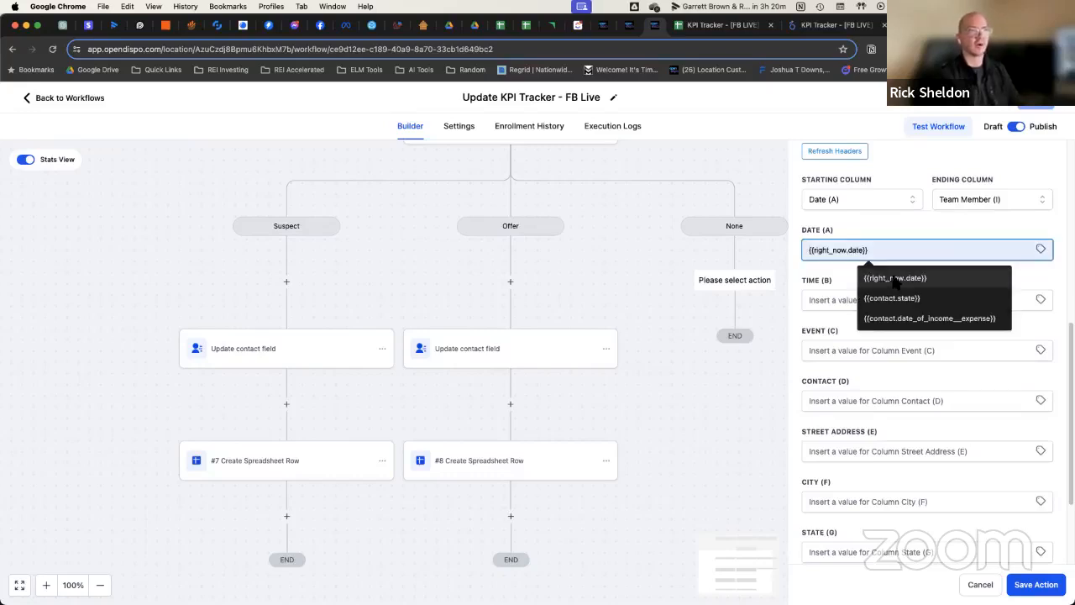
click(896, 280)
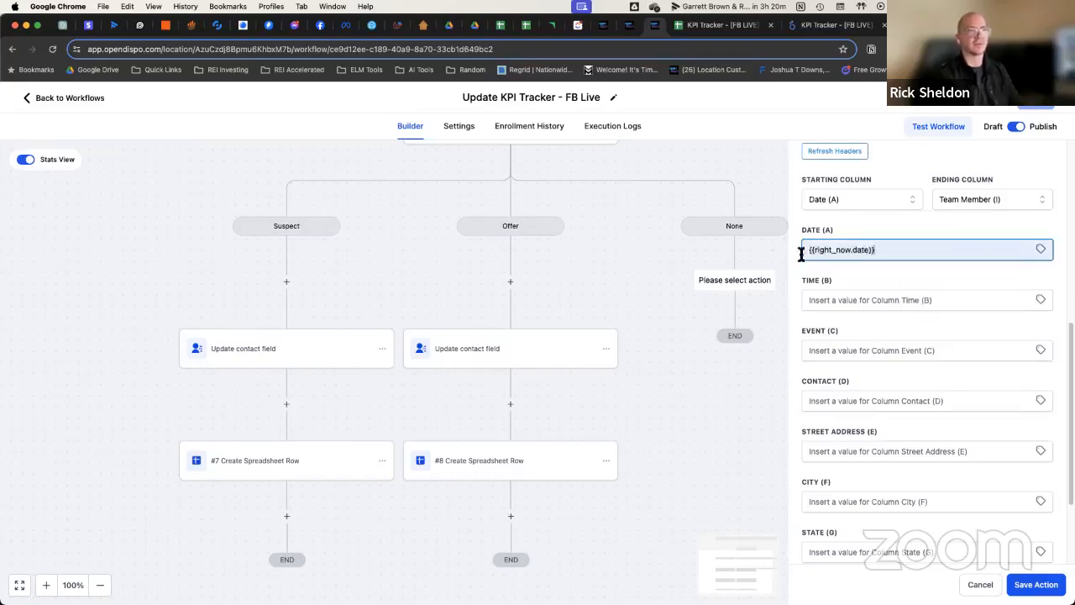
click(860, 303)
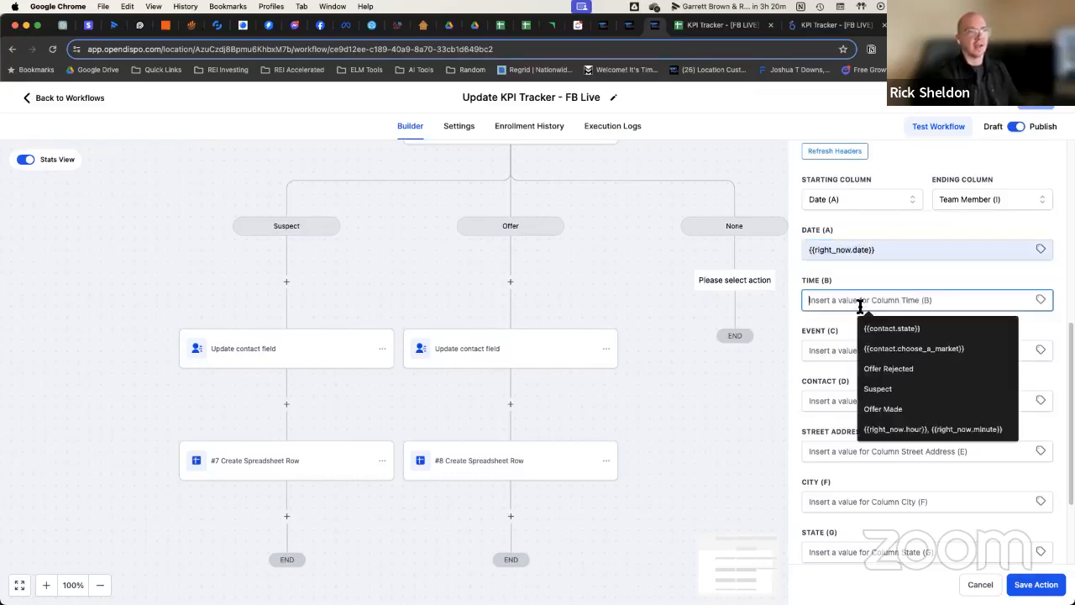
click(1041, 303)
scroll(1011, 351, down, 3)
click(989, 403)
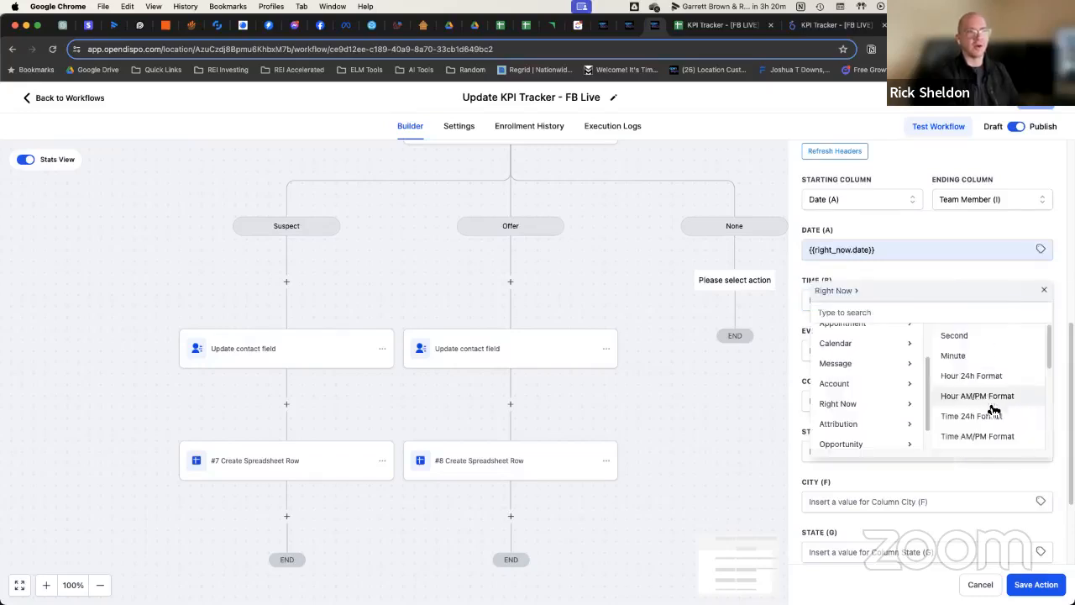
scroll(981, 394, down, 2)
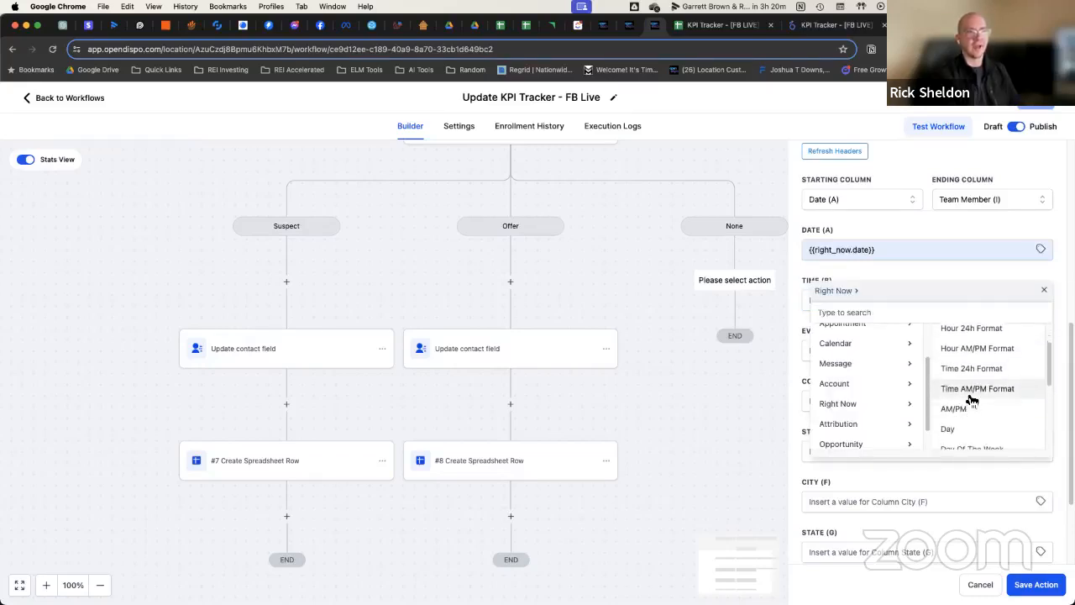
click(973, 370)
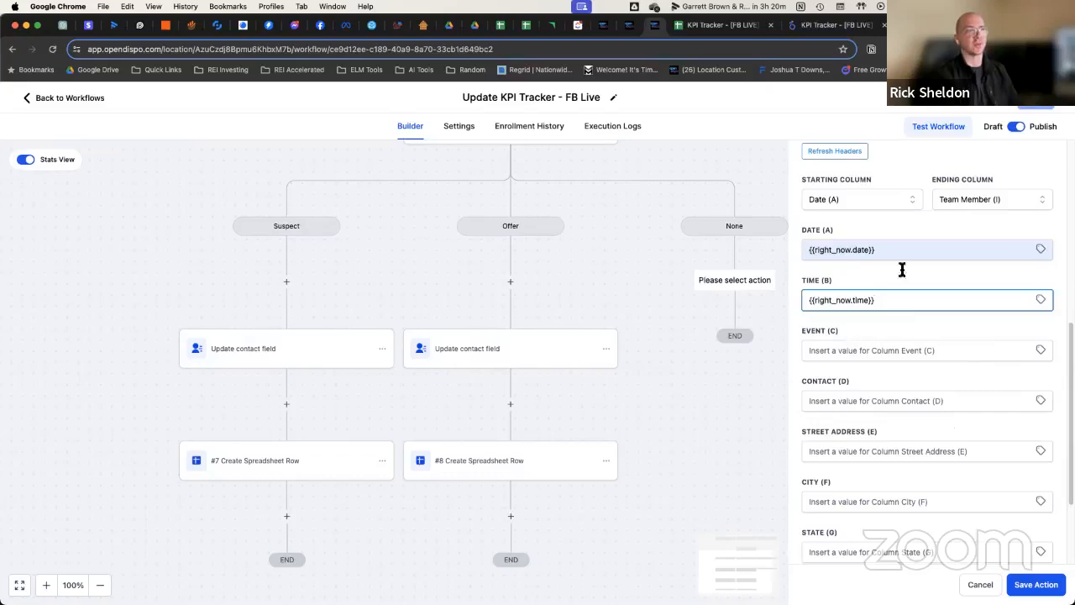
- Map the Event column to the contact custom field KPI Tracker (Don't Touch)
double_click(805, 331)
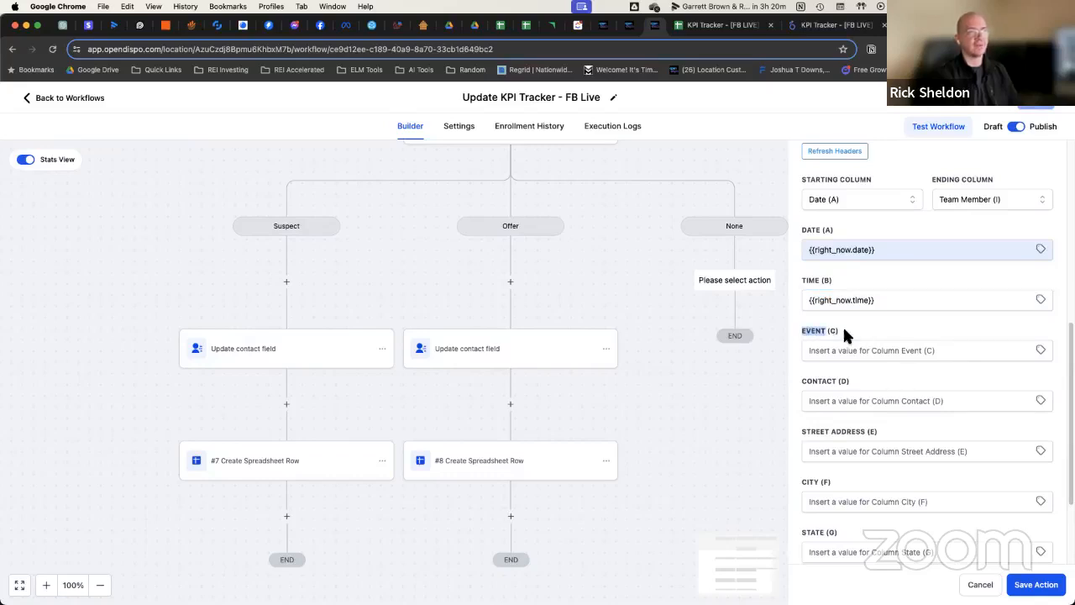
click(890, 349)
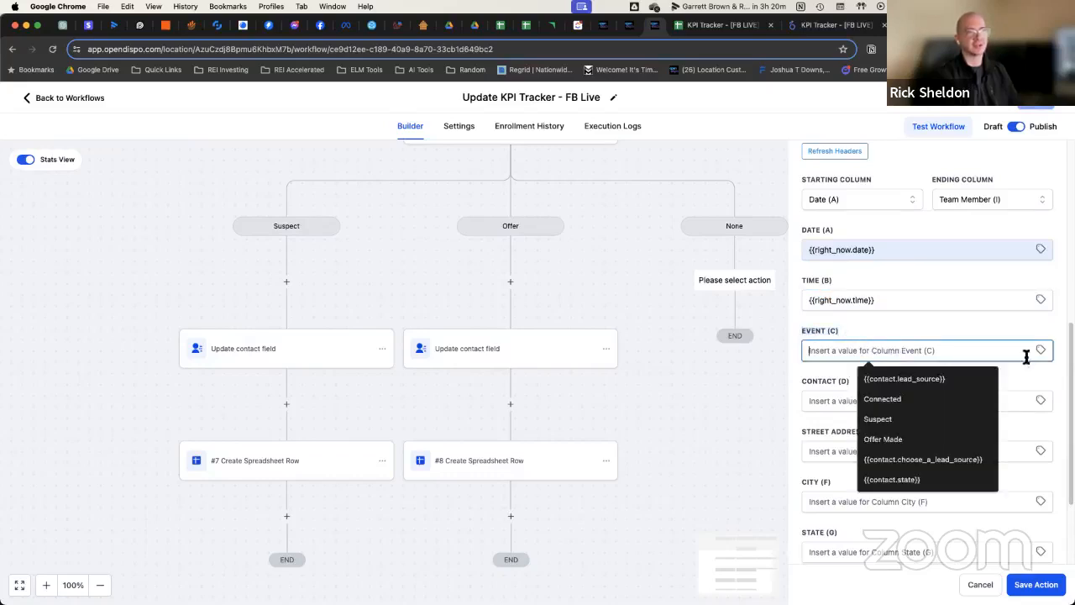
click(1041, 350)
click(1015, 363)
text(kpi tr)
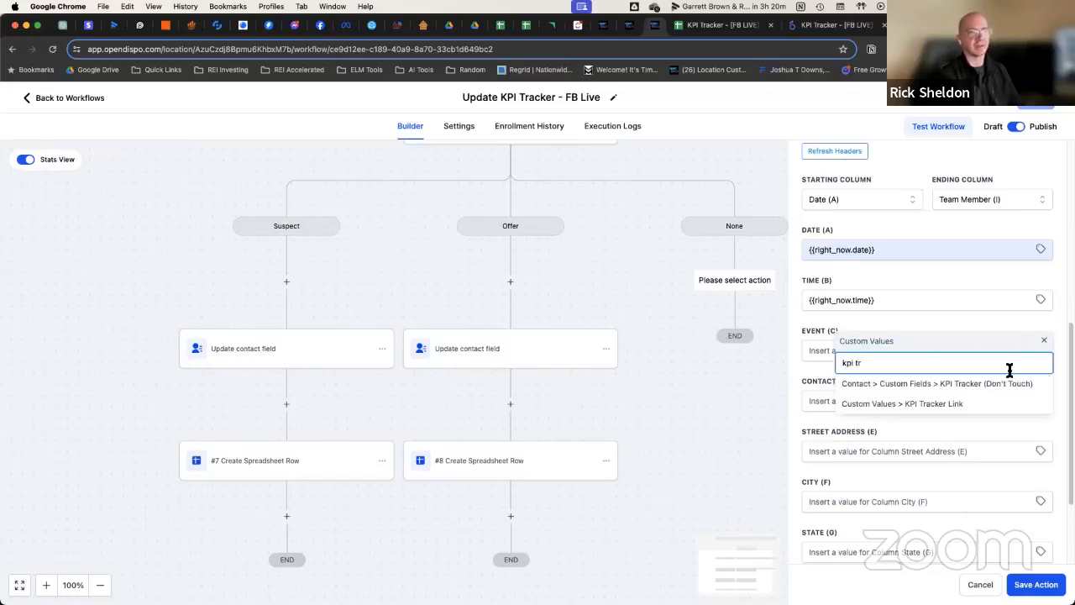
click(958, 384)
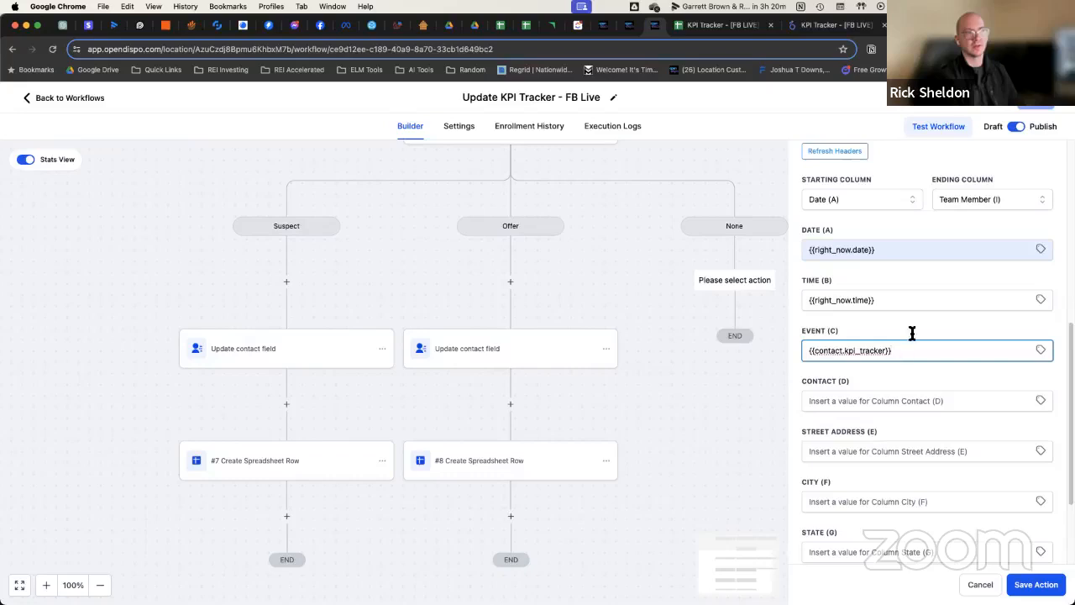
- Switch to the KPI Tracker - [FB LIVE] Google Sheet, inspect the logged entry in Event cell C2, and return to the workflow
click(722, 24)
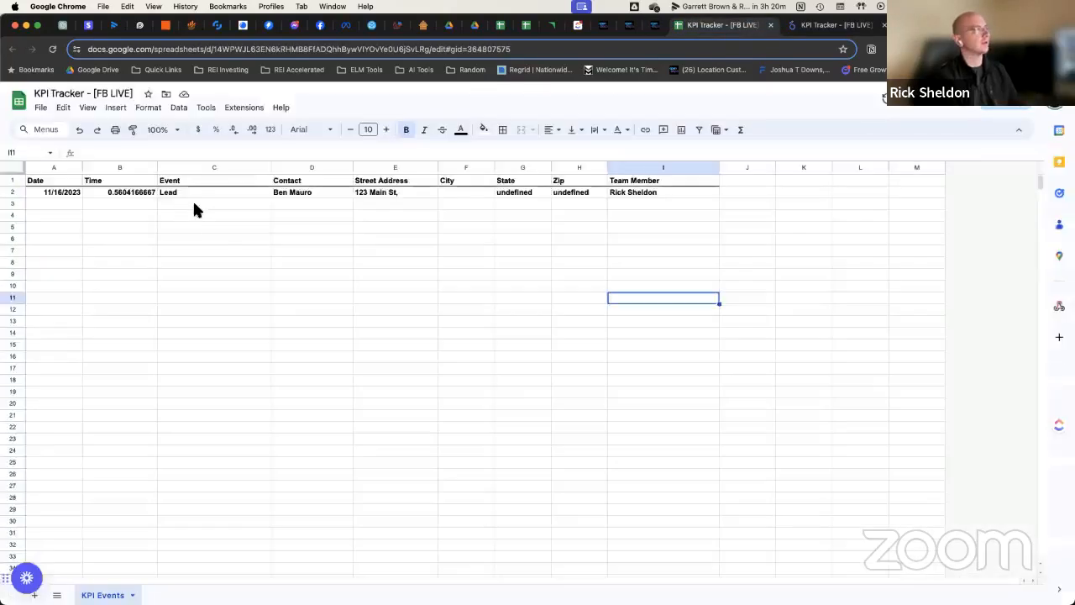
click(194, 194)
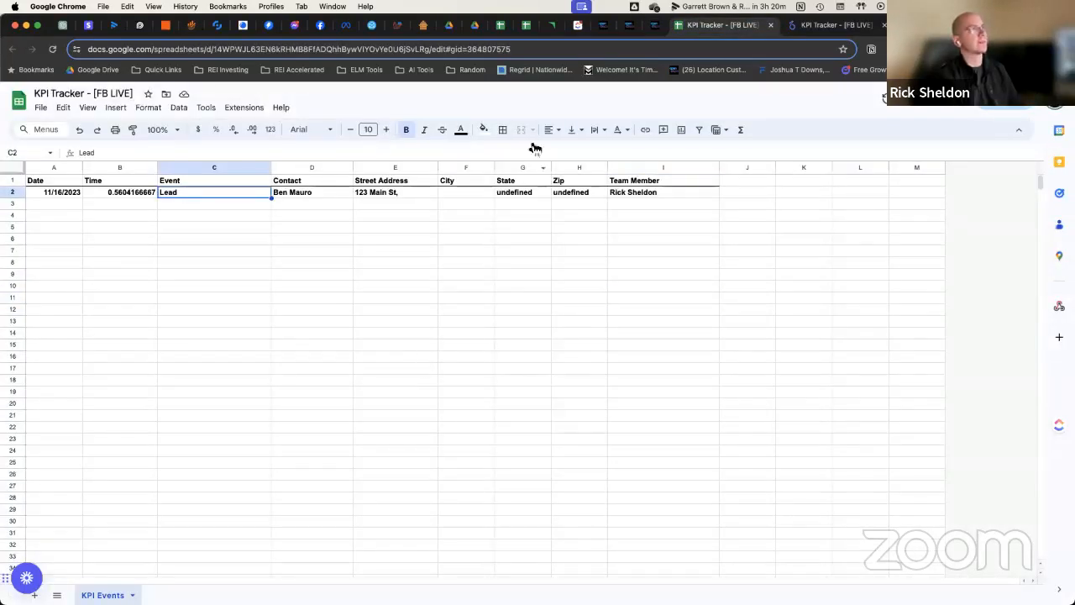
click(655, 25)
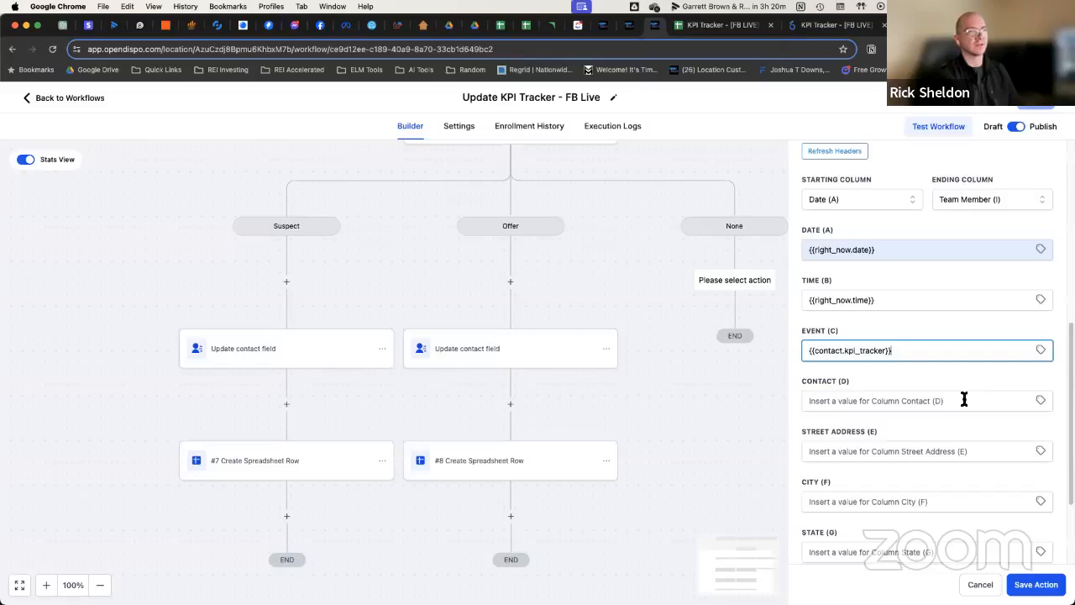
- Map the Contact column to the contact's name with {{contact.name}}
click(875, 400)
click(1041, 401)
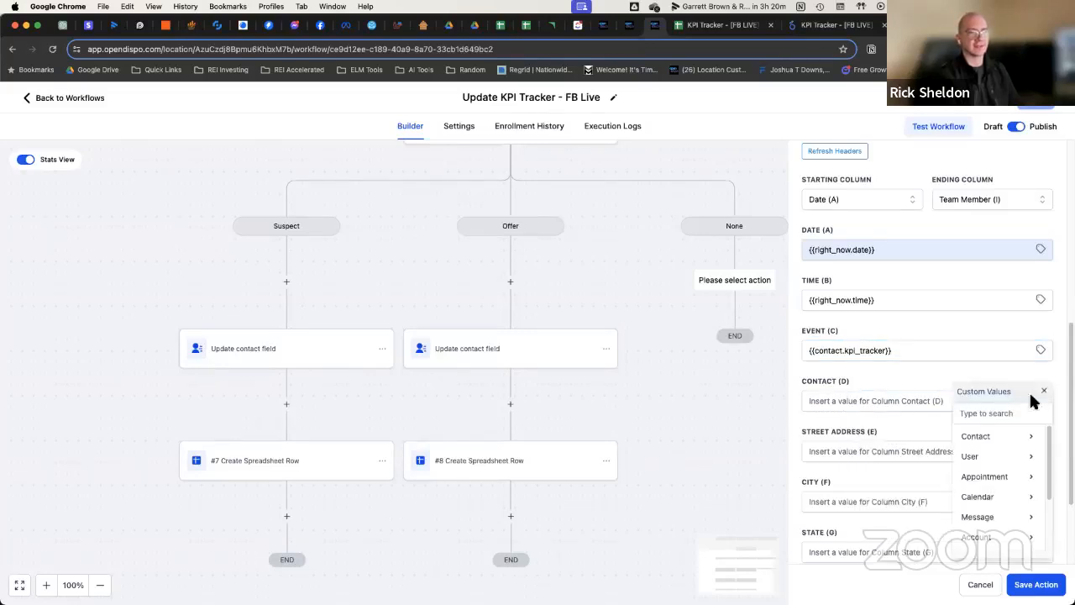
click(990, 437)
click(985, 438)
scroll(945, 362, down, 2)
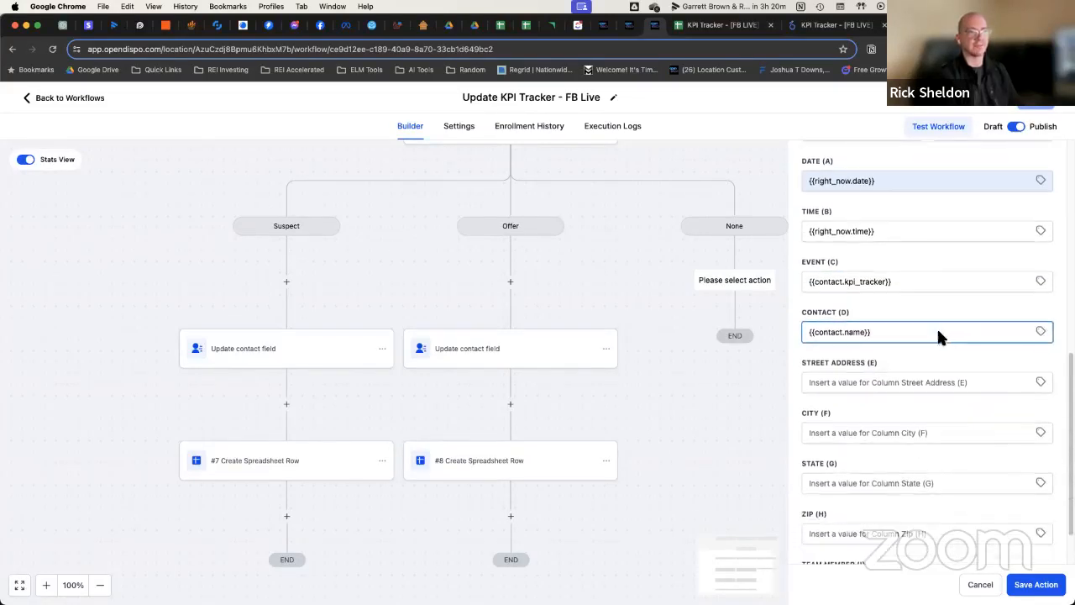
- Map the Street Address column to {{contact.address1}} and the City column to {{contact.city}}
click(1041, 382)
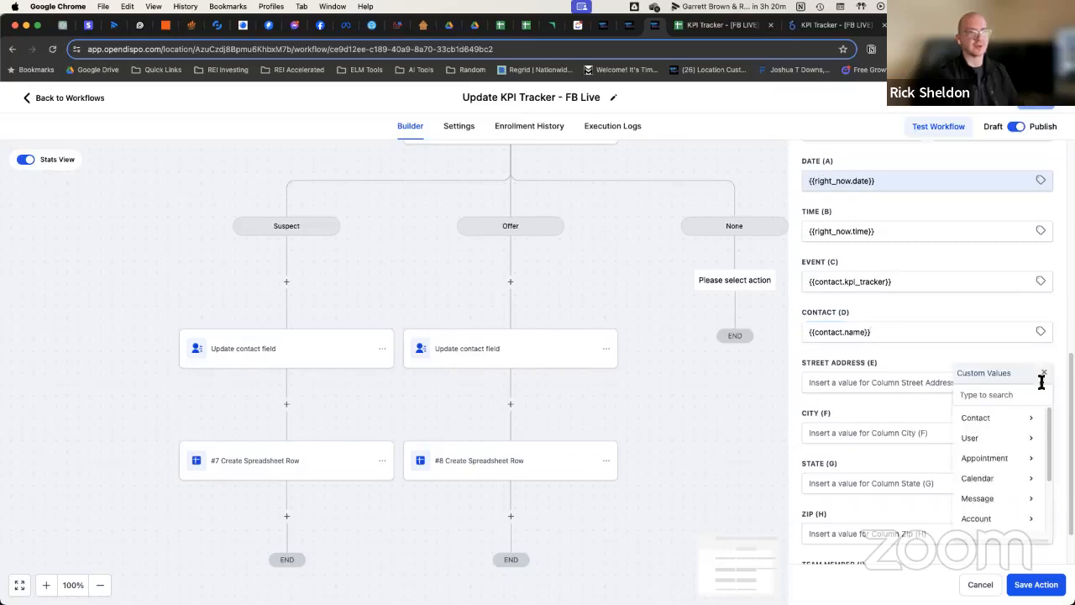
click(991, 418)
scroll(994, 426, down, 2)
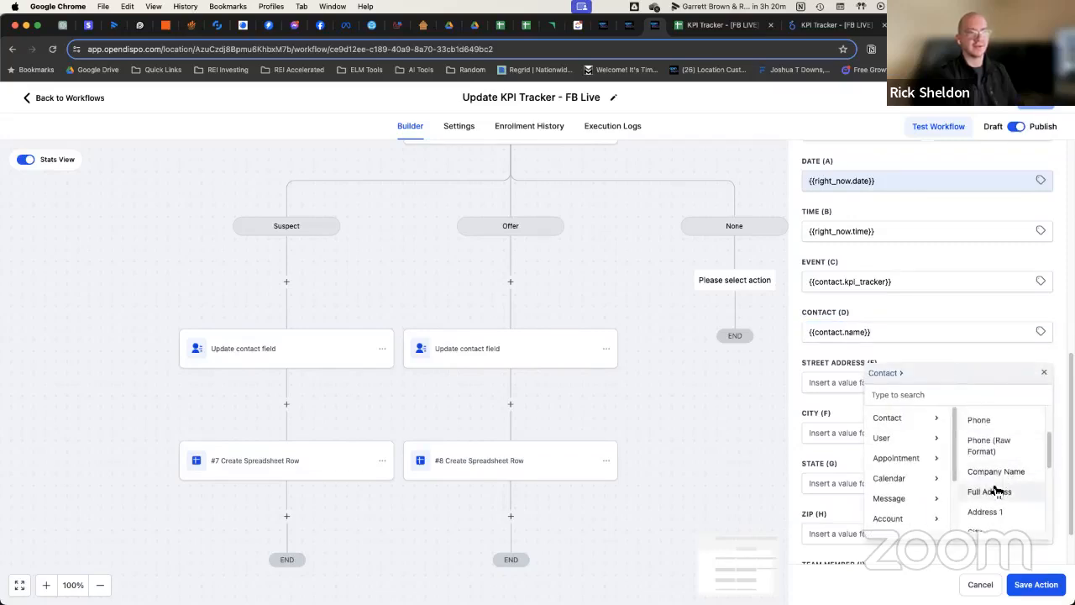
click(1001, 511)
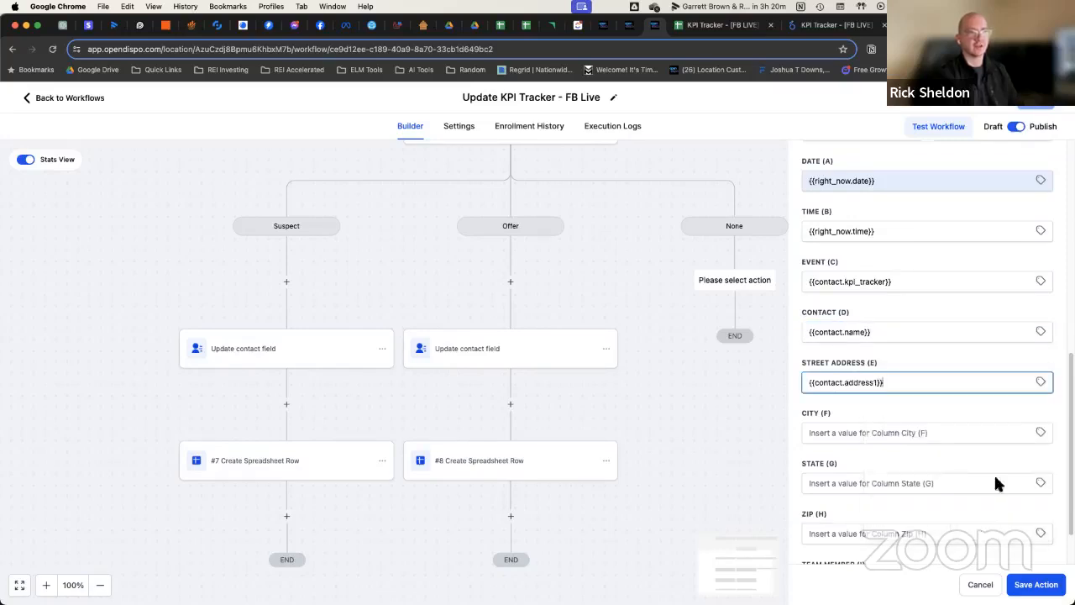
scroll(1016, 454, down, 2)
click(1046, 385)
click(1013, 413)
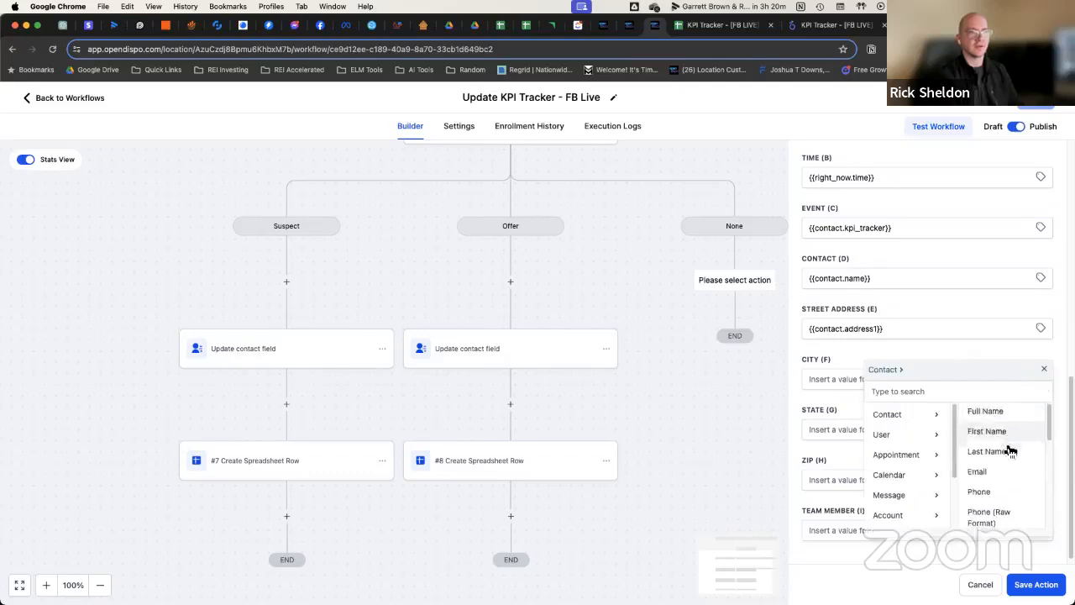
scroll(1004, 462, down, 3)
click(1006, 469)
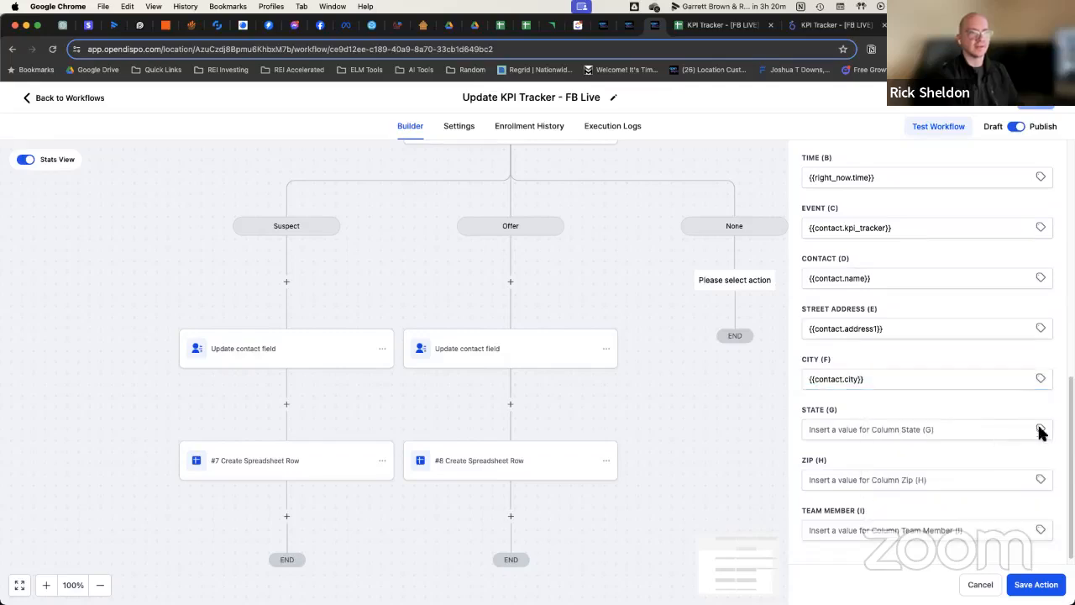
- Map the State column to {{contact.state}} and the Zip column to {{contact.postal_code}}
click(1041, 429)
click(1018, 466)
scroll(1006, 454, down, 2)
click(1007, 494)
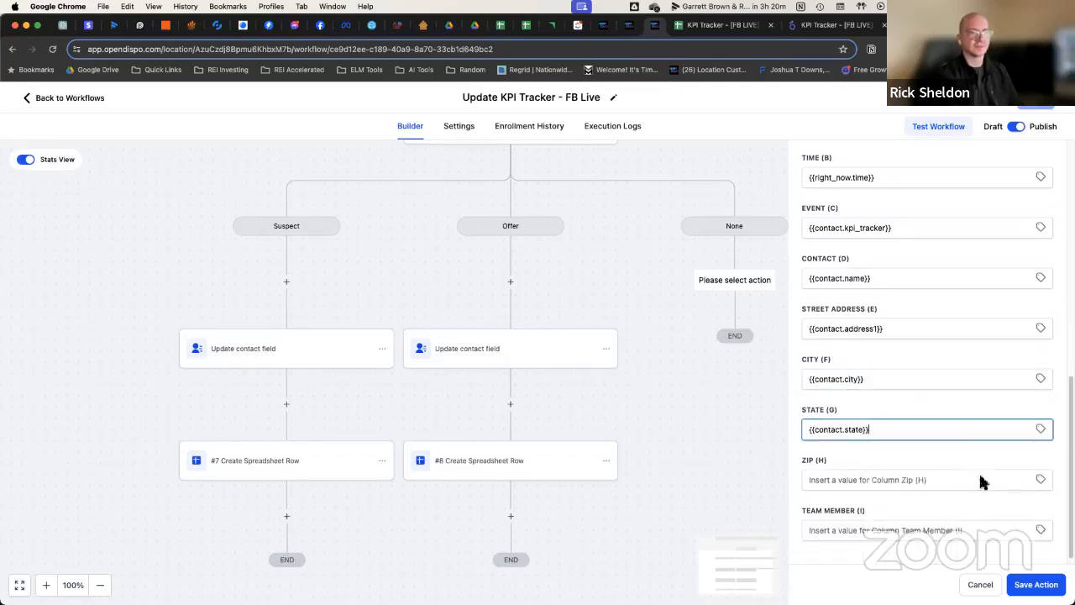
click(1042, 471)
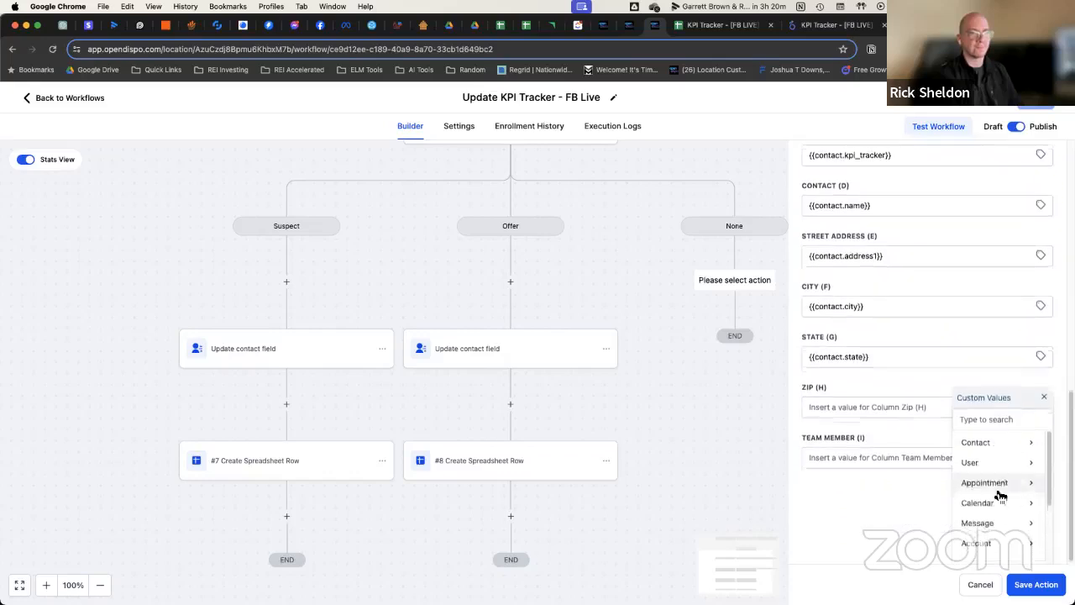
click(1008, 454)
scroll(1010, 495, down, 4)
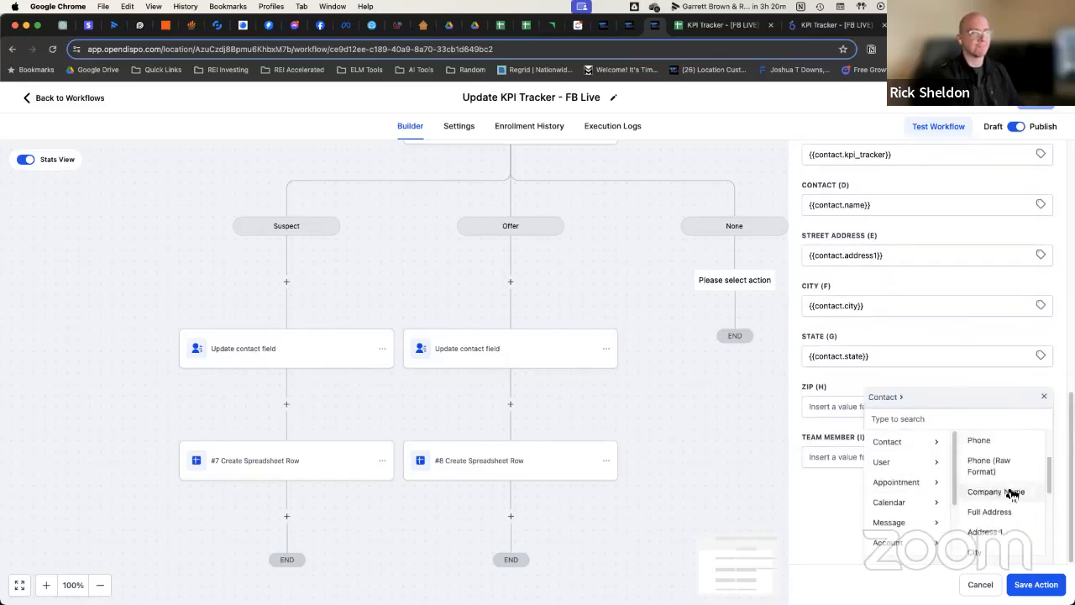
scroll(1005, 504, down, 2)
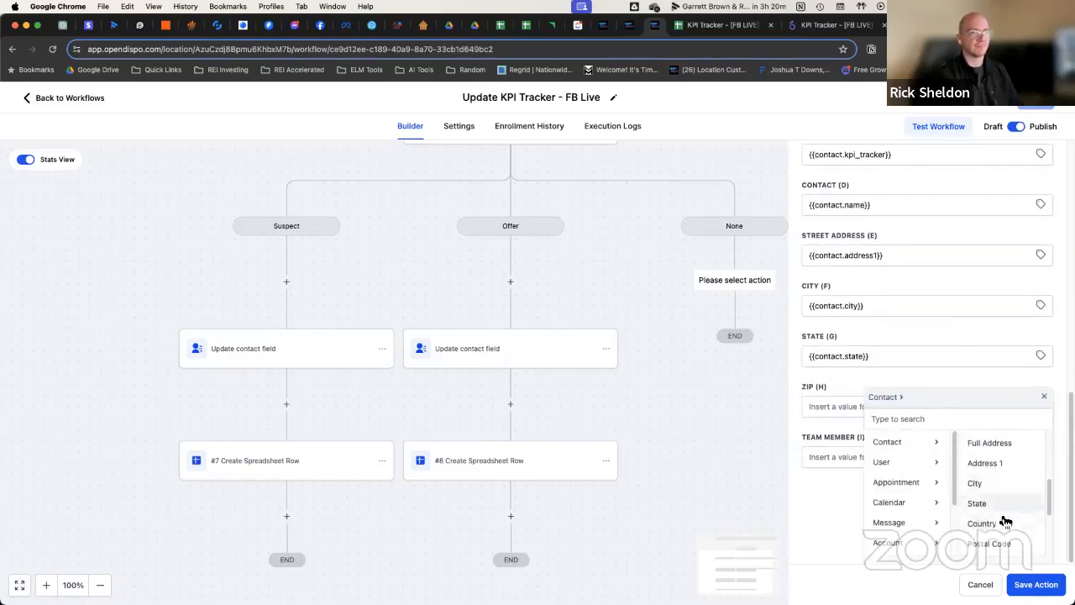
click(999, 546)
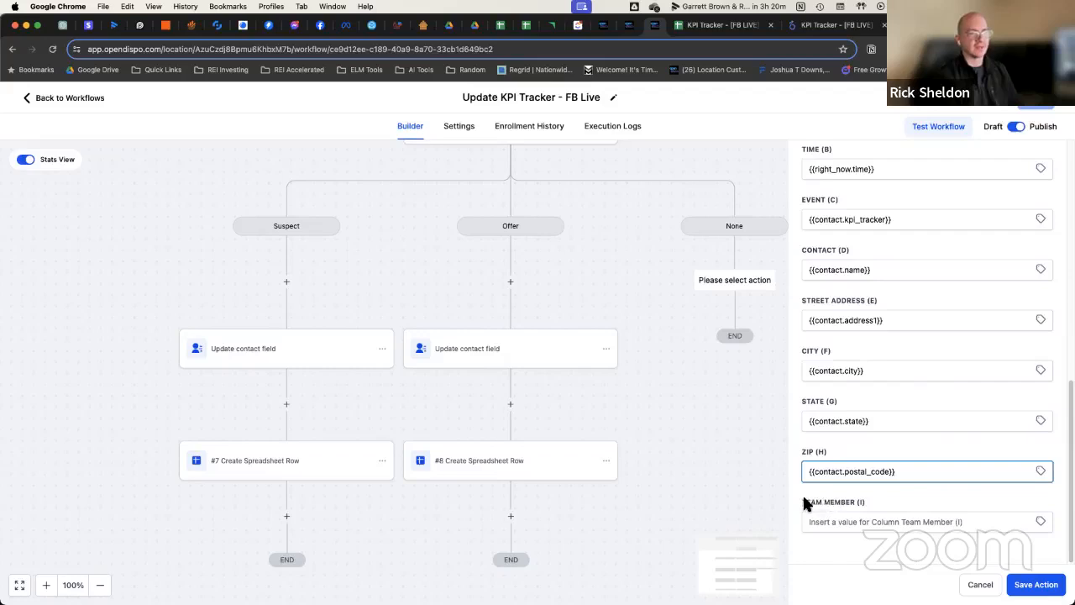
- Map the Team Member column to the user's full name with {{user.name}} and save the Create Spreadsheet Row action
click(883, 521)
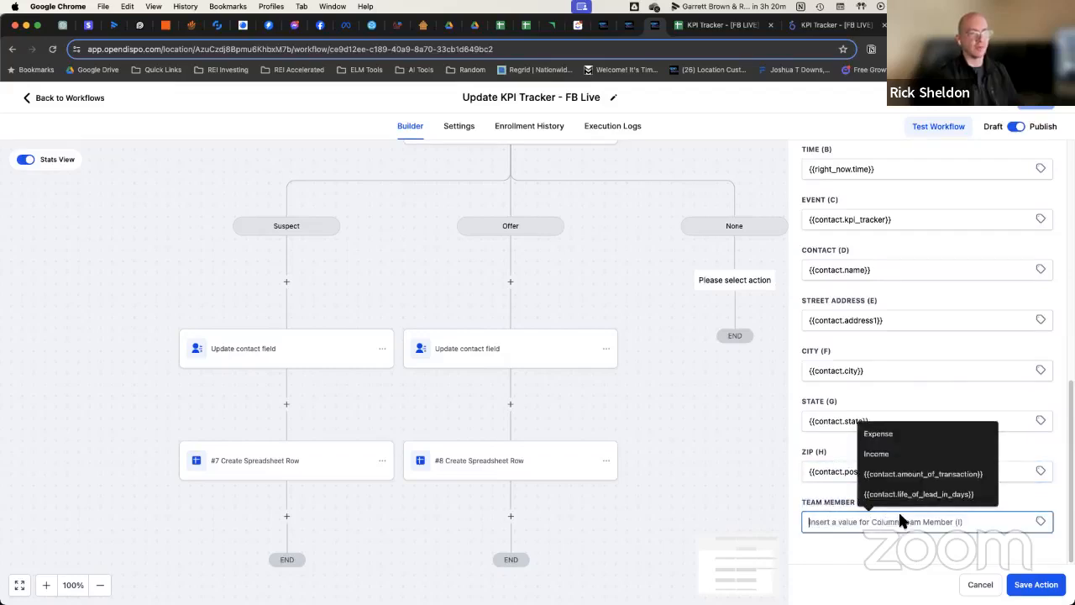
click(1044, 523)
click(976, 460)
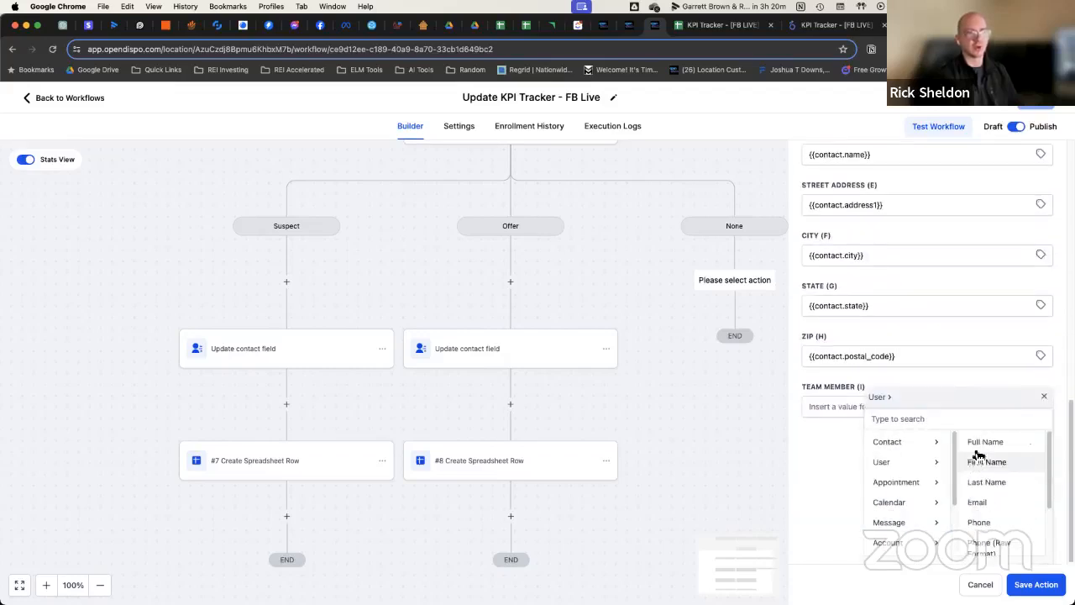
click(983, 443)
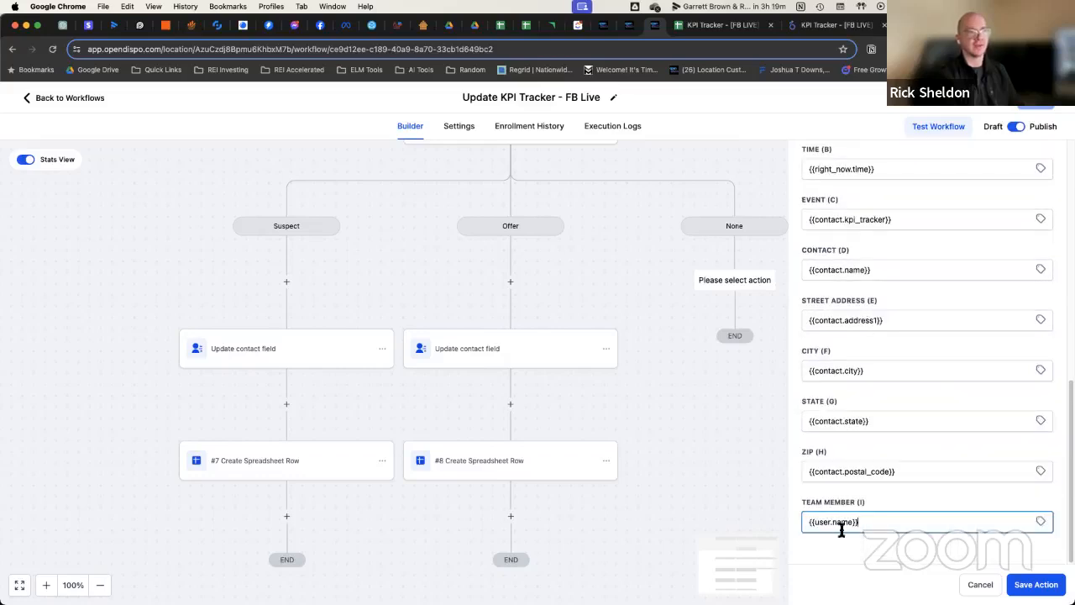
click(1035, 586)
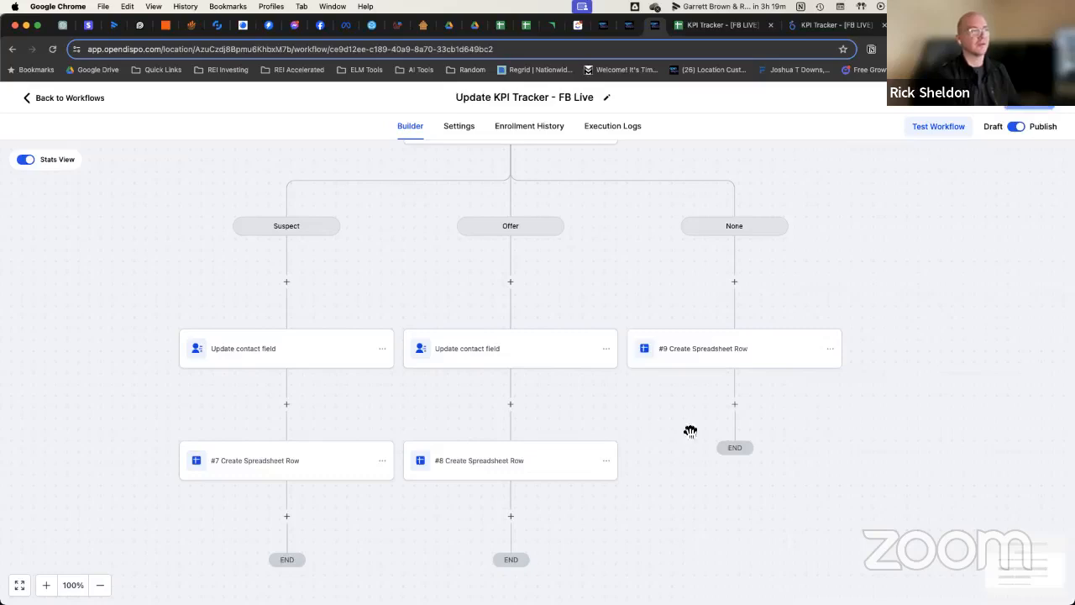
- Switch to the KPI Tracker - [FB LIVE] Google Sheet and delete the logged entry in row 2
scroll(619, 321, up, 3)
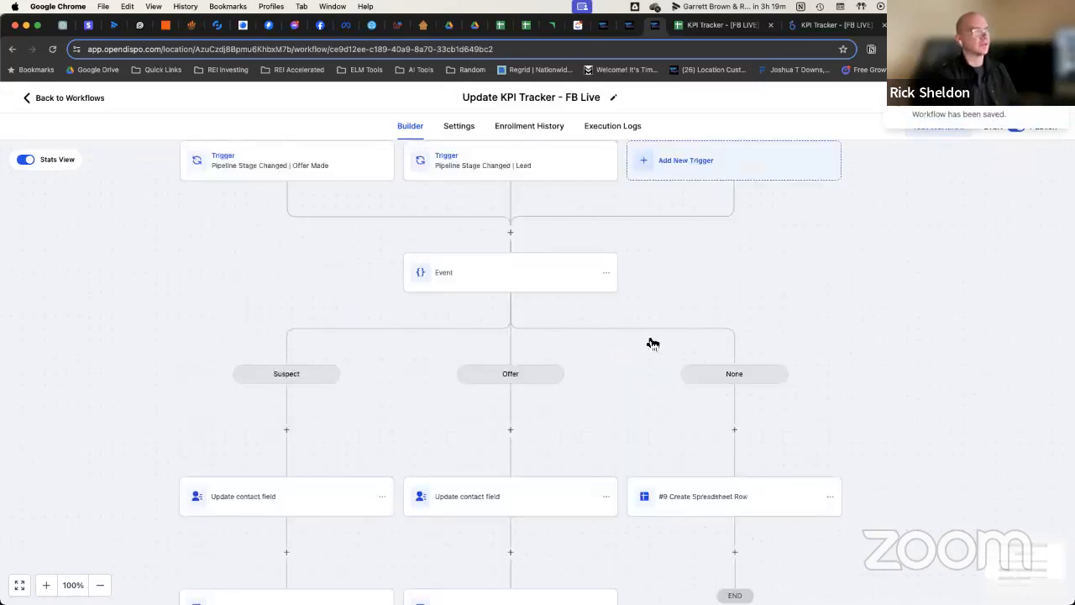
scroll(653, 343, up, 3)
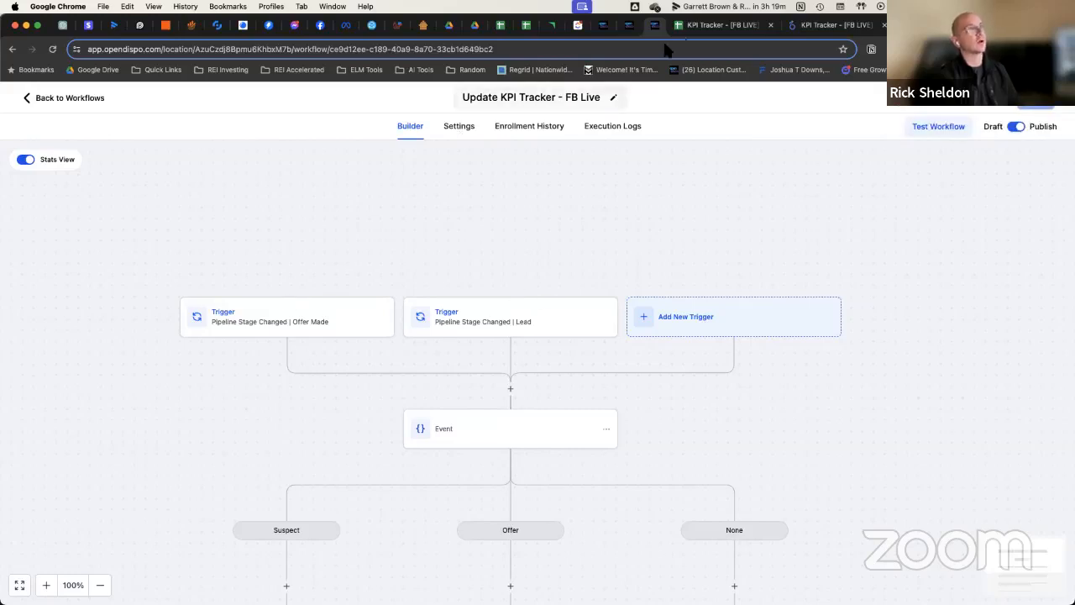
click(715, 25)
click(13, 195)
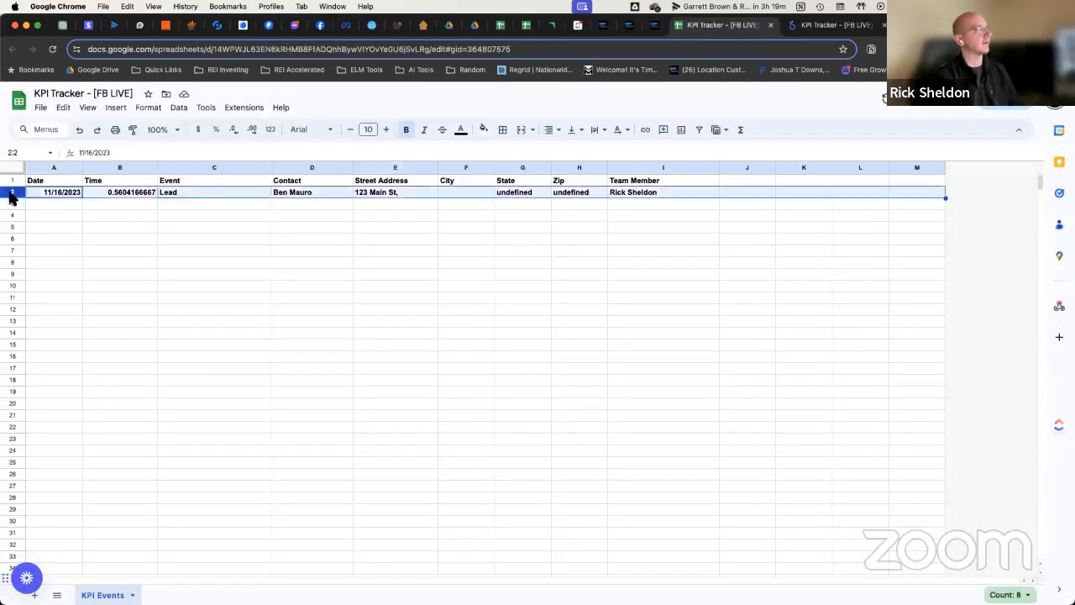
right_click(11, 197)
click(89, 337)
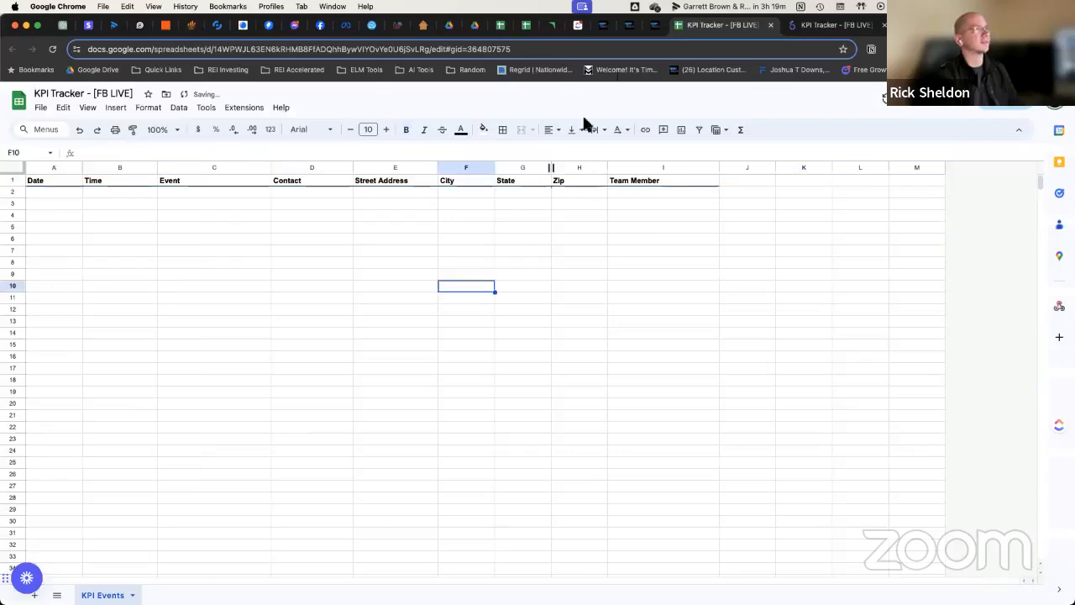
- Return to the CRM's Opportunities board and move the first seven Suspect opportunities except the fifth to Lead (Active Follow-up)
click(654, 24)
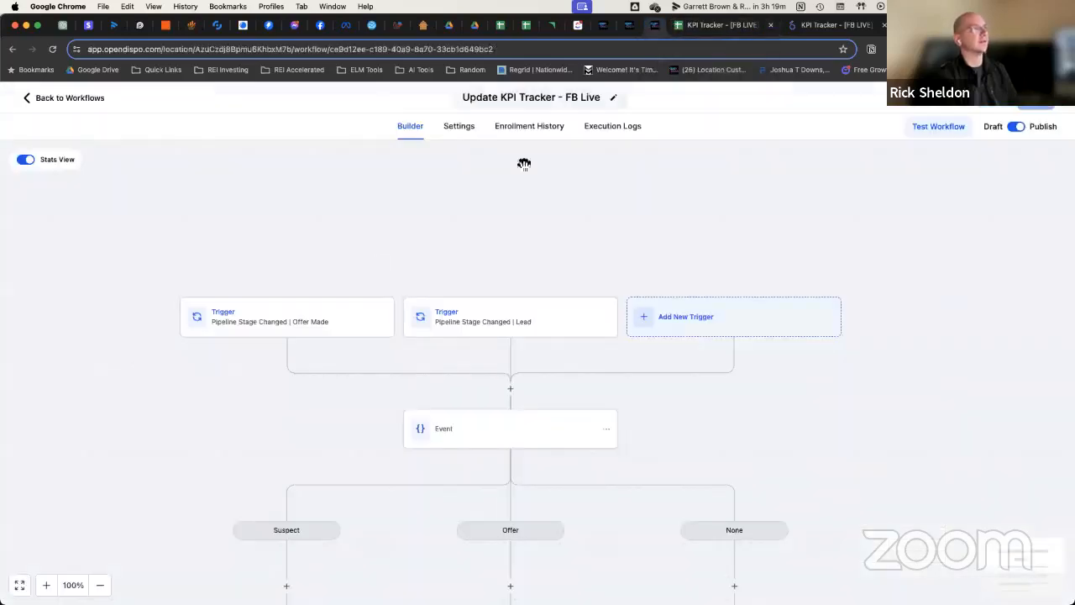
click(66, 99)
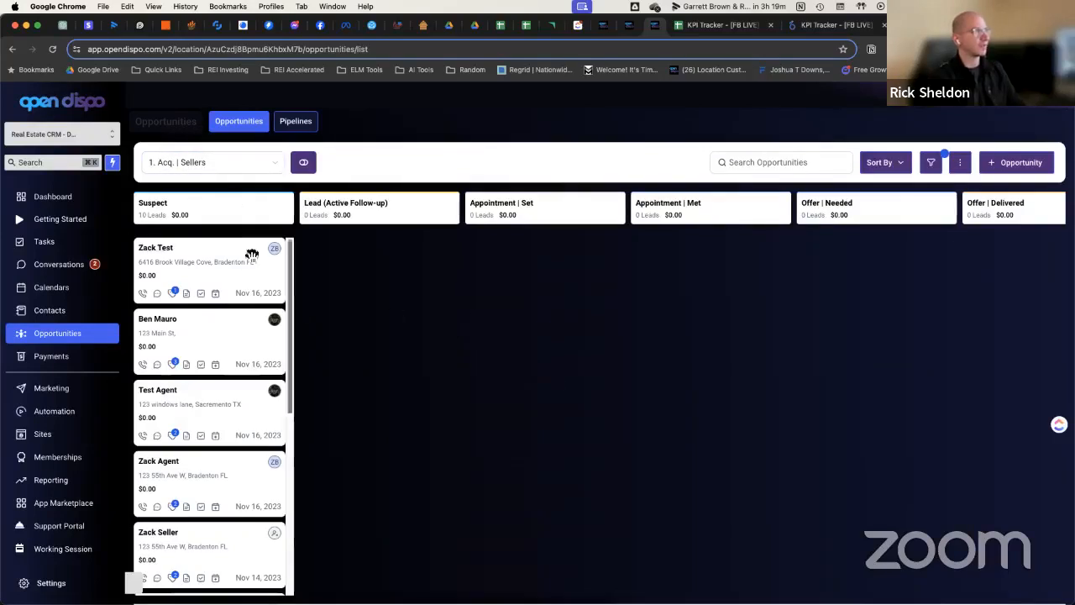
drag(215, 267, 370, 284)
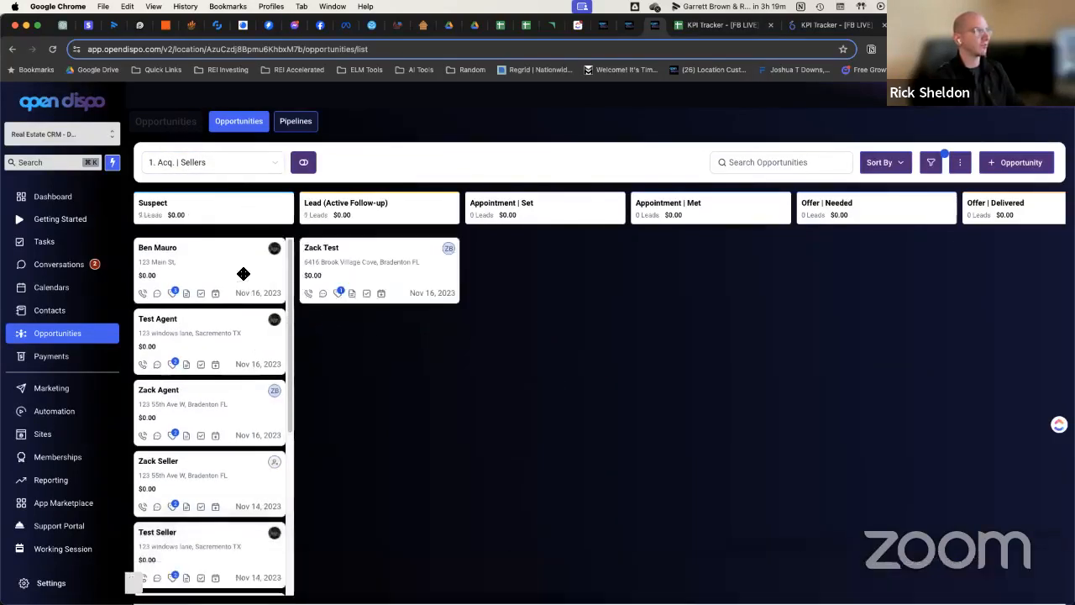
drag(242, 271, 388, 266)
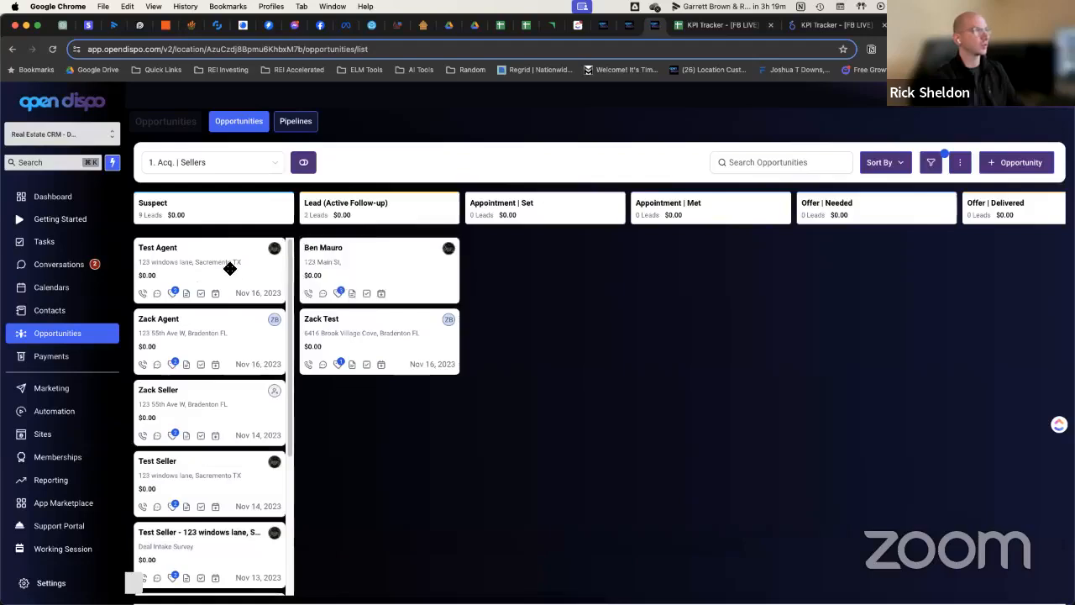
drag(228, 266, 432, 260)
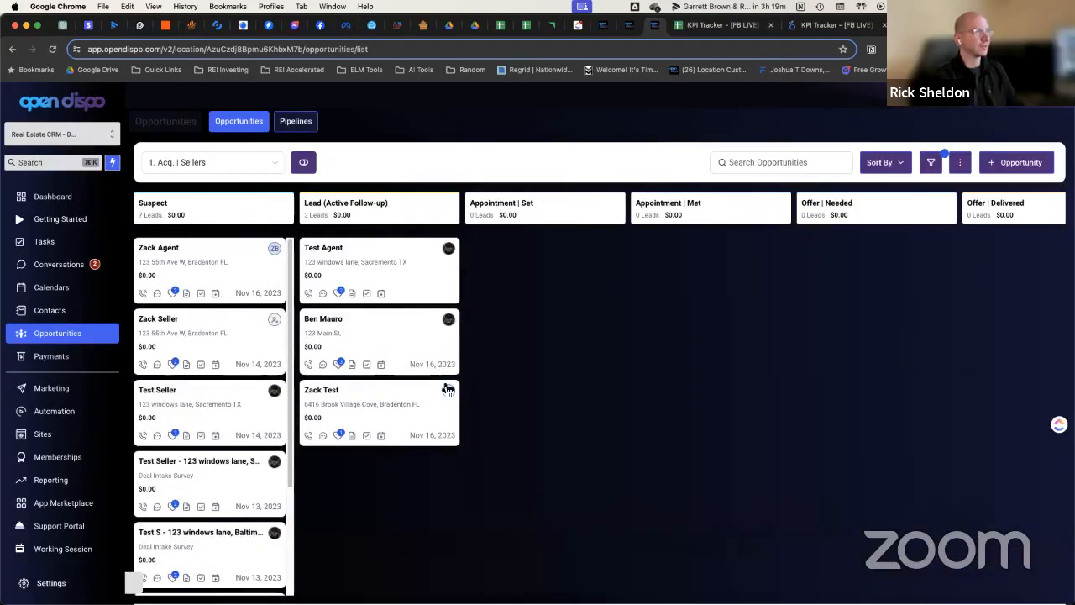
drag(233, 274, 415, 274)
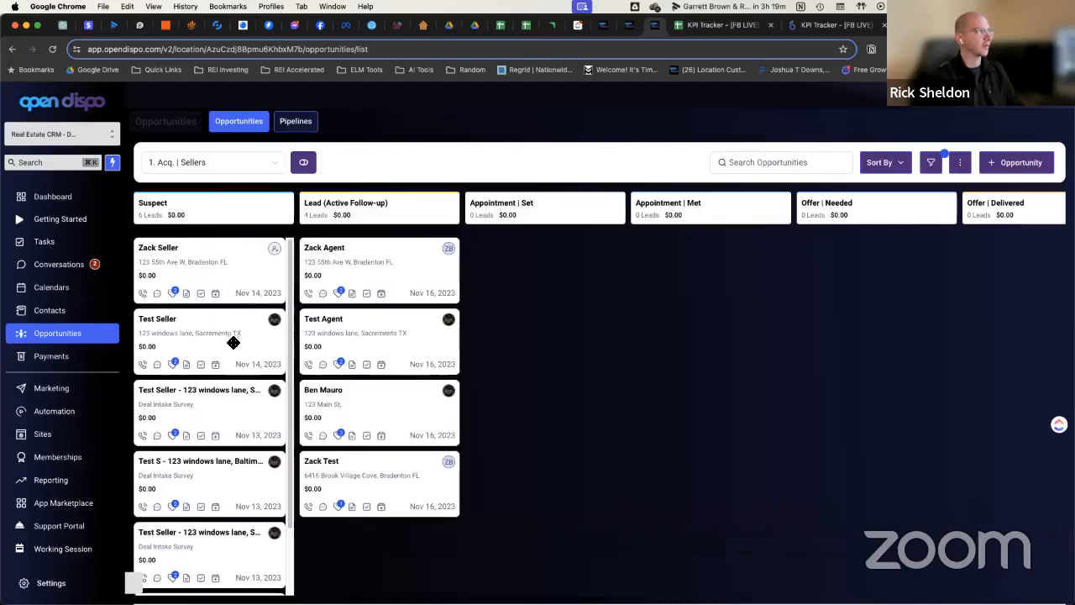
drag(233, 342, 377, 271)
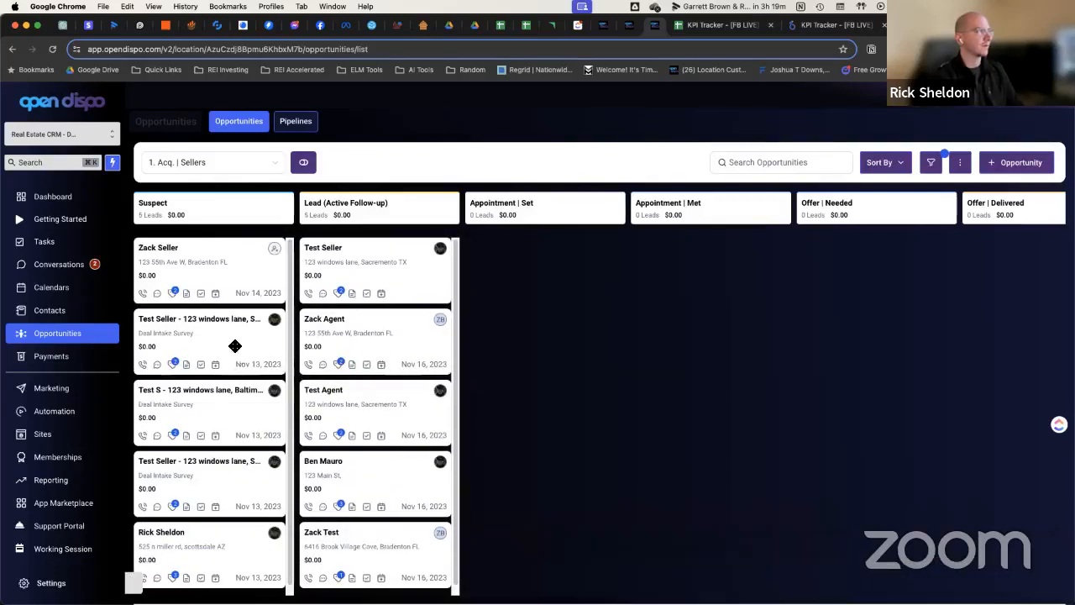
drag(235, 346, 434, 291)
- Move the last four opportunities in the Lead (Active Follow-up) stage to the Offer | Delivered stage
scroll(556, 348, right, 2)
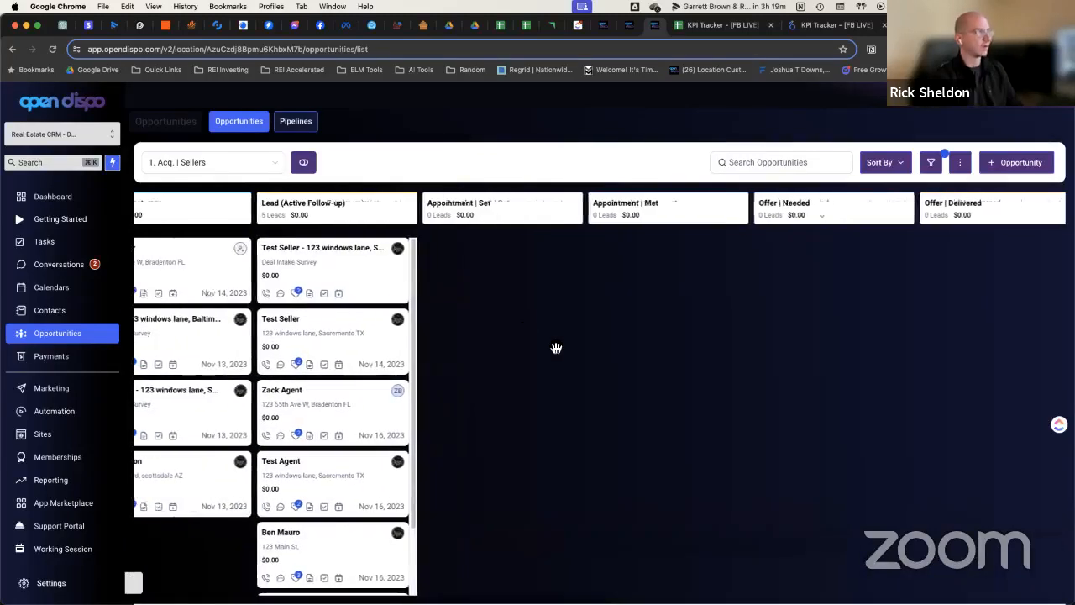
scroll(556, 348, right, 3)
drag(296, 534, 907, 269)
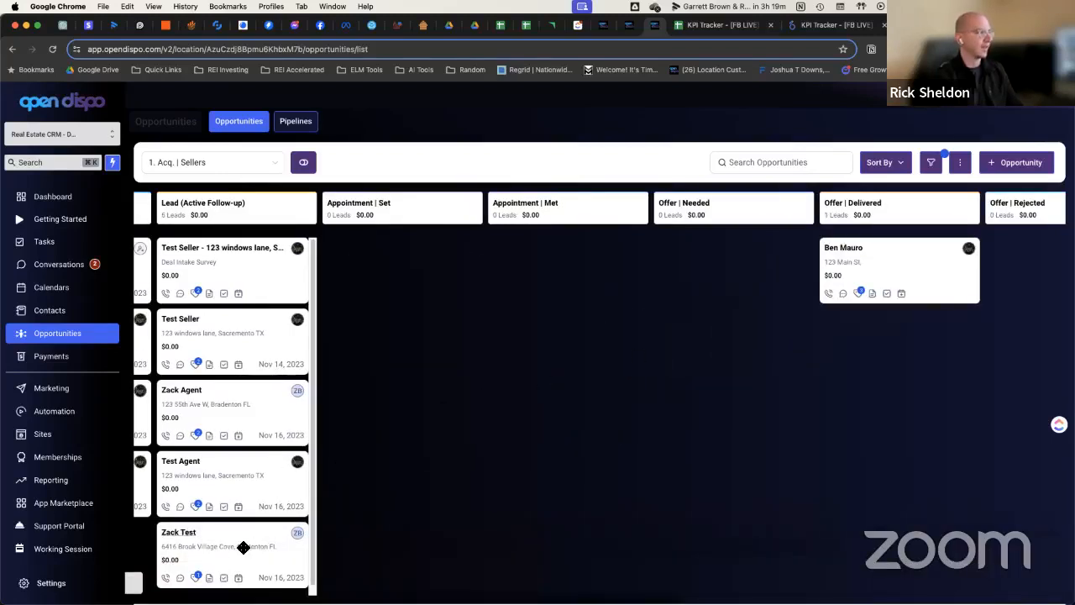
drag(234, 558, 847, 286)
drag(254, 478, 847, 282)
drag(259, 420, 891, 290)
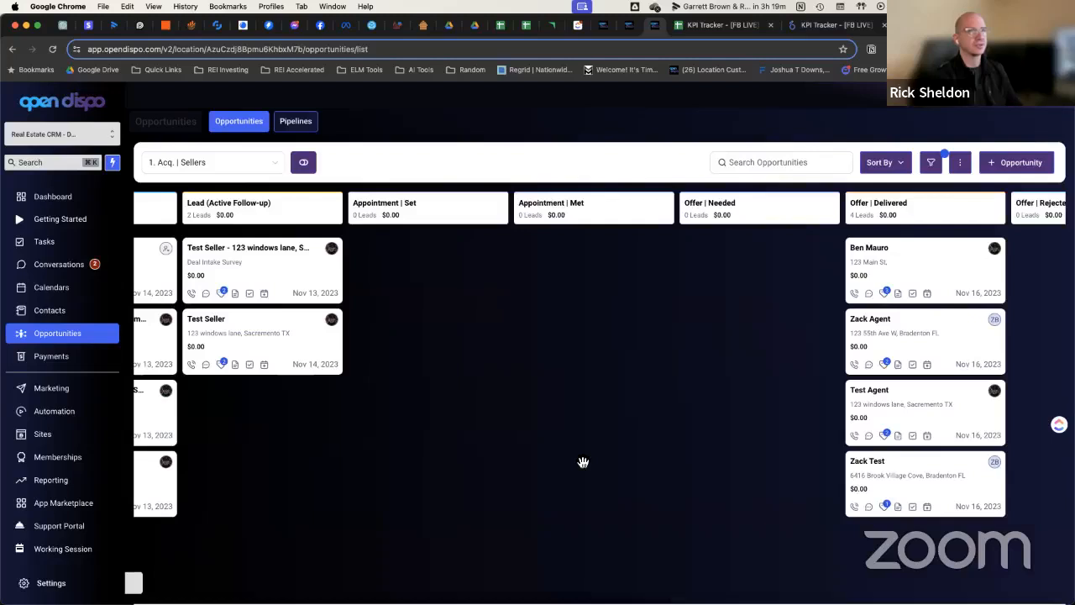
- Switch to the KPI Tracker - [FB LIVE] Google Sheet and examine the logged rows column by column, from Date through Team Member
click(716, 32)
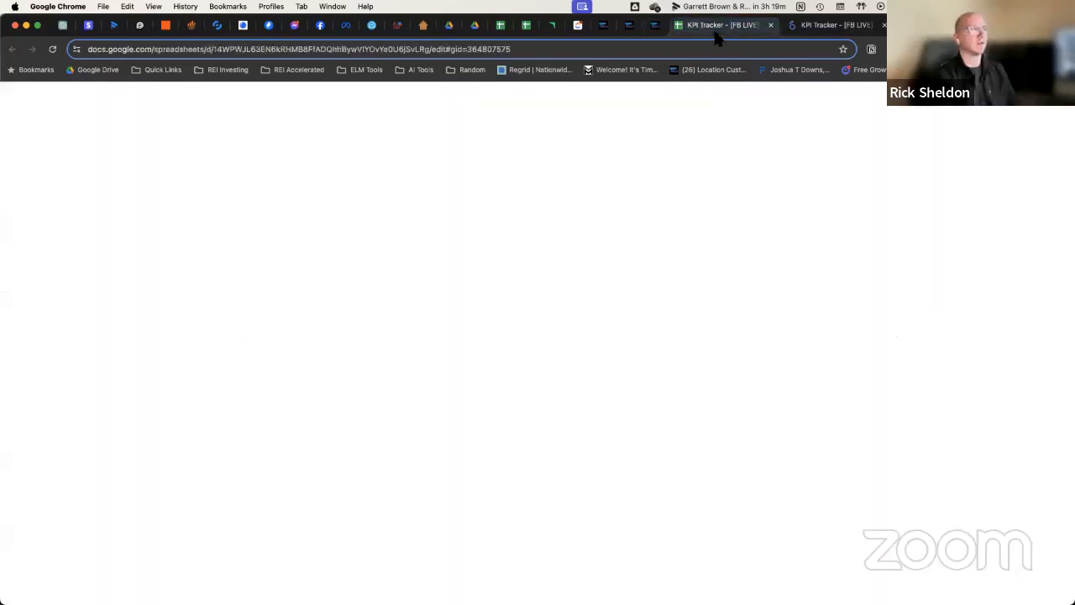
click(497, 415)
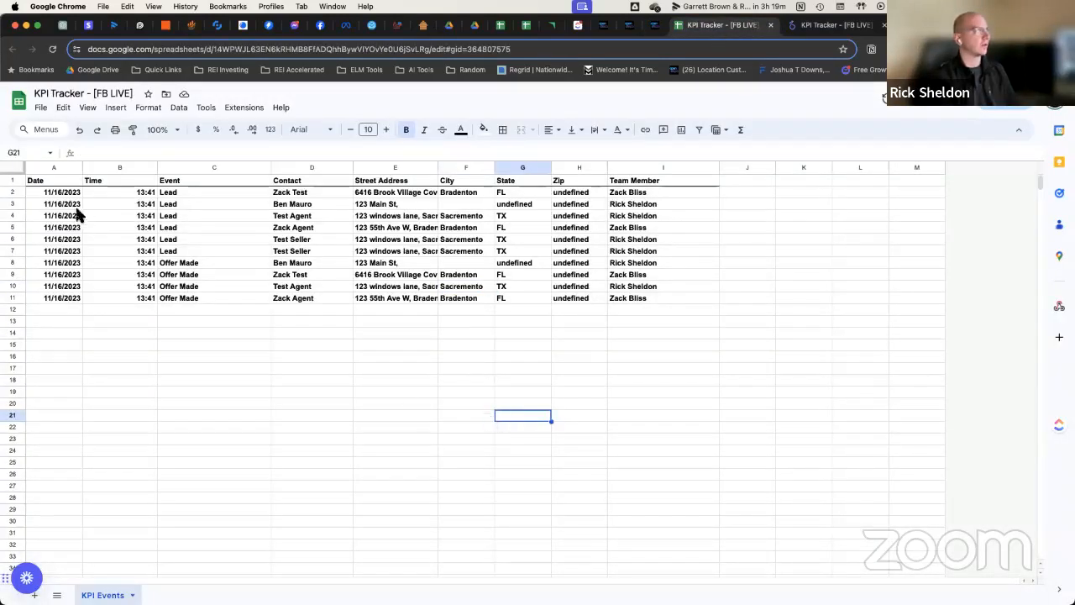
click(63, 170)
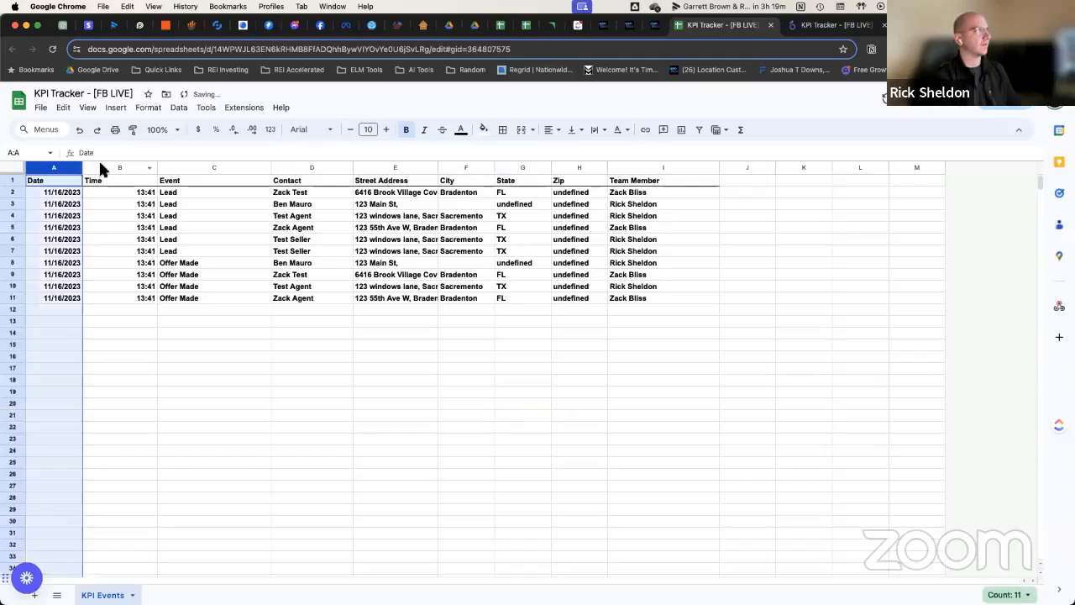
click(118, 168)
click(204, 169)
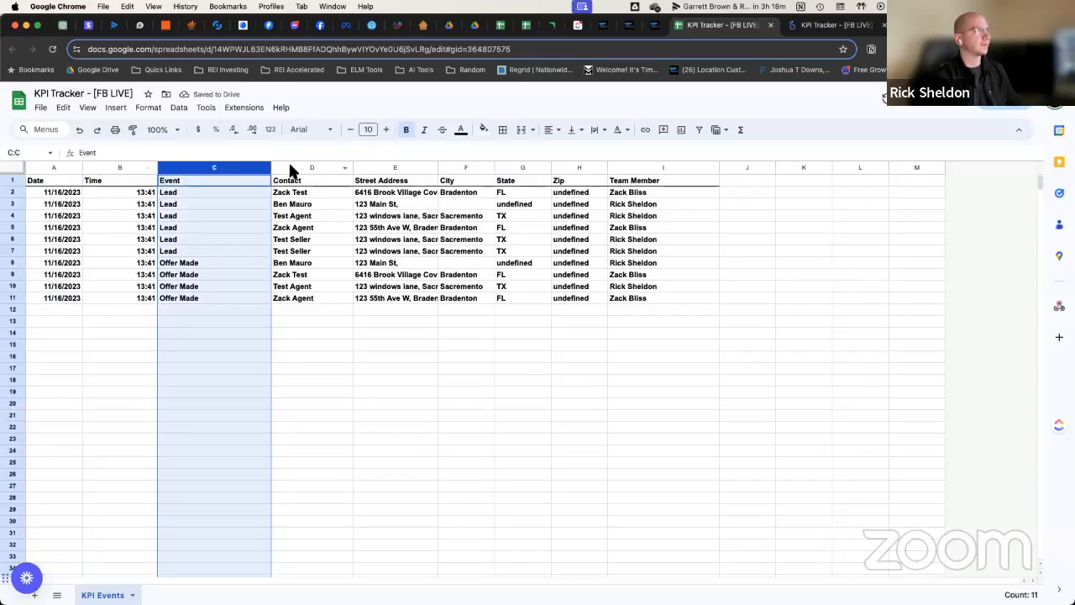
drag(291, 171, 603, 171)
click(634, 171)
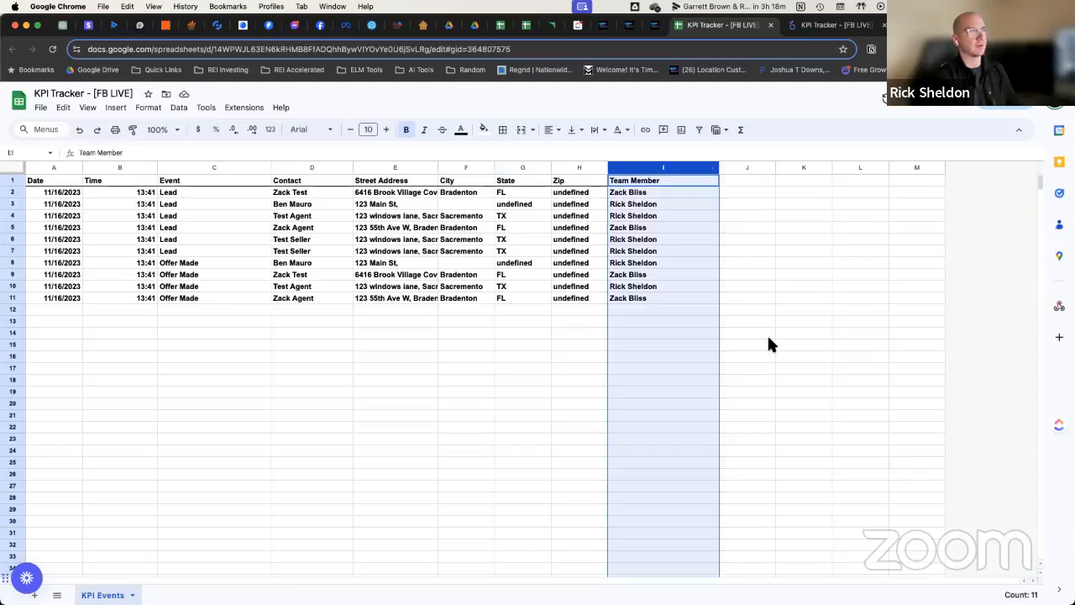
click(261, 408)
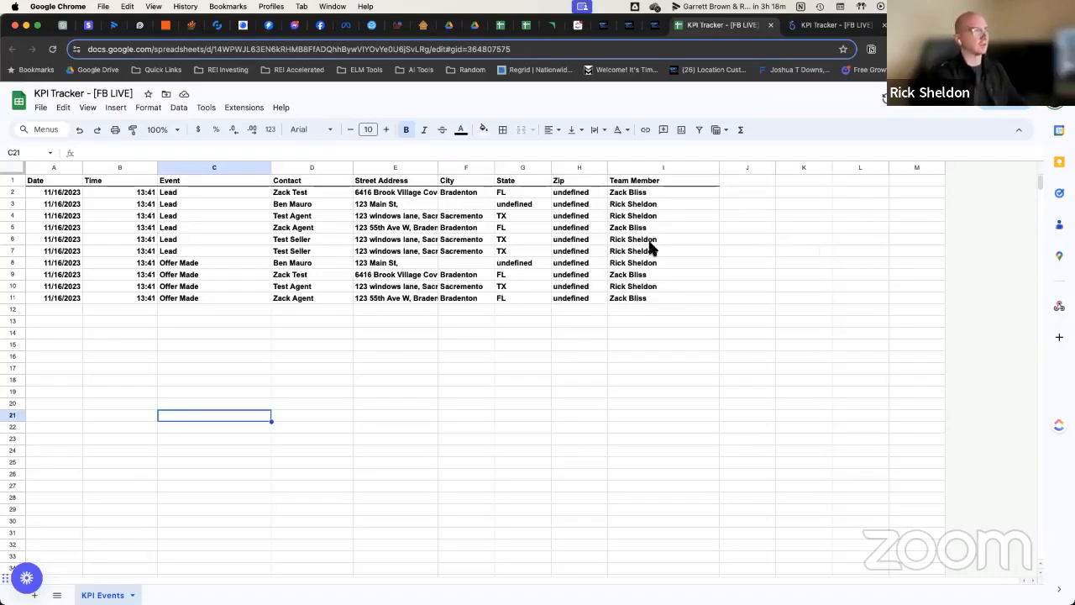
drag(638, 197, 631, 297)
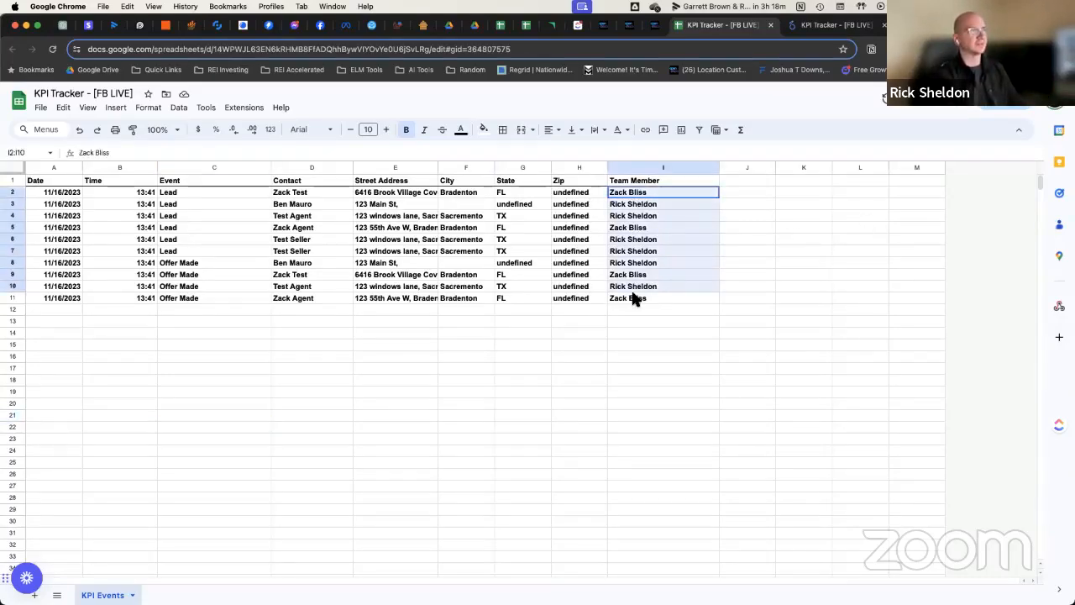
- Set the Date in row 2 to 11/12 and fill rows 3 to 5 with 11/13/2023 through 11/15/2023
click(473, 357)
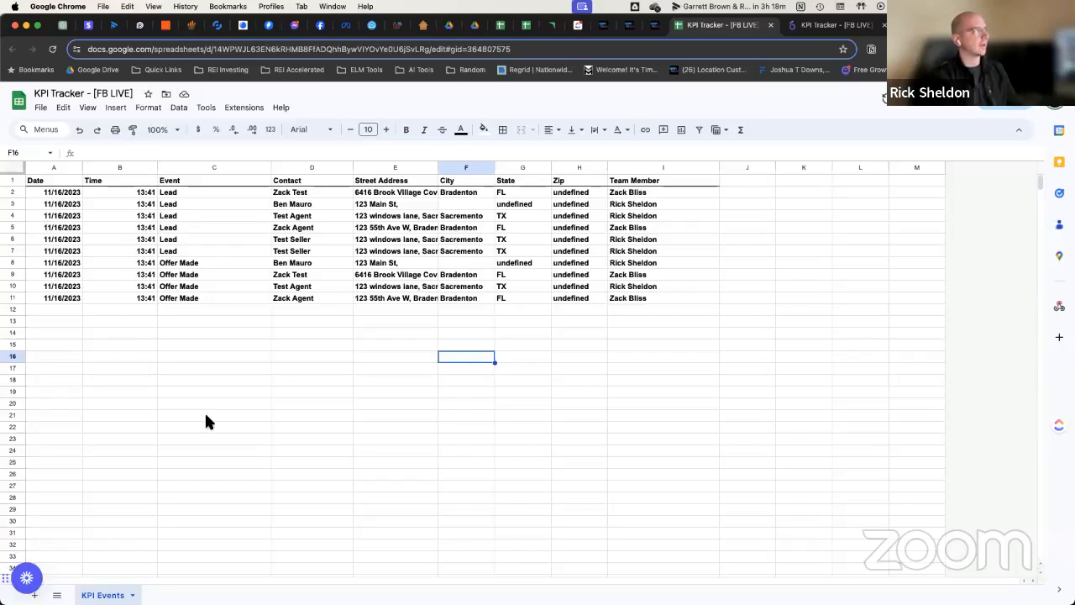
click(61, 194)
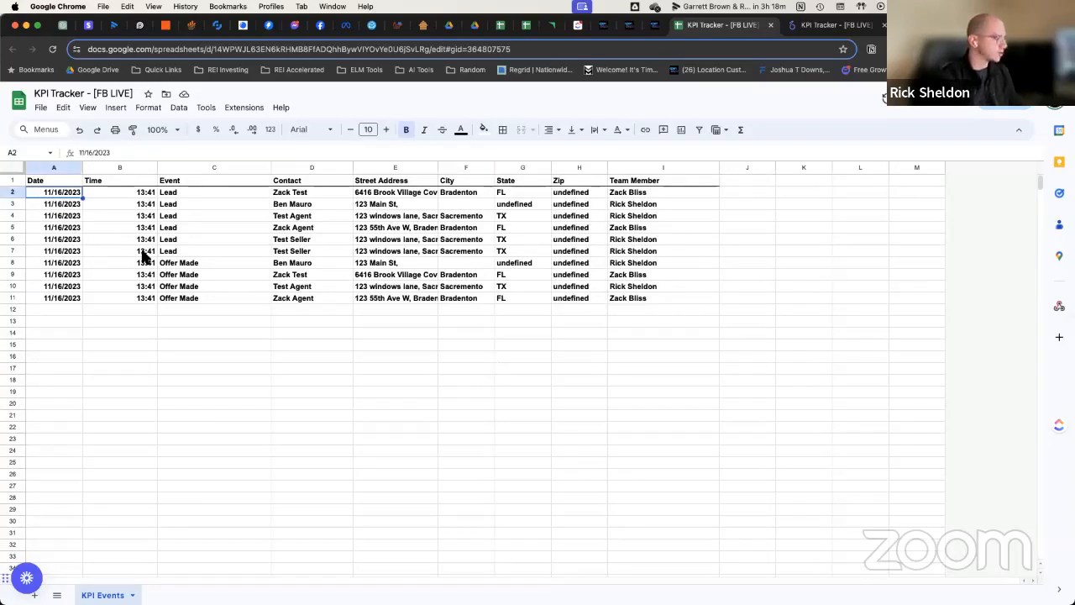
text(11/)
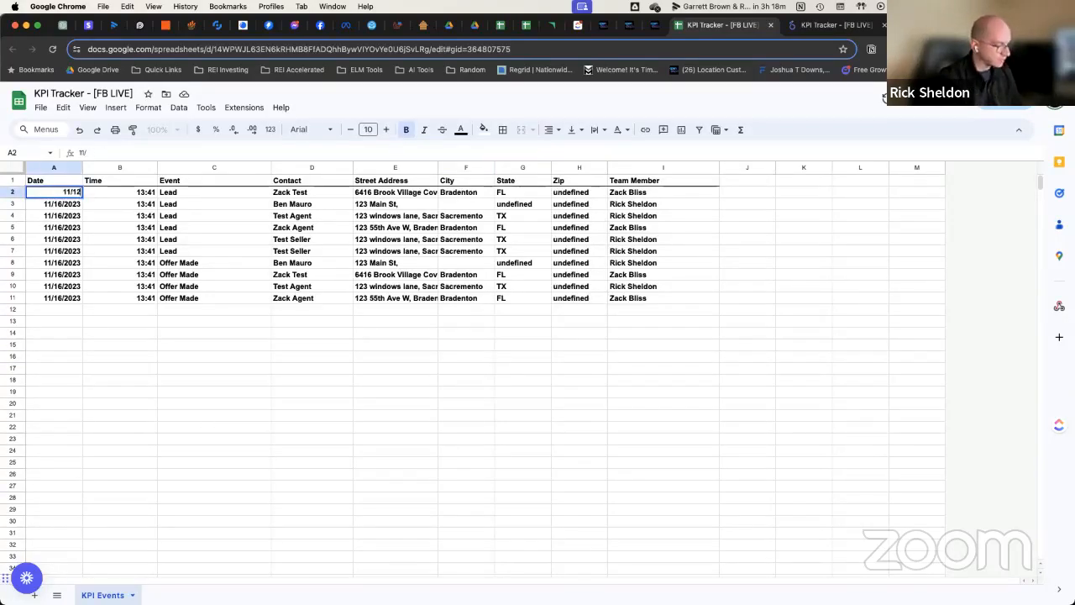
text(12)
key(Return)
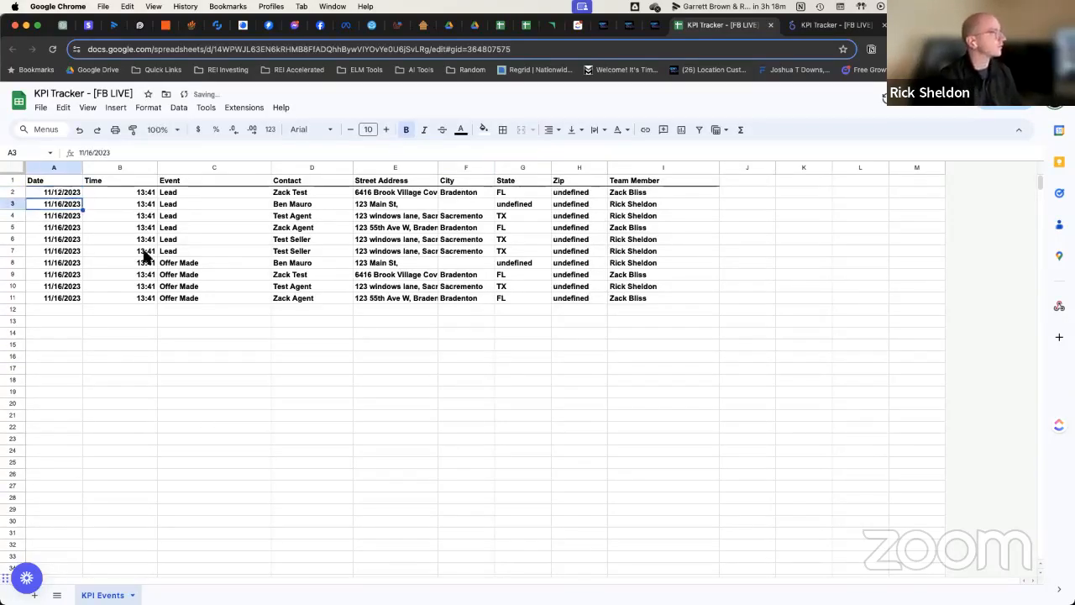
click(76, 197)
drag(83, 199, 67, 216)
- Copy the dates from rows 3 and 4 into rows 6 to 7 and rows 9 to 10 of the Date column
key(ctrl+c)
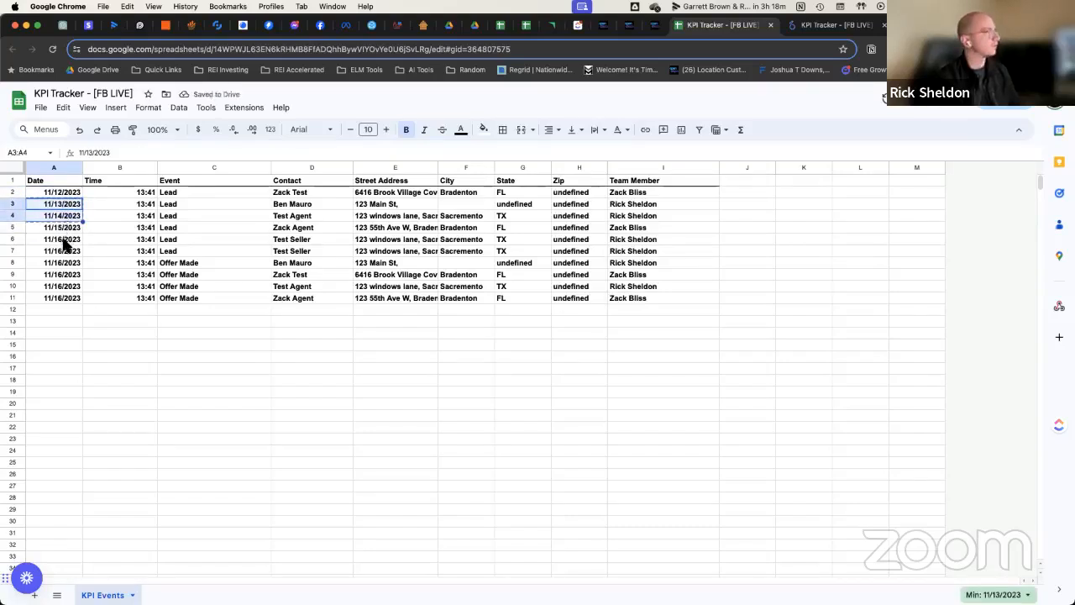
click(63, 241)
key(ctrl+v)
click(67, 276)
key(ctrl+v)
click(336, 378)
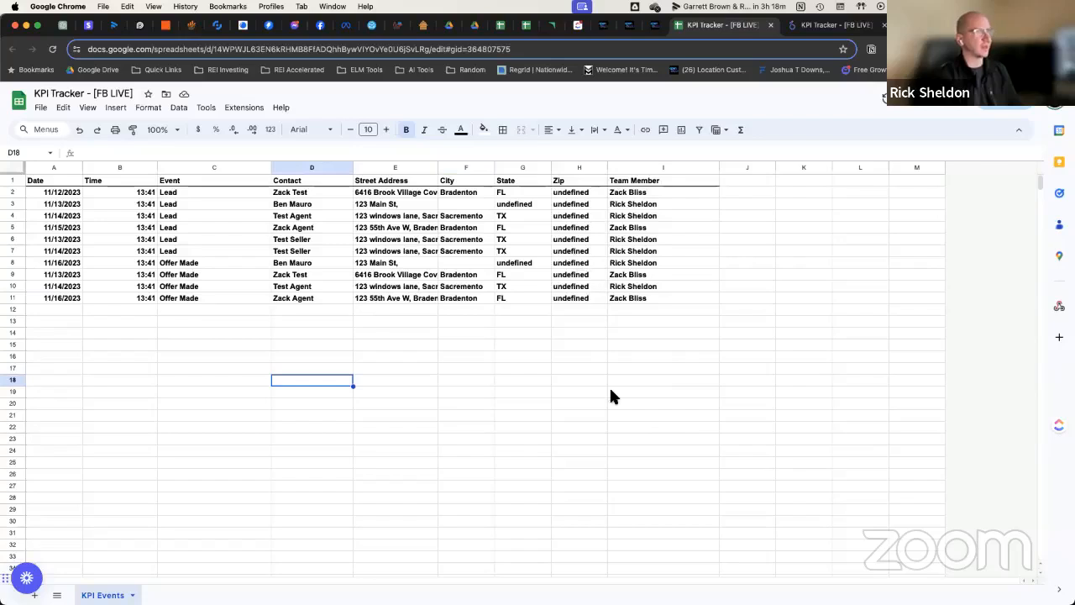
- Search the web for "looker studio" in a new browser tab and open the Looker Studio Overview result
click(828, 25)
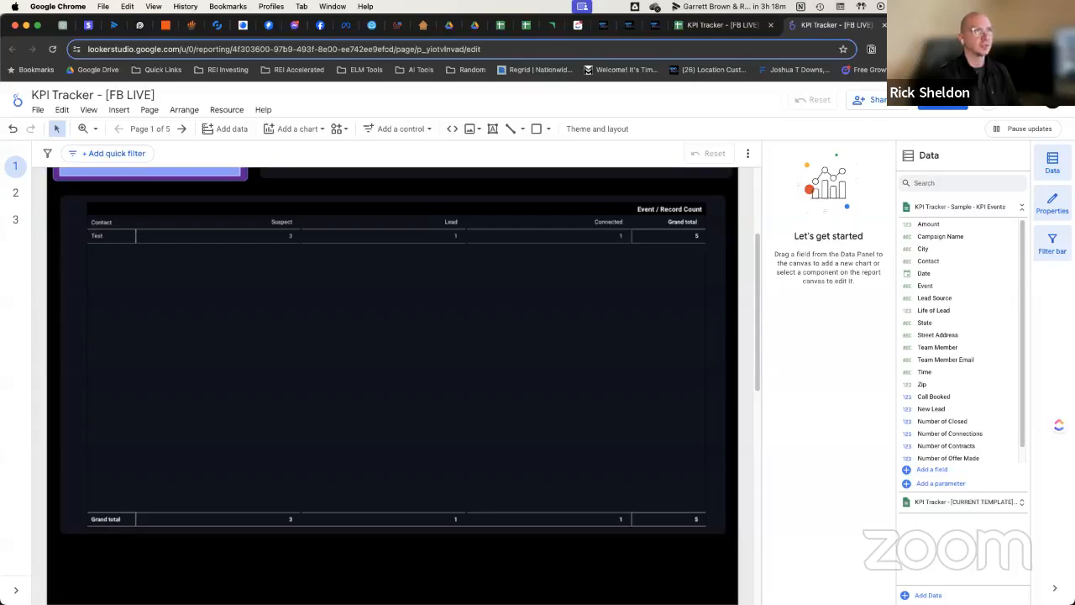
key(super+t)
text(loo)
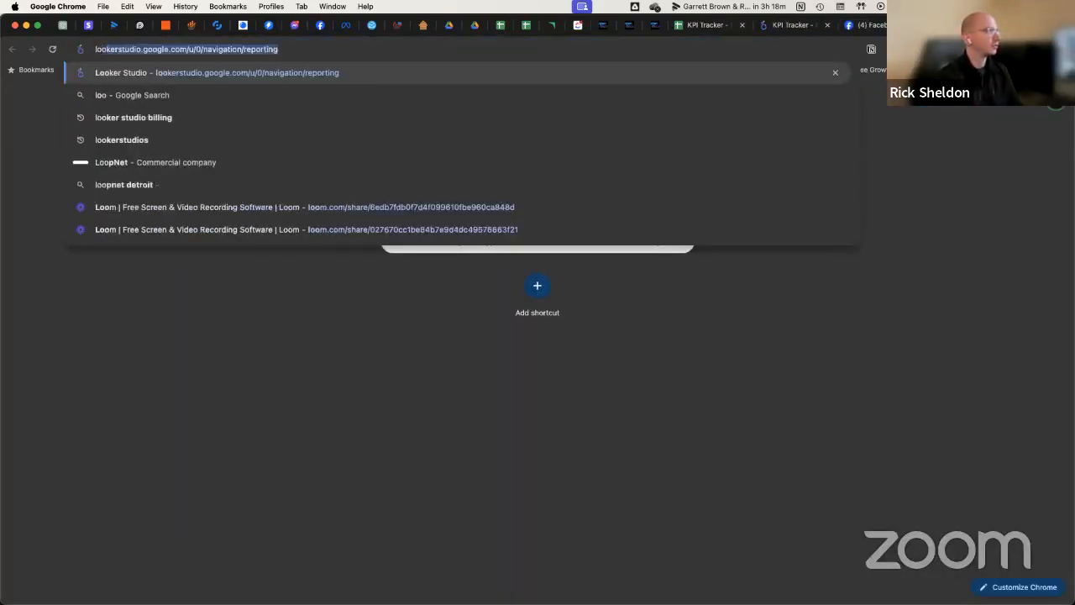
text(ker studo)
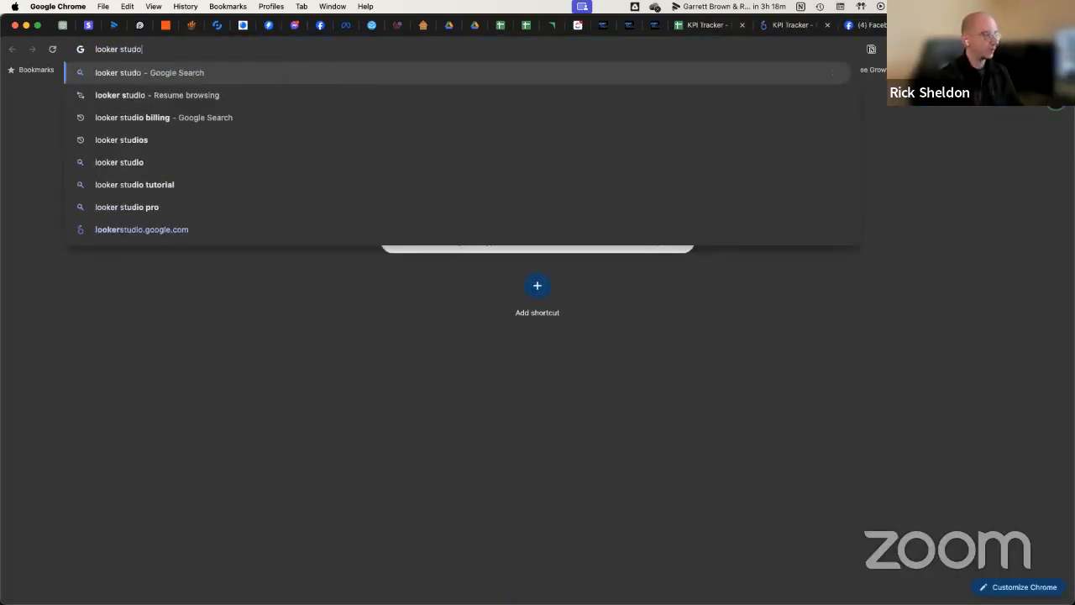
key(BackSpace)
text(io)
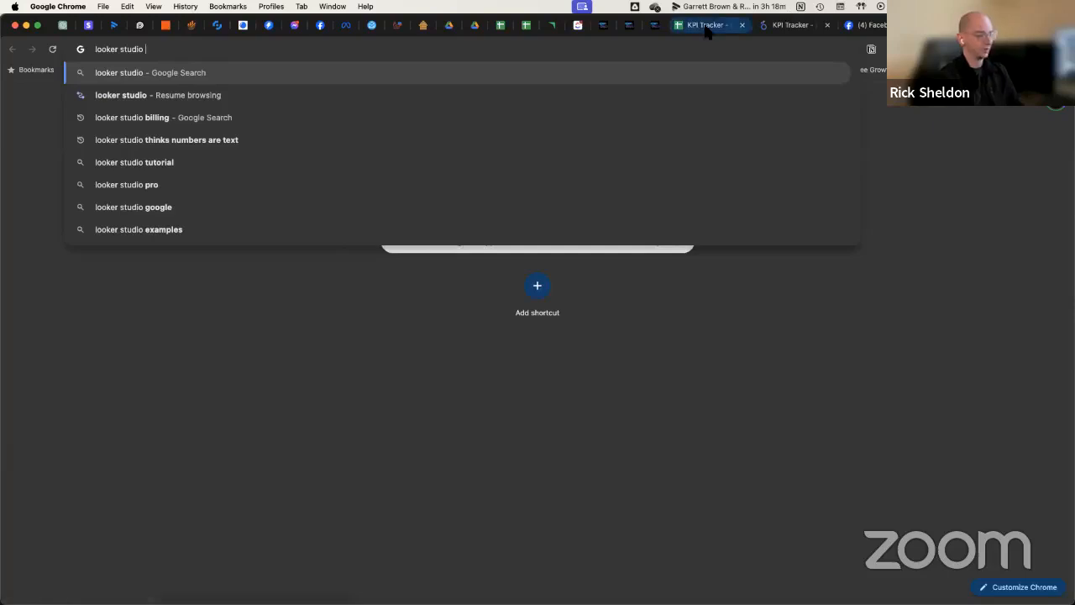
key(Return)
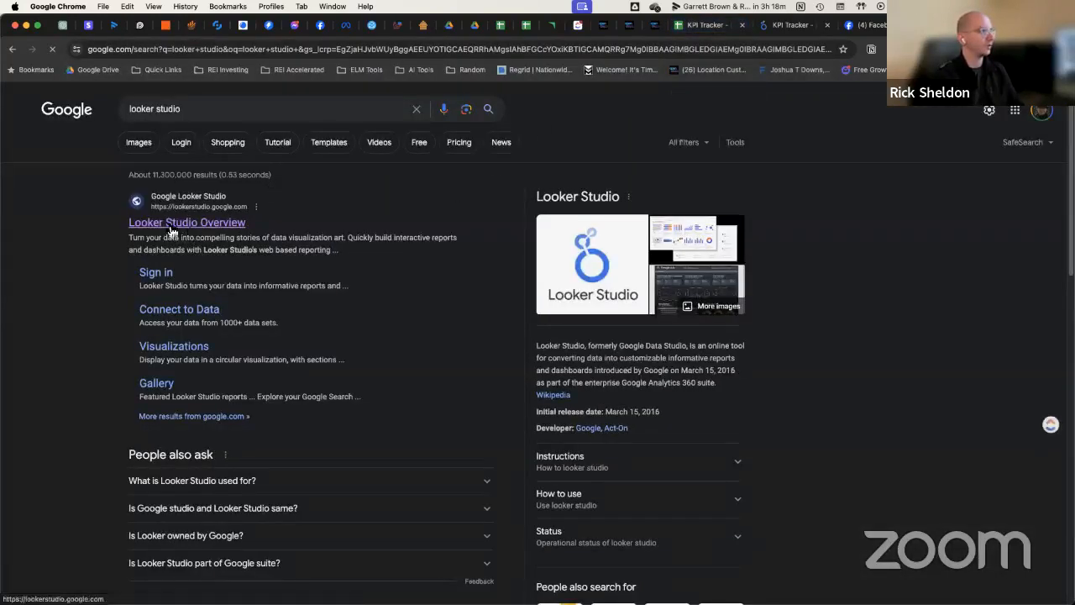
click(183, 225)
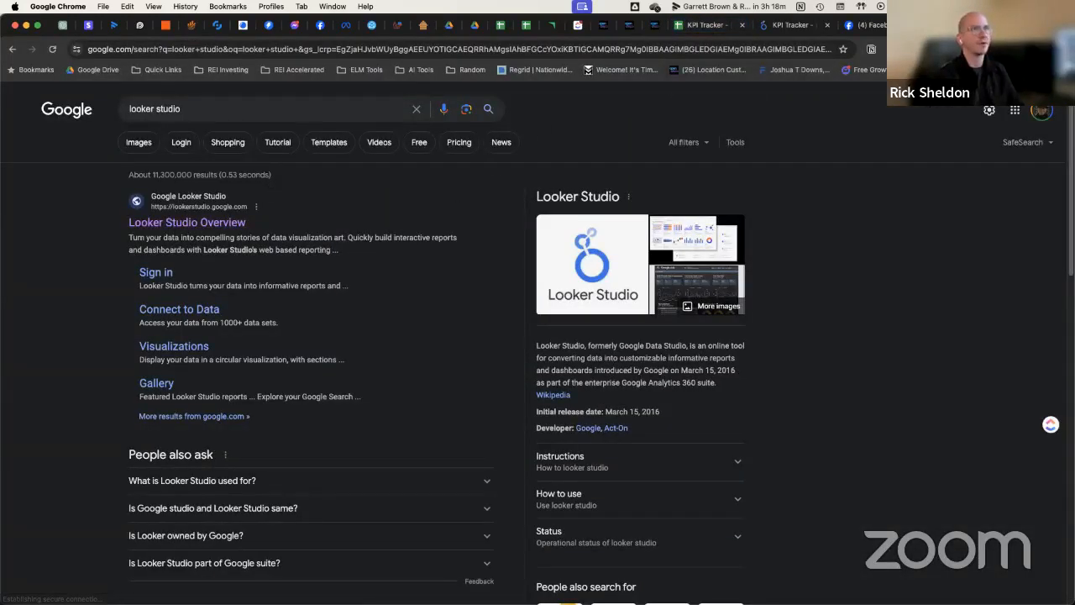
- Return to the KPI Tracker - [FB LIVE] report in Looker Studio and add a new page after page 1
click(878, 27)
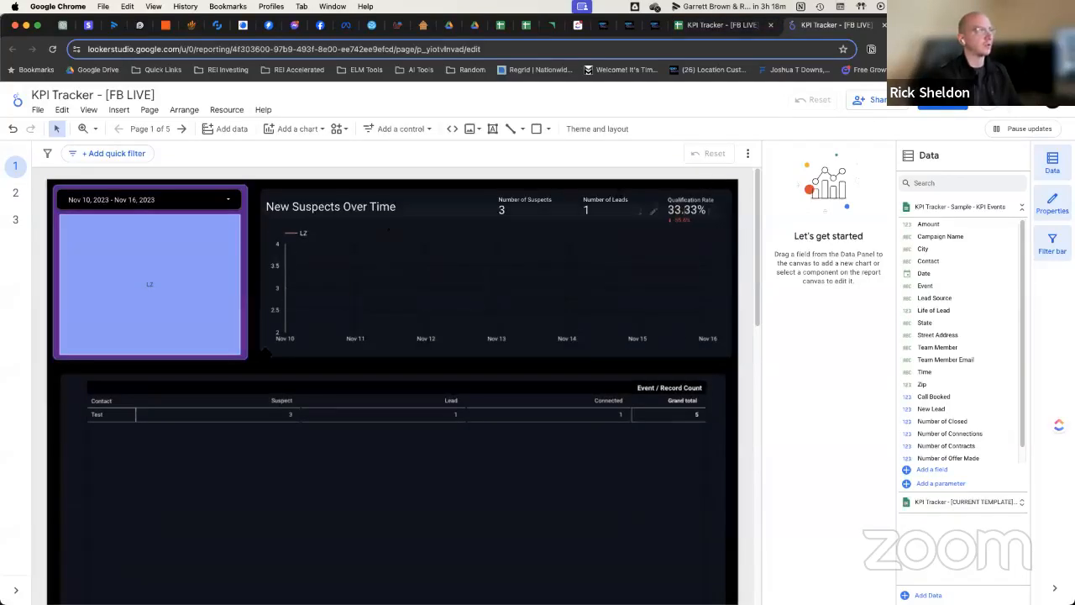
scroll(557, 307, down, 3)
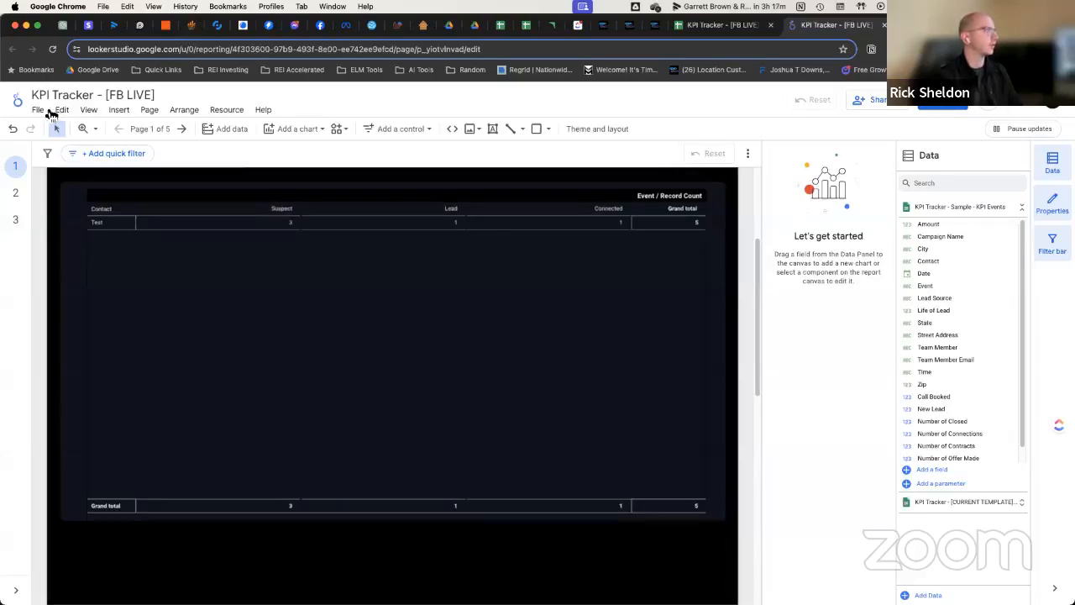
click(147, 111)
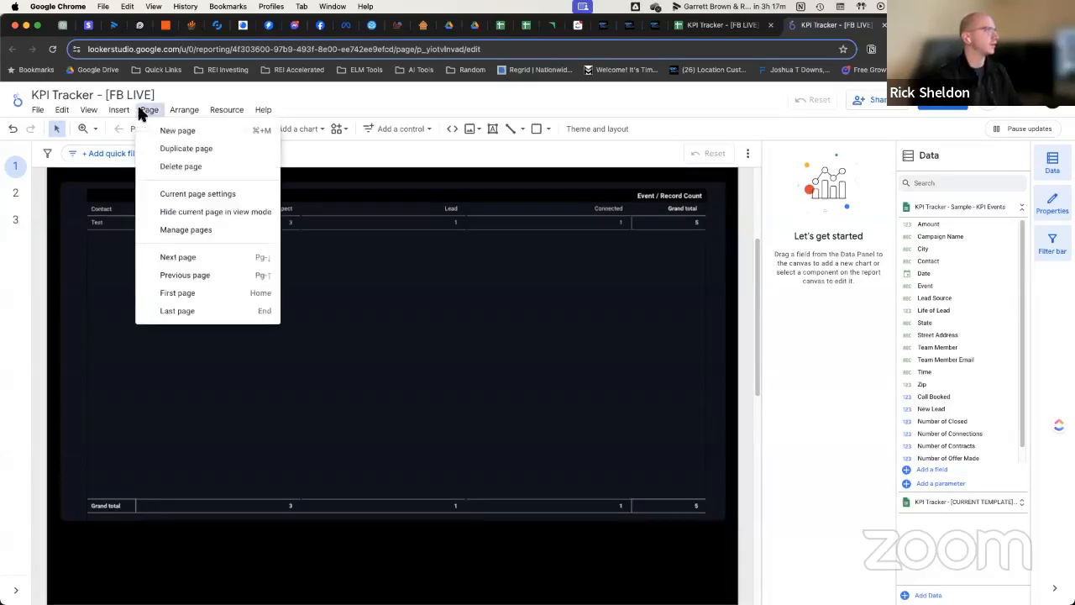
click(174, 132)
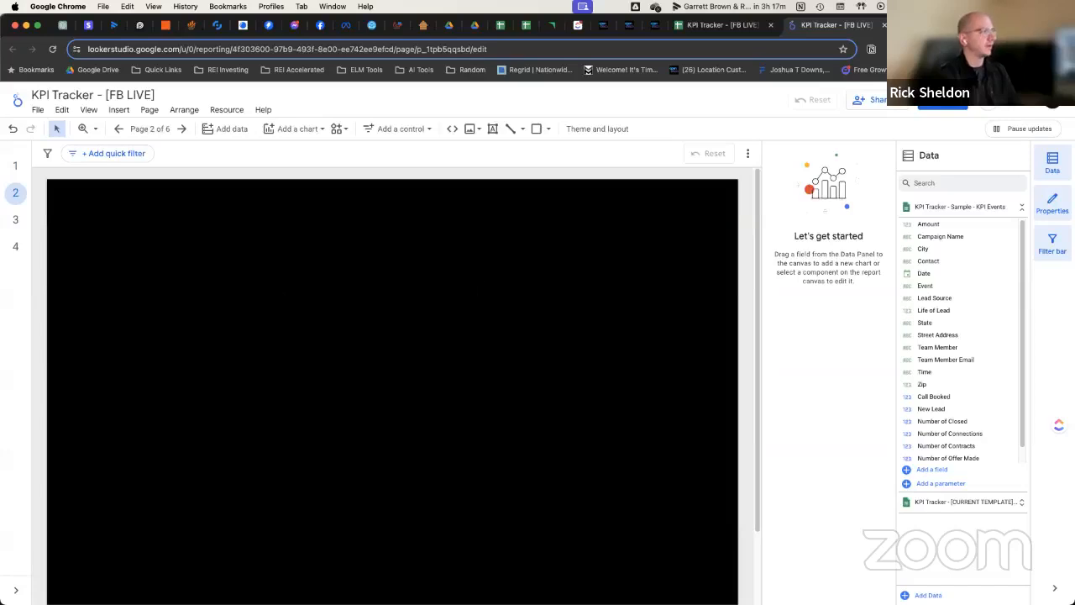
scroll(393, 378, down, 2)
scroll(392, 378, up, 1)
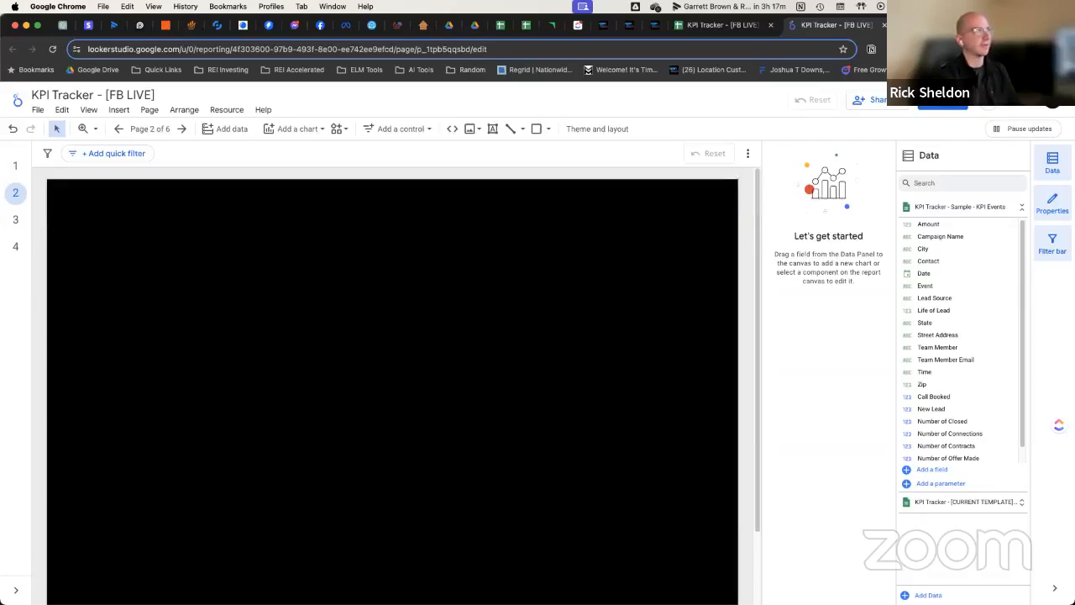
- Review the chart and control types that can be inserted on the new blank page
click(119, 110)
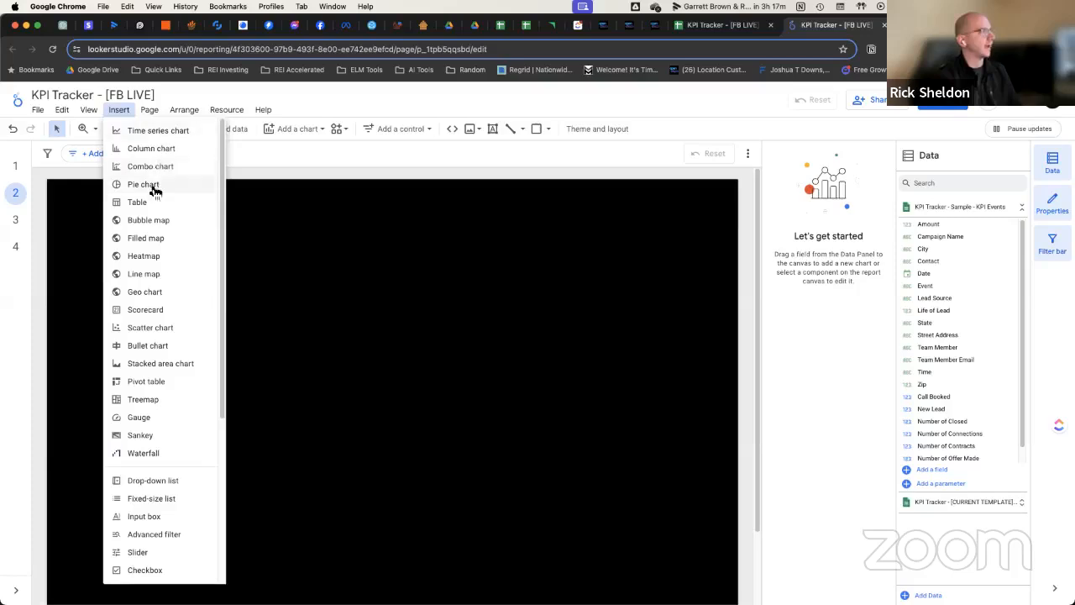
scroll(187, 403, down, 5)
scroll(152, 263, up, 5)
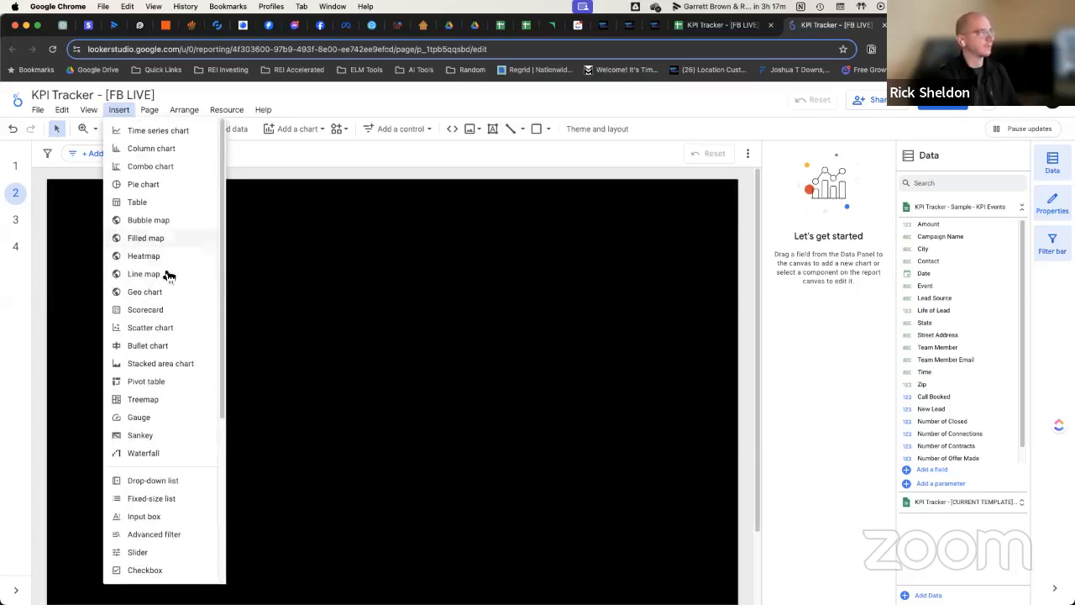
click(252, 304)
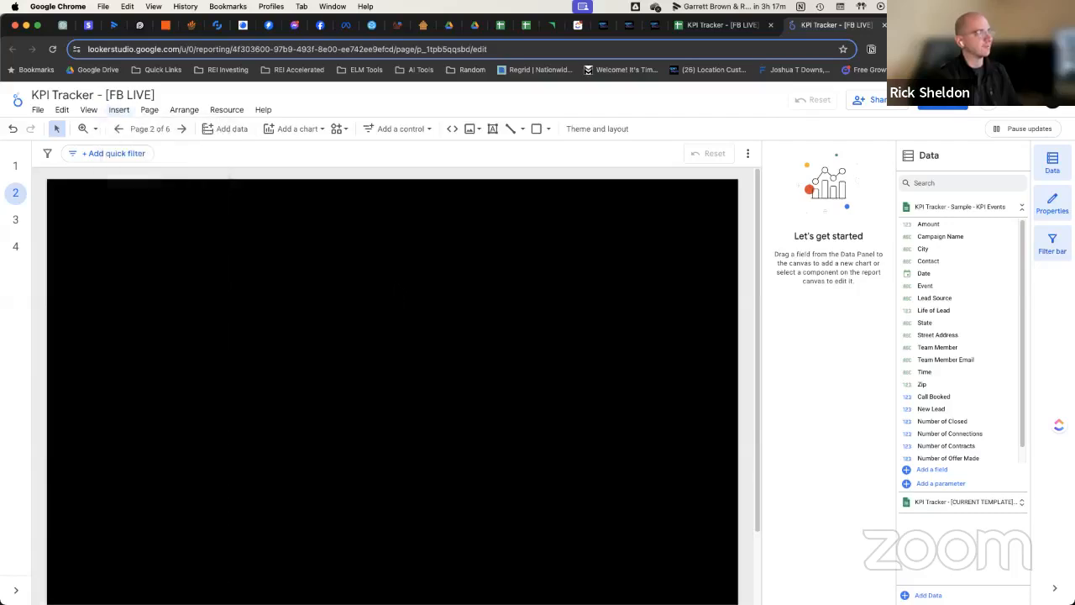
- Examine the date range control on page 1 and compare that page's layout with the blank page 2
click(17, 168)
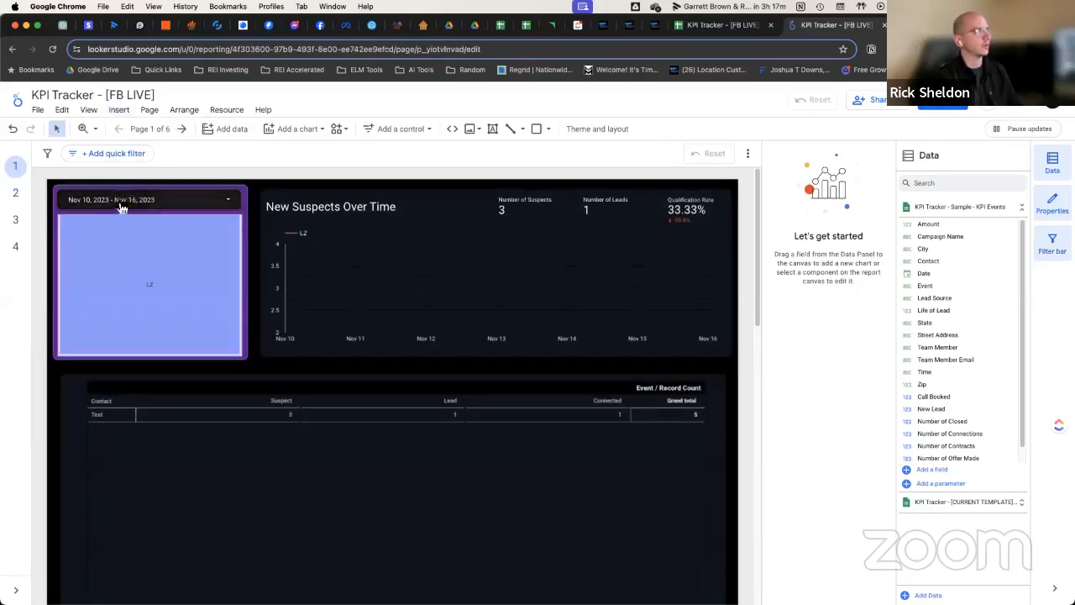
click(147, 206)
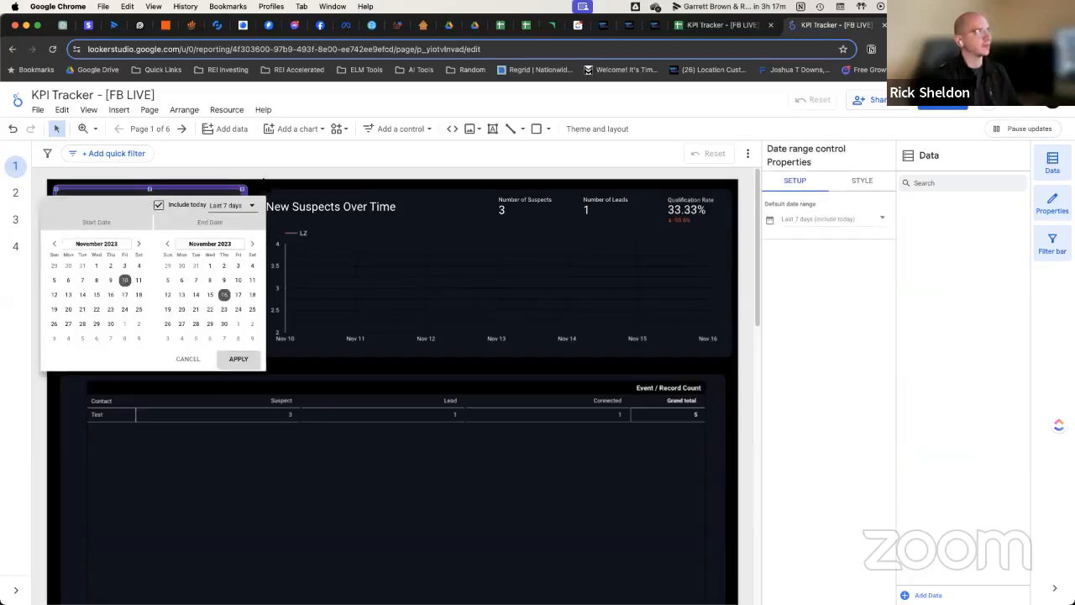
click(261, 194)
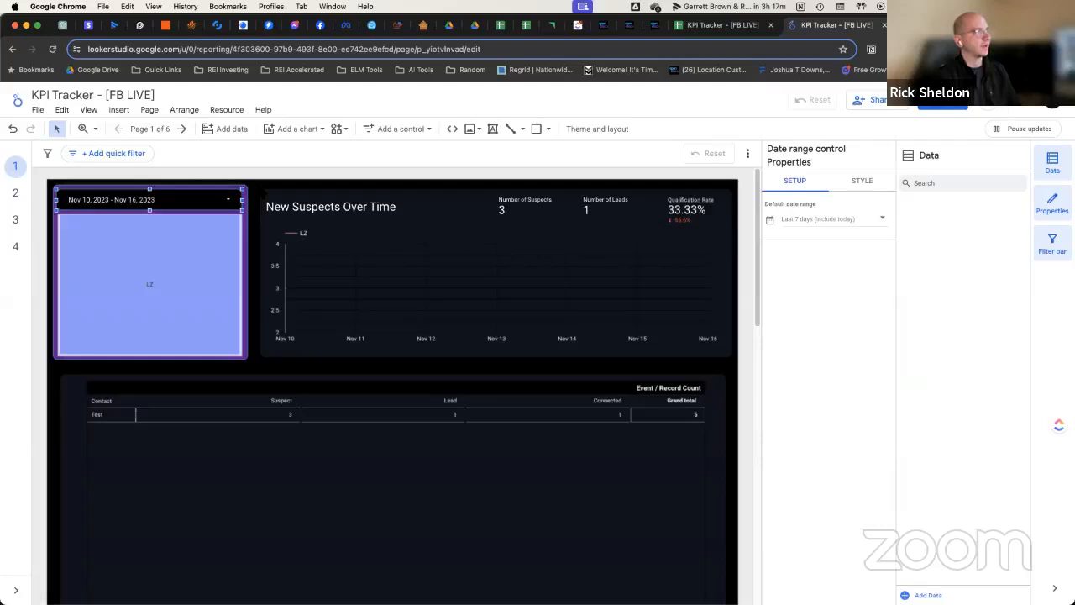
click(262, 193)
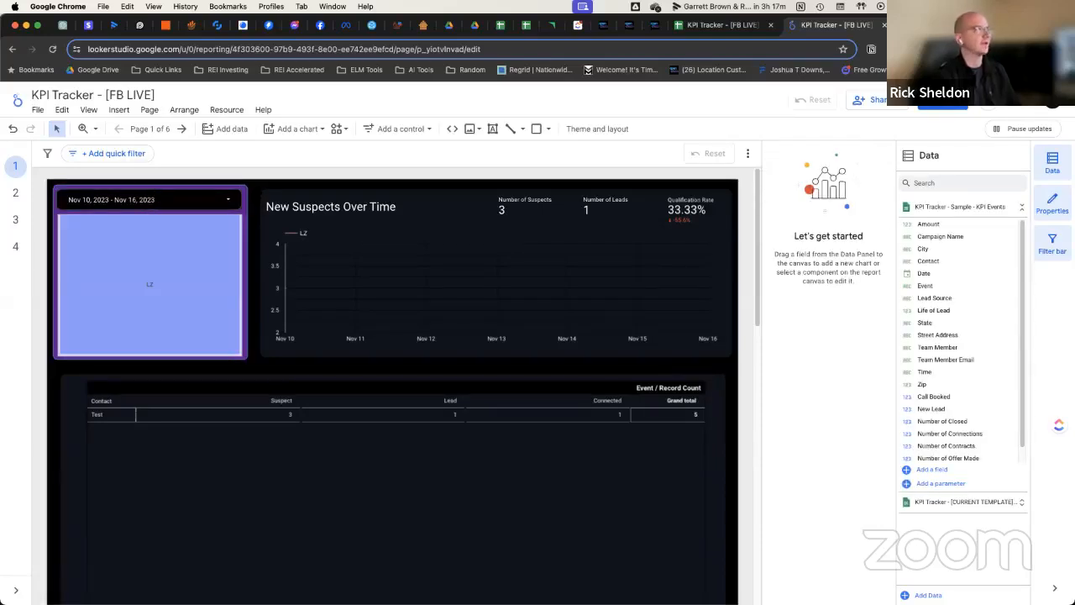
click(16, 193)
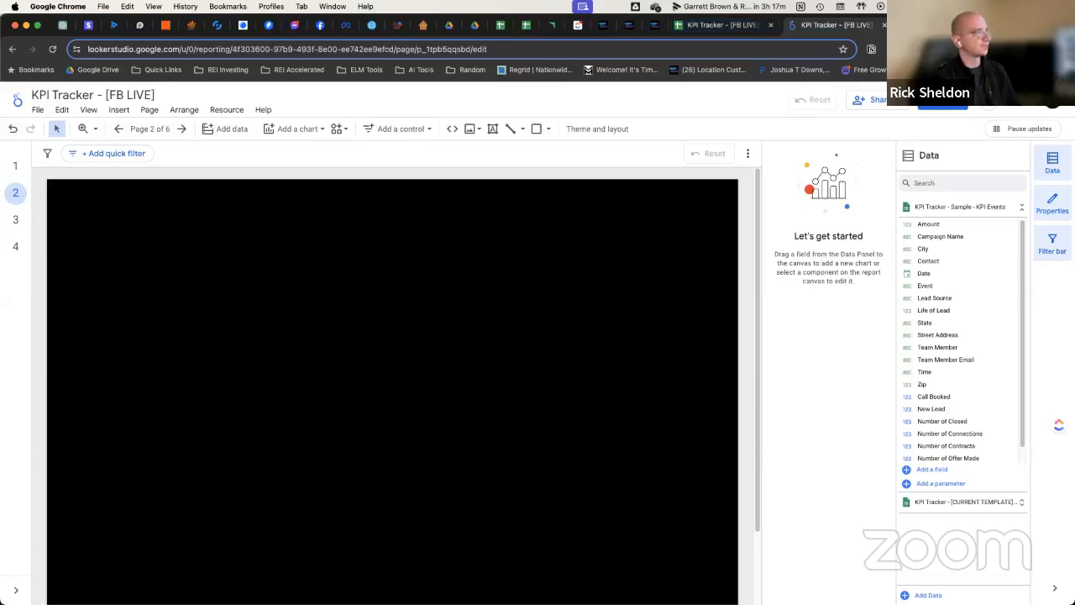
click(14, 169)
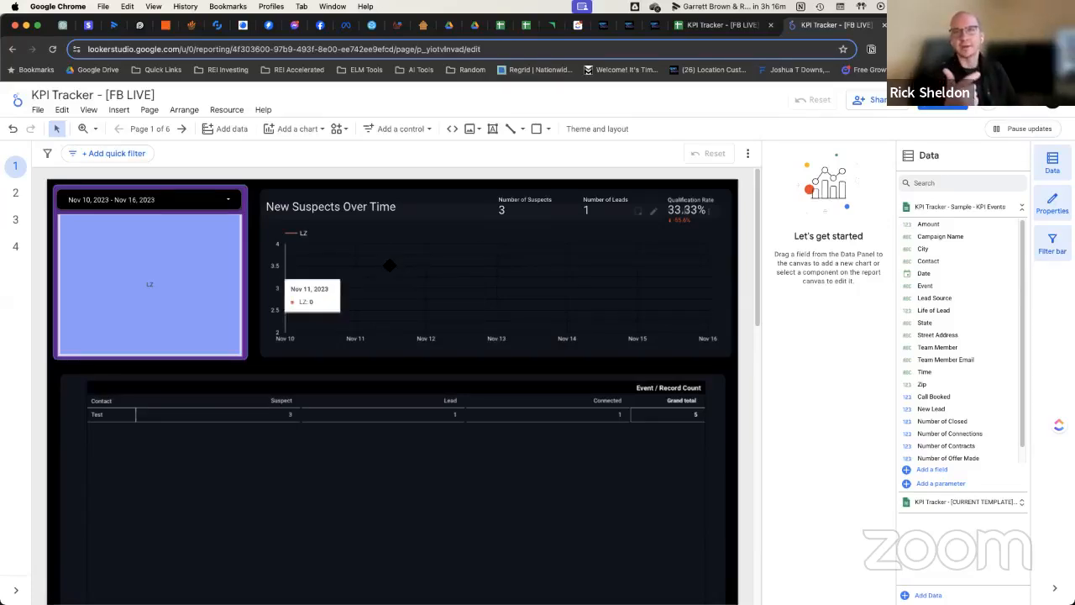
click(177, 202)
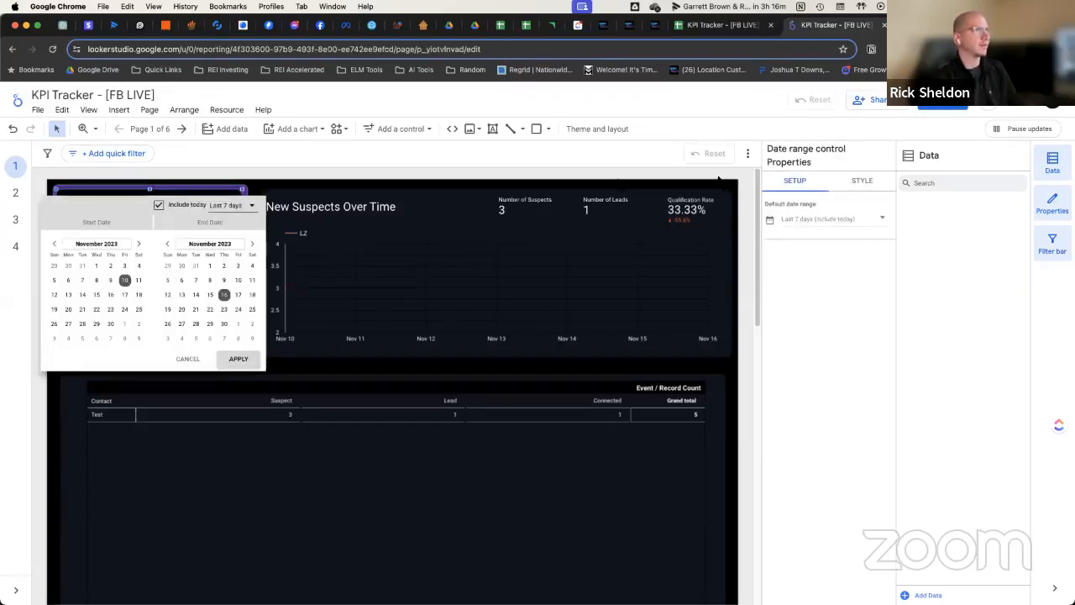
click(366, 324)
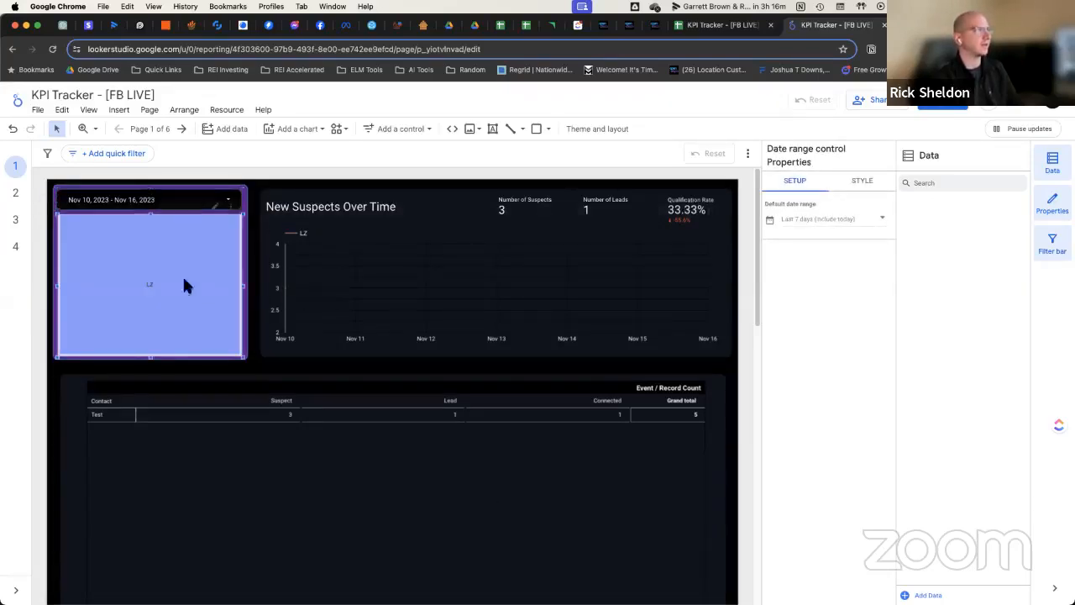
- Add the KPI Events worksheet of the KPI Tracker - [FB LIVE] Google Sheet as a data source for page 1's Lead Source chart
click(183, 274)
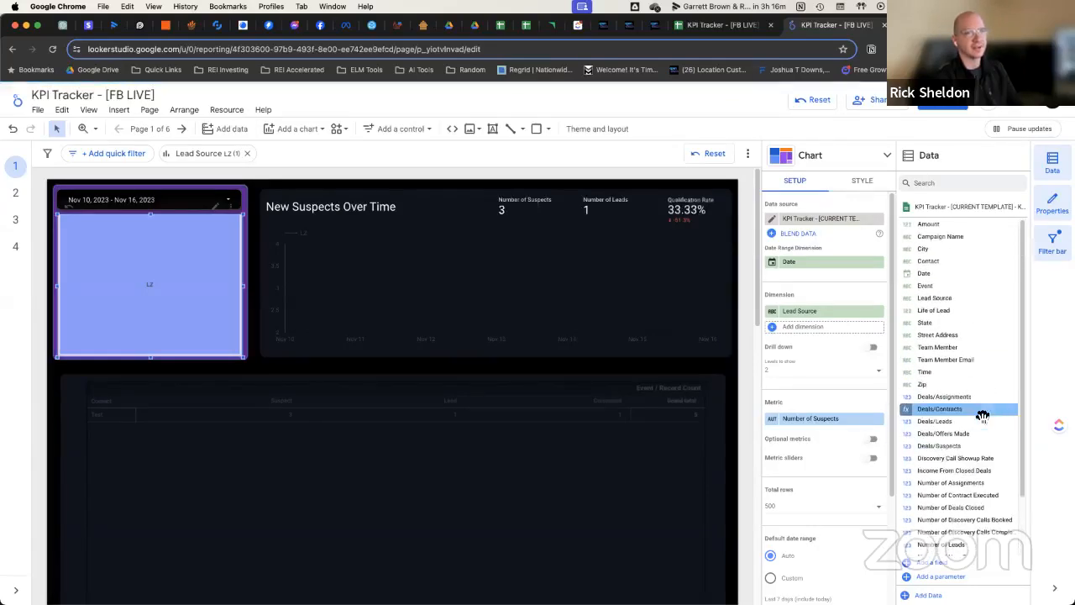
click(824, 222)
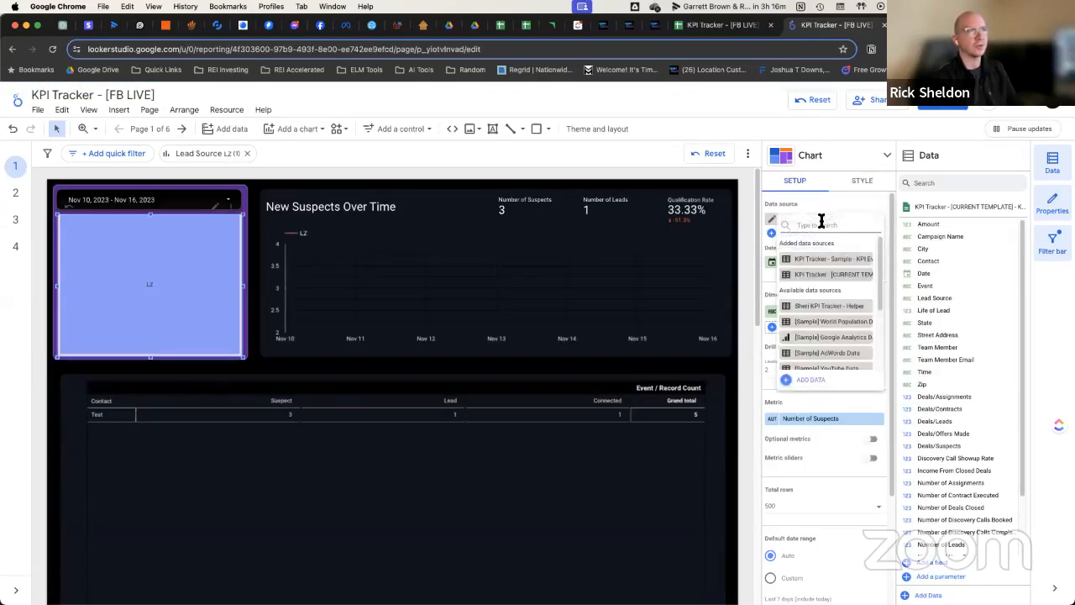
click(822, 380)
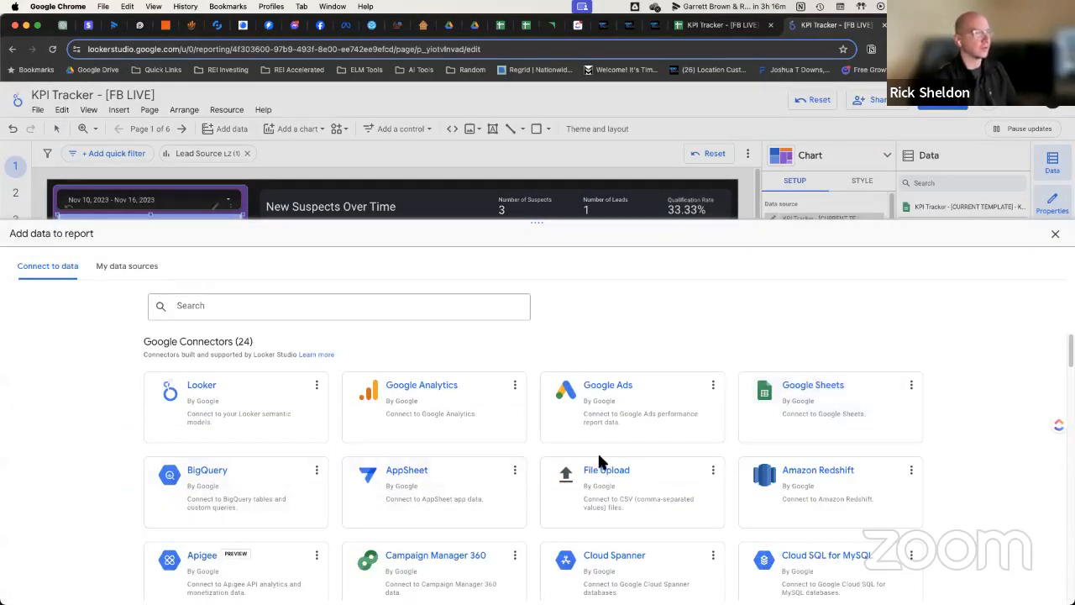
scroll(600, 462, down, 3)
scroll(644, 452, up, 2)
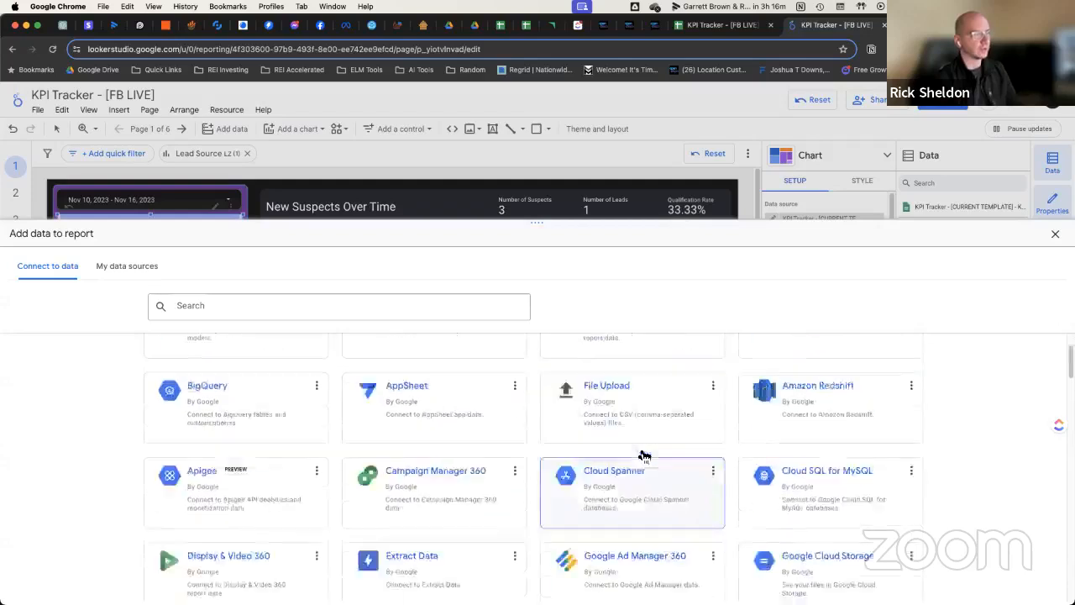
scroll(644, 456, up, 2)
click(819, 405)
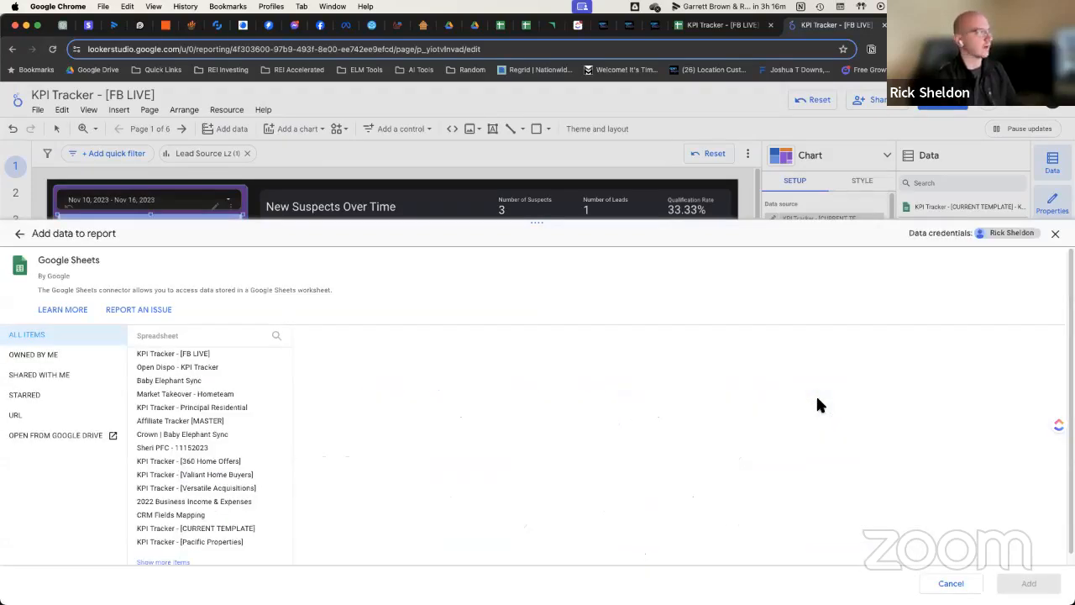
click(156, 356)
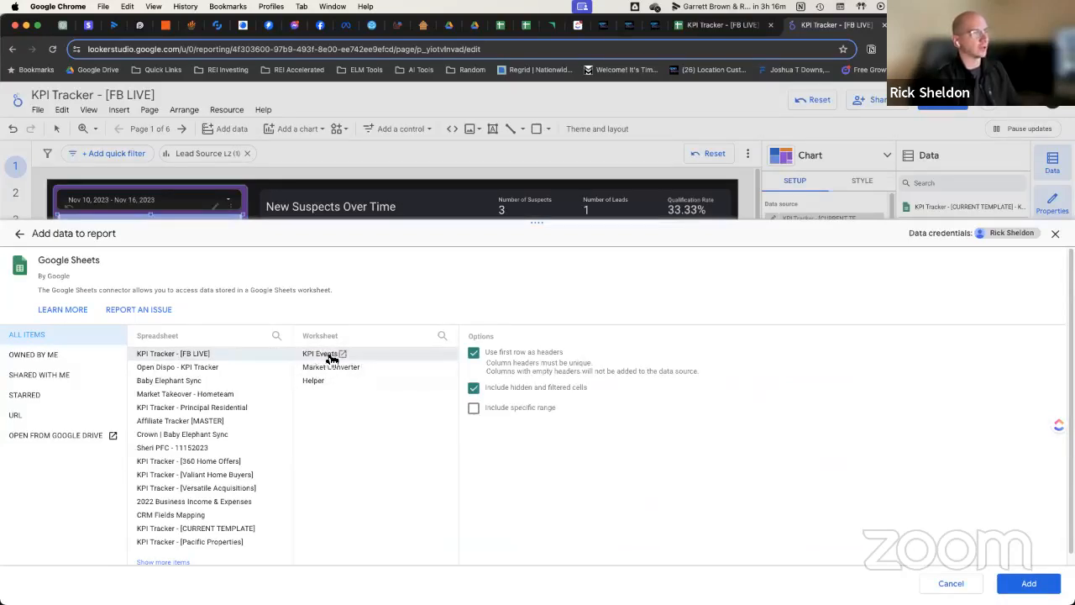
click(1029, 583)
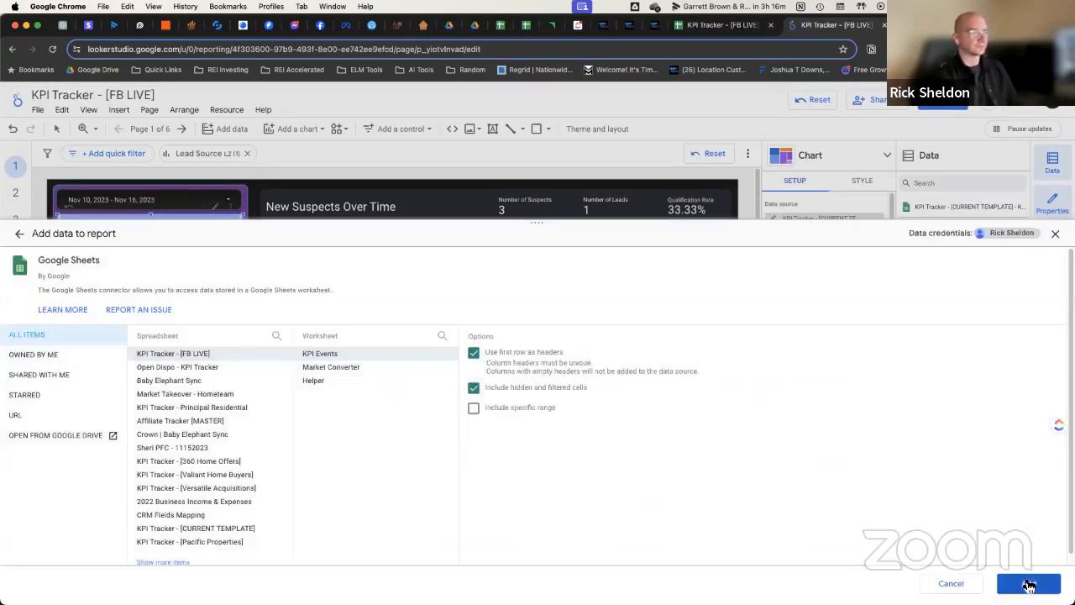
- Finish adding the KPI Events data source and switch the New Suspects Over Time chart to KPI Tracker - [FB LIVE] - KPI Events
click(1027, 583)
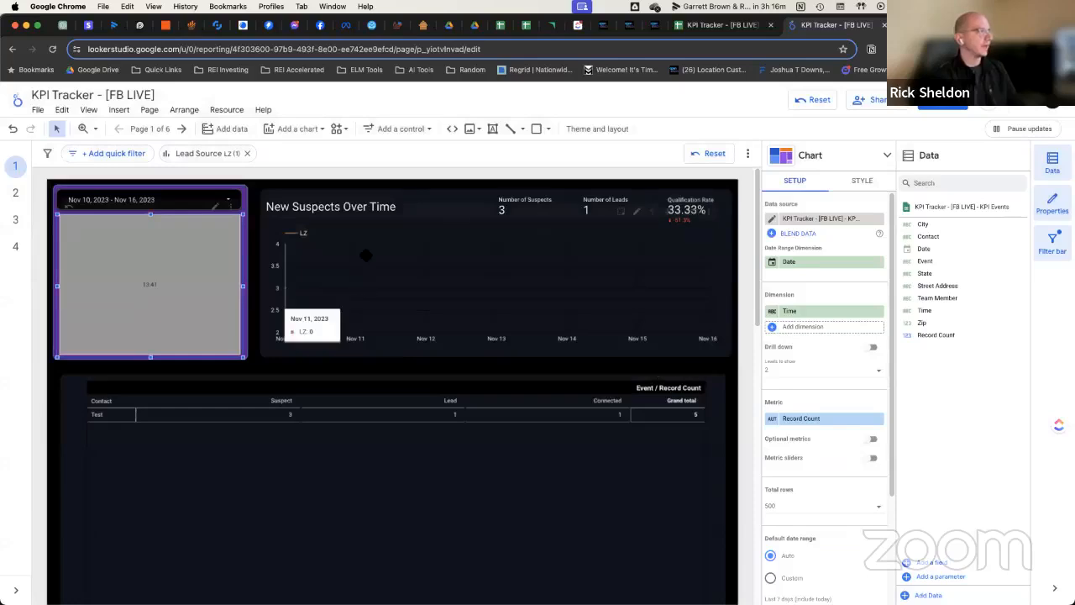
click(365, 255)
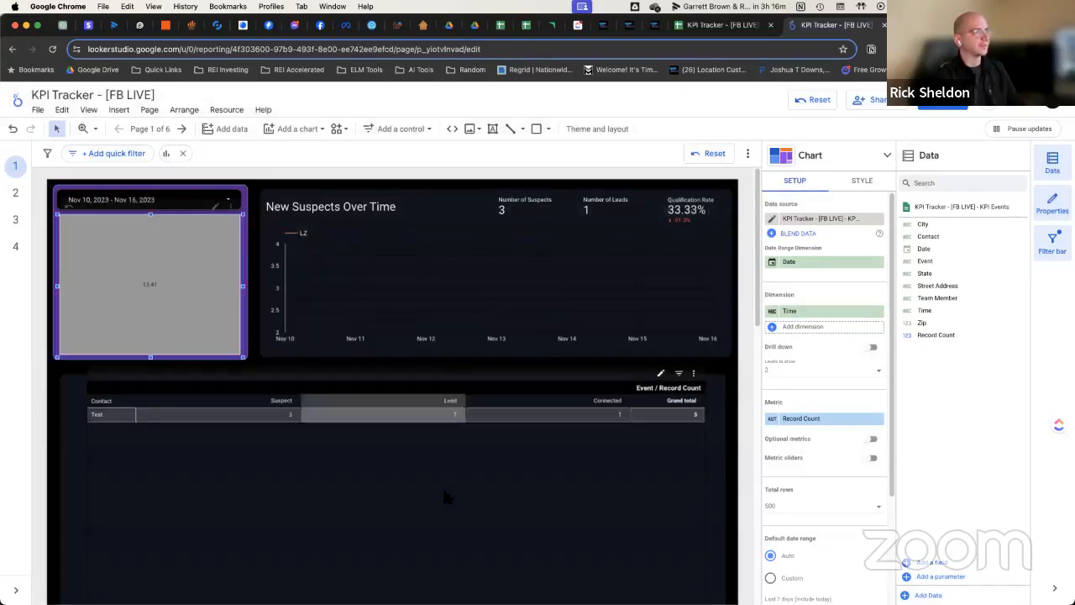
click(464, 256)
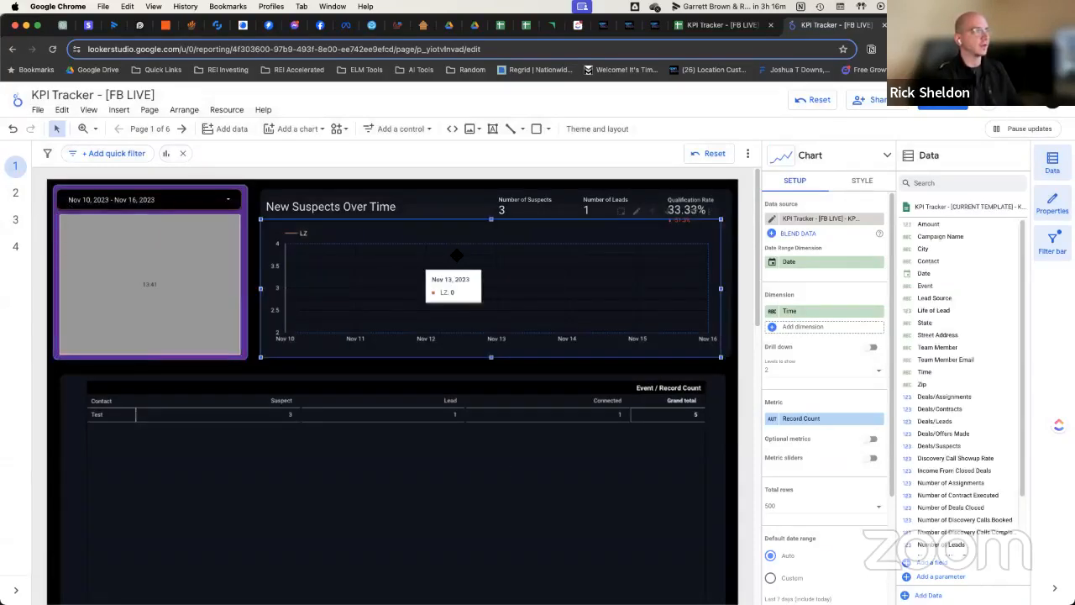
click(826, 220)
click(828, 262)
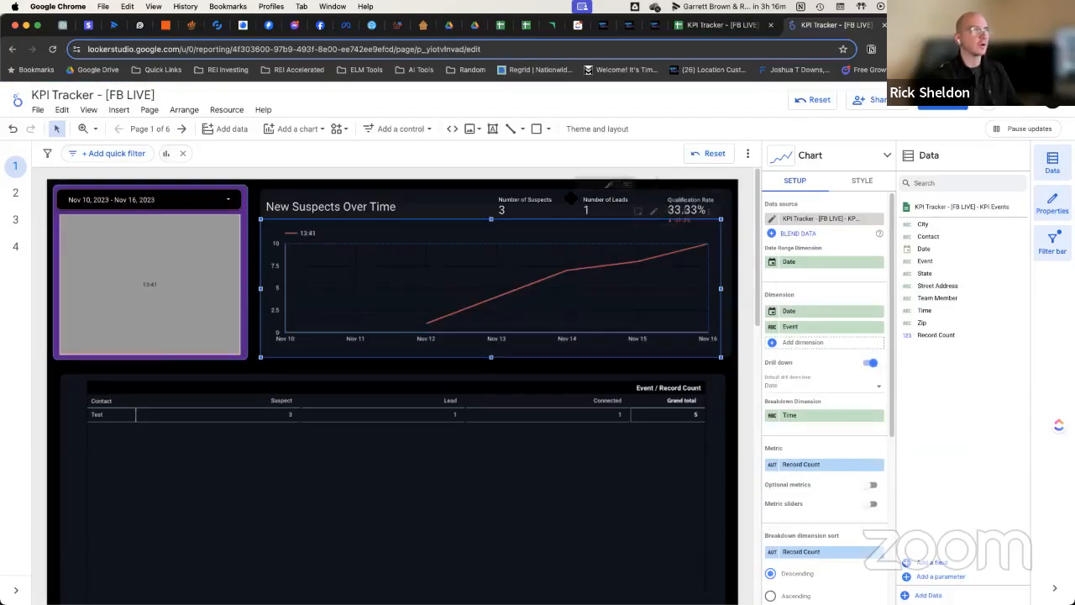
- Switch the Number of Suspects, Number of Leads and Qualification Rate scorecards on page 1 to the KPI Tracker - [FB LIVE] - KPI Events data source
click(523, 206)
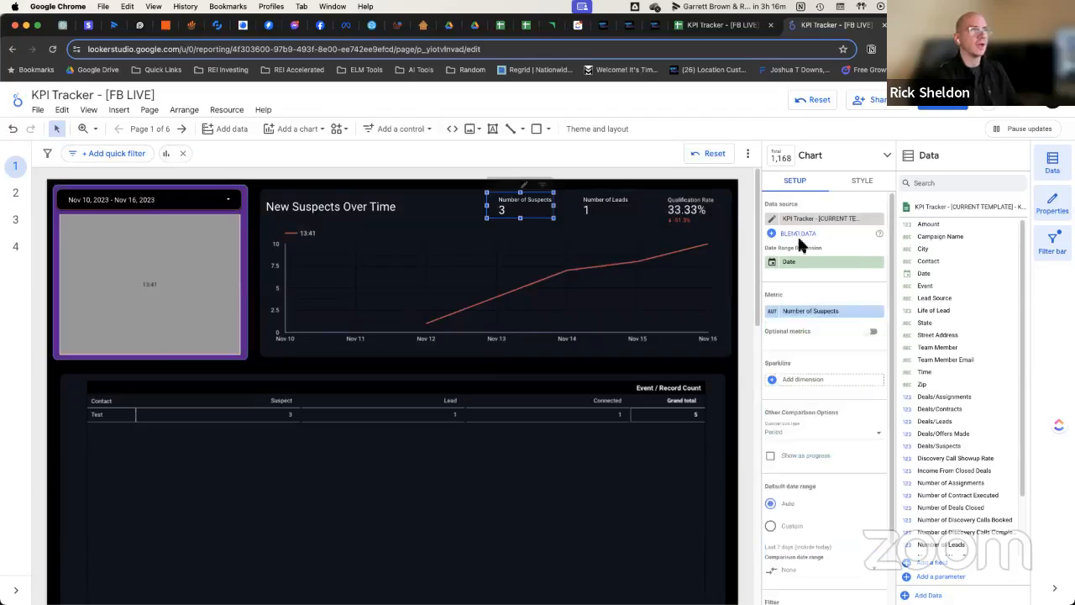
click(812, 218)
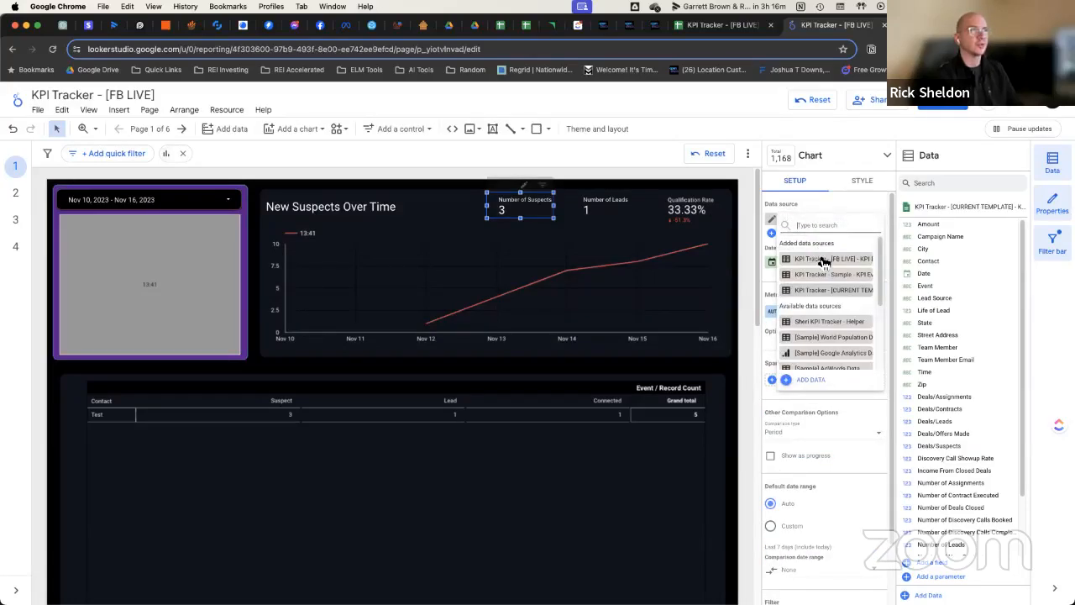
click(823, 260)
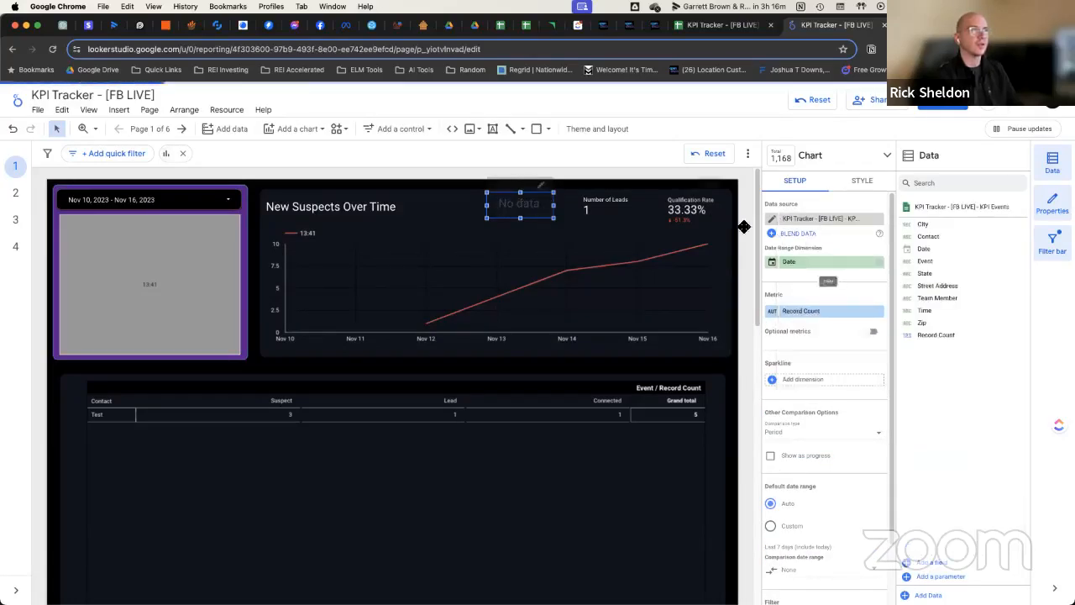
click(810, 224)
click(817, 246)
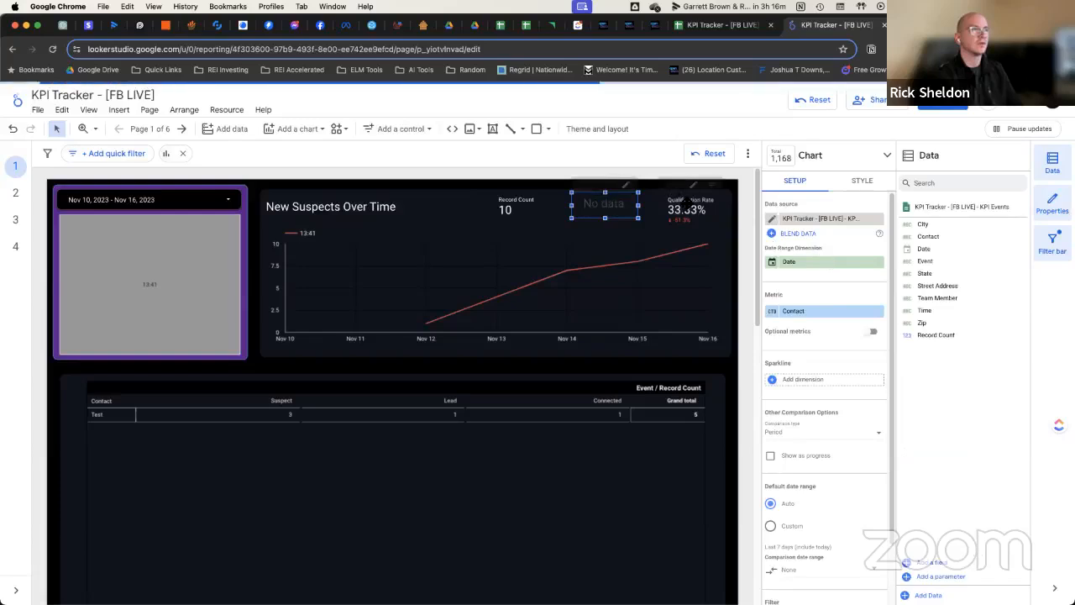
click(686, 205)
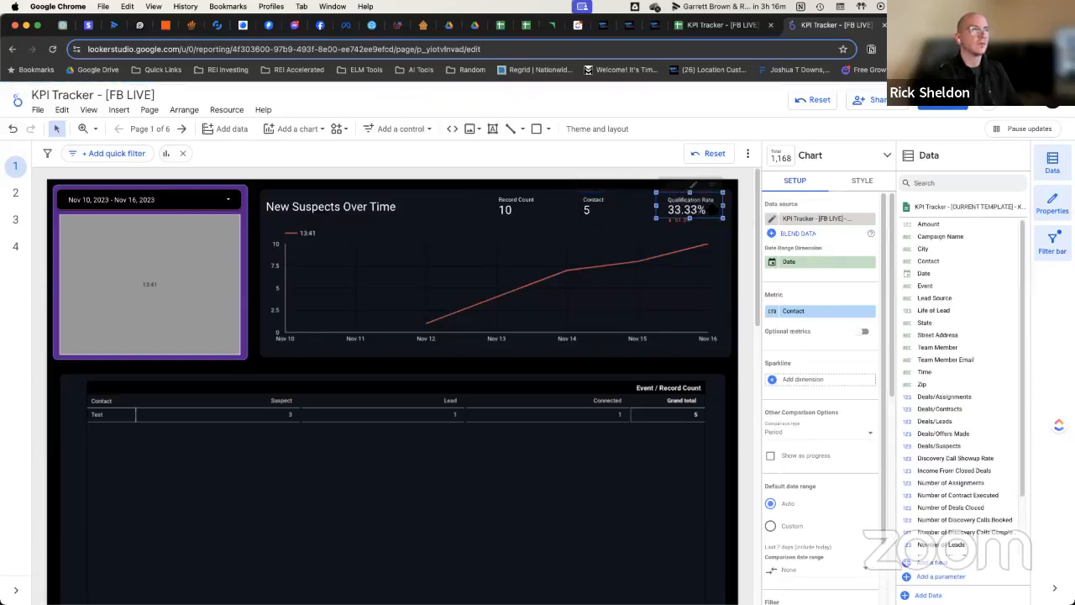
click(813, 224)
click(832, 262)
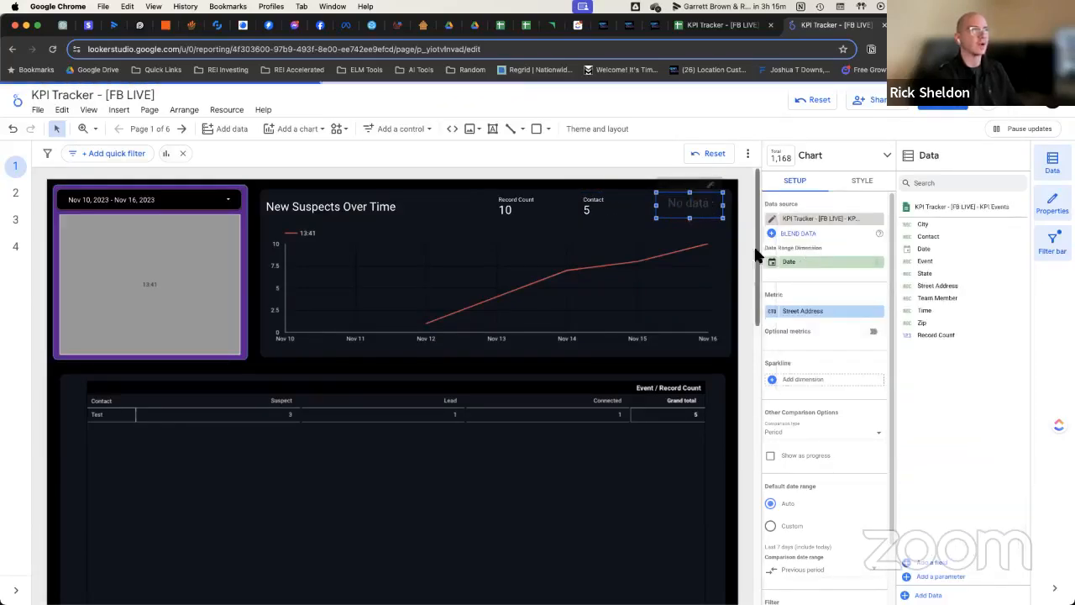
click(735, 246)
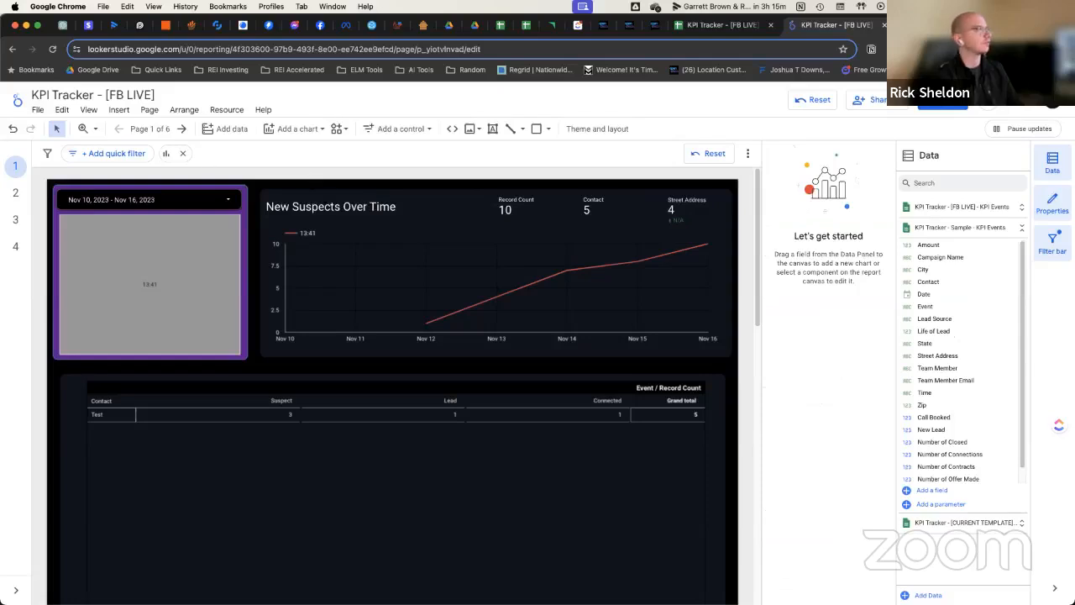
- Insert a table near the upper-left corner of blank page 2, using KPI Tracker - [FB LIVE] - KPI Events as its data source
click(18, 195)
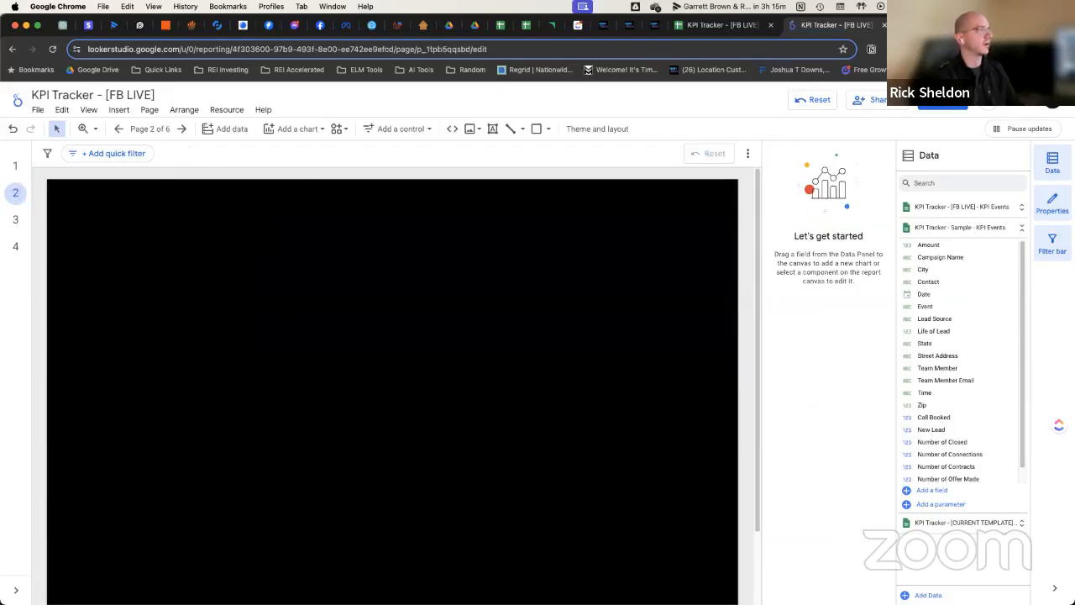
click(118, 110)
click(160, 202)
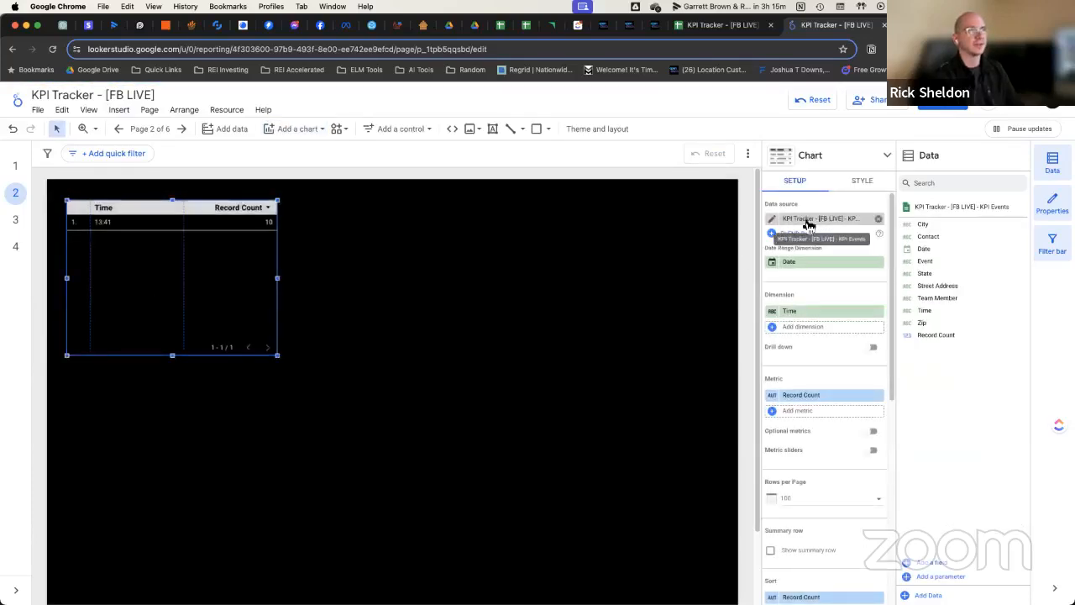
click(821, 218)
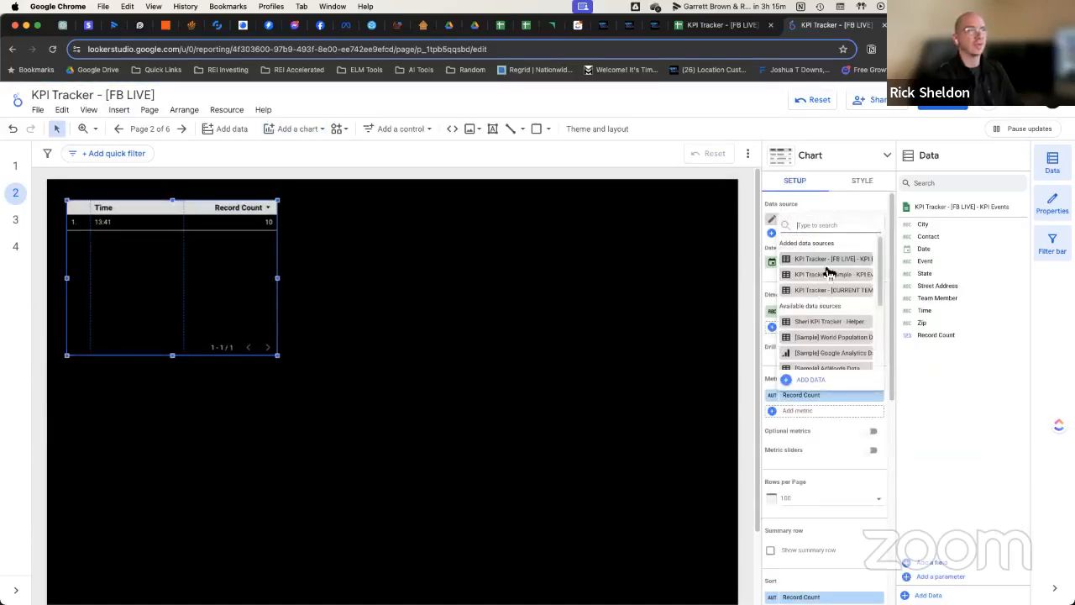
click(829, 265)
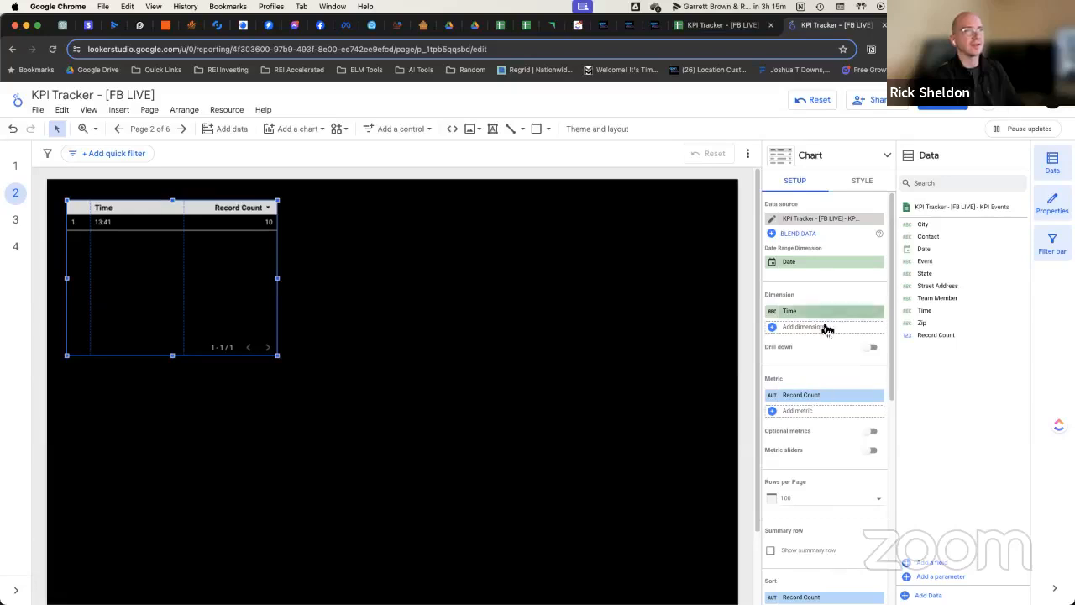
- Use Date as the table's date range dimension and replace the Time dimension with Team Member
scroll(828, 429, down, 2)
scroll(826, 427, down, 5)
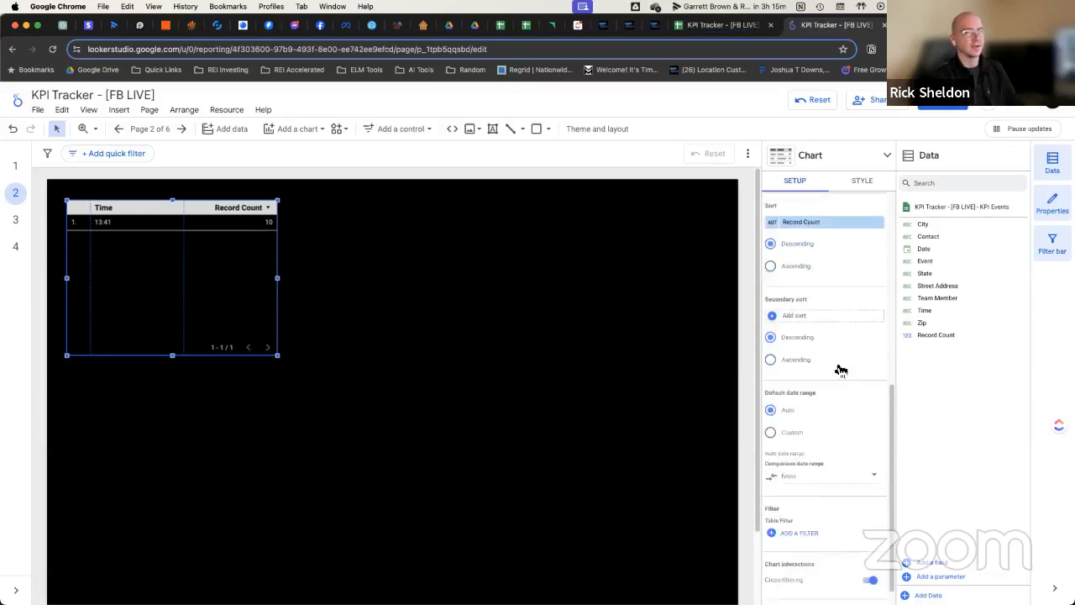
scroll(837, 367, up, 6)
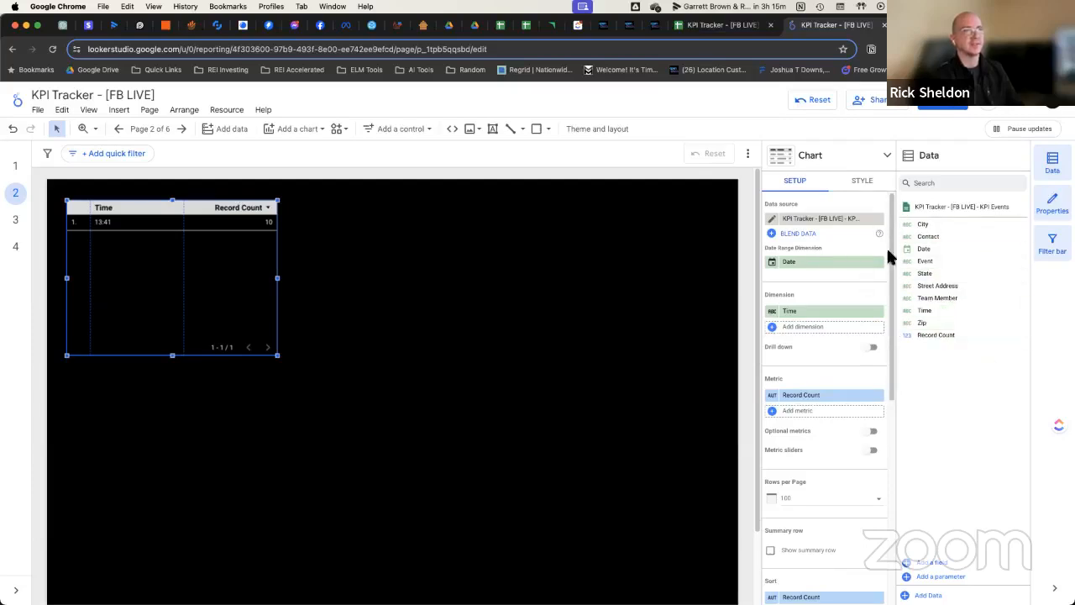
drag(938, 251, 832, 257)
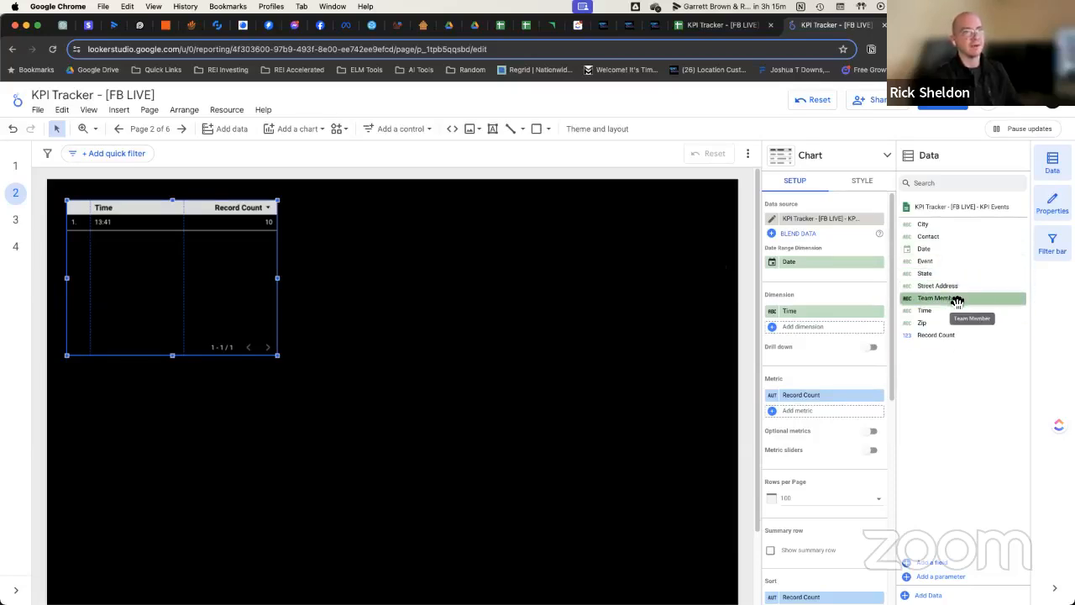
drag(955, 297, 853, 313)
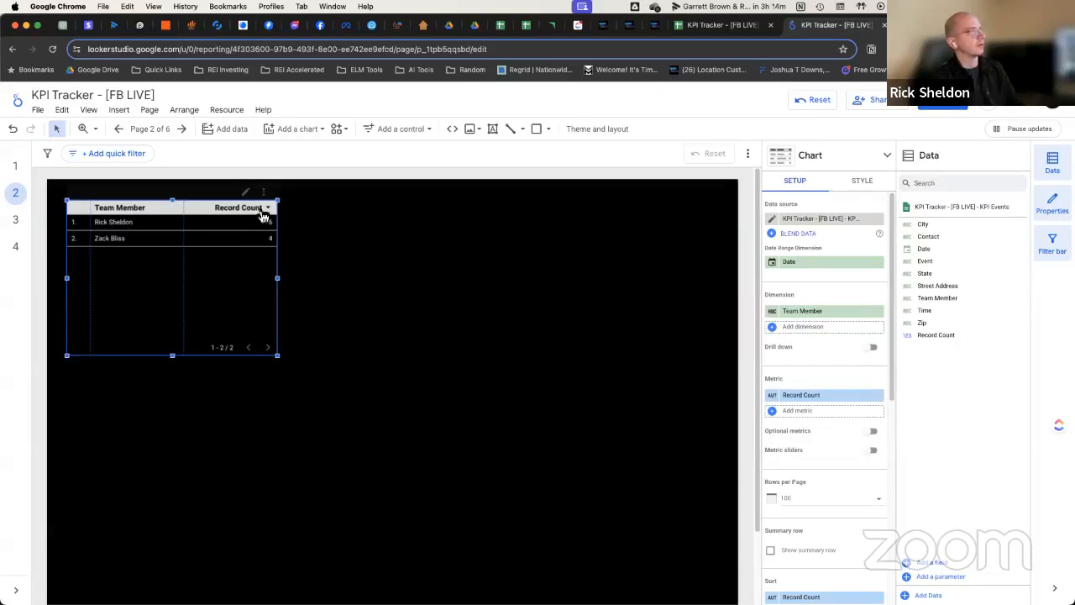
- Switch to the KPI Tracker - [FB LIVE] Google Sheet and examine the logged event rows, especially the Lead entries in the Event column
click(721, 24)
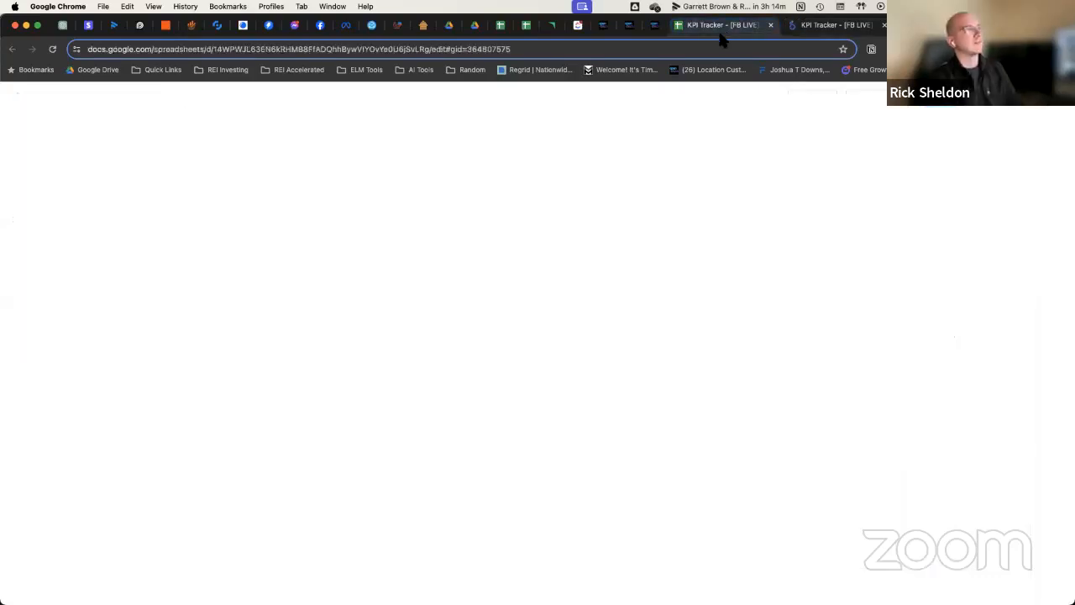
drag(12, 192, 12, 298)
click(218, 332)
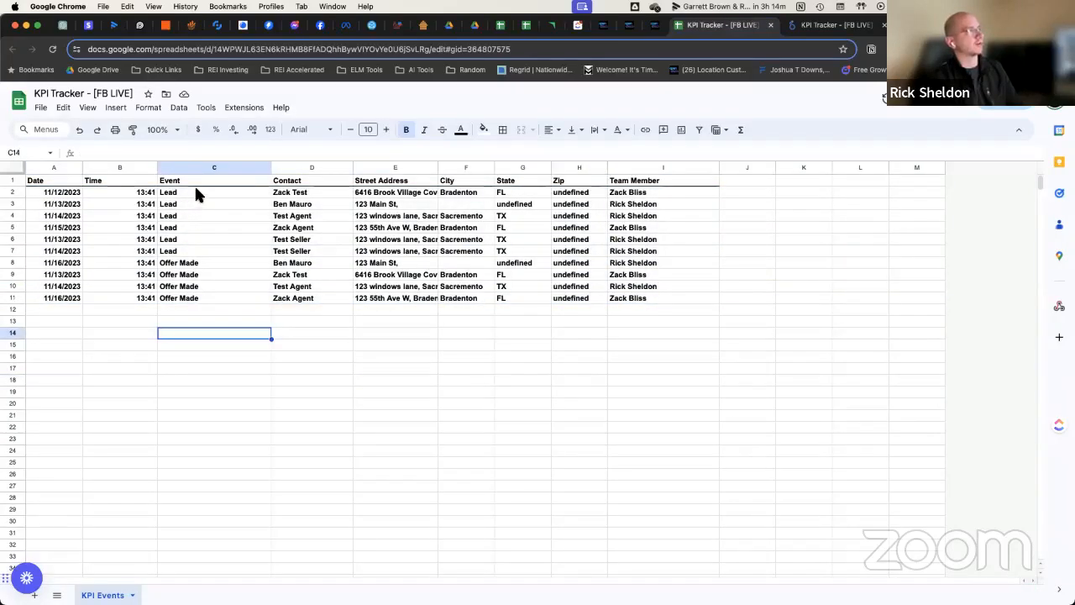
drag(194, 192, 198, 251)
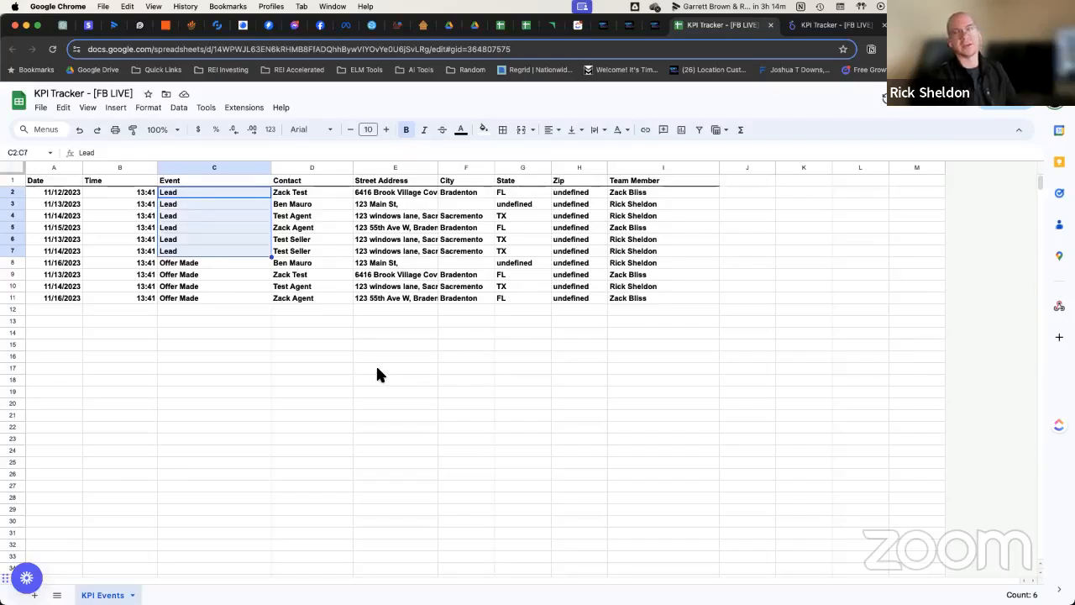
click(377, 372)
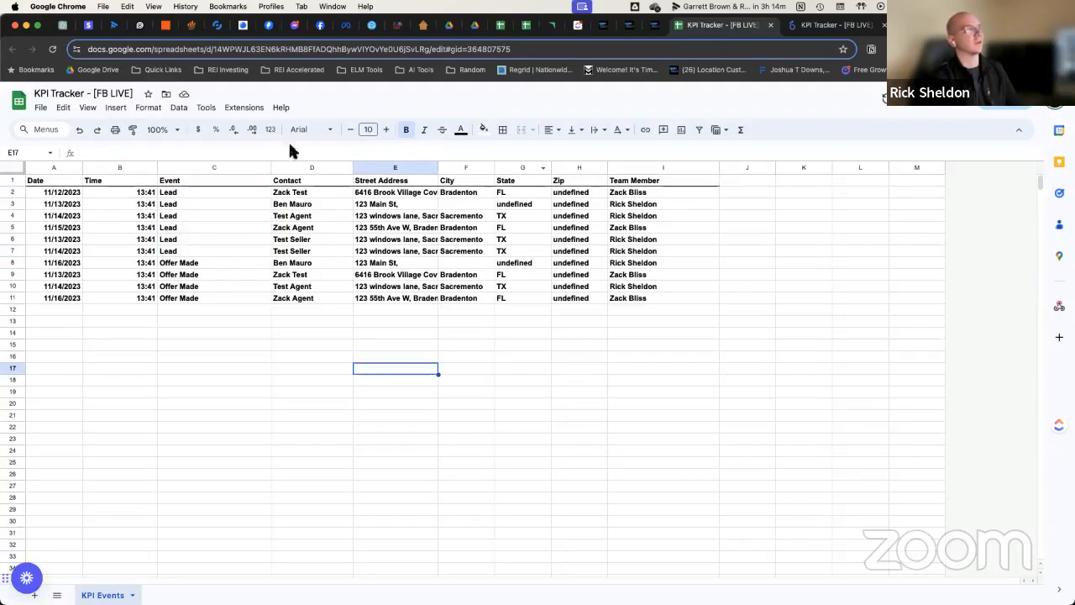
drag(197, 194, 199, 250)
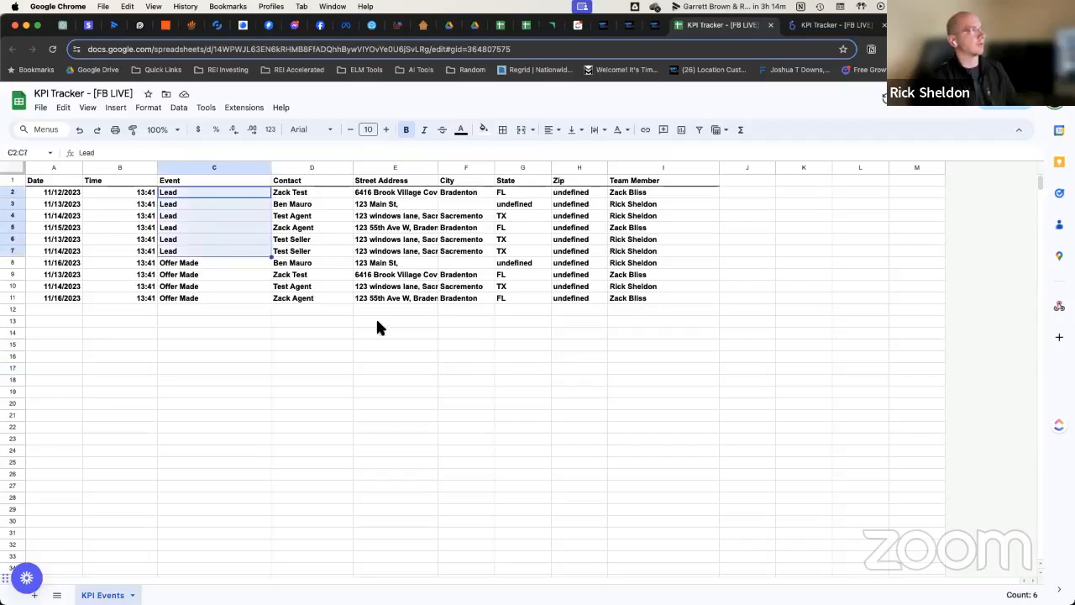
click(421, 335)
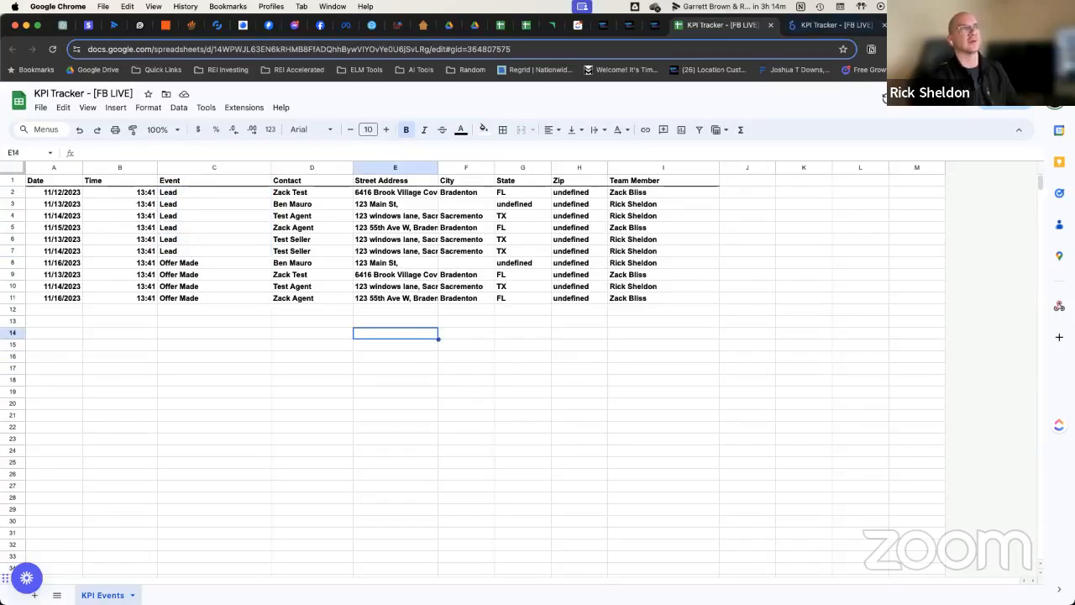
- View the Looker Studio home page in a new browser tab, then return to the KPI Tracker - [FB LIVE] report
click(835, 24)
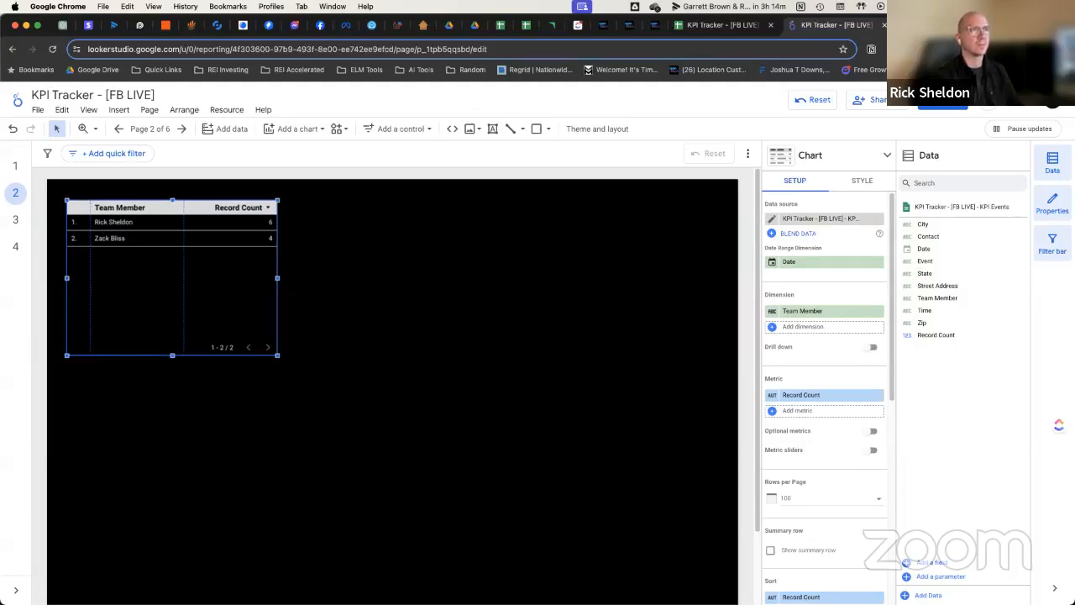
key(super+t)
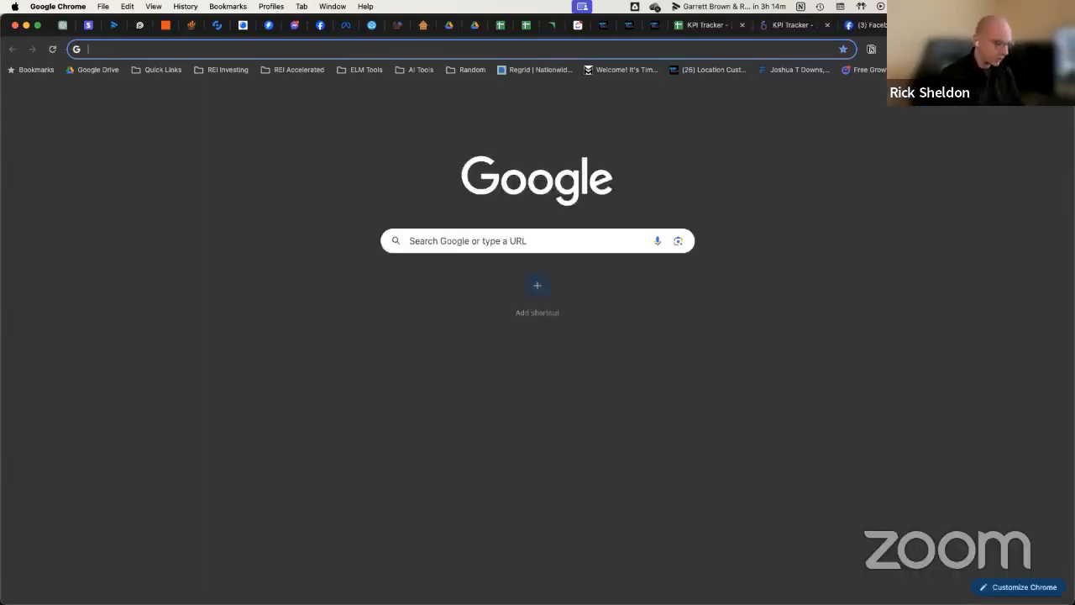
text(look)
key(Return)
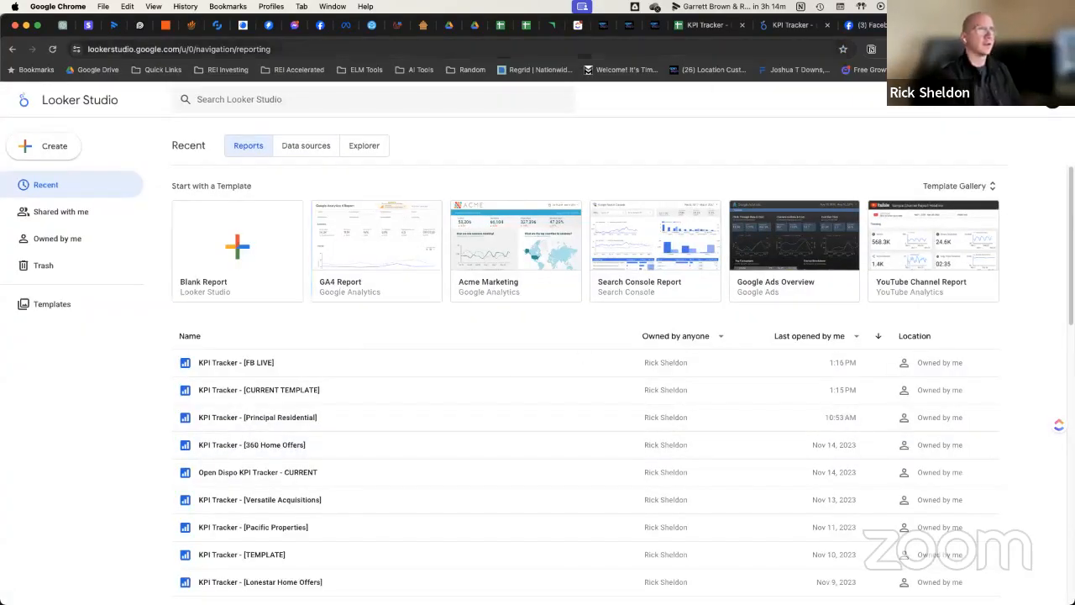
click(812, 29)
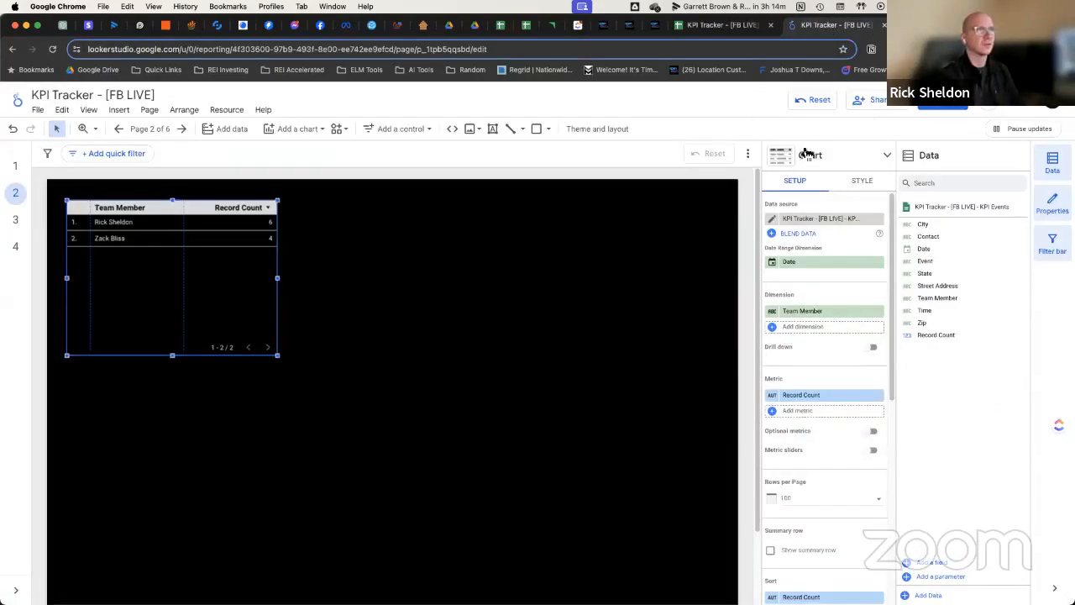
- Review pages 1 and 3, try opening a field from the Offer Rate gauge's data source, and cancel the Google Sheets reconnection
click(15, 167)
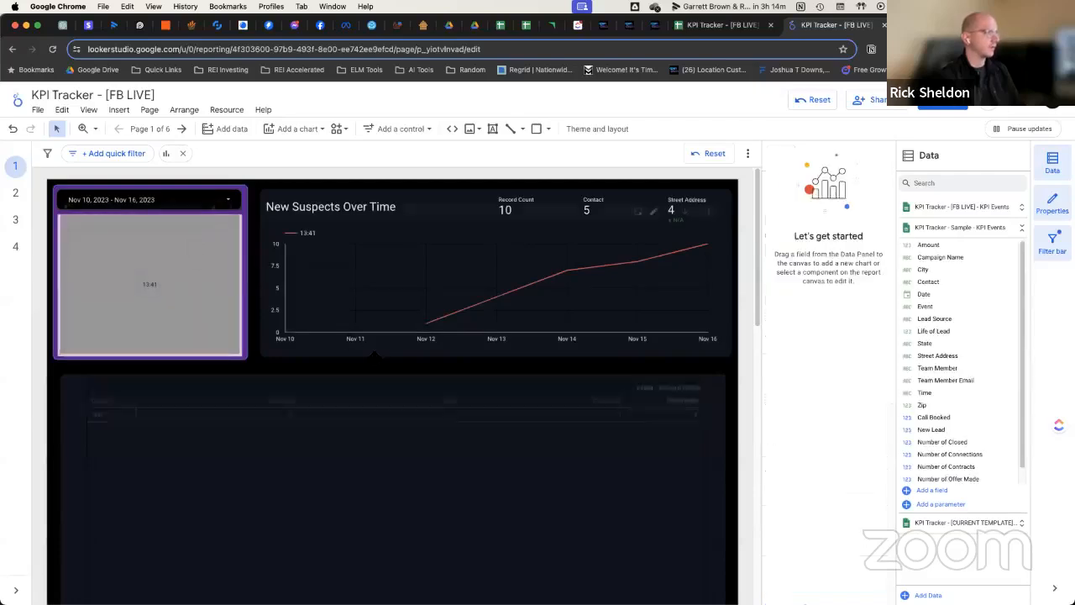
click(15, 219)
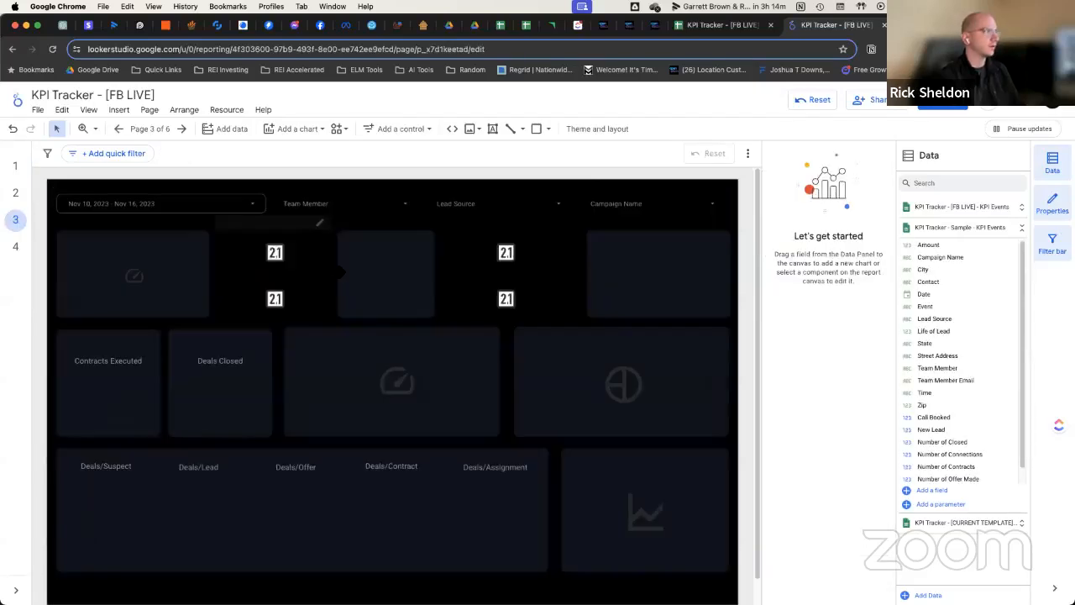
click(366, 267)
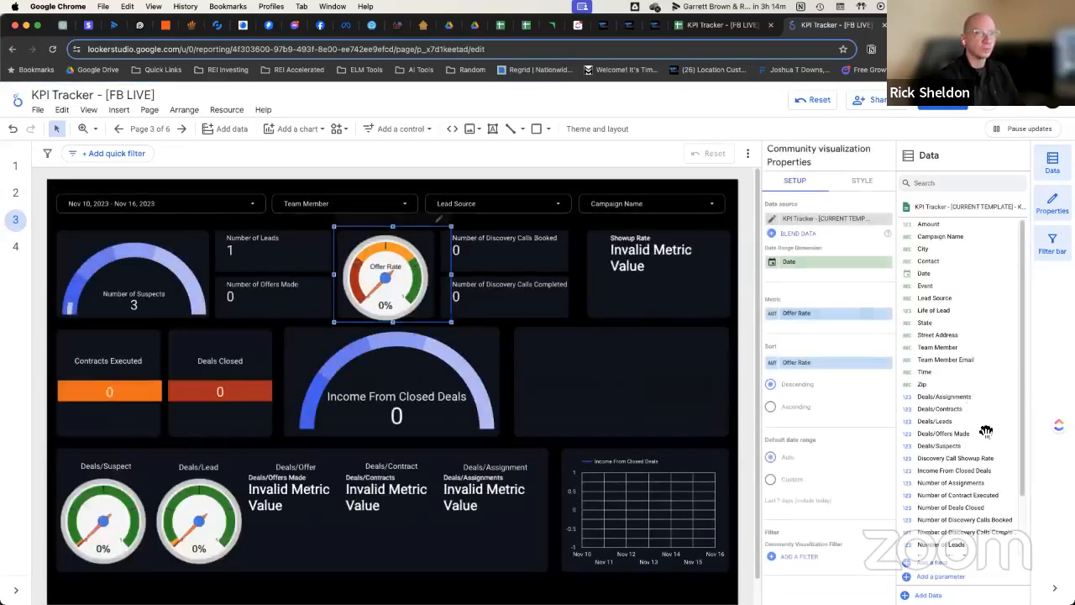
click(908, 485)
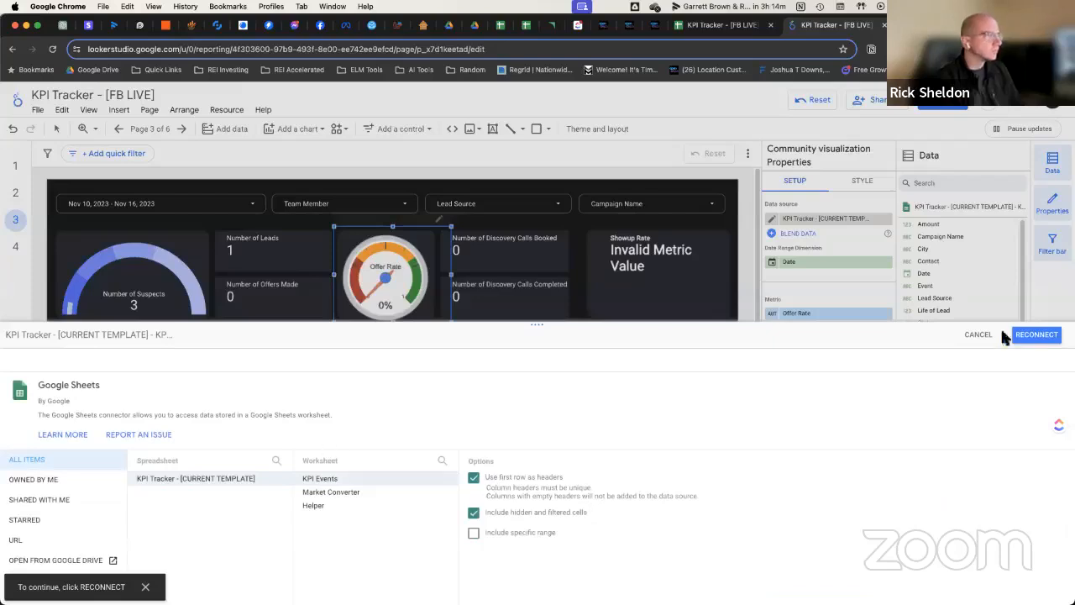
click(978, 334)
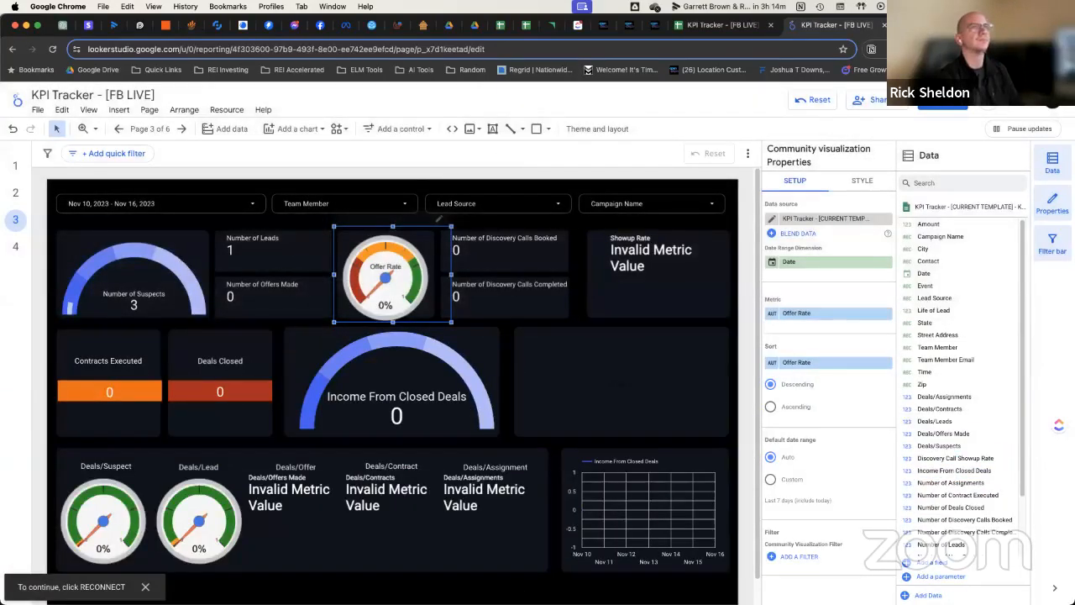
- Load the Looker Studio home page in a new browser tab and open the KPI Tracker - [CURRENT TEMPLATE] report
key(ctrl+Tab)
key(super+t)
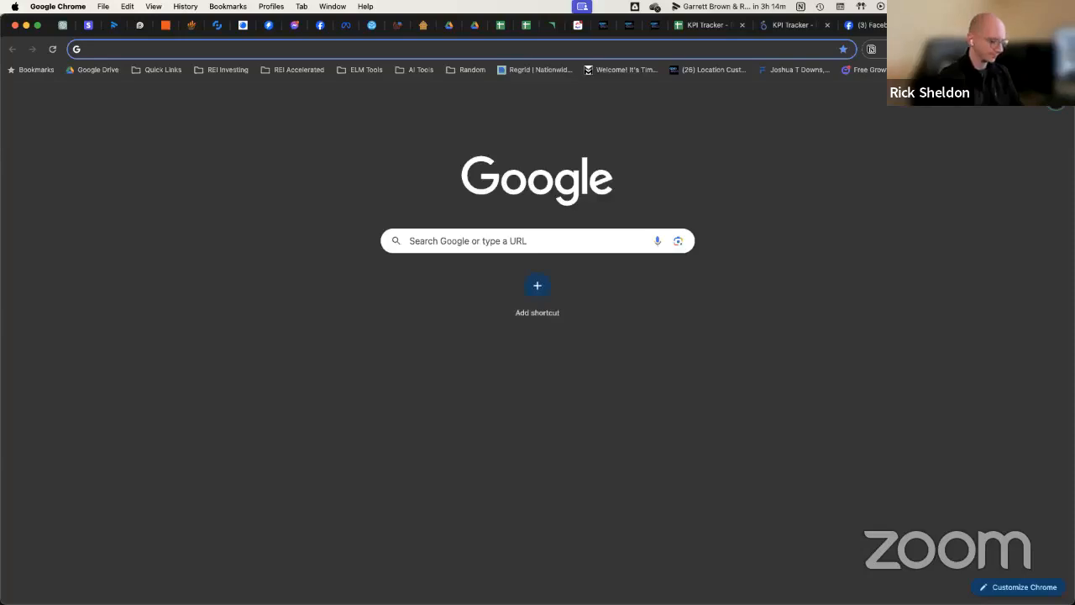
text(fac)
key(BackSpace)
key(BackSpace)
key(BackSpace)
text(lo)
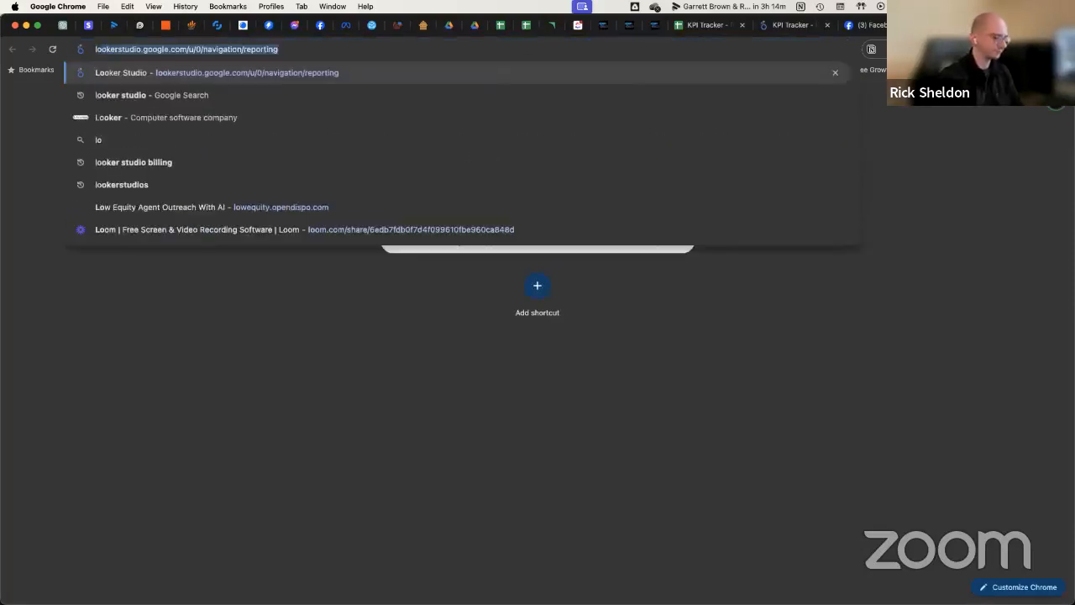
key(Return)
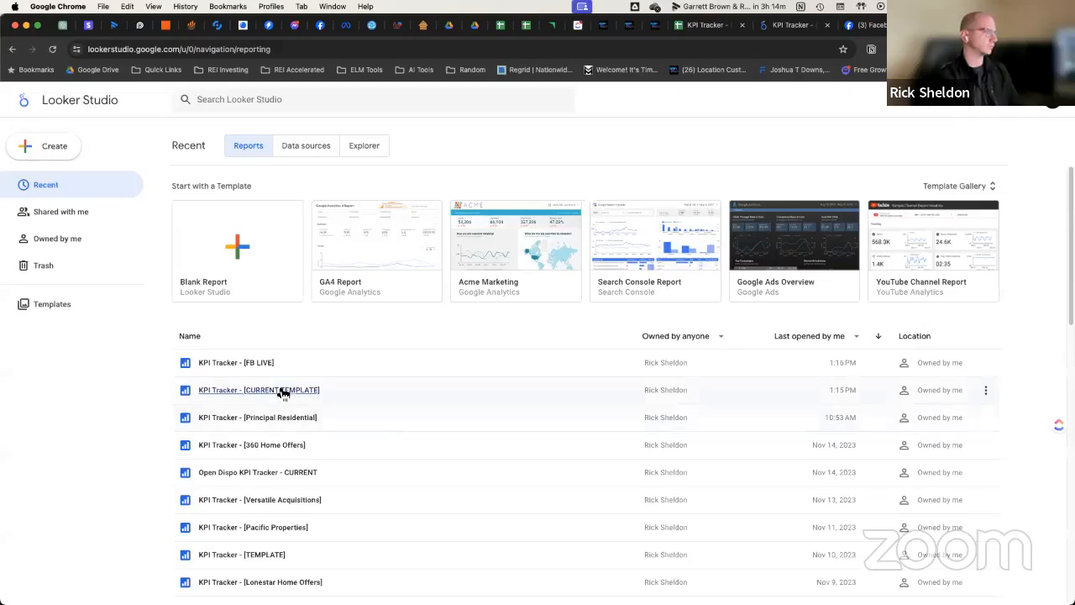
click(278, 389)
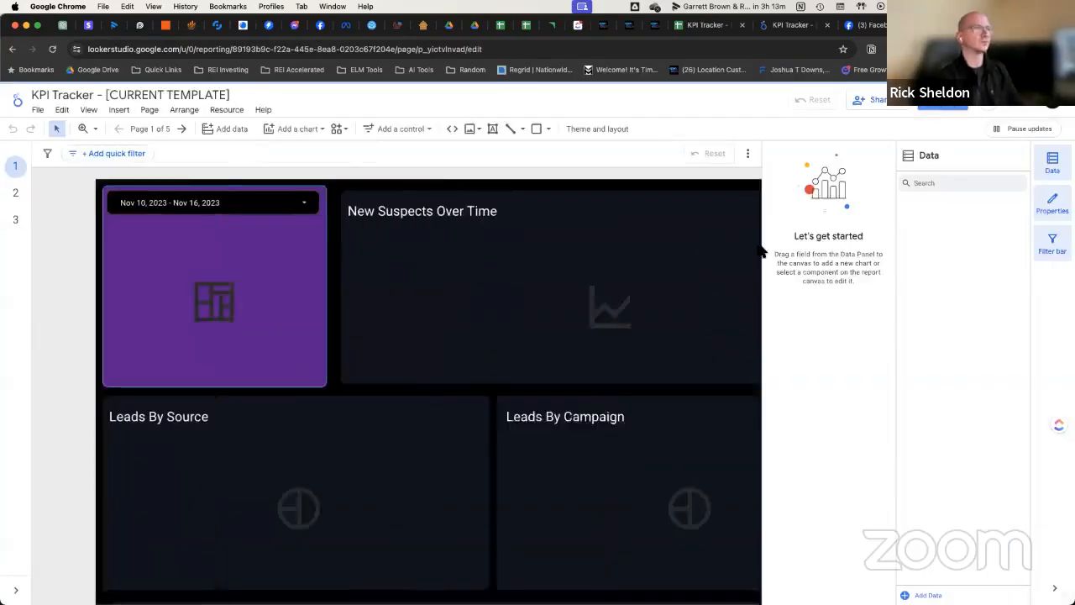
- Copy the Number of Discovery Calls Booked formula from the New Suspects Over Time chart's data source, then return to the KPI Tracker - [FB LIVE] report
click(617, 283)
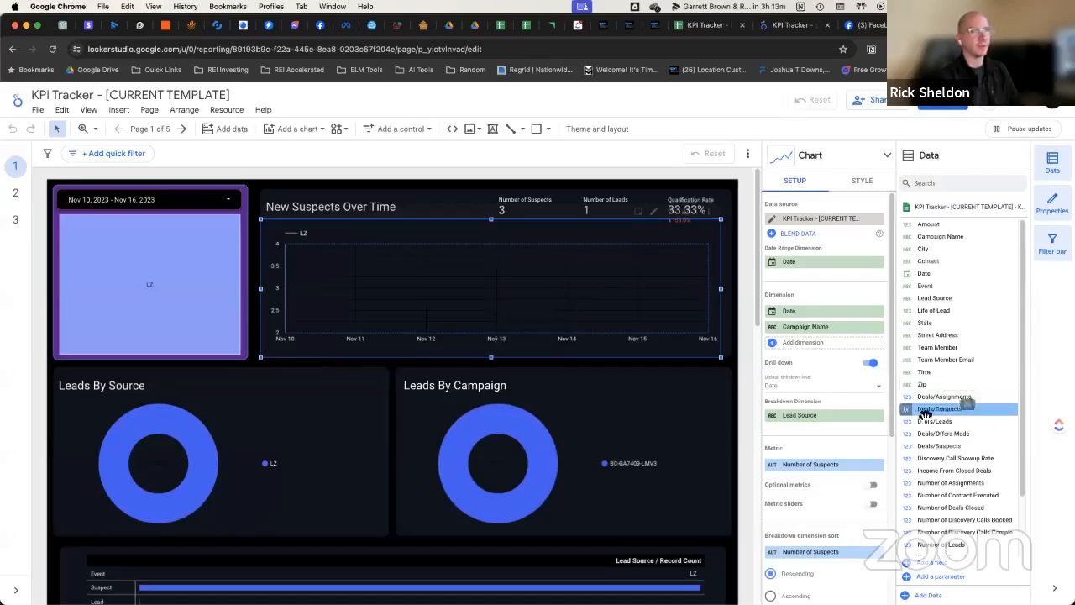
scroll(972, 362, down, 3)
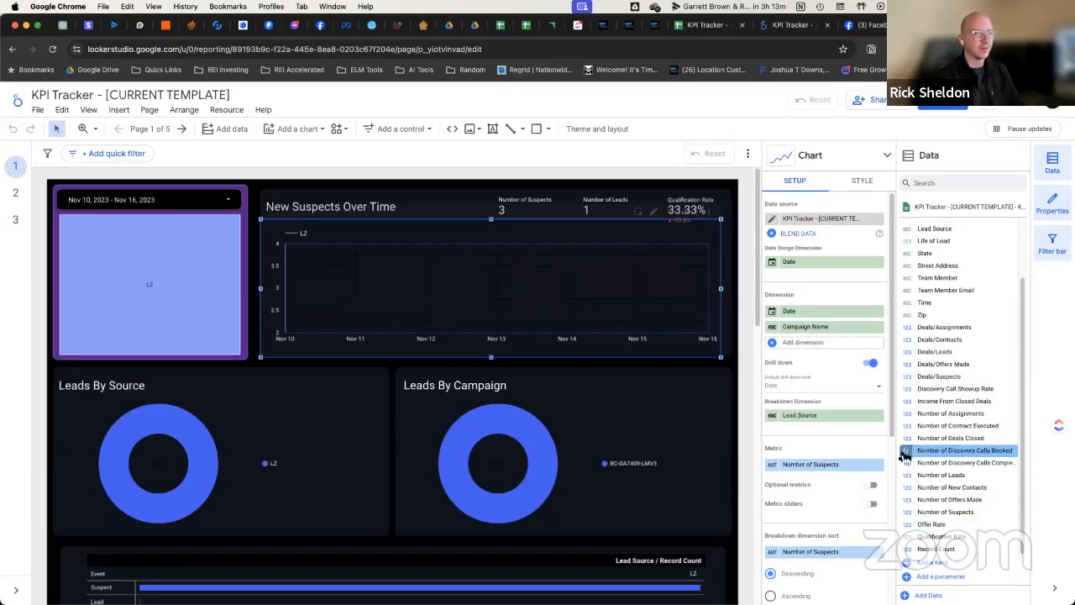
click(906, 452)
key(super+a)
key(super+c)
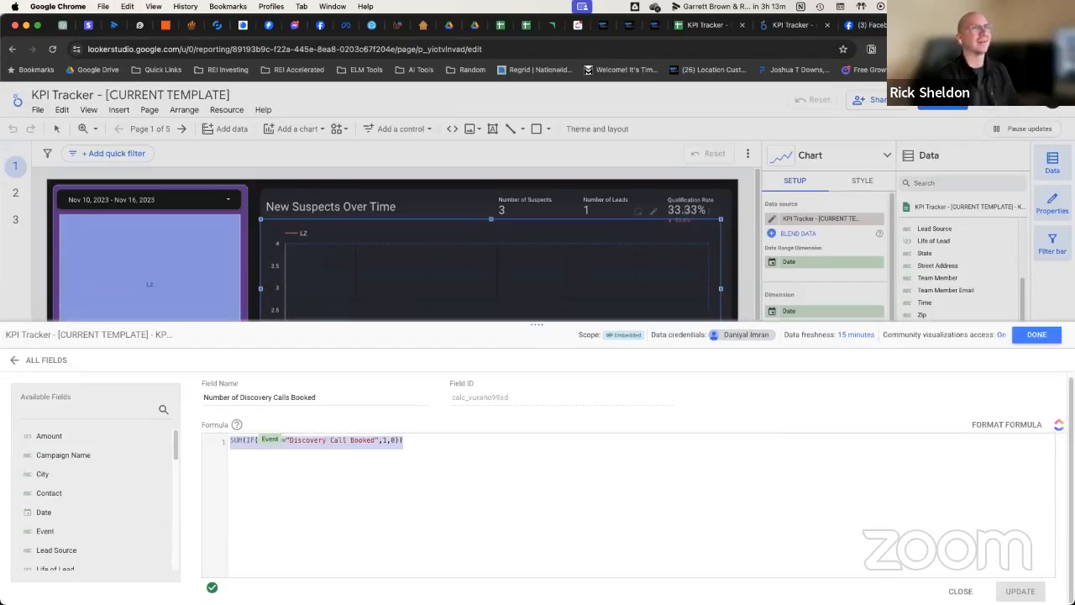
key(super+w)
click(874, 28)
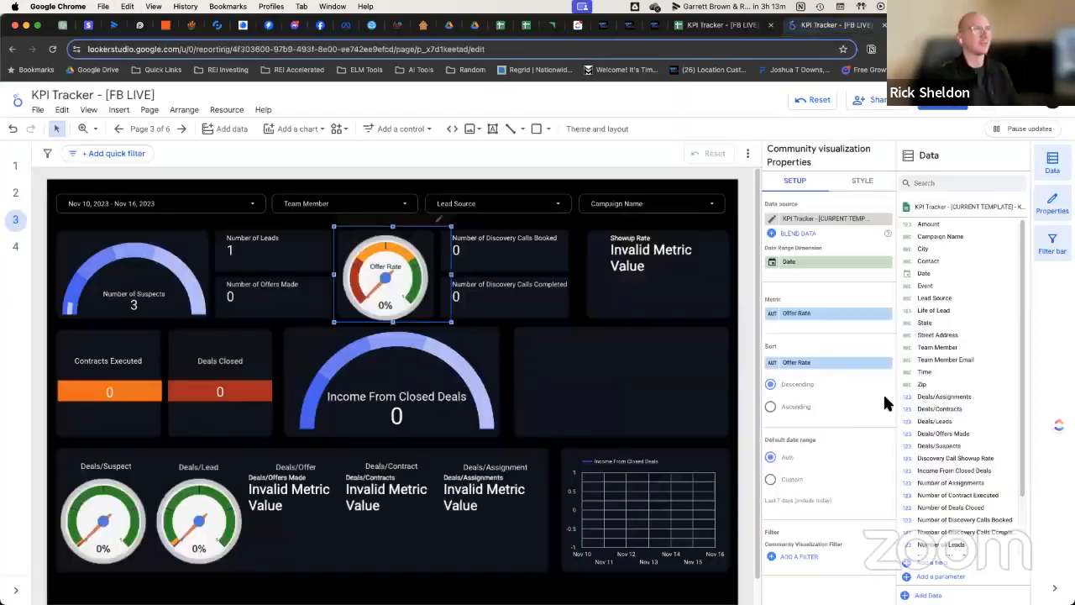
- Start a new calculated field for the Team Member table on page 2 and name it Number of Leads
click(15, 192)
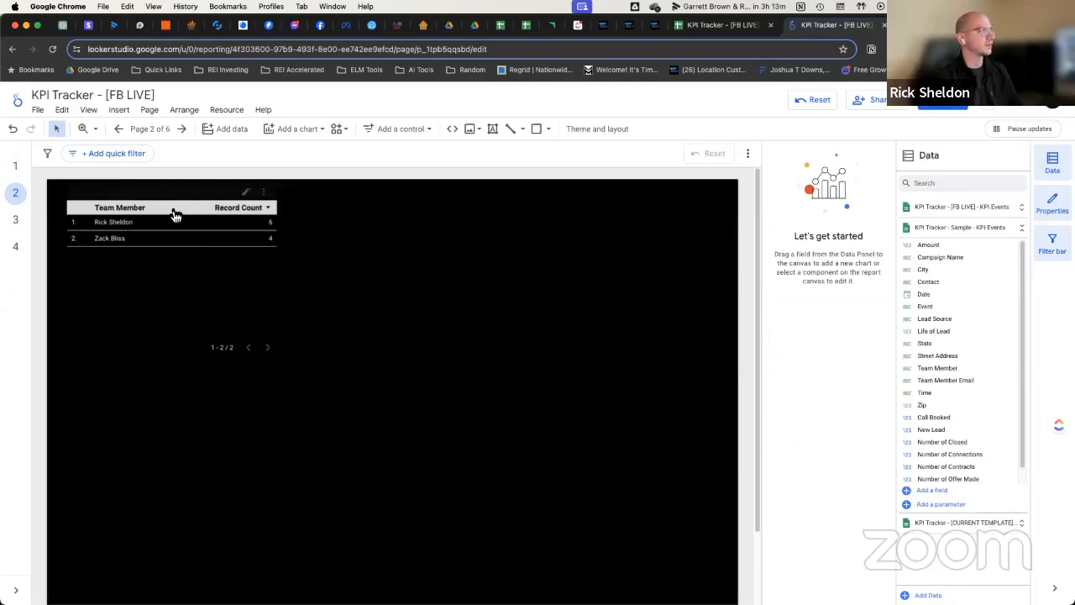
click(140, 240)
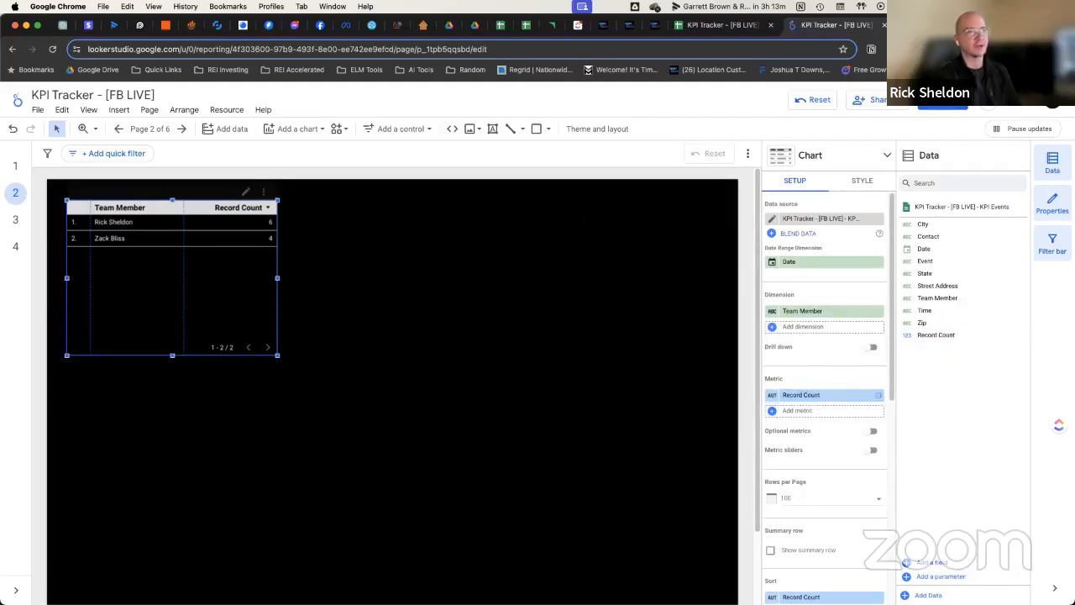
click(930, 564)
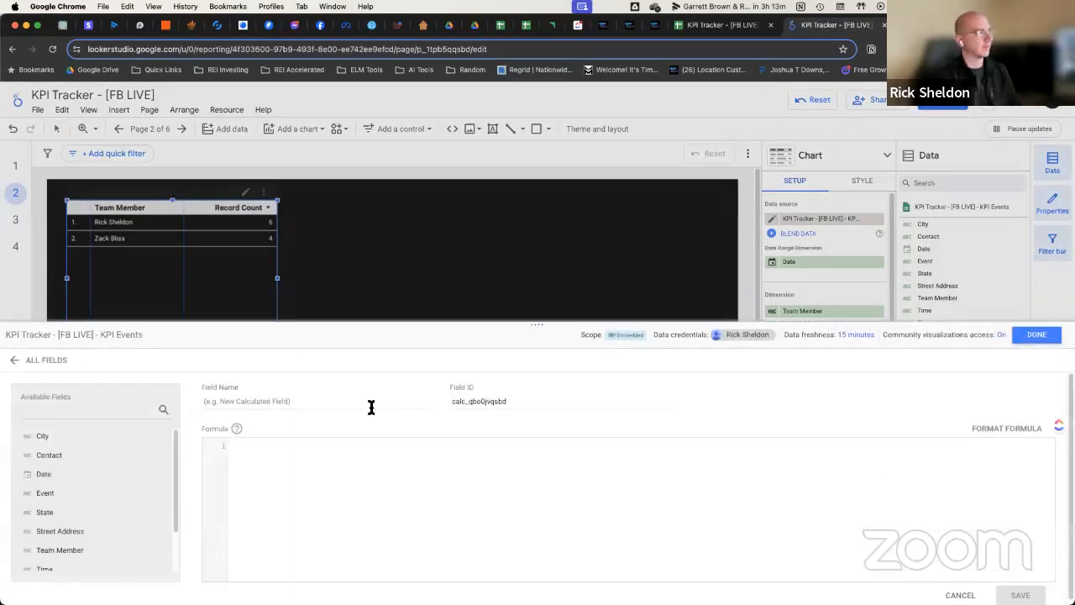
click(371, 403)
text(Num)
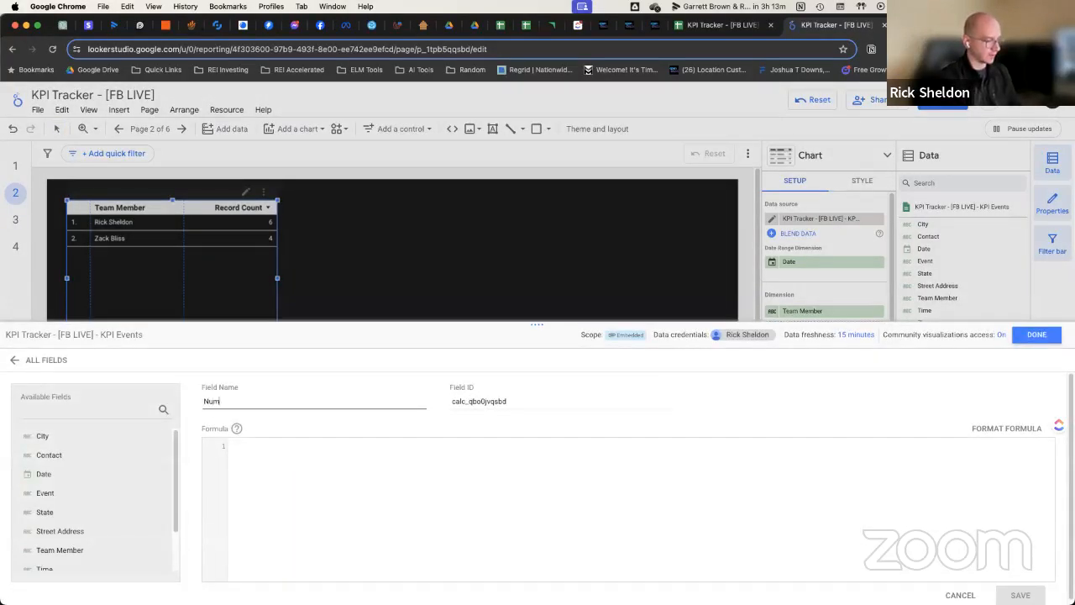
text(ber of Leads)
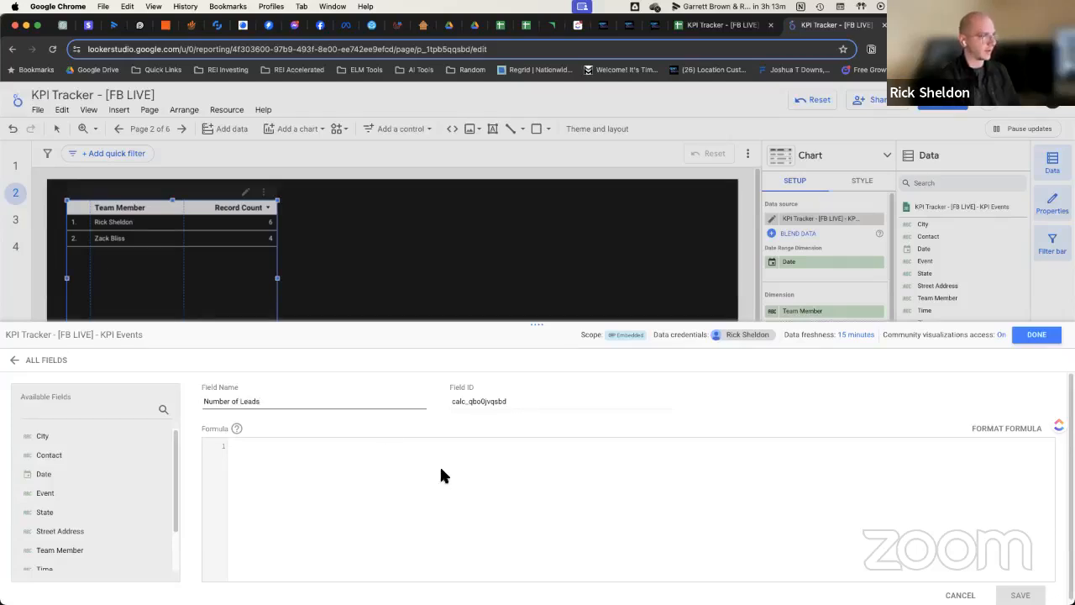
- Paste the copied formula and adapt it to SUM(IF(Event="Lead",1,0))
click(401, 451)
key(super+v)
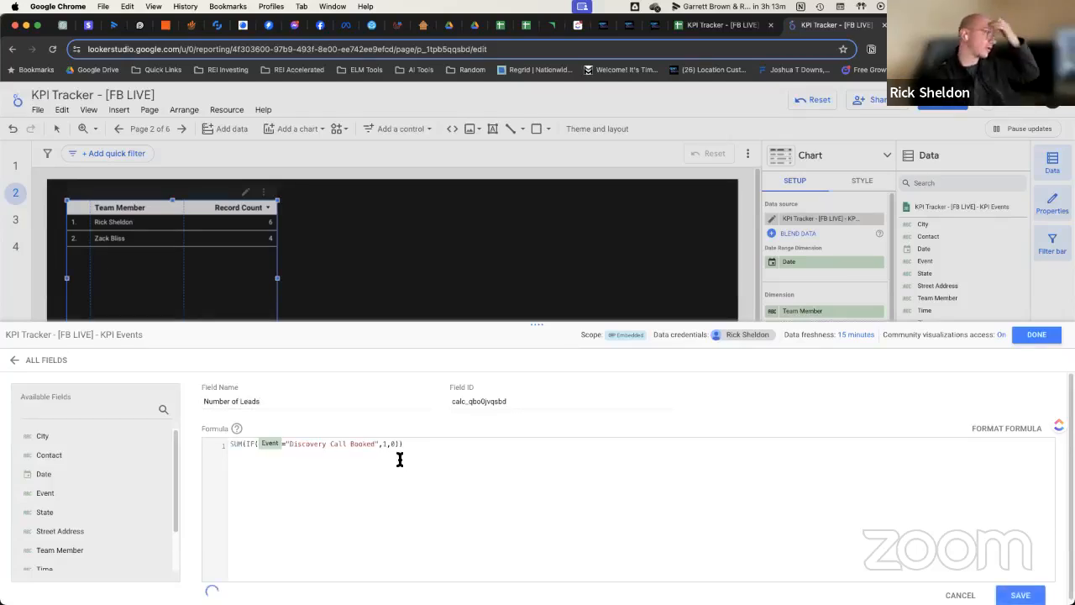
drag(291, 446, 375, 448)
text(Lead)
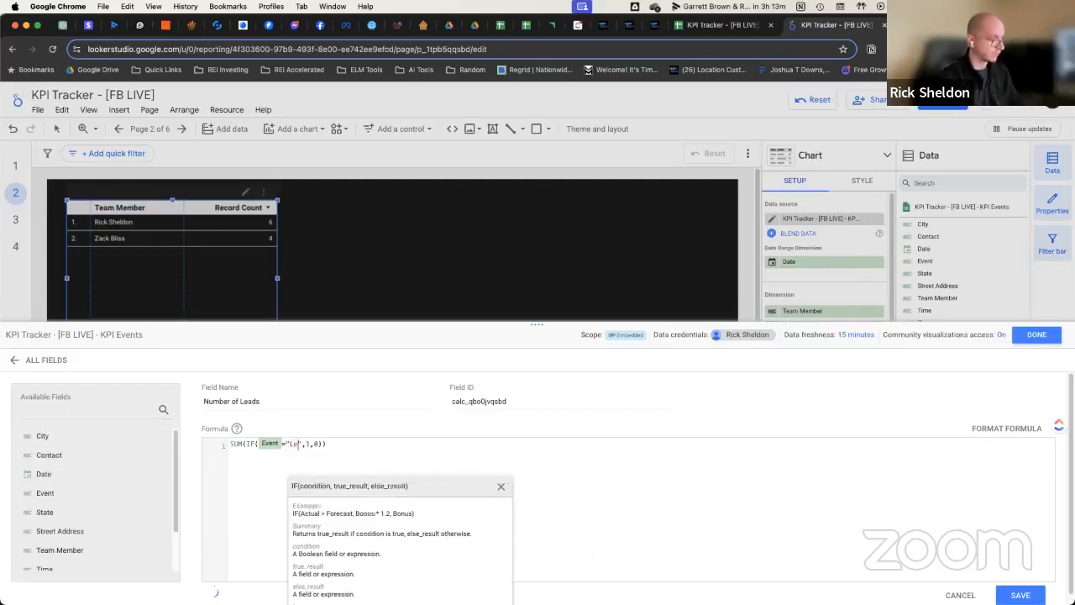
click(375, 446)
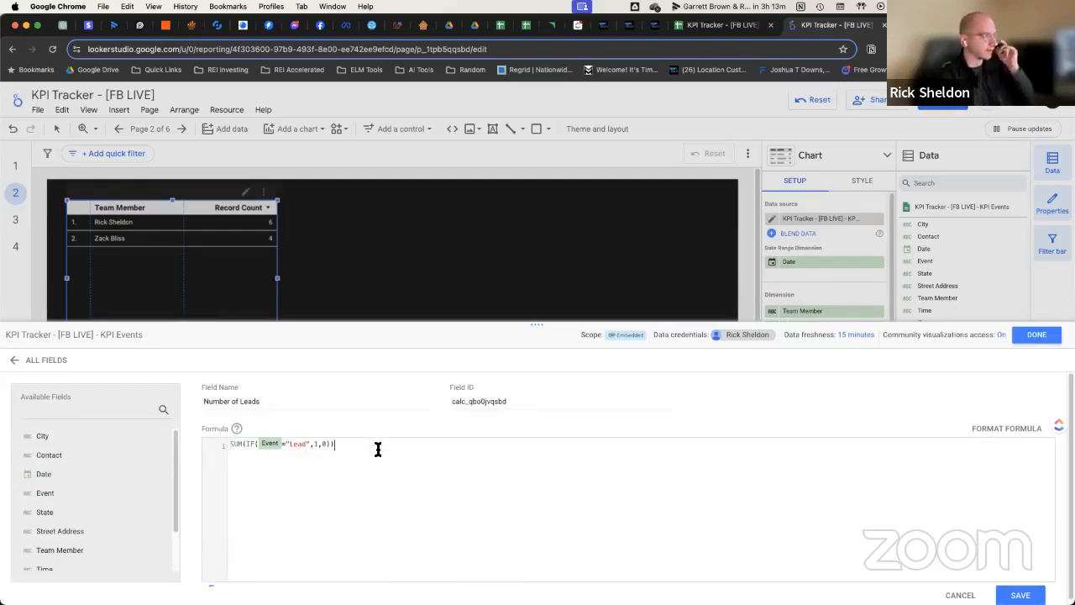
click(253, 445)
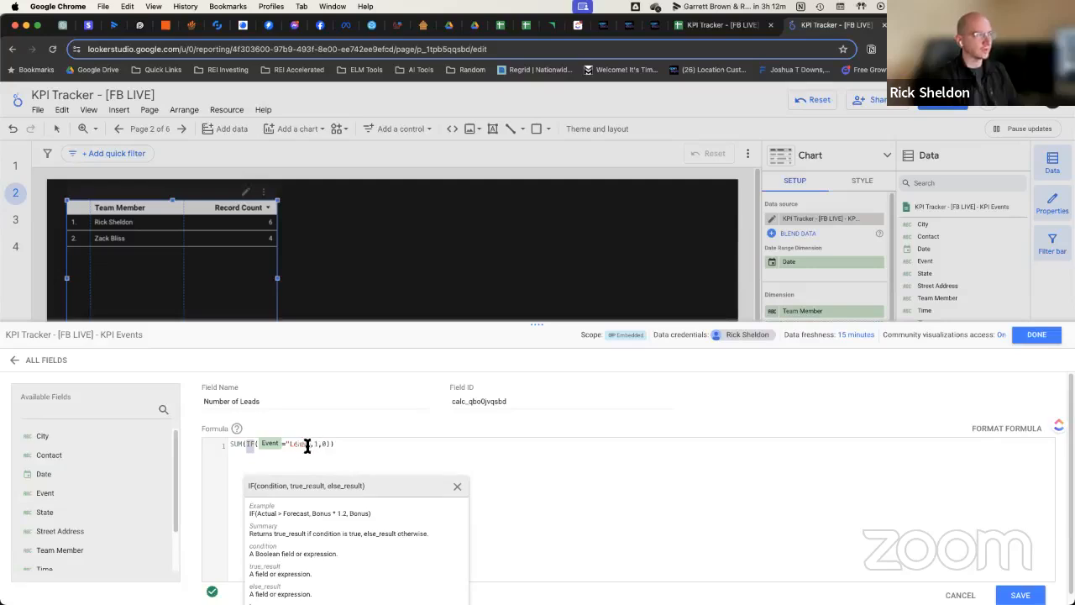
- Examine the Lead rows in the KPI Tracker sheet's Event column and the CRM sellers pipeline, then return to the Looker Studio report
click(723, 24)
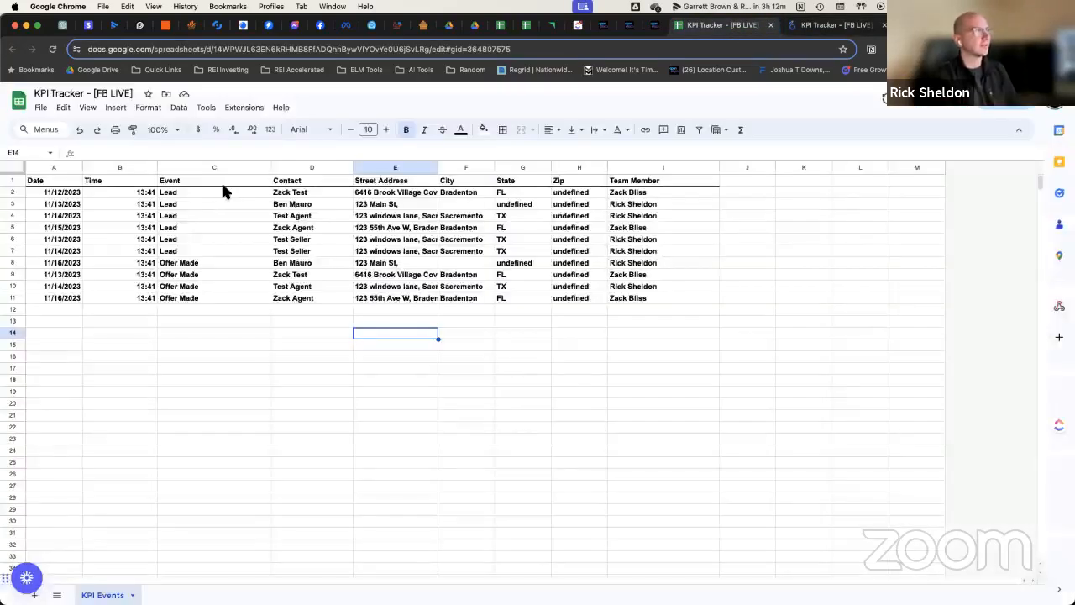
click(210, 173)
click(180, 190)
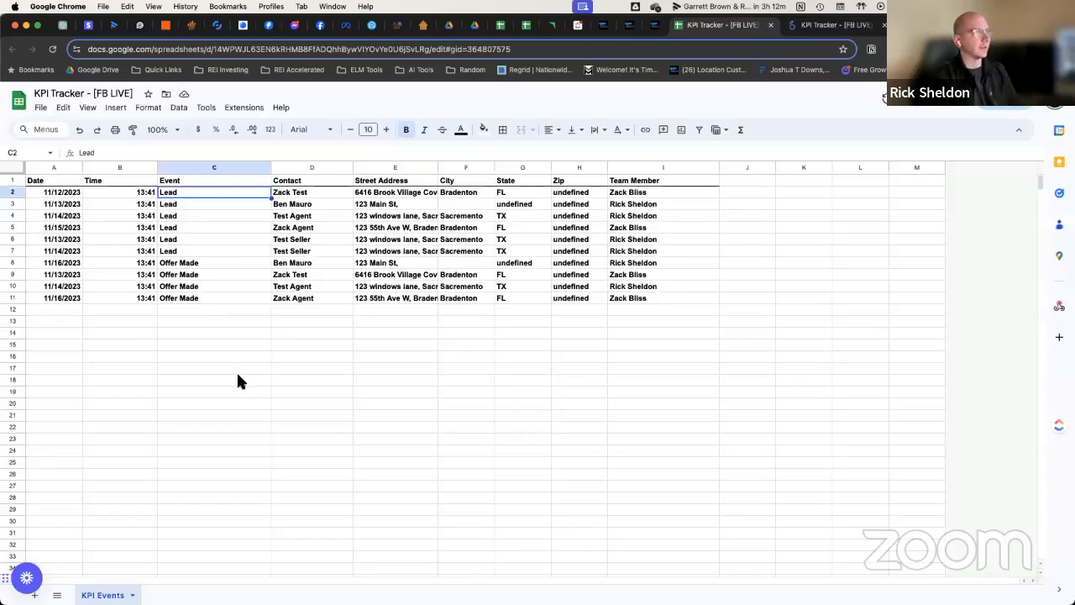
drag(198, 193, 202, 255)
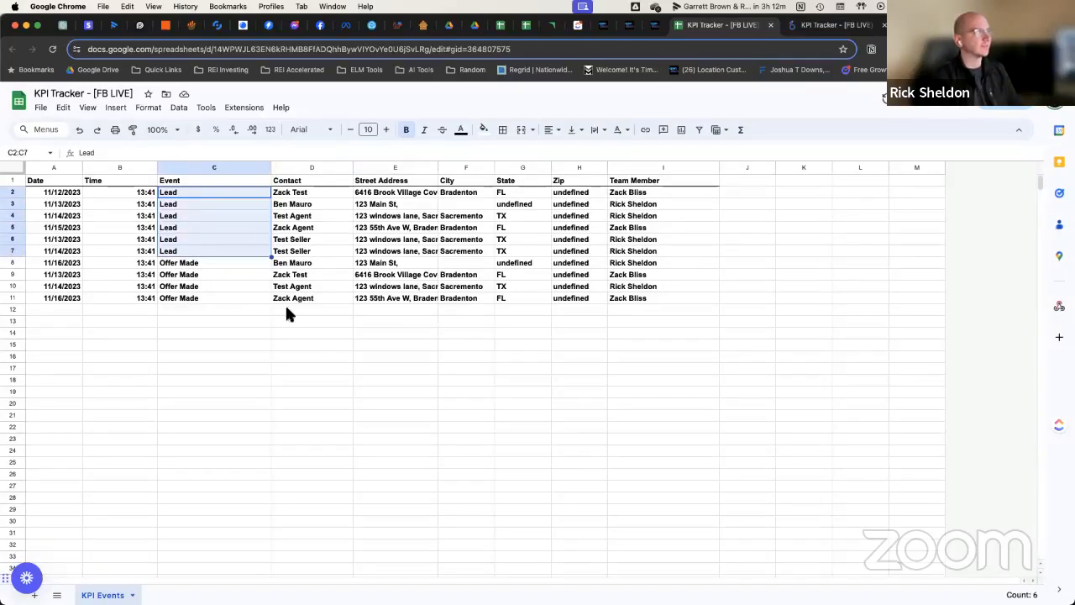
click(309, 334)
click(655, 25)
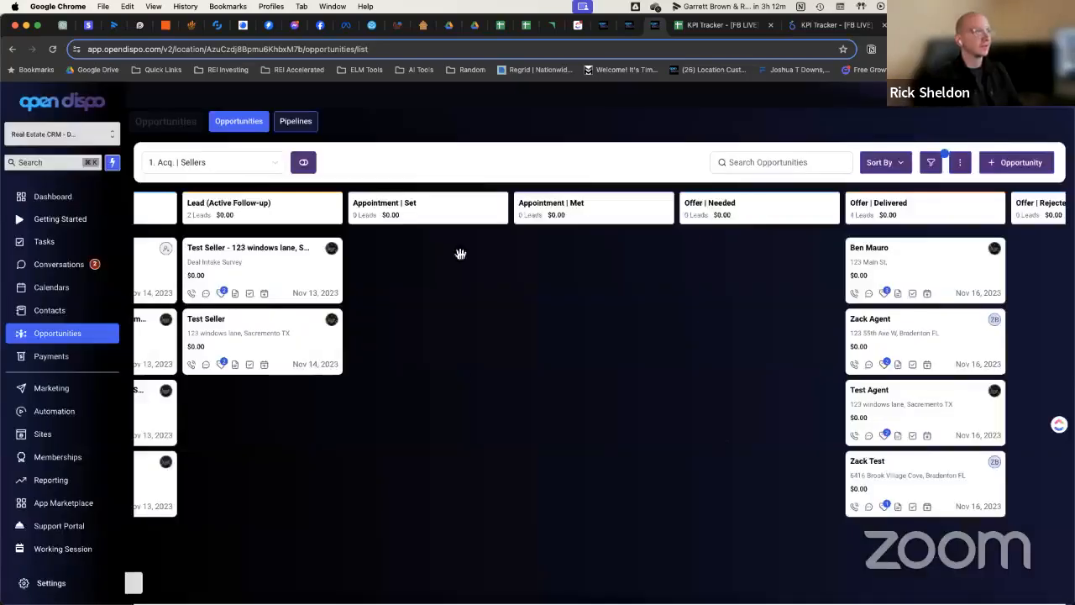
click(827, 24)
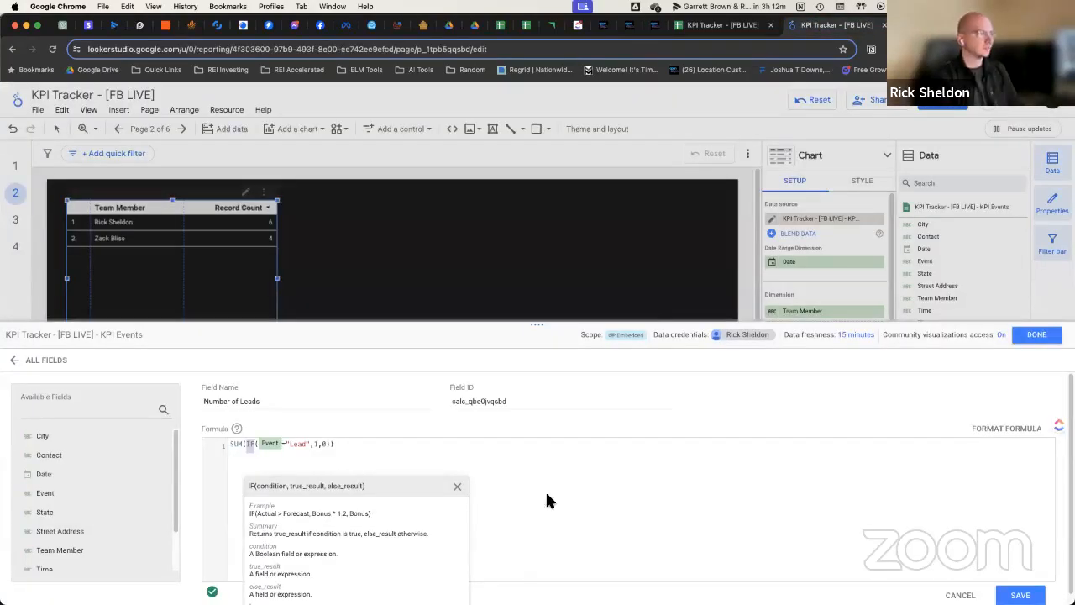
- Save the calculated field and replace the table's Record Count metric with Number of Leads
click(1019, 592)
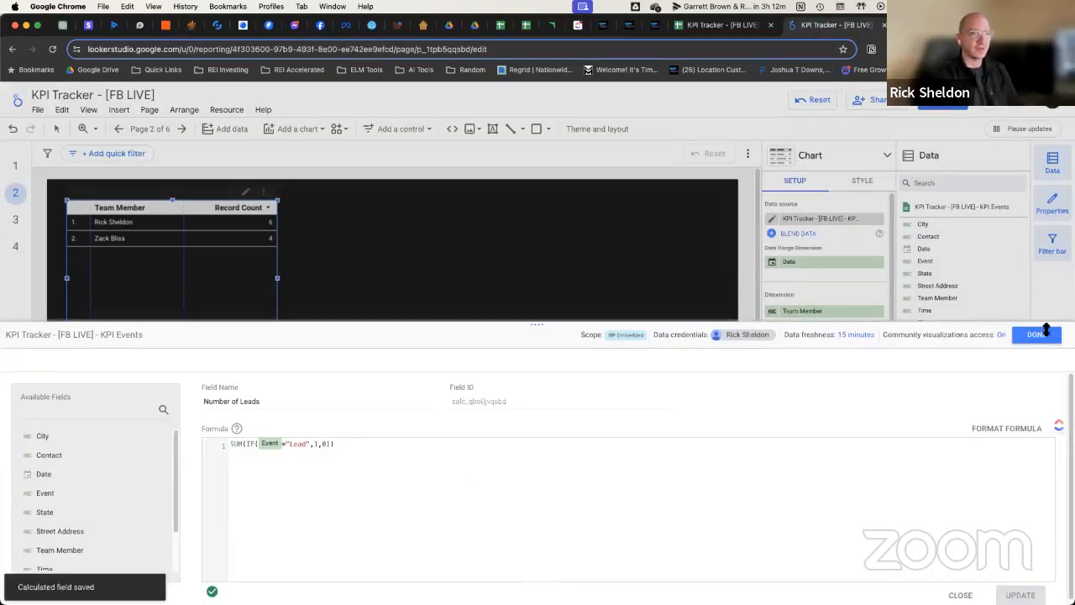
click(1039, 336)
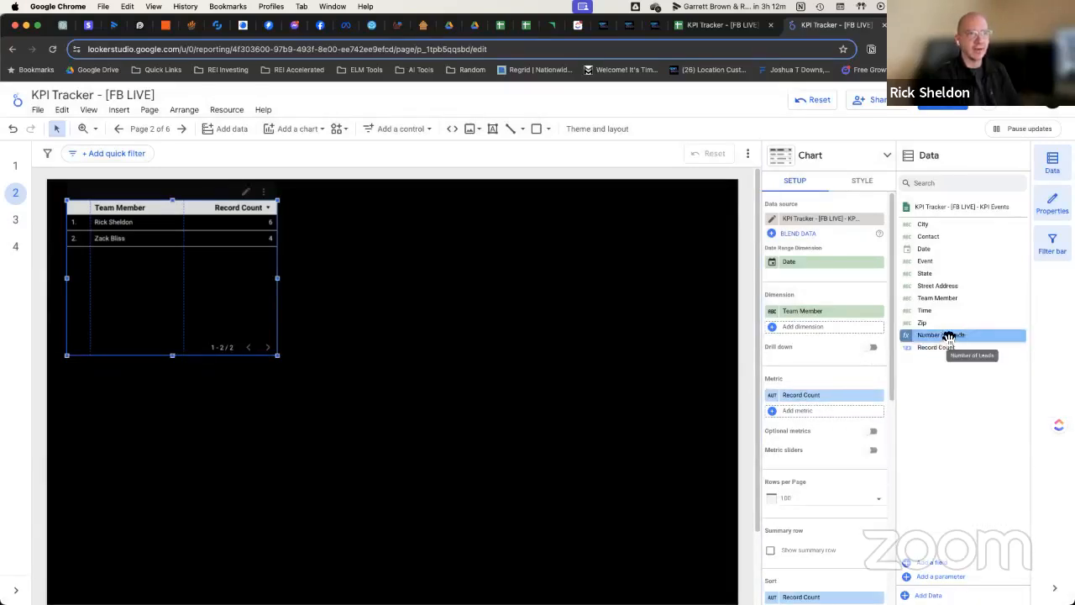
click(808, 396)
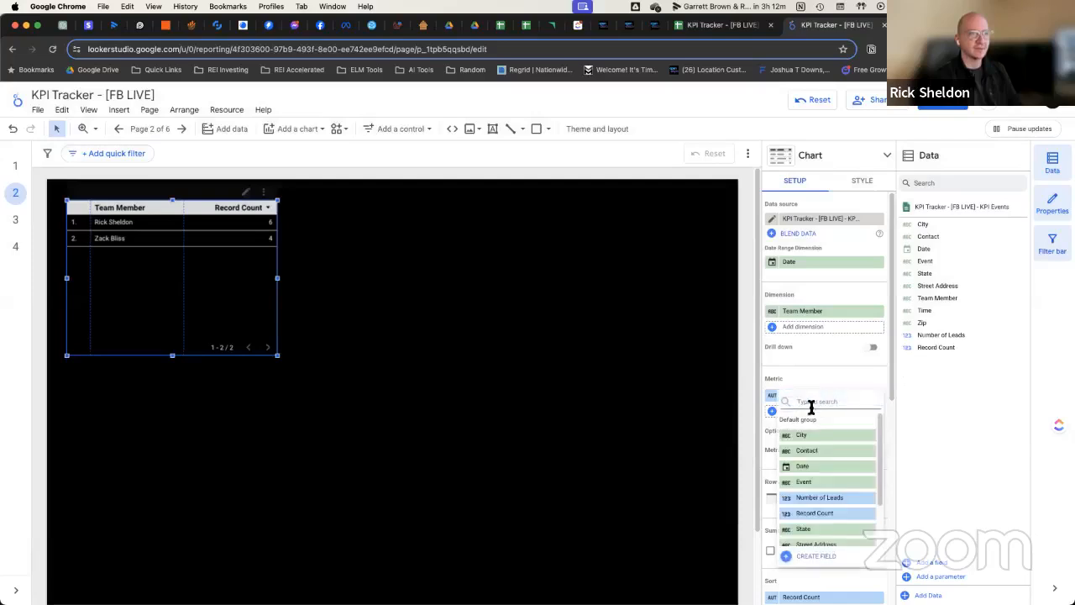
click(819, 497)
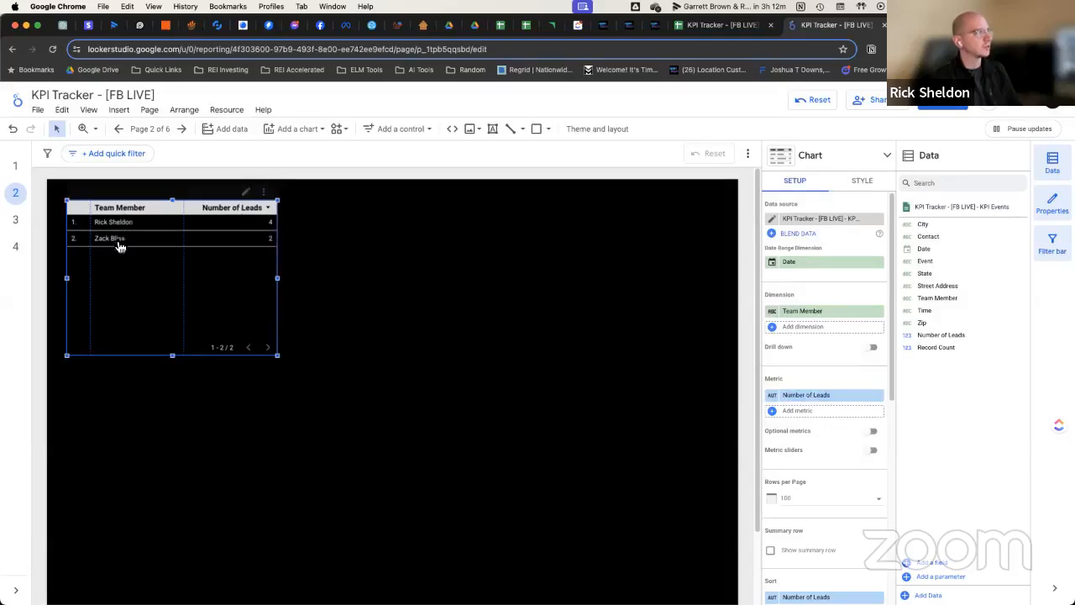
- Set the page 1 treemap's metric to Number of Leads and its dimension to Team Member
click(554, 360)
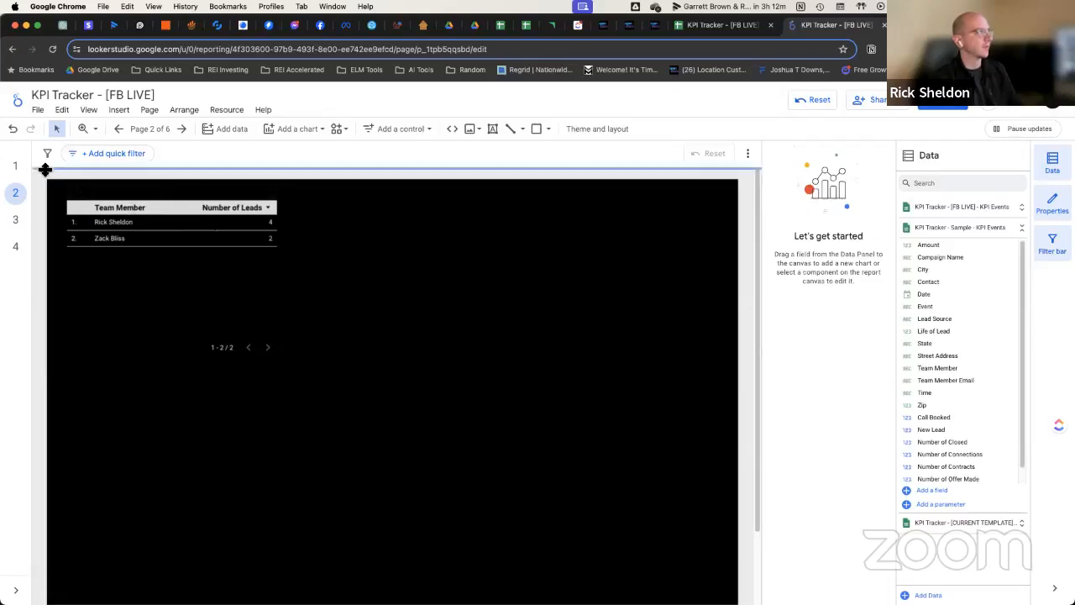
click(15, 165)
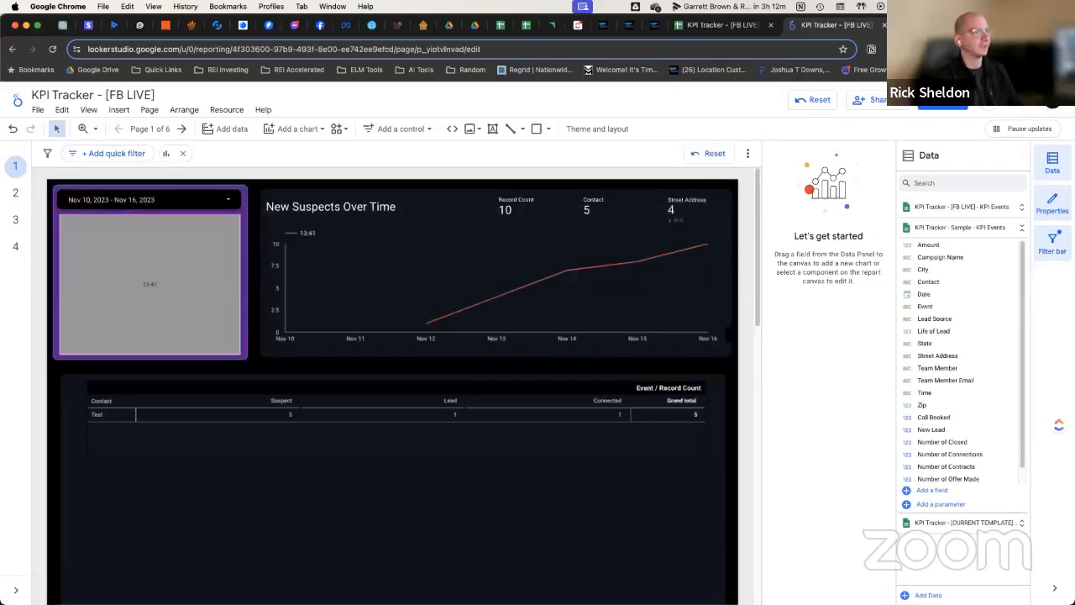
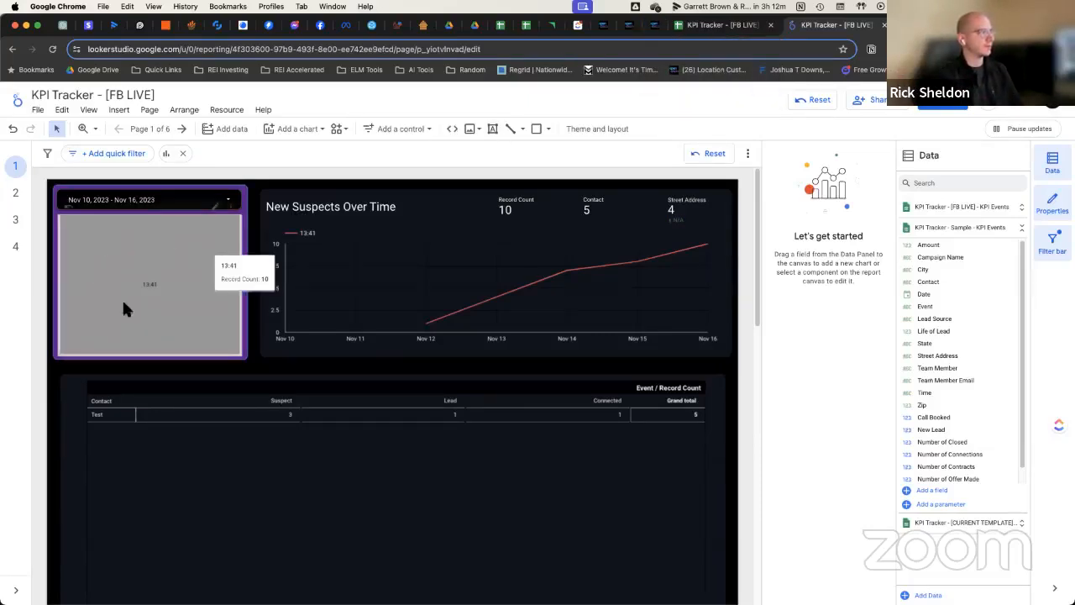
click(166, 320)
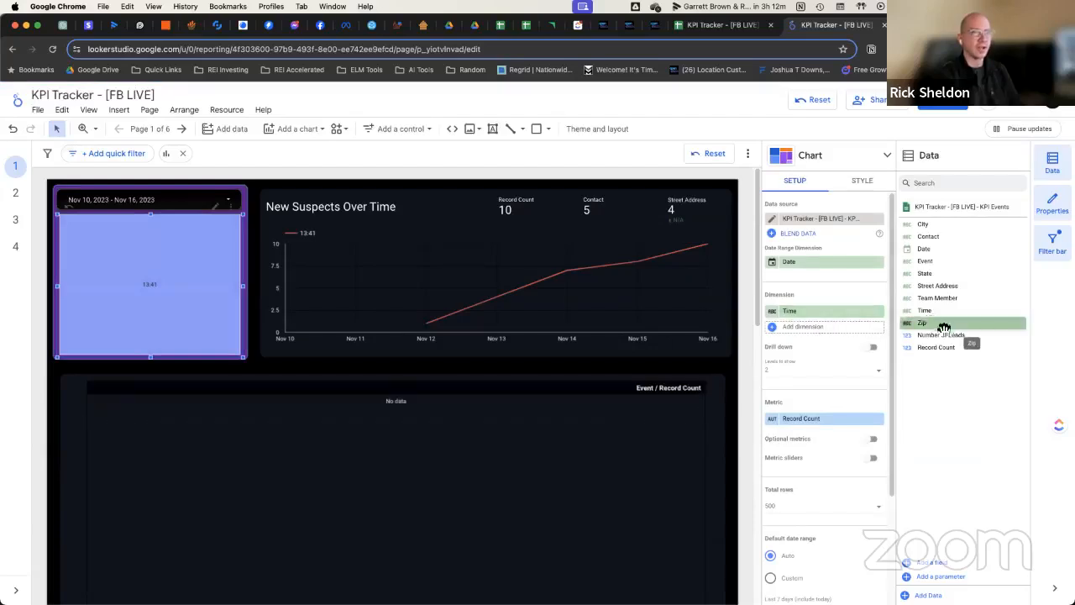
drag(939, 334, 837, 417)
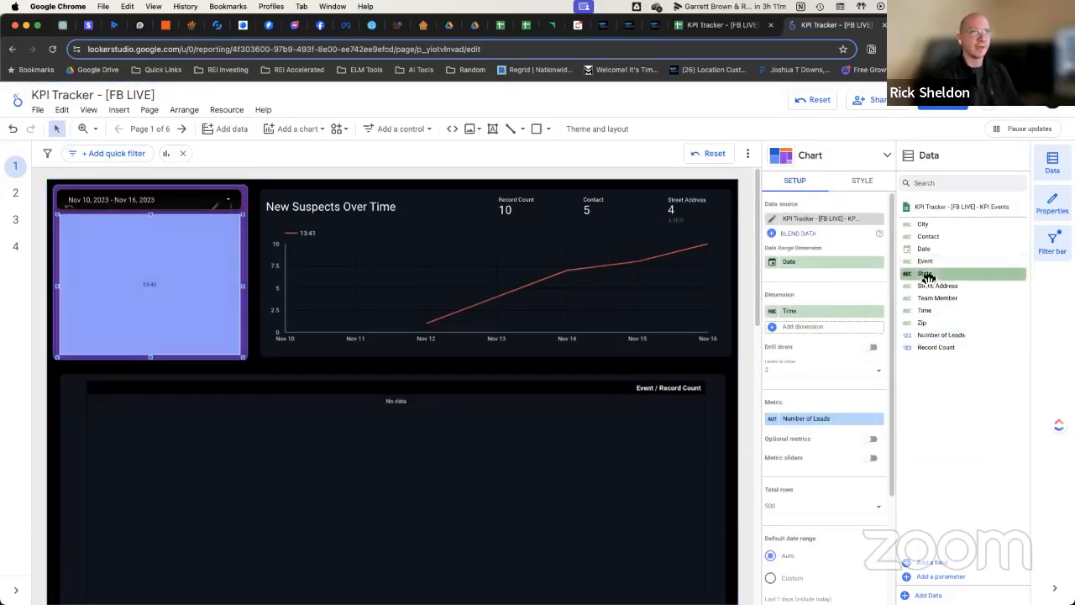
drag(937, 303, 838, 326)
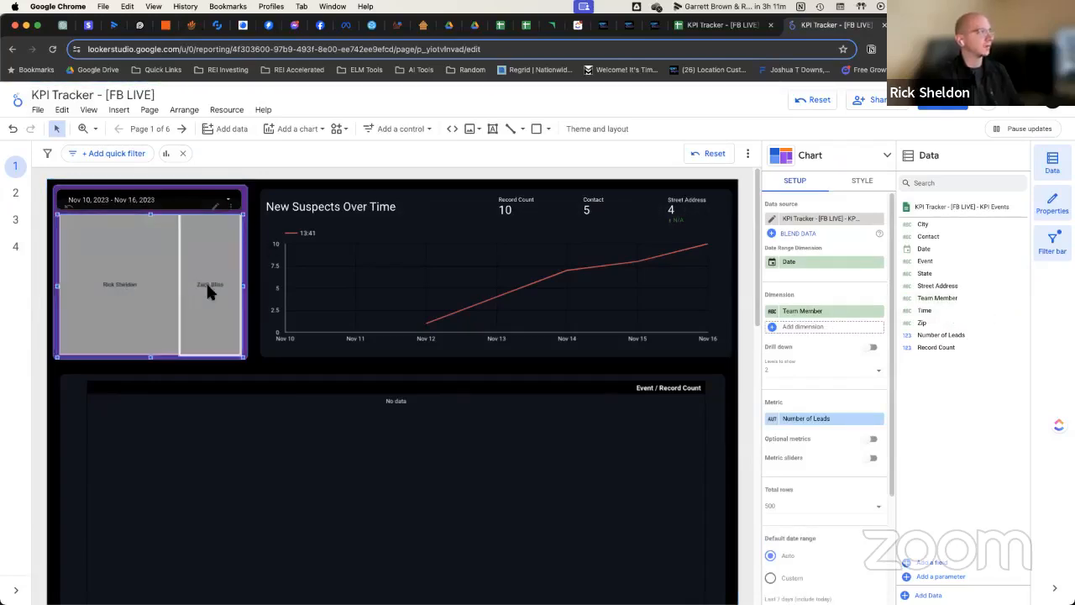
- Compare the page 2 leads table with the page 1 treemap and clear the treemap's cross-filter selection
click(16, 193)
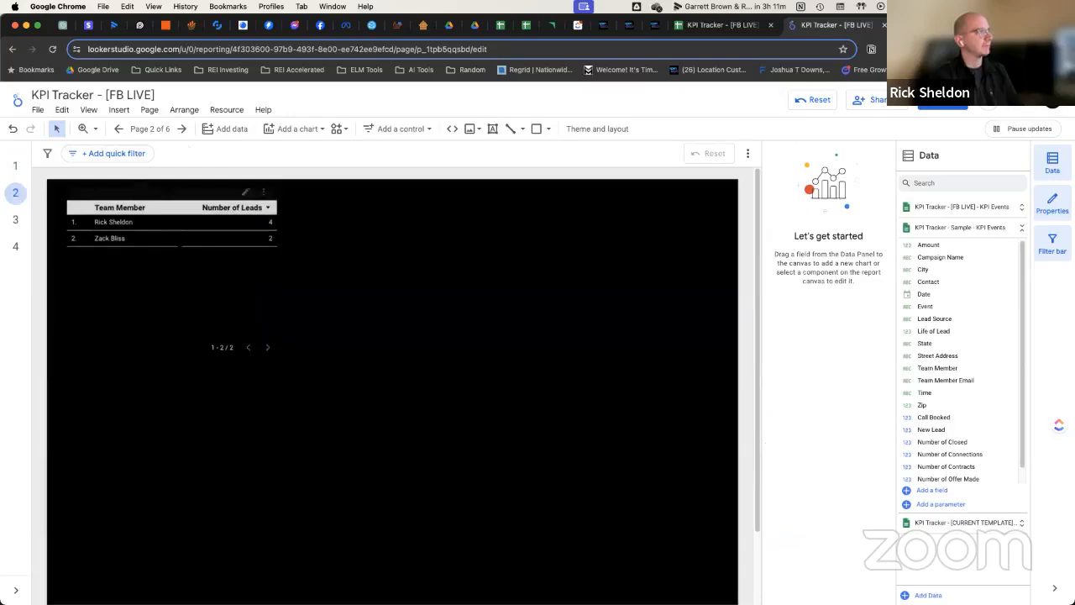
click(14, 168)
click(139, 281)
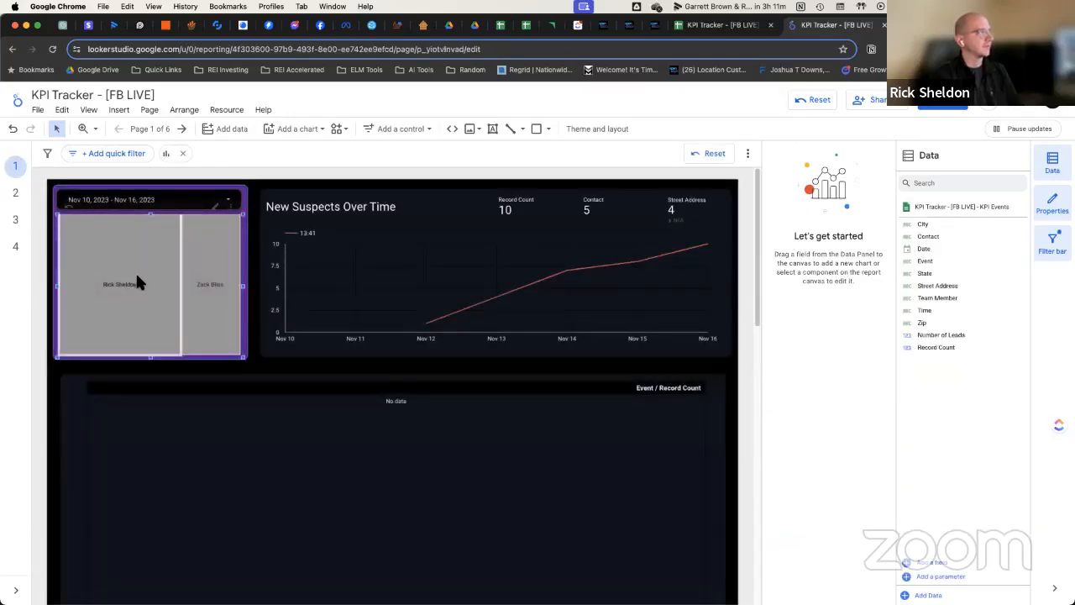
click(137, 279)
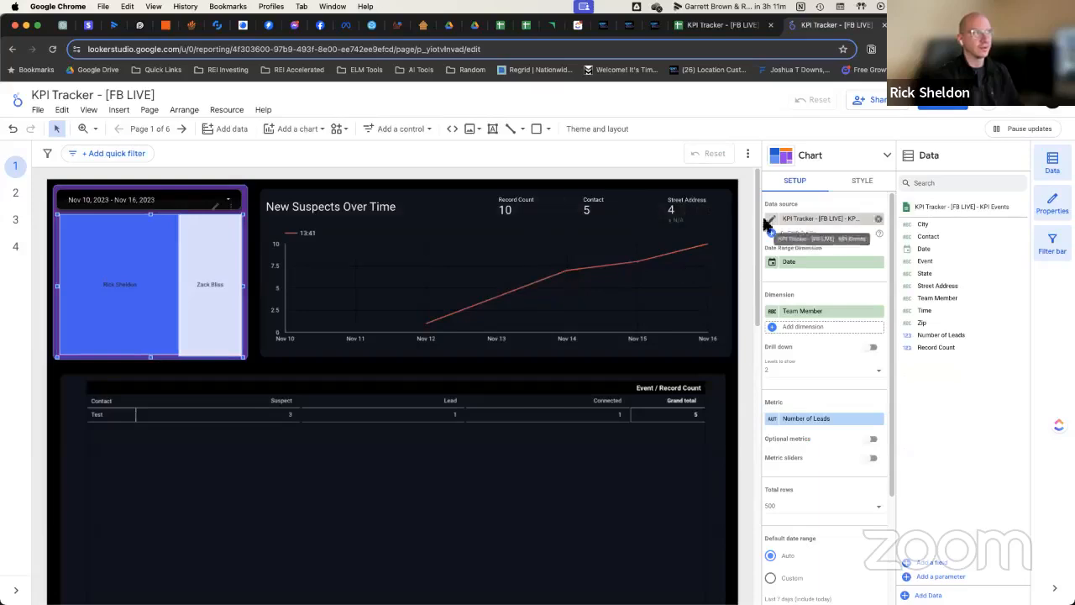
- Replace the Record Count scorecard's metric with Number of Leads
click(529, 203)
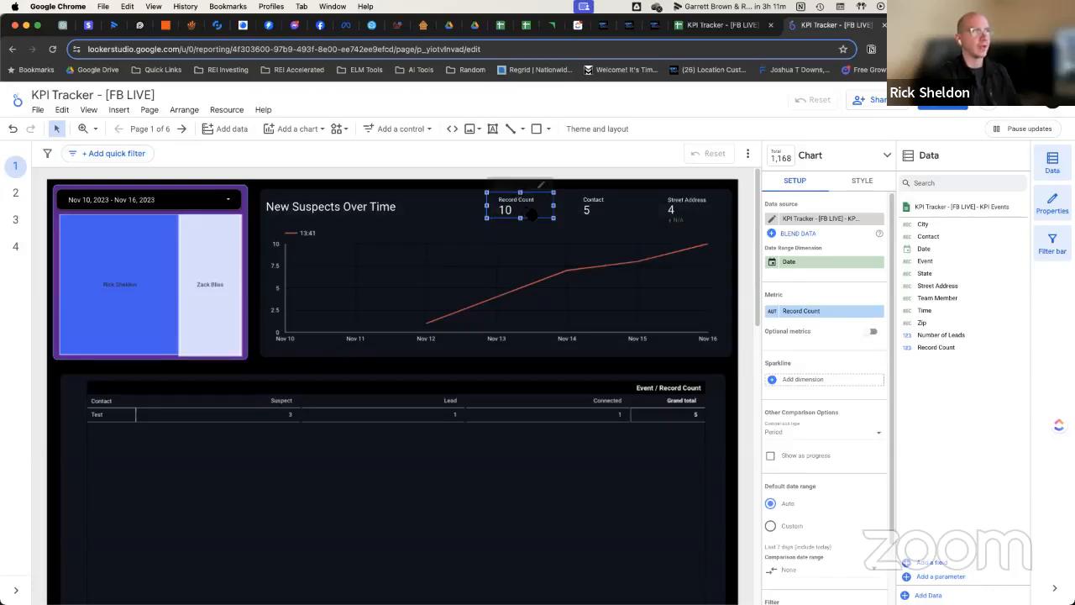
drag(966, 335, 865, 310)
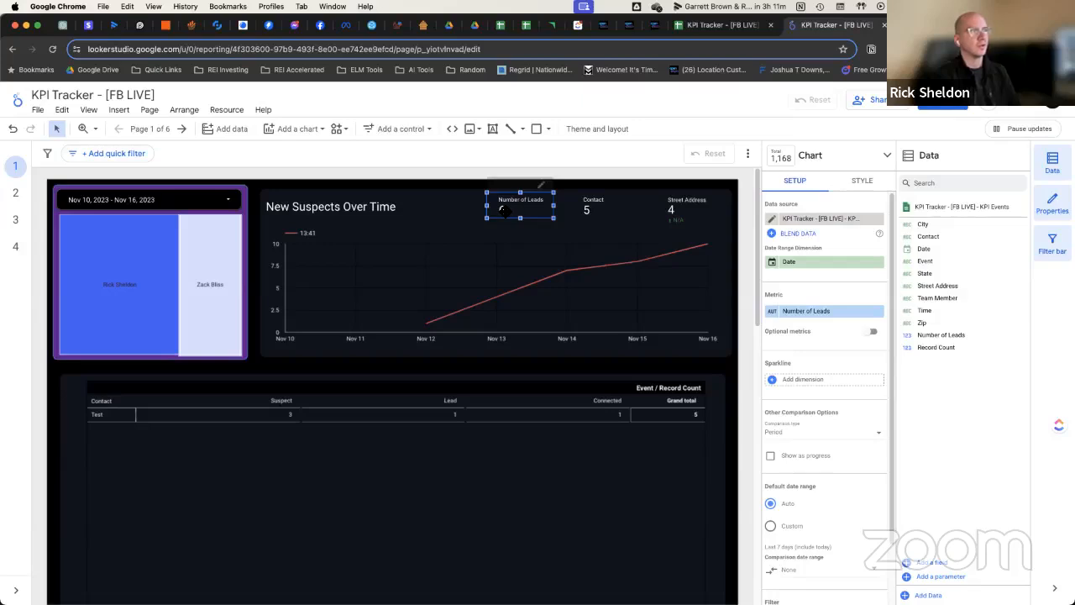
- Select the Contact scorecard and copy the formula of the Number of Leads calculated field
click(593, 207)
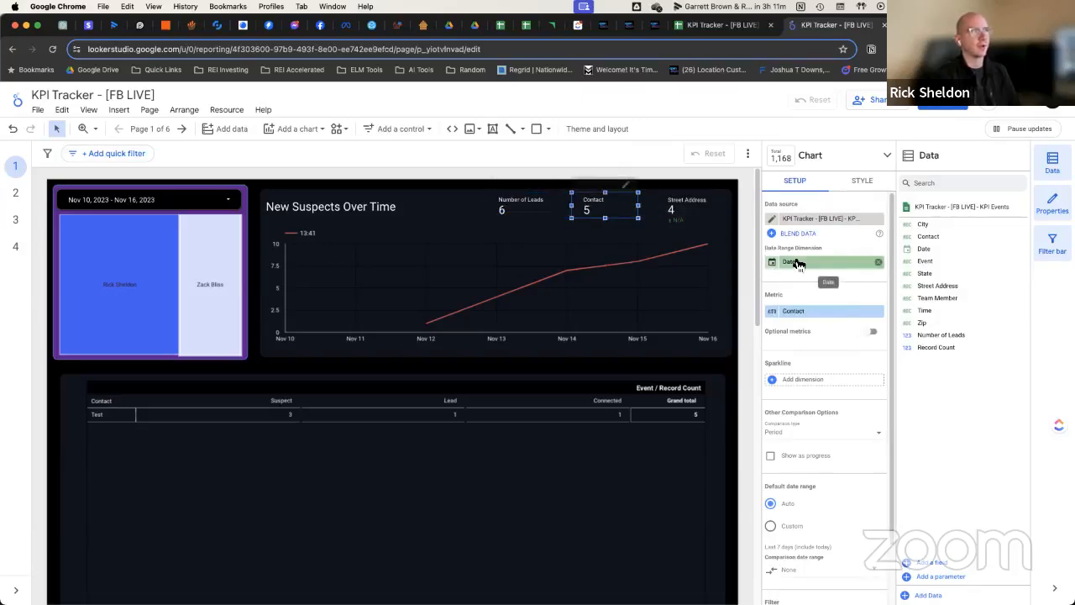
click(907, 336)
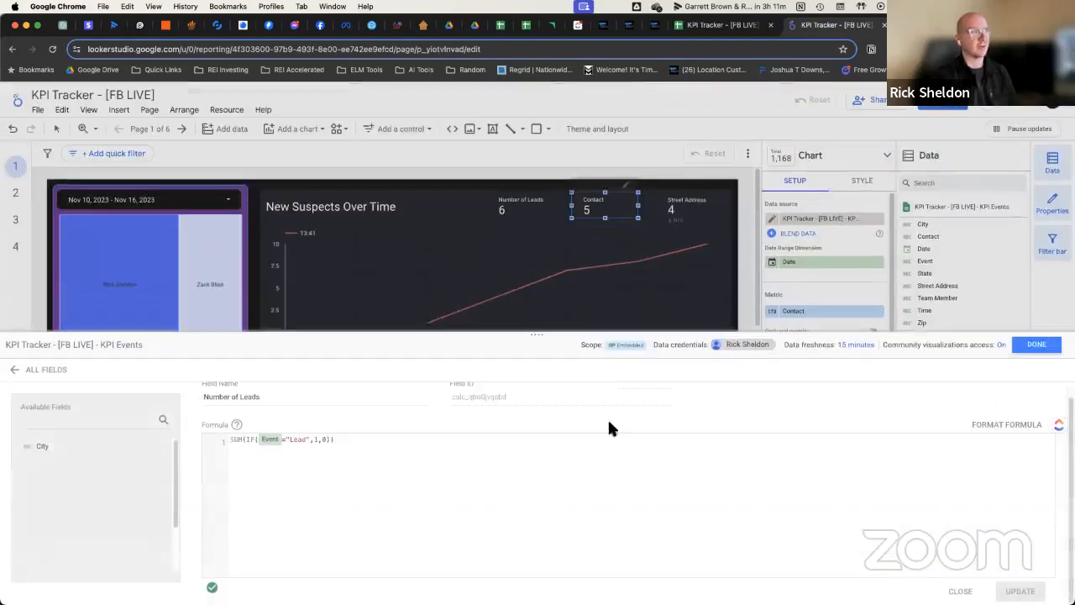
triple_click(424, 451)
key(super+c)
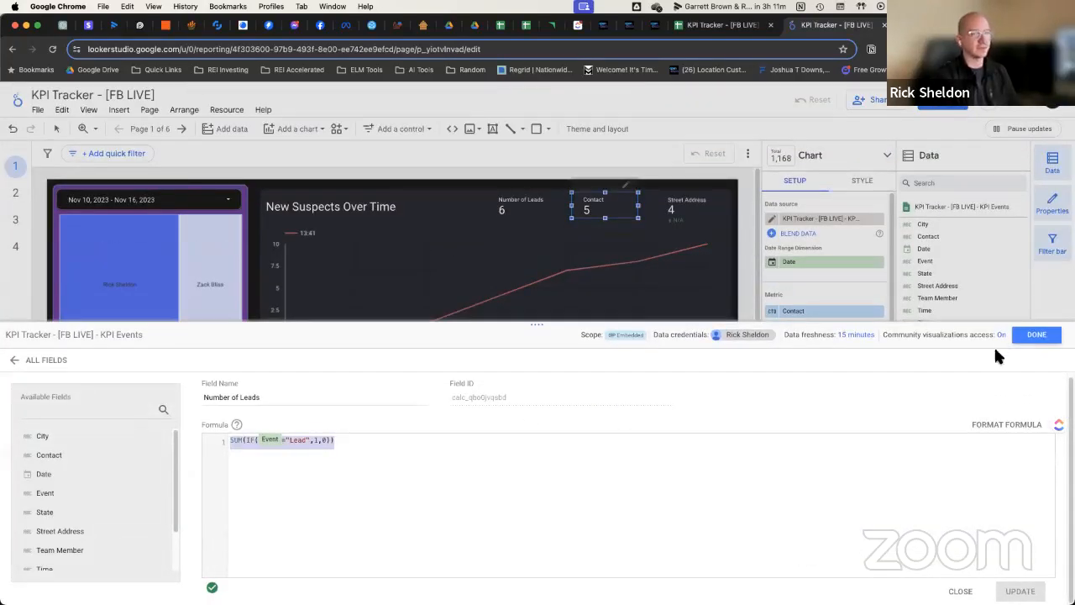
click(1037, 336)
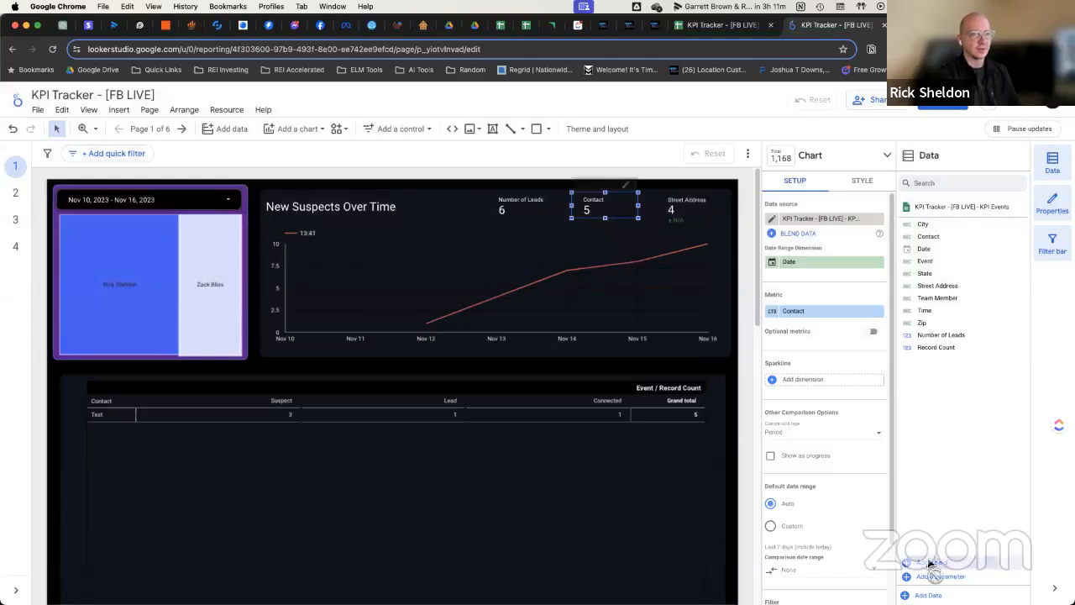
- Create a calculated field named Number of Offers Made with the copied formula adapted to SUM(IF(Event="Offer Made",1,0))
click(931, 563)
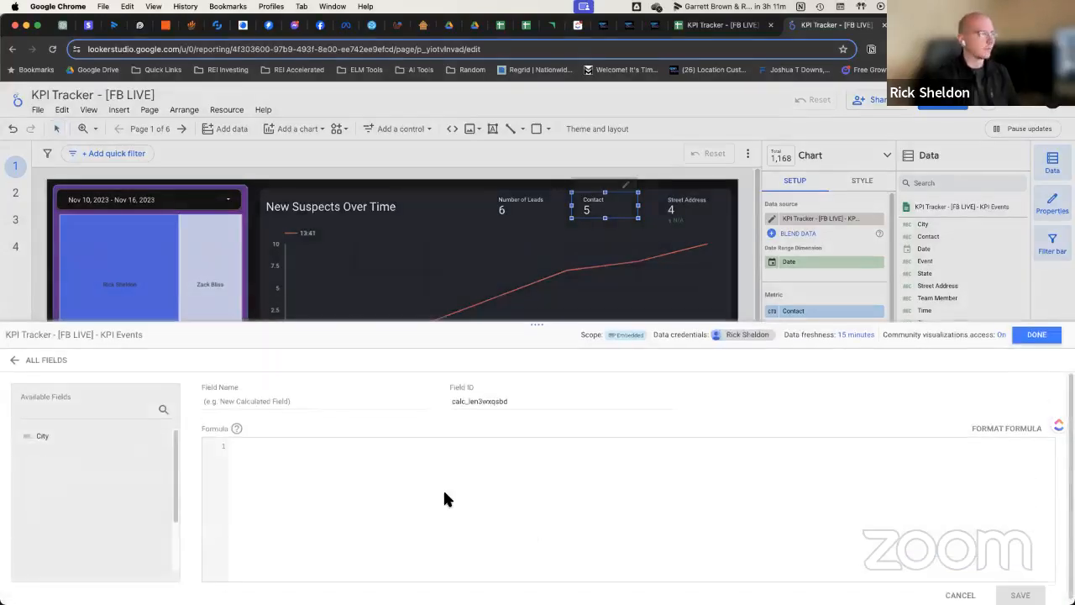
click(321, 400)
text(Number of Offers Made)
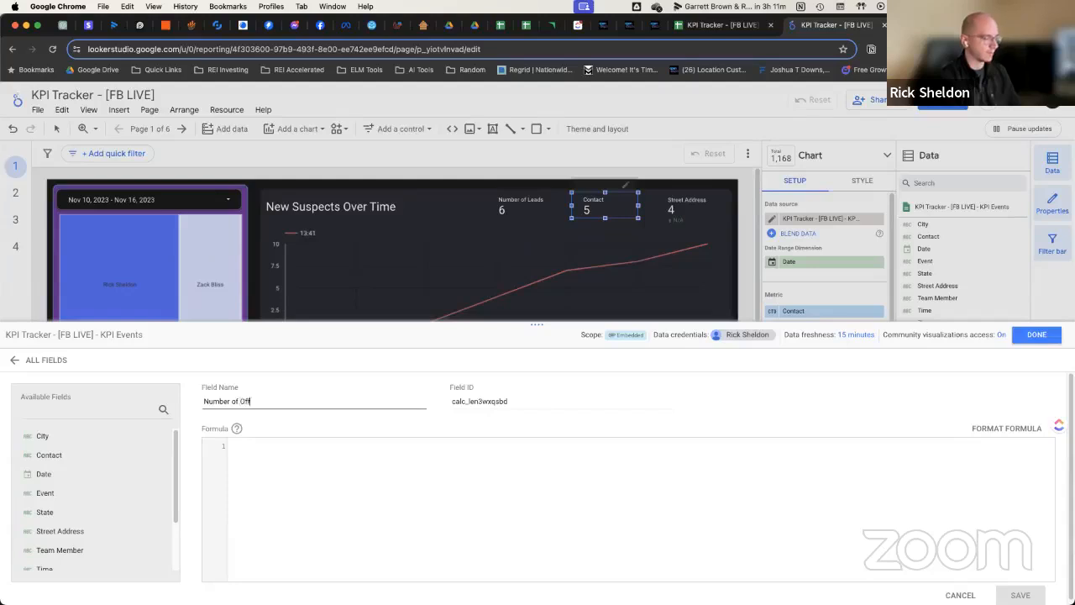
click(335, 452)
key(super+v)
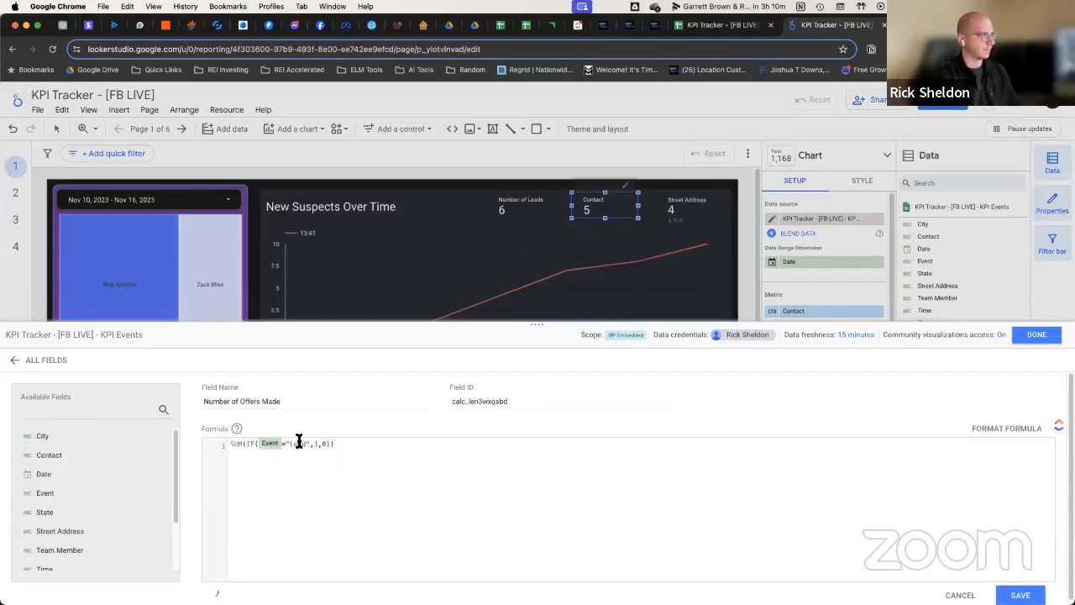
double_click(298, 443)
text(Offer Ma)
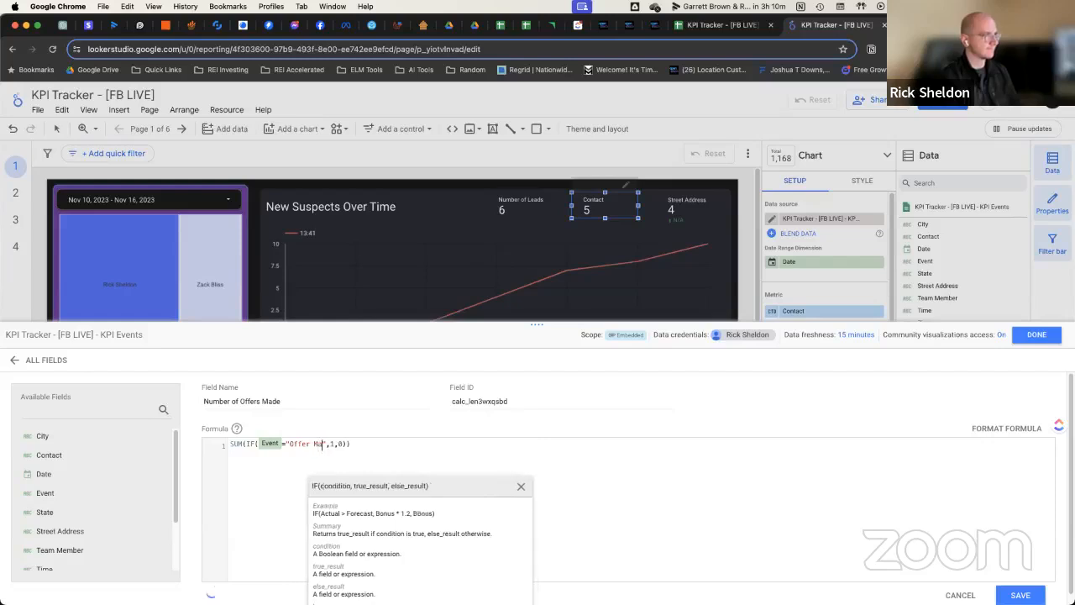
text(de)
click(649, 468)
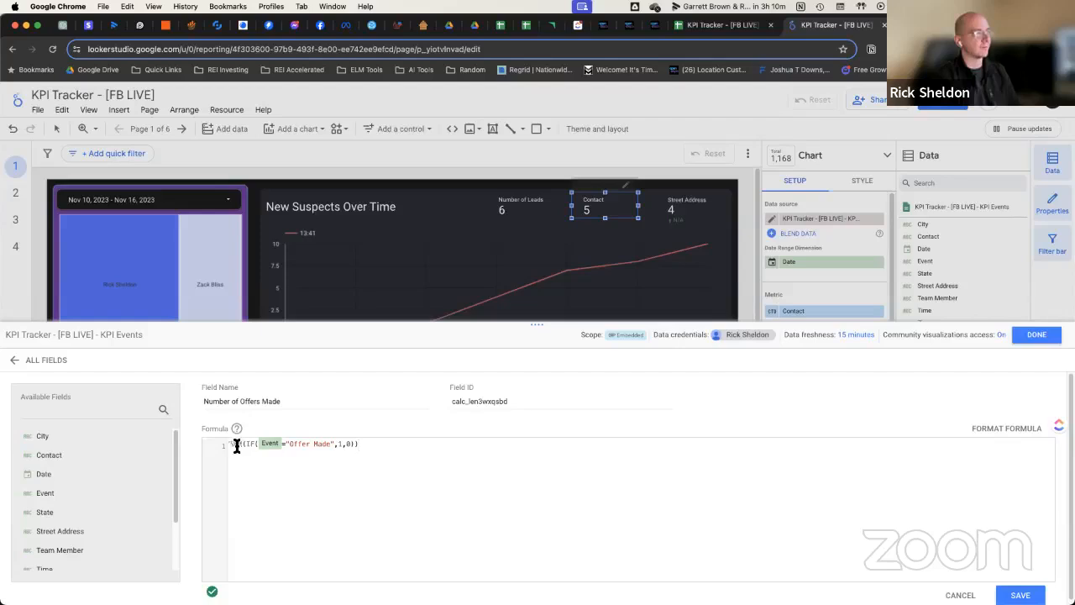
- Save the calculated field and replace the Contact scorecard's metric with Number of Offers Made
click(1020, 595)
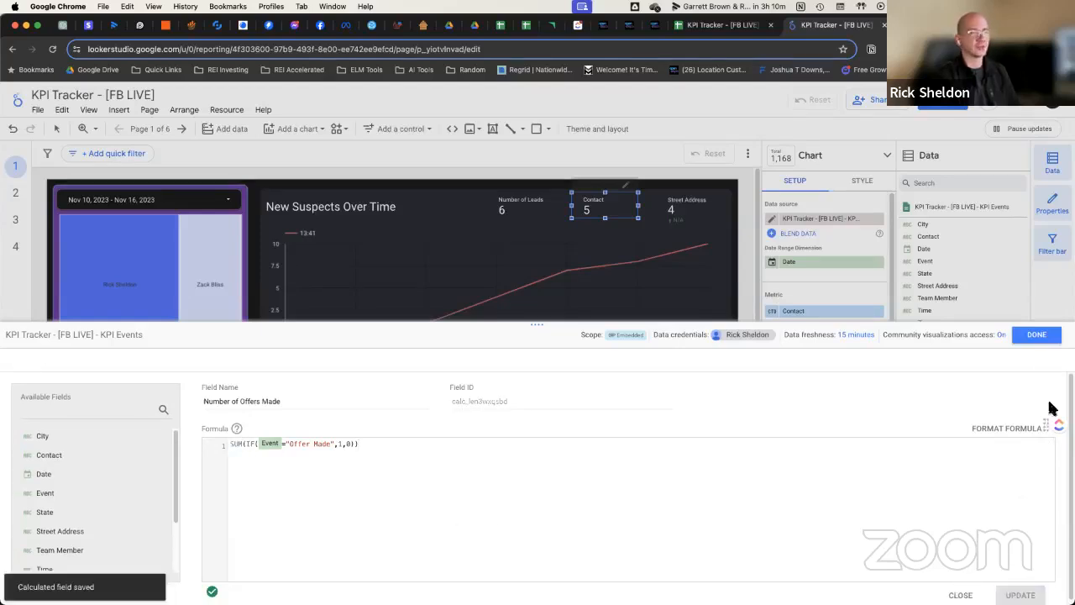
click(1039, 334)
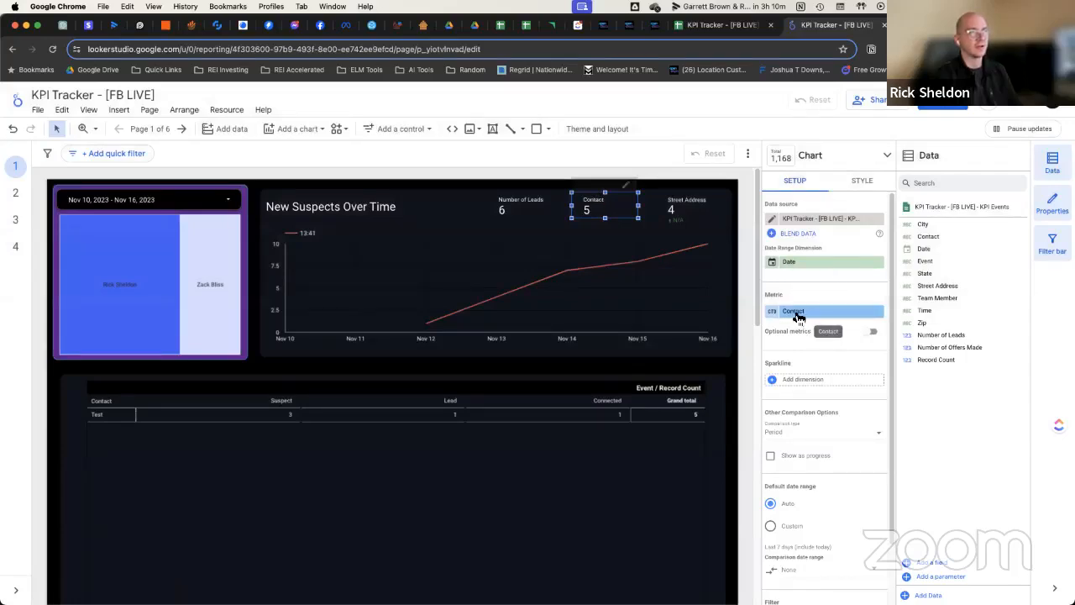
drag(954, 350, 824, 311)
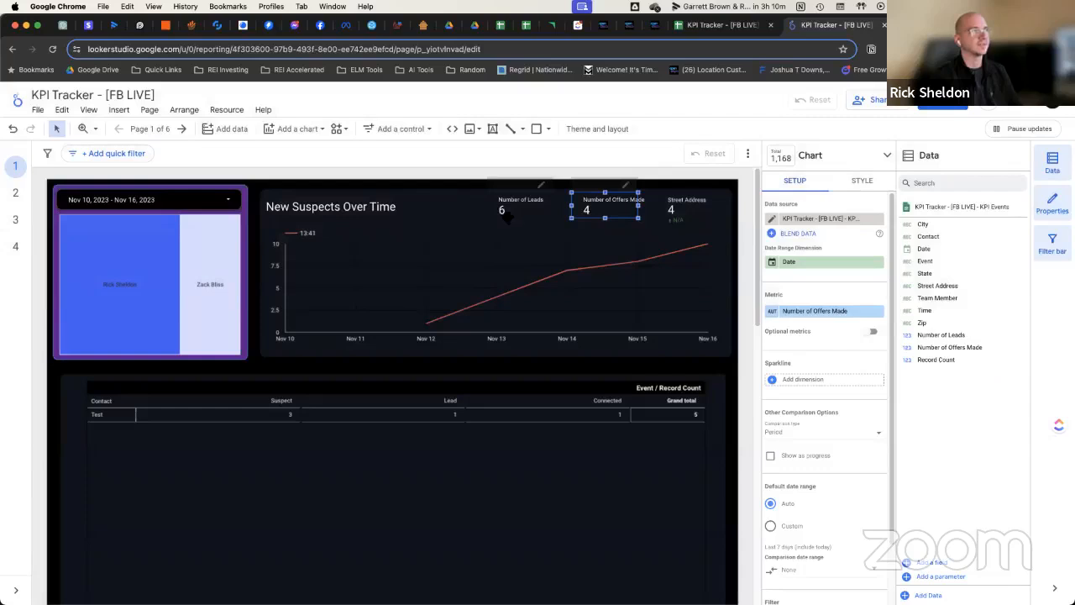
- Select the Street Address scorecard and start a new calculated field named Offer Rate
click(681, 210)
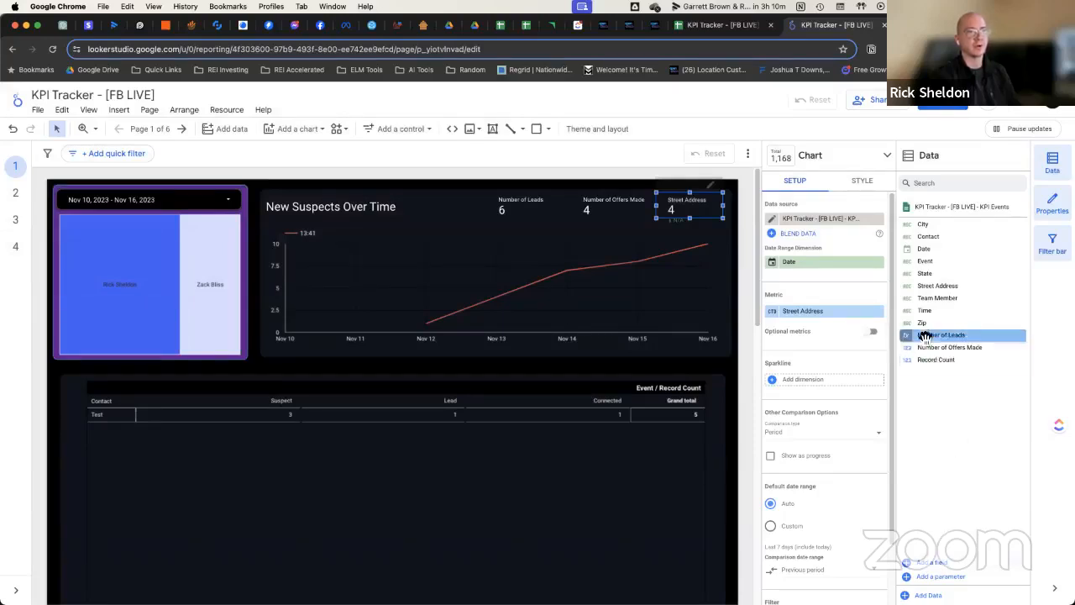
drag(922, 334, 937, 495)
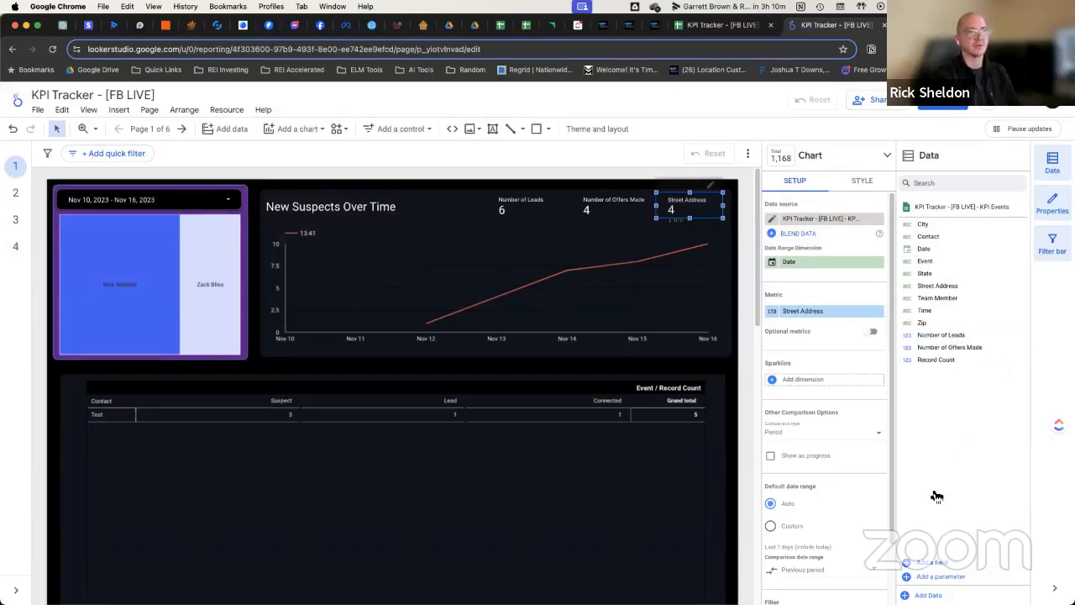
click(931, 565)
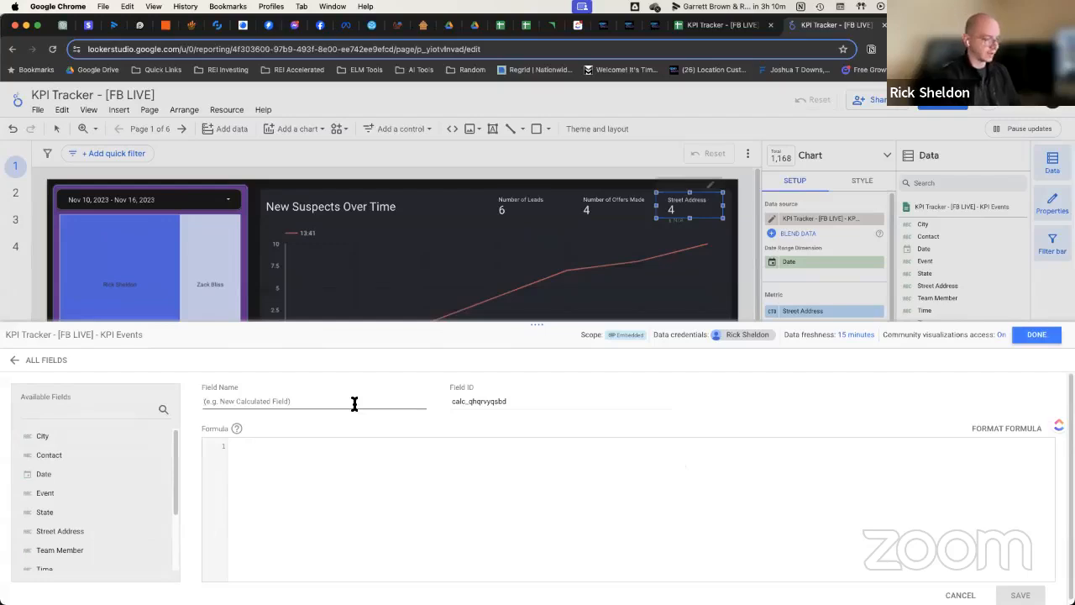
click(355, 404)
text(Offer Rate)
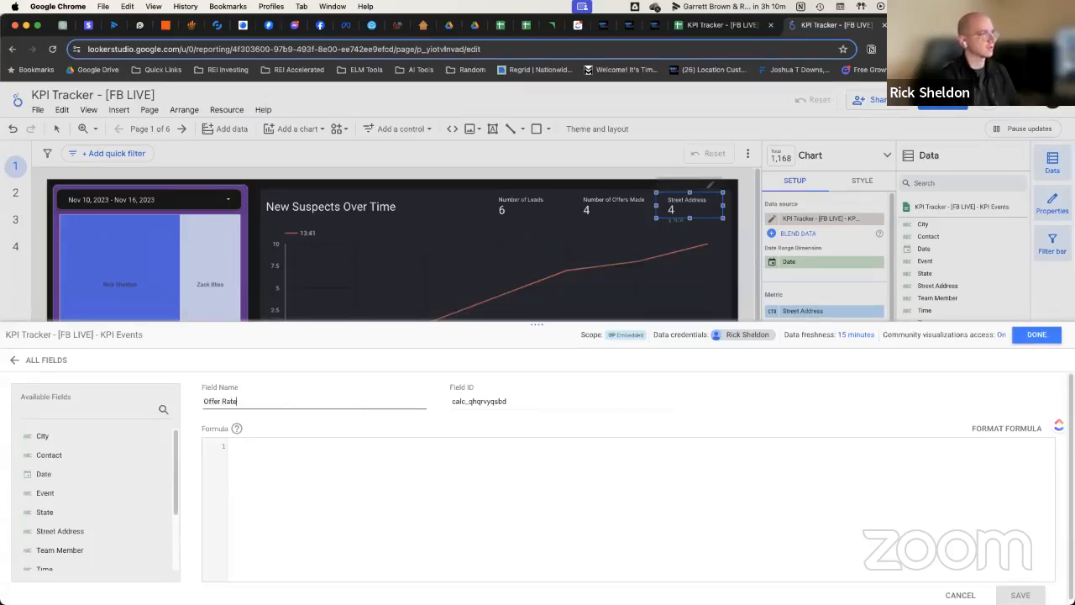
click(340, 448)
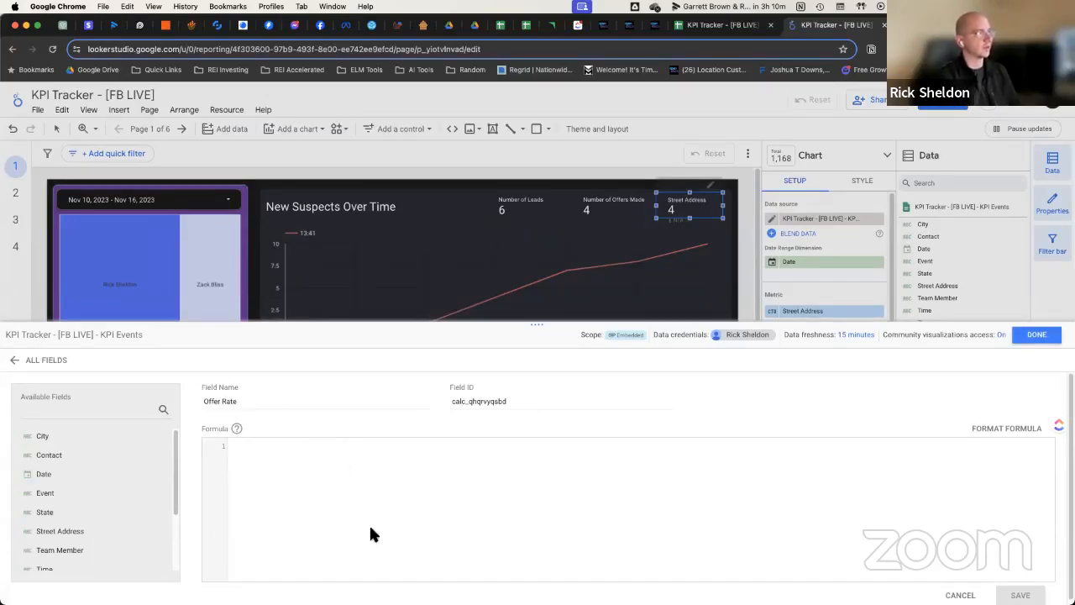
text(SUM(IF( Event ="Lead",1,0)))
key(super+a)
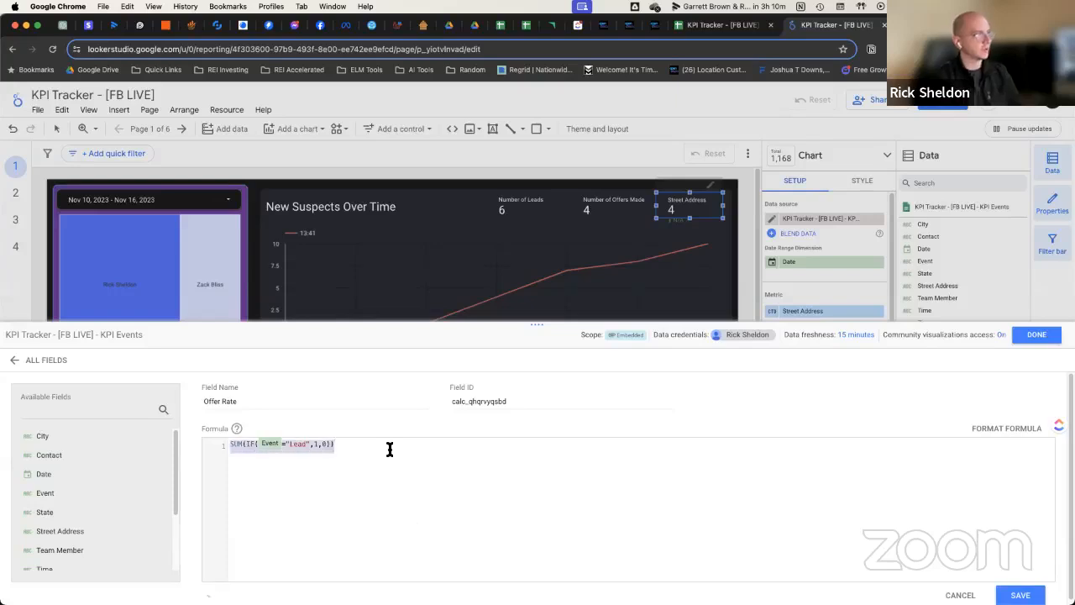
key(BackSpace)
- Set the Offer Rate formula to Number of Offers Made / Number of Leads and save the field
scroll(109, 477, down, 3)
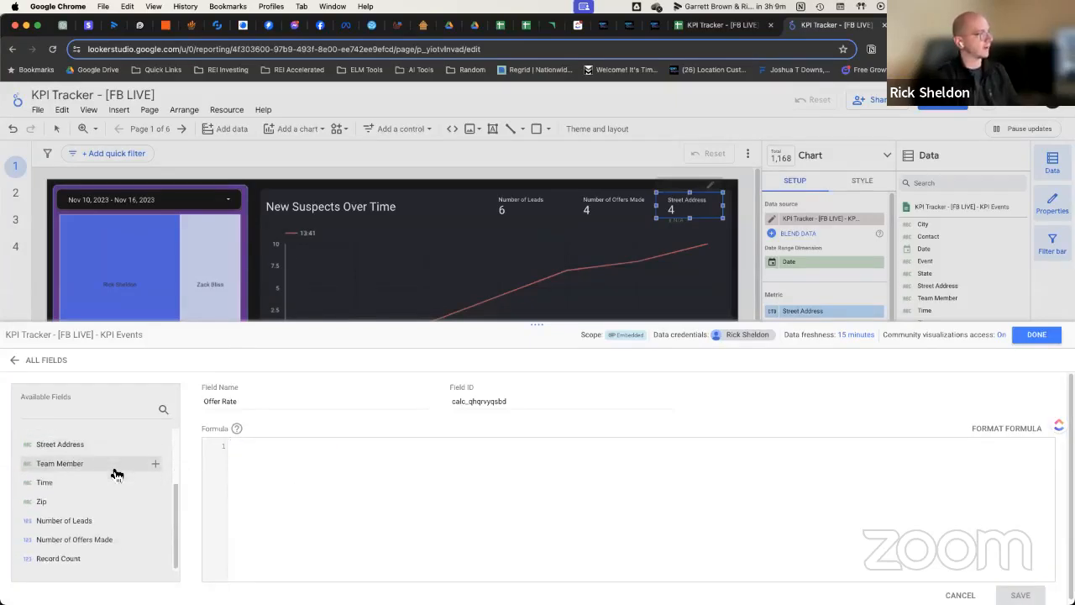
click(87, 546)
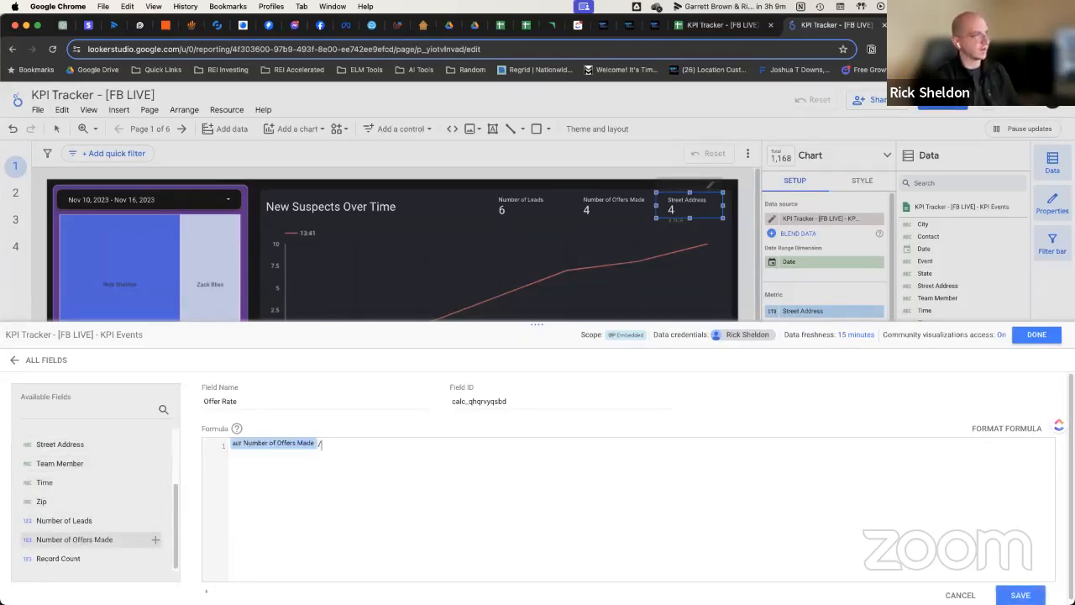
click(74, 523)
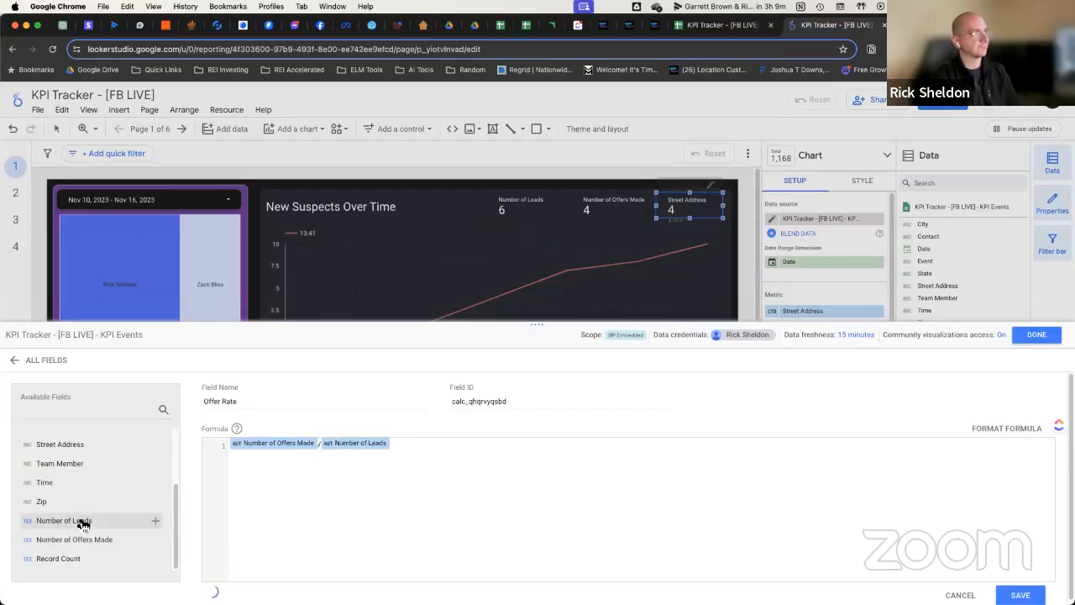
click(1021, 595)
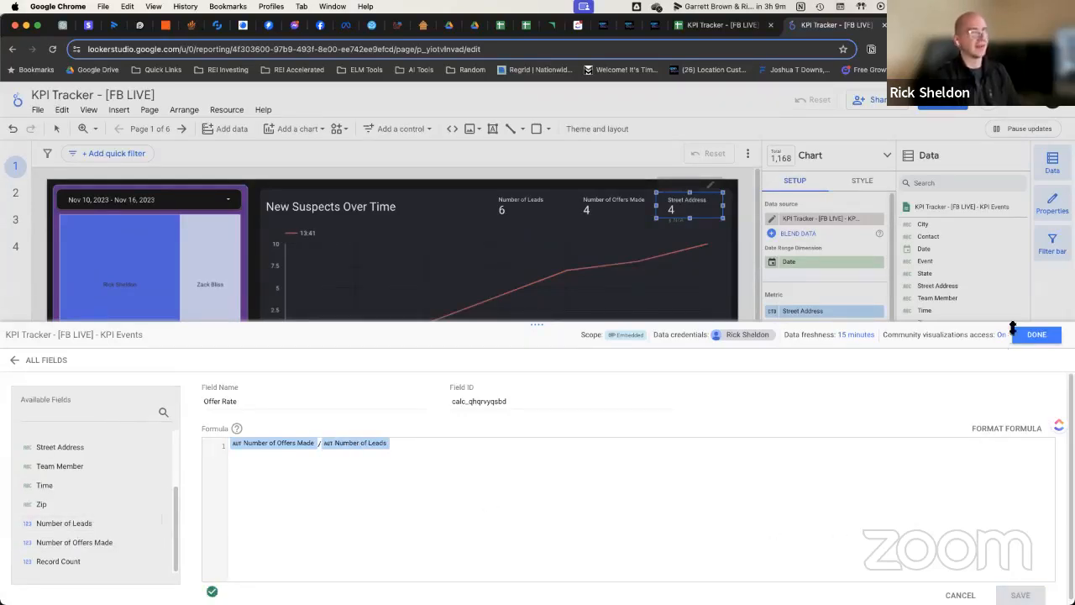
click(1035, 334)
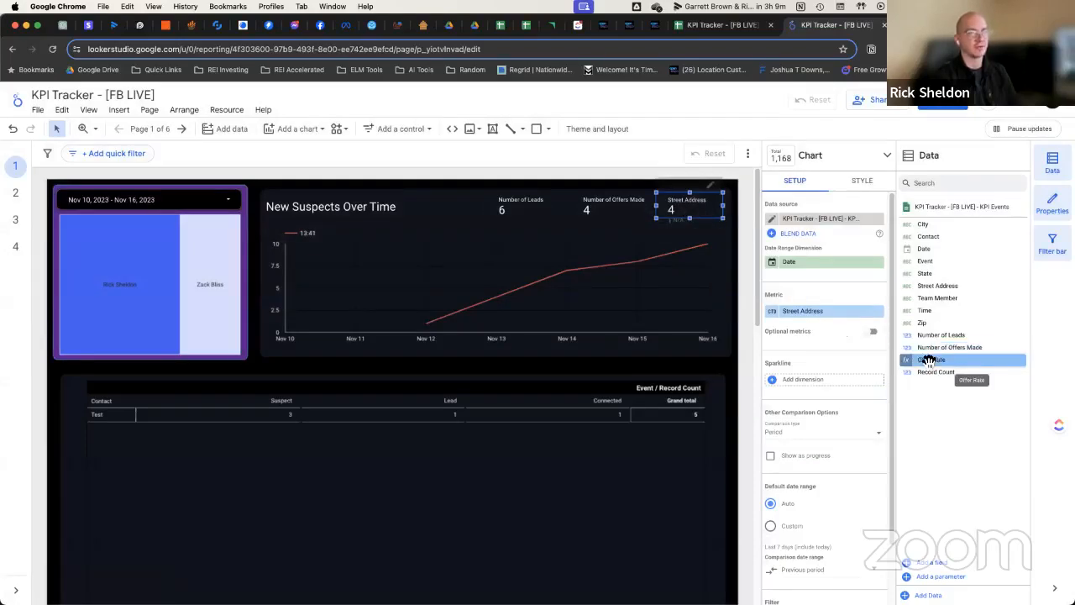
- Replace the Street Address scorecard's metric with Offer Rate and set its data type to Percent
drag(929, 359, 826, 314)
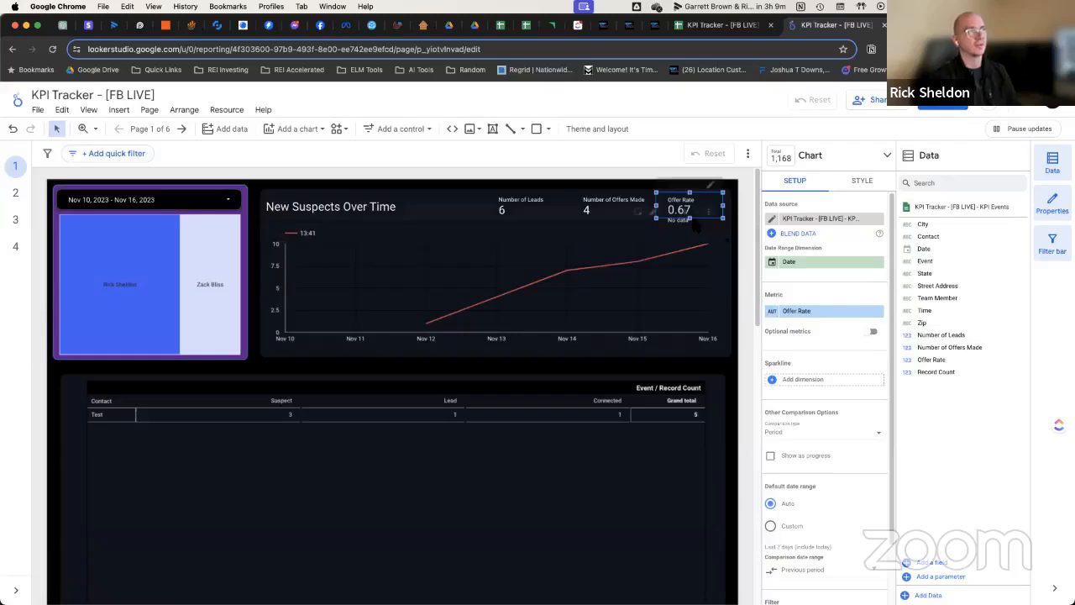
click(773, 312)
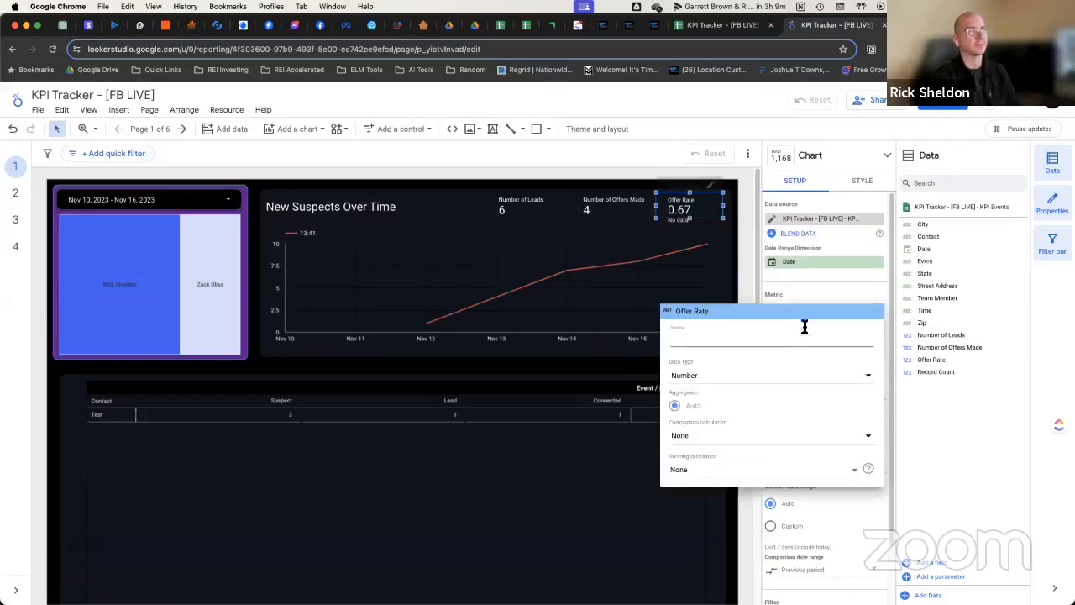
click(859, 280)
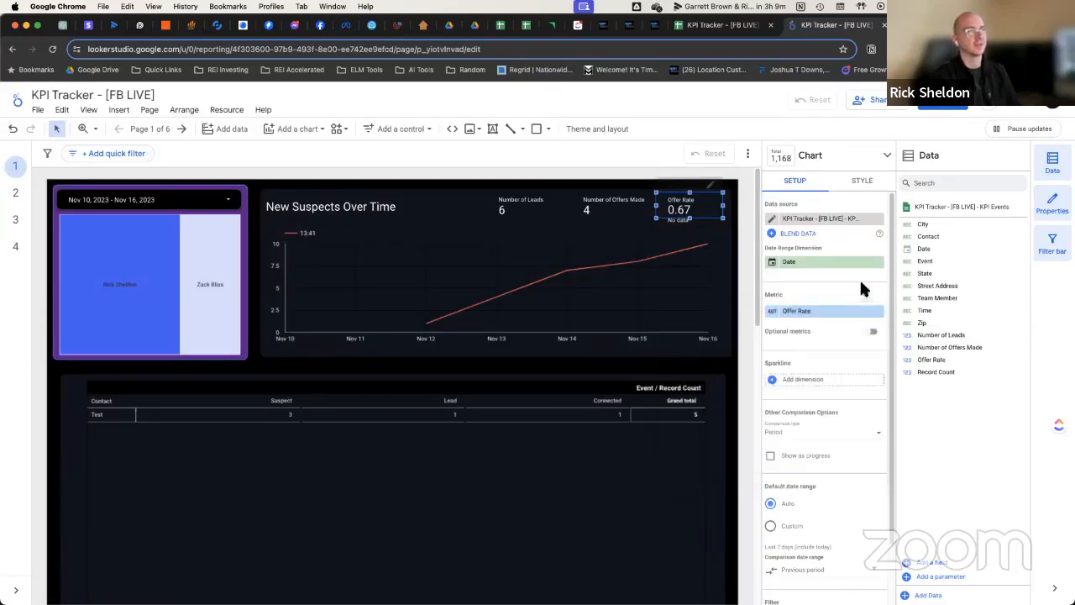
click(773, 313)
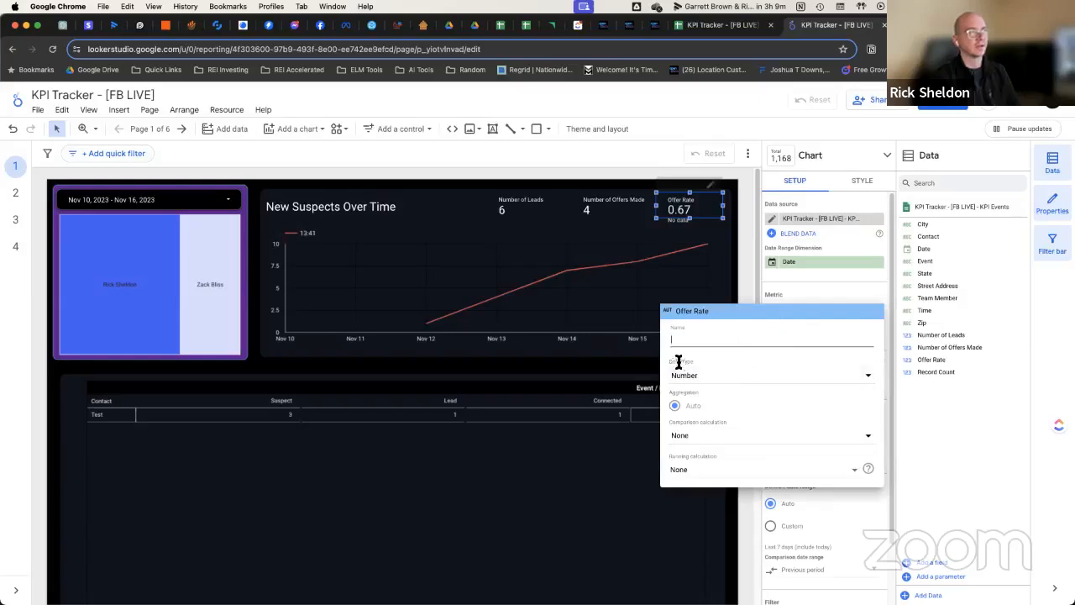
click(737, 383)
mouse_move(816, 384)
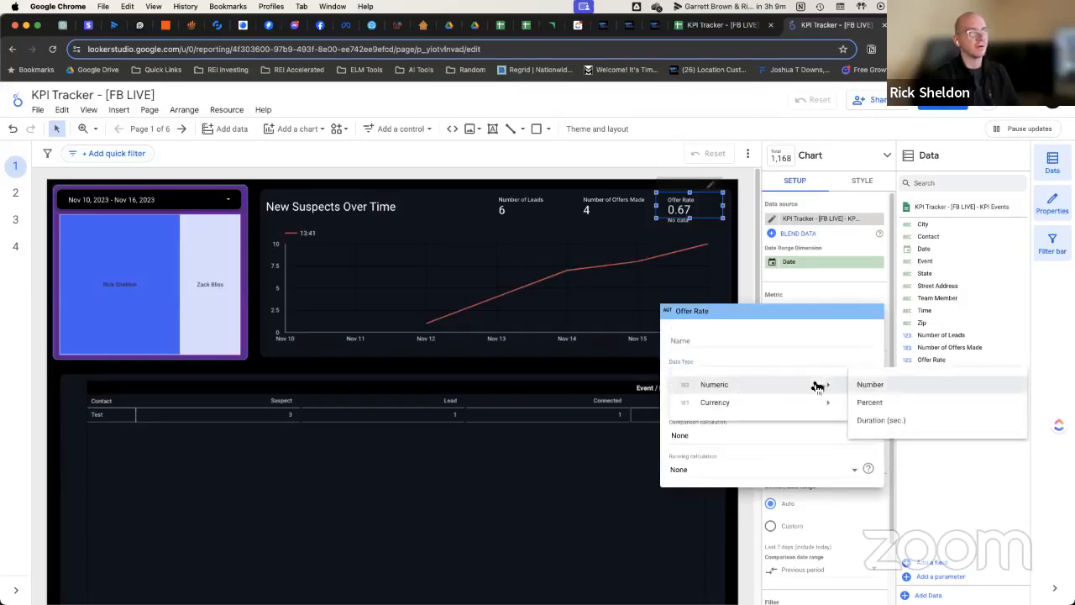
click(881, 401)
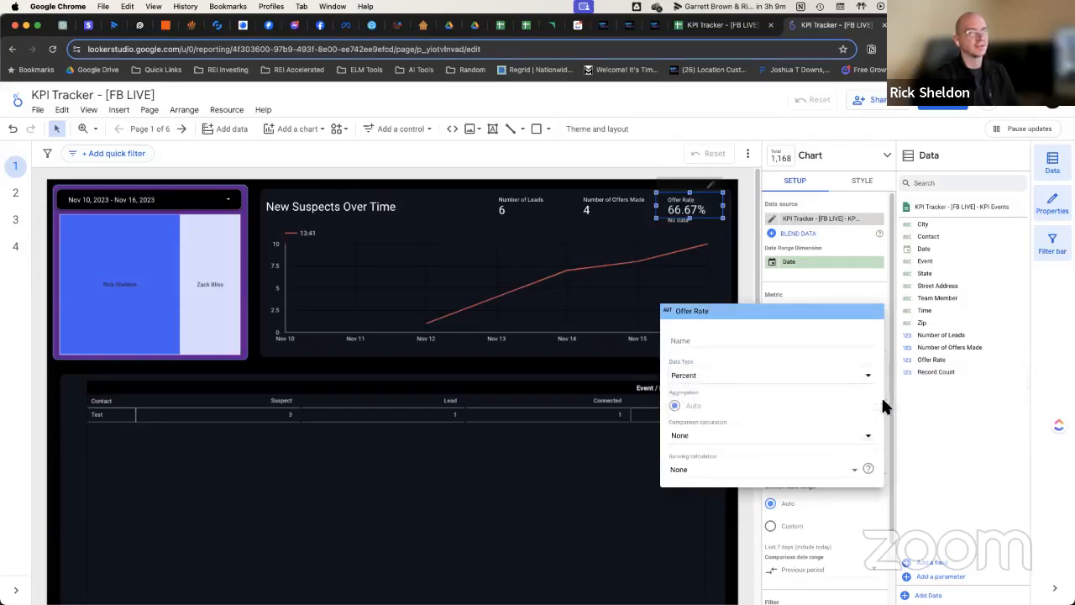
click(870, 286)
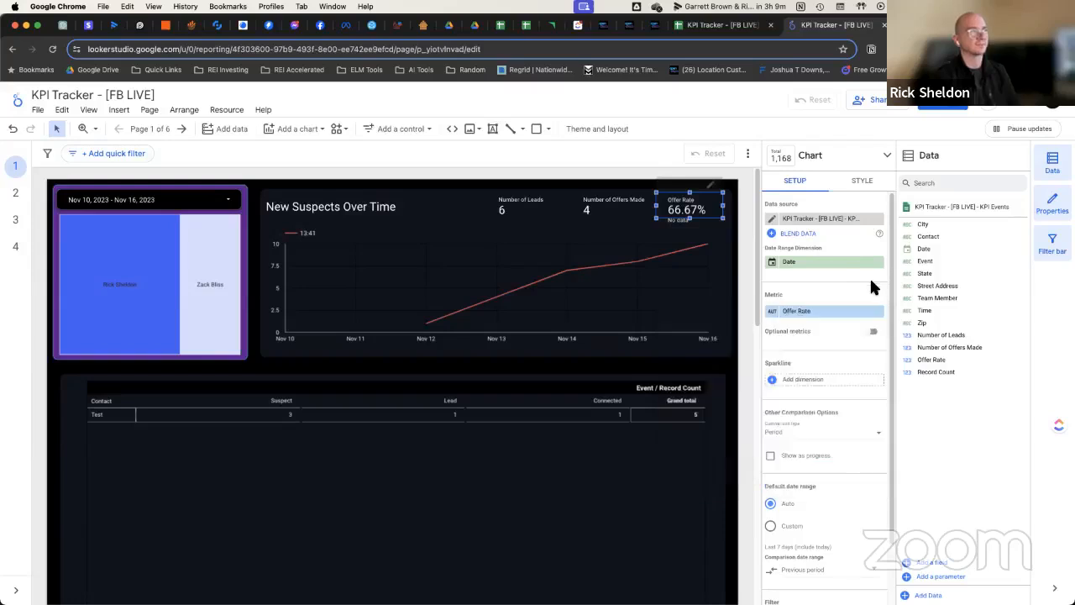
click(736, 279)
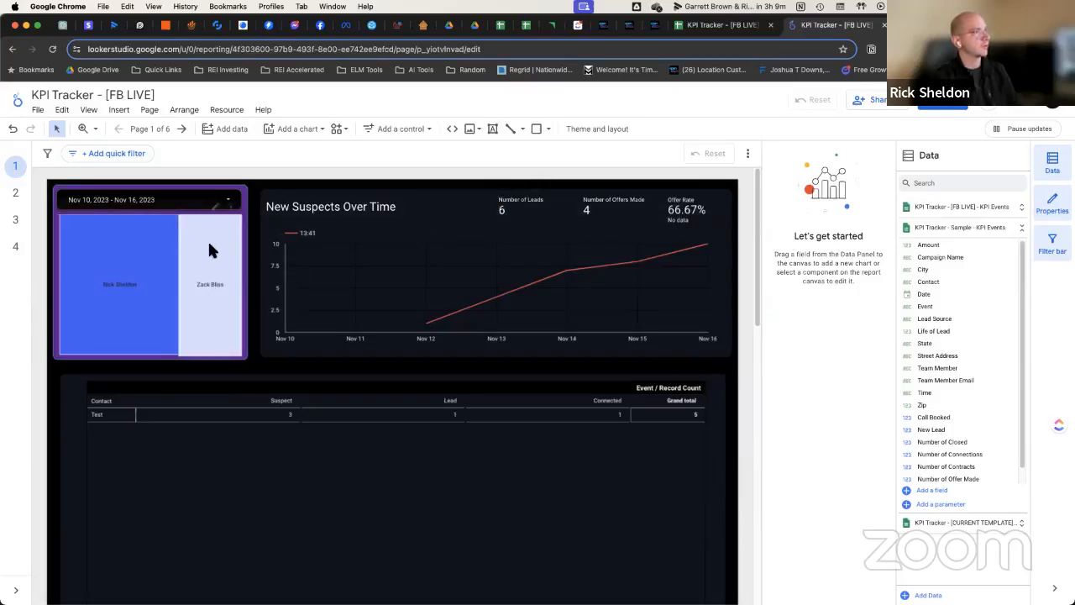
- Reassign Date and Event on the New Suspects Over Time line chart and replace its breakdown dimension with Team Member
mouse_move(210, 251)
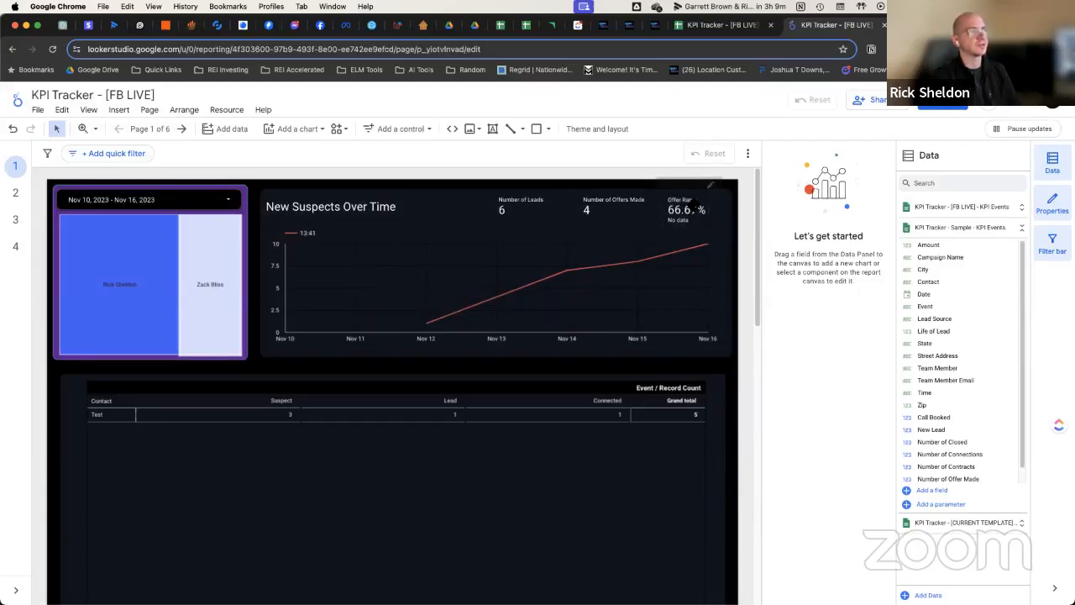
click(643, 309)
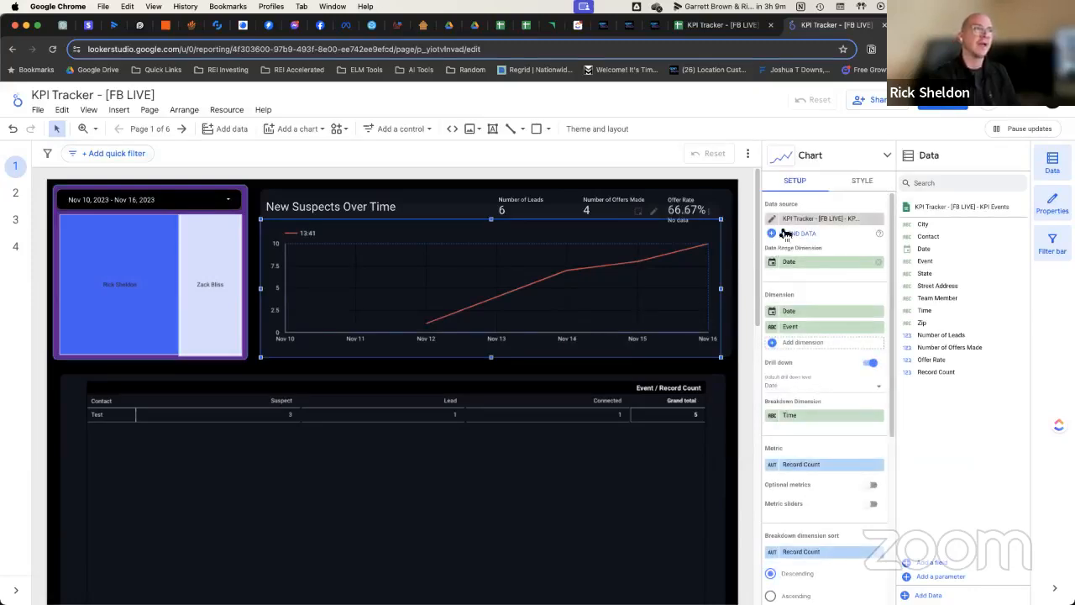
drag(949, 250, 832, 262)
drag(947, 251, 818, 326)
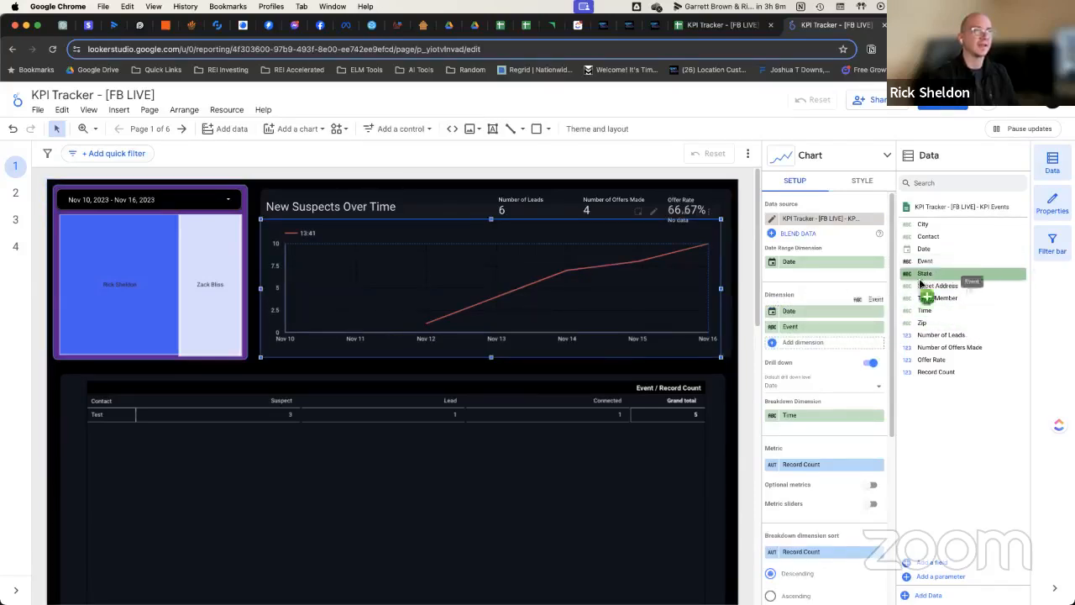
drag(929, 273, 839, 336)
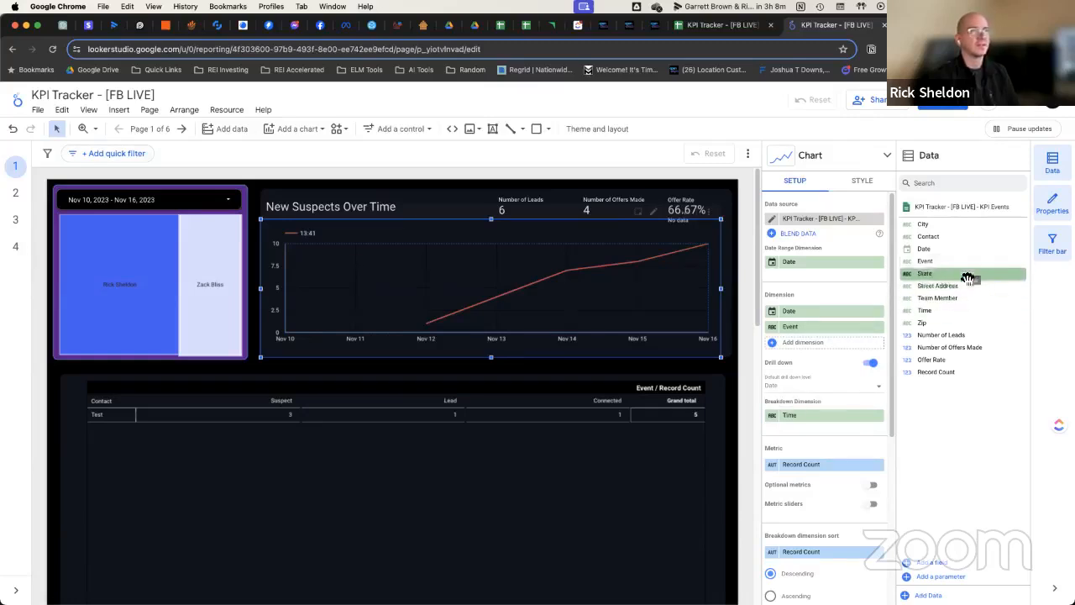
drag(952, 301, 837, 419)
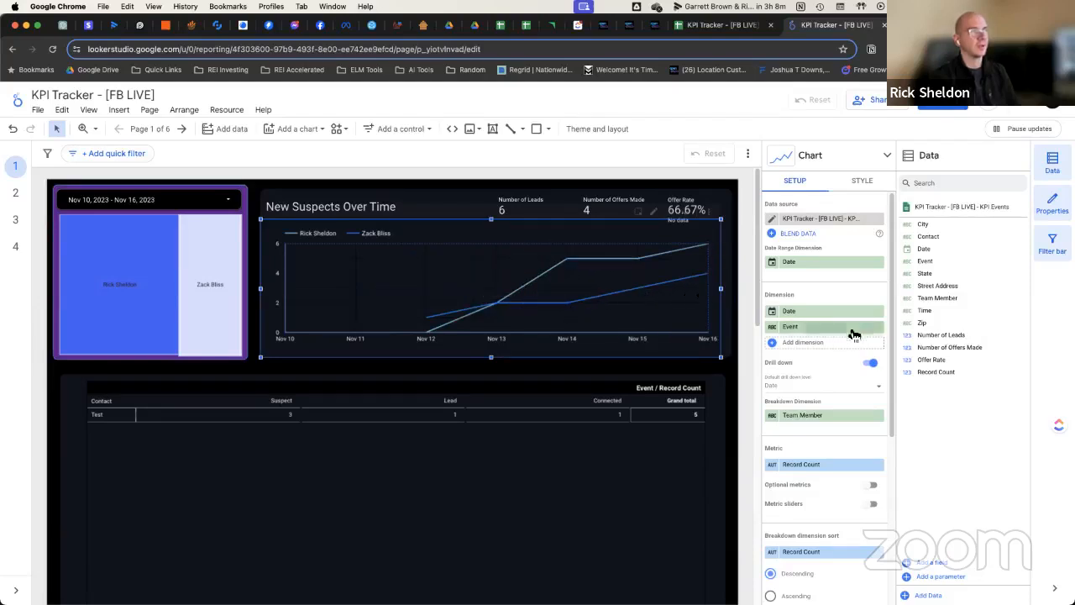
- Review the style settings of the line chart's series, including the cumulative options, and deselect the chart
click(862, 182)
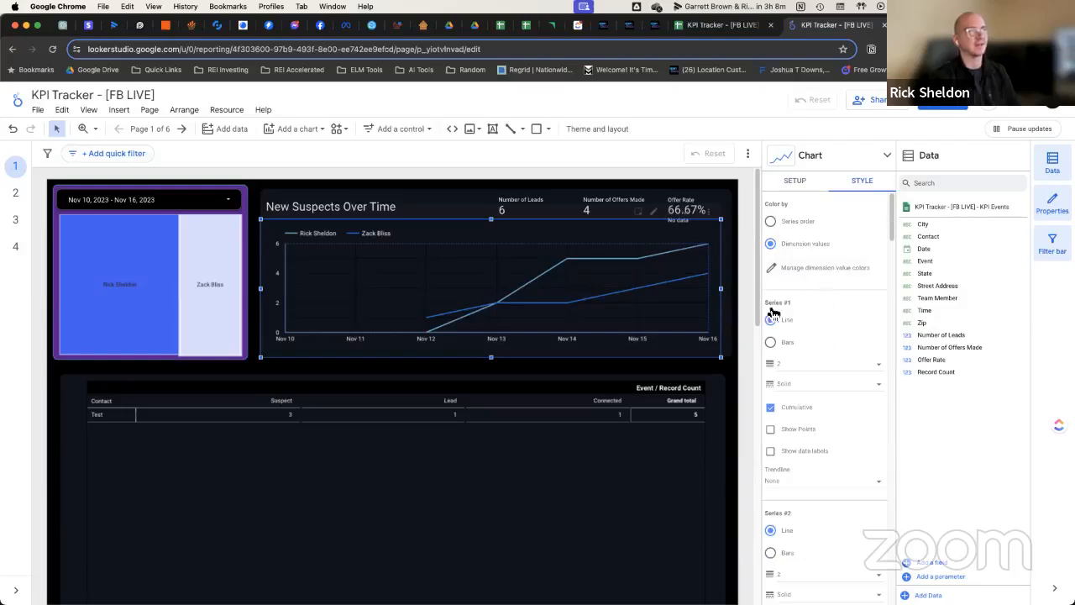
scroll(794, 329, down, 3)
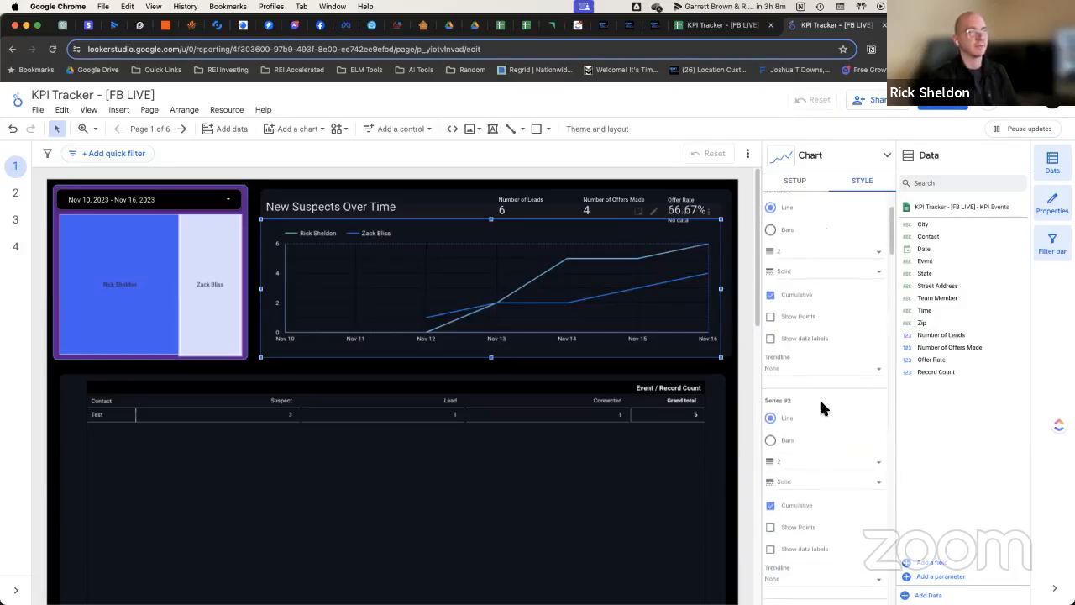
scroll(819, 398, down, 5)
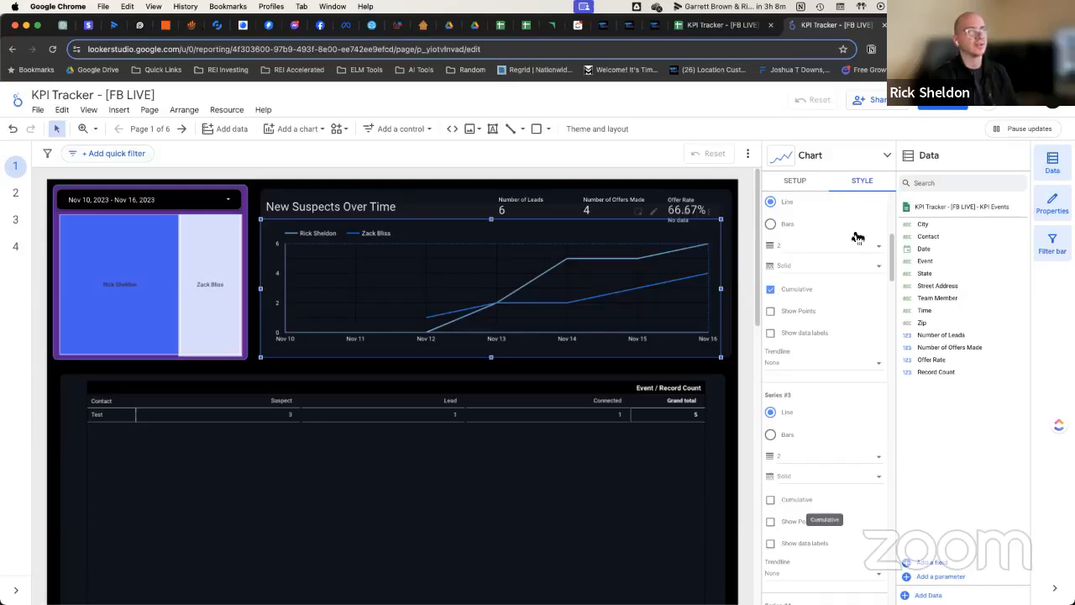
click(739, 250)
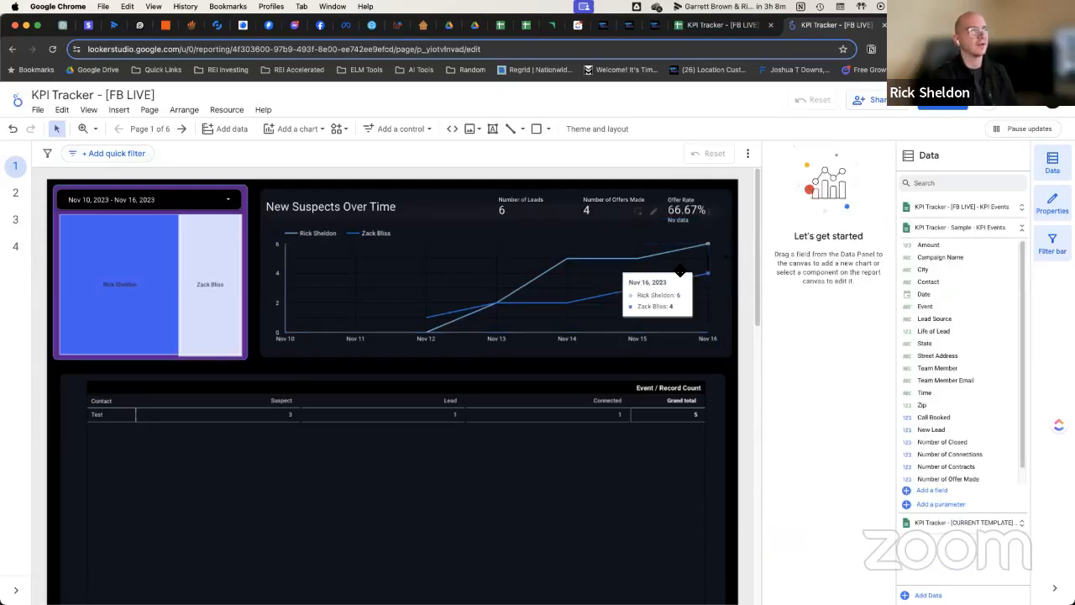
click(1013, 127)
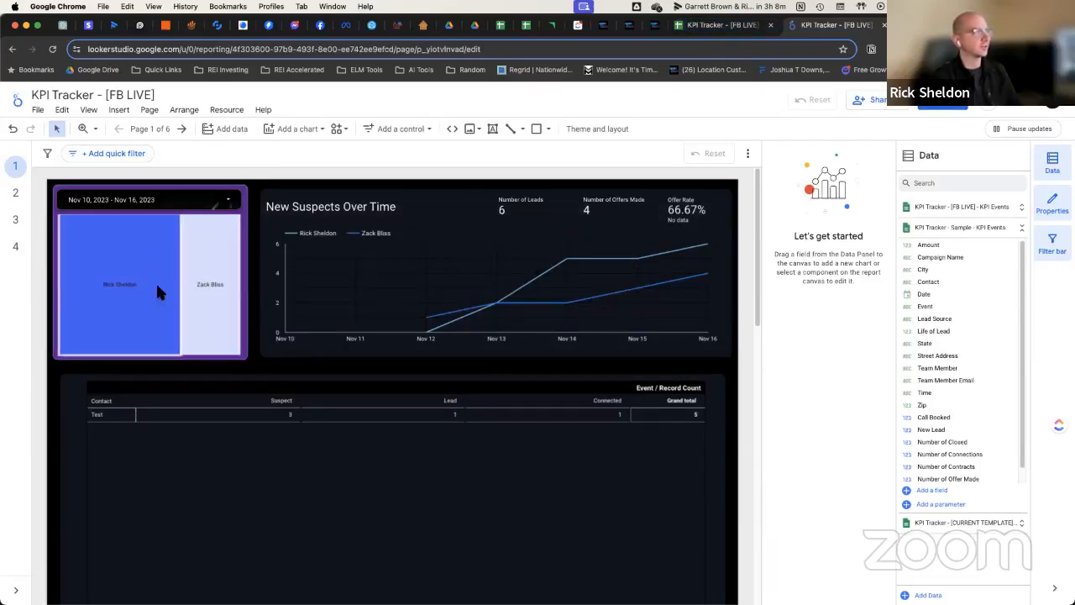
- Filter the report by each team member in the treemap in turn, clearing each filter to compare leads, offers and offer rate
click(119, 283)
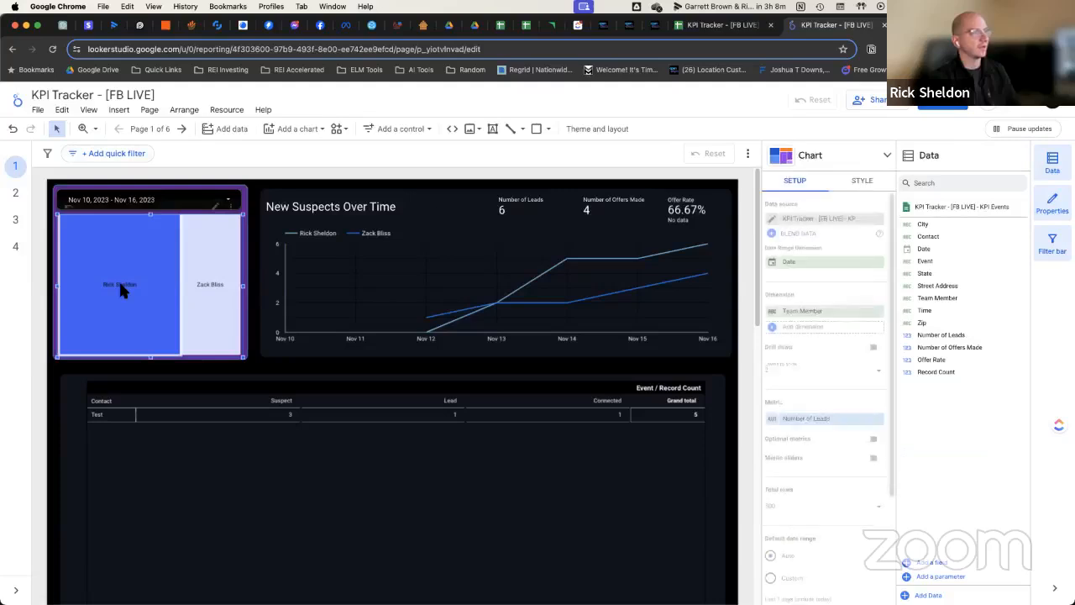
click(120, 285)
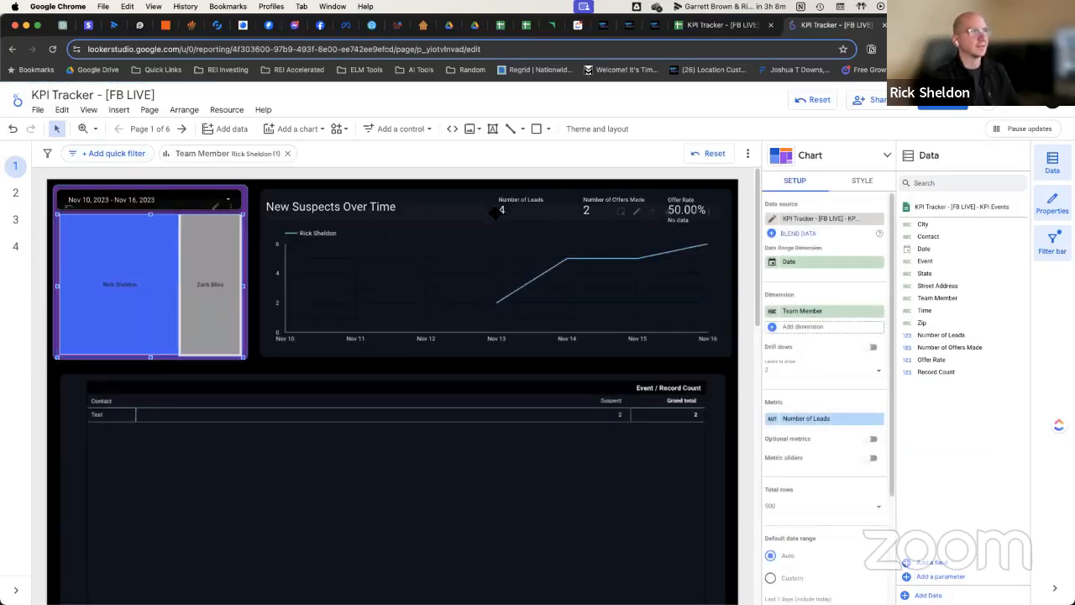
click(145, 269)
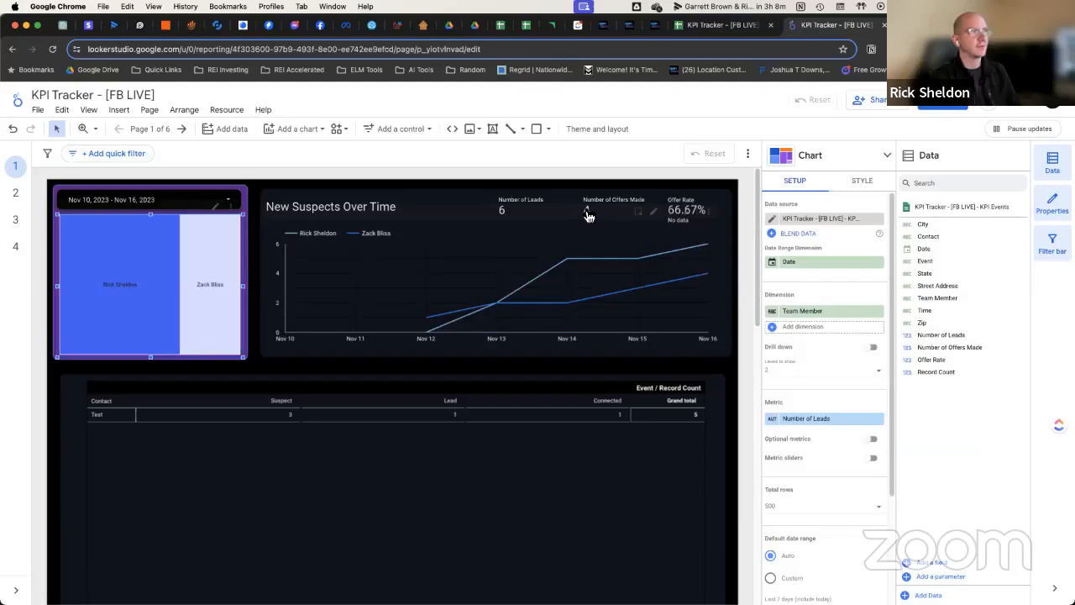
click(118, 281)
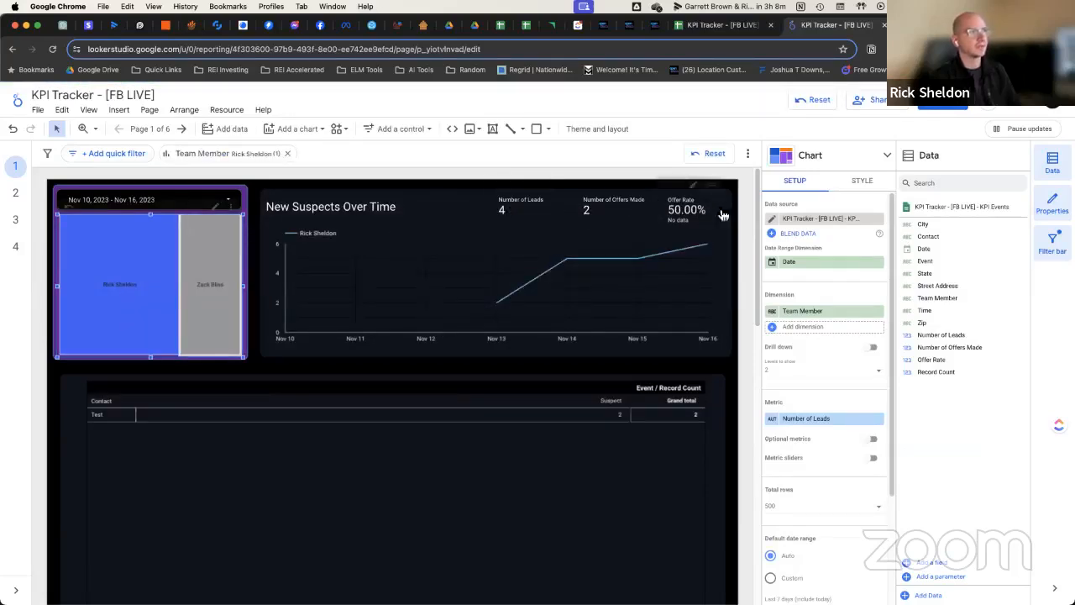
click(77, 271)
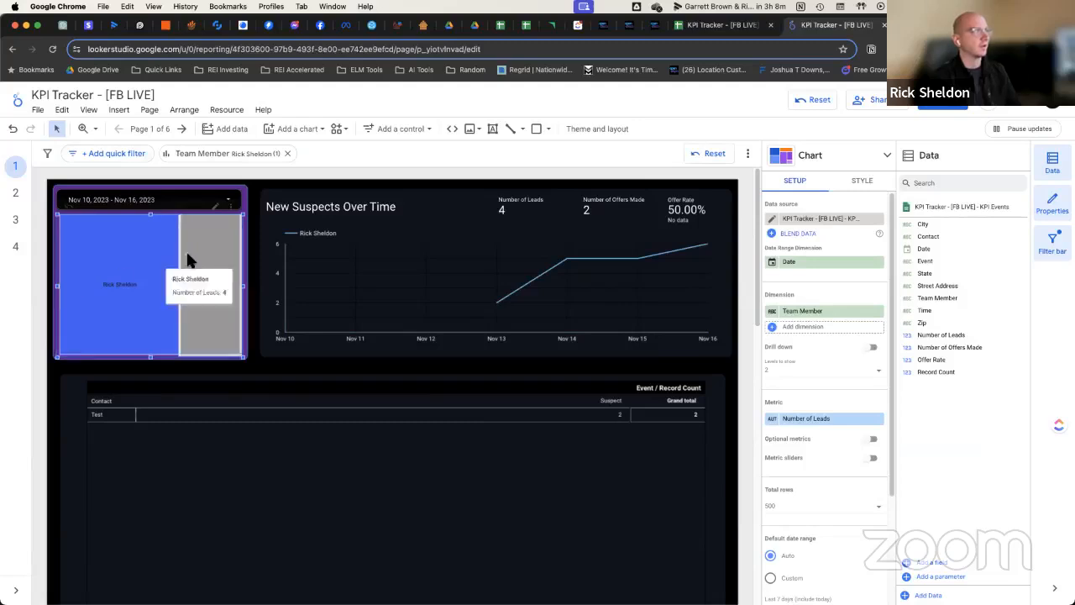
click(209, 279)
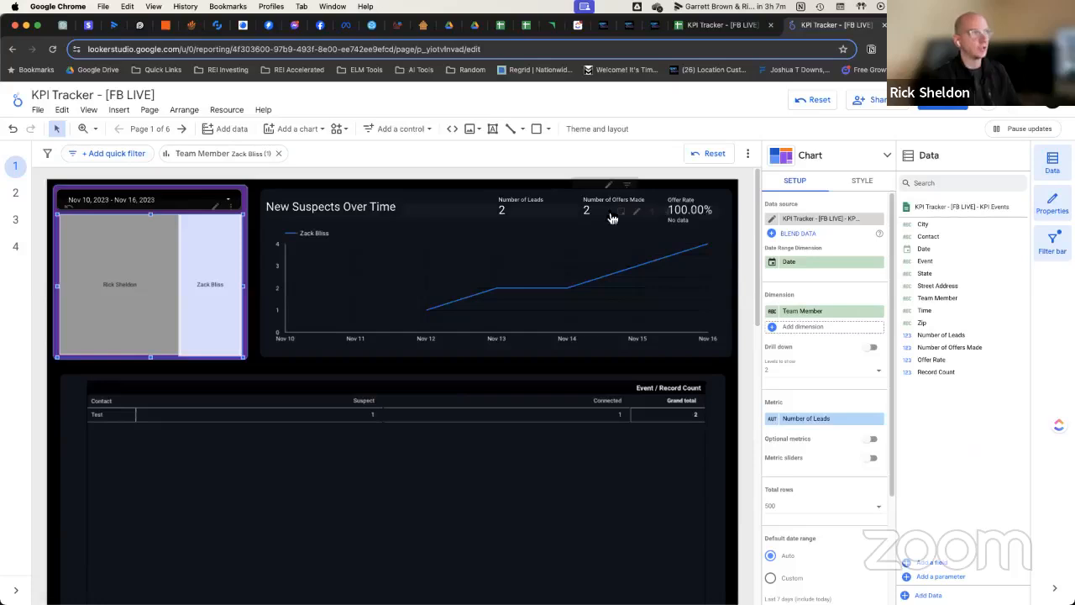
click(199, 294)
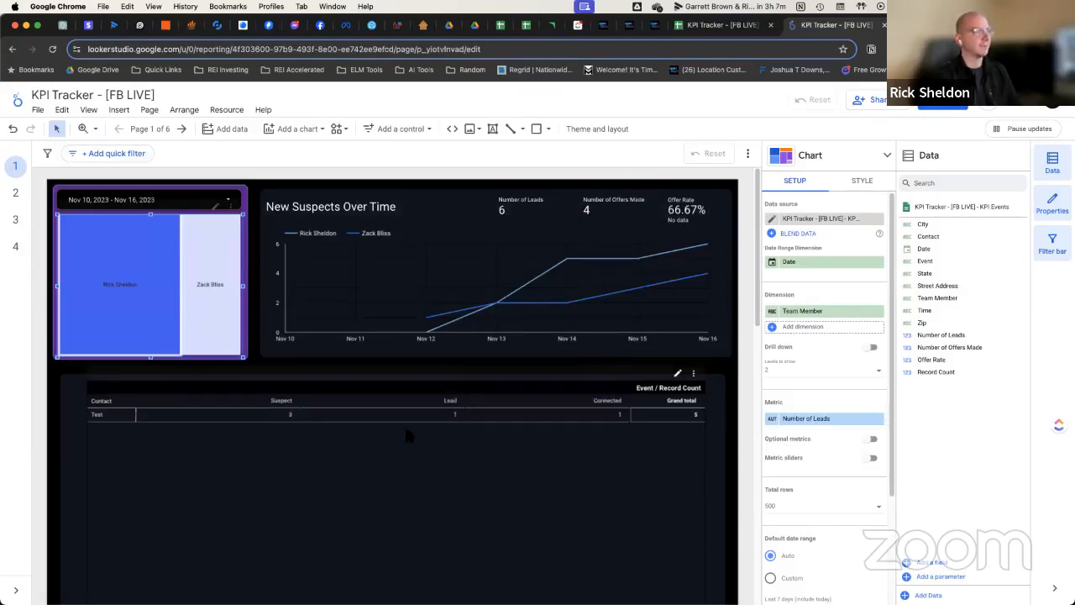
- Select the contact pivot table and switch its data source to KPI Tracker - [FB LIVE] - KPI Events
click(425, 385)
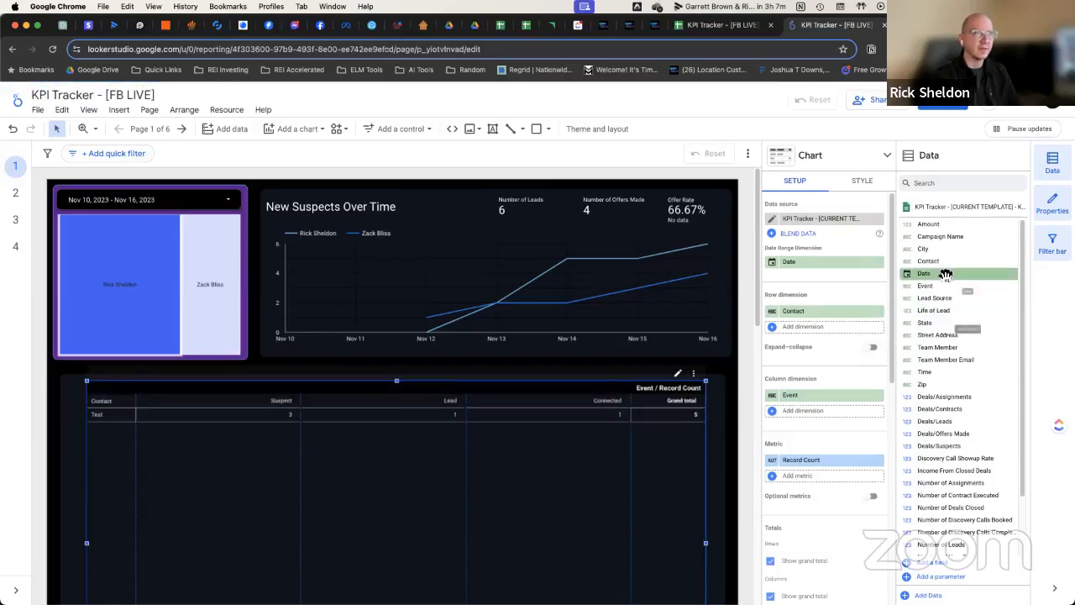
drag(944, 265, 810, 311)
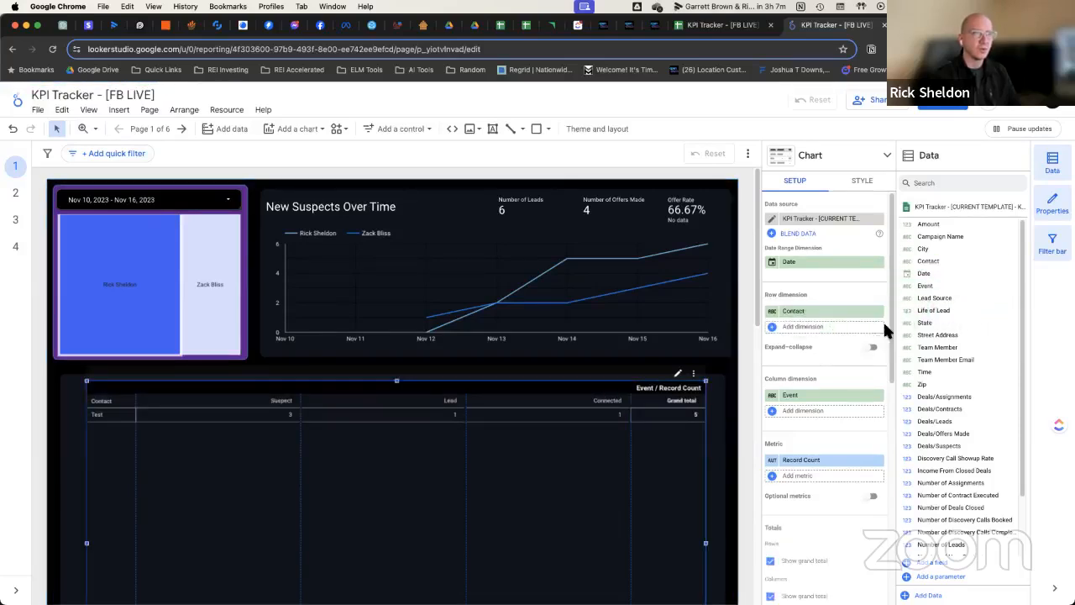
drag(935, 290, 806, 408)
scroll(826, 348, down, 2)
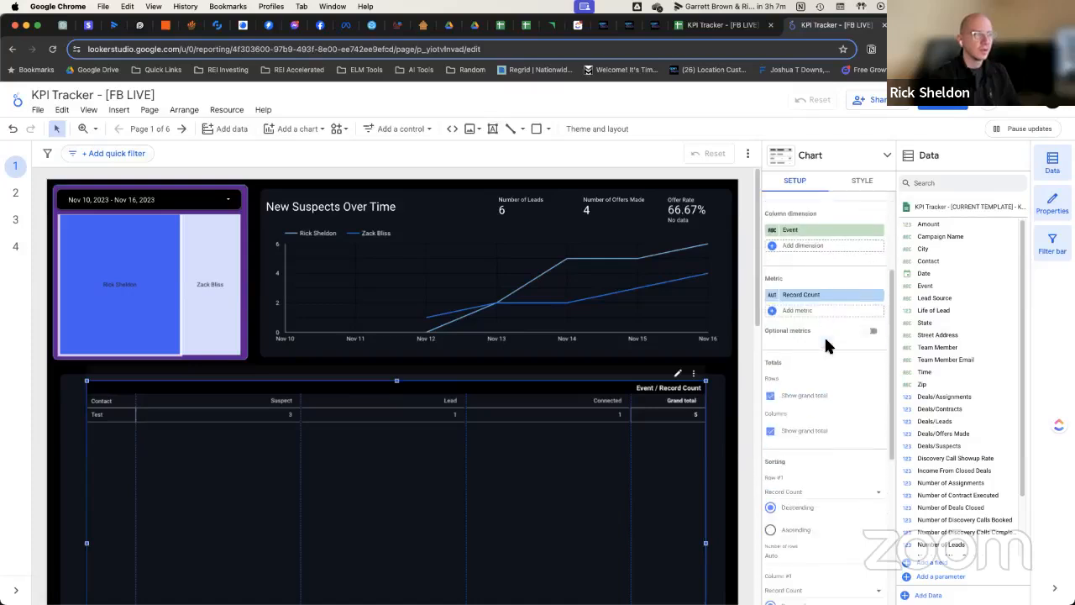
scroll(932, 466, down, 2)
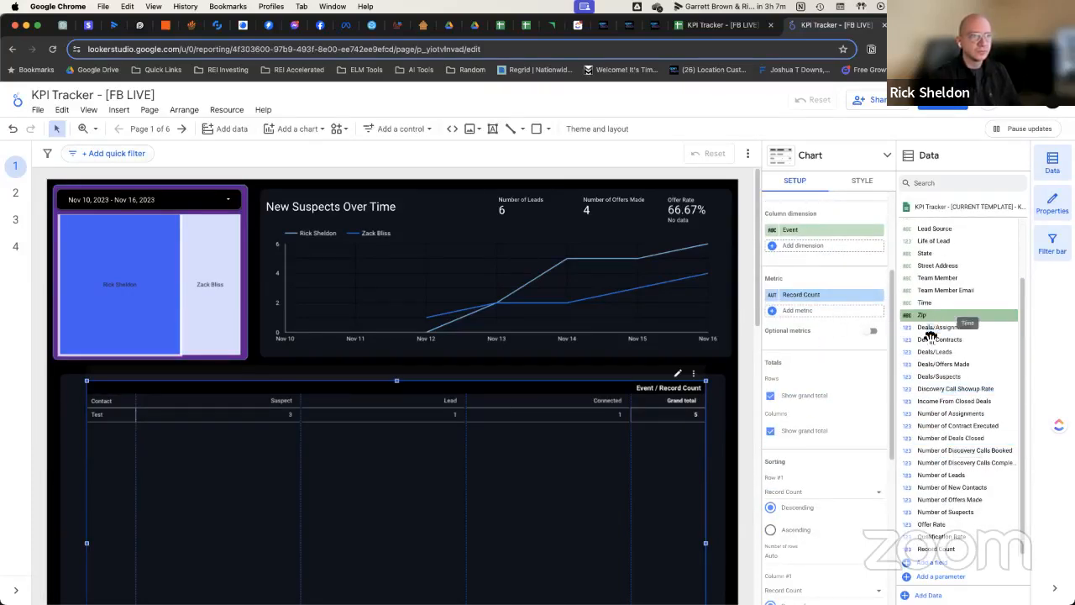
scroll(826, 265, up, 2)
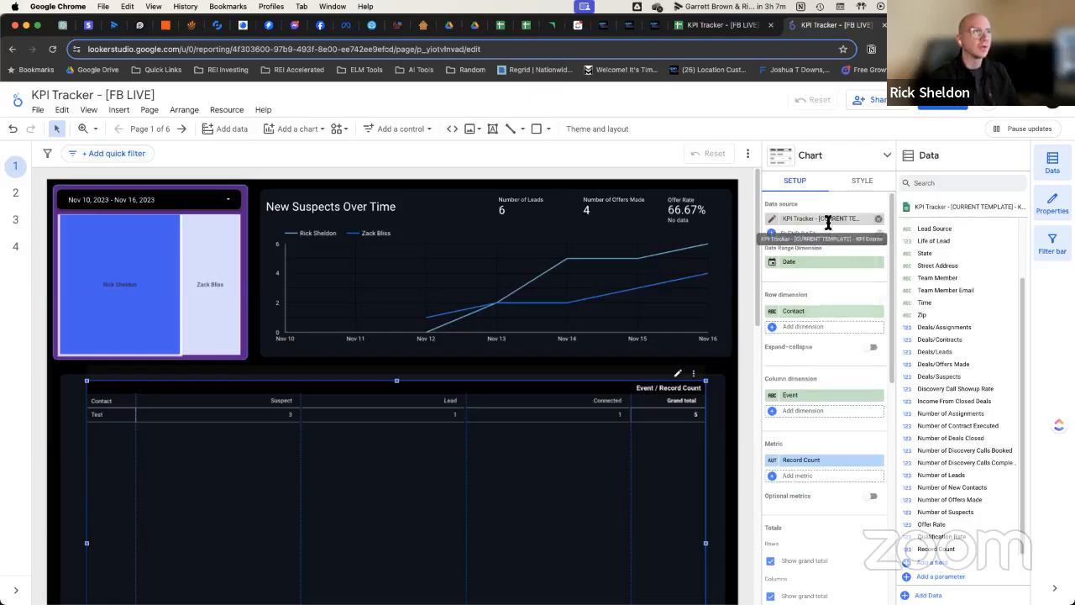
click(829, 220)
click(831, 258)
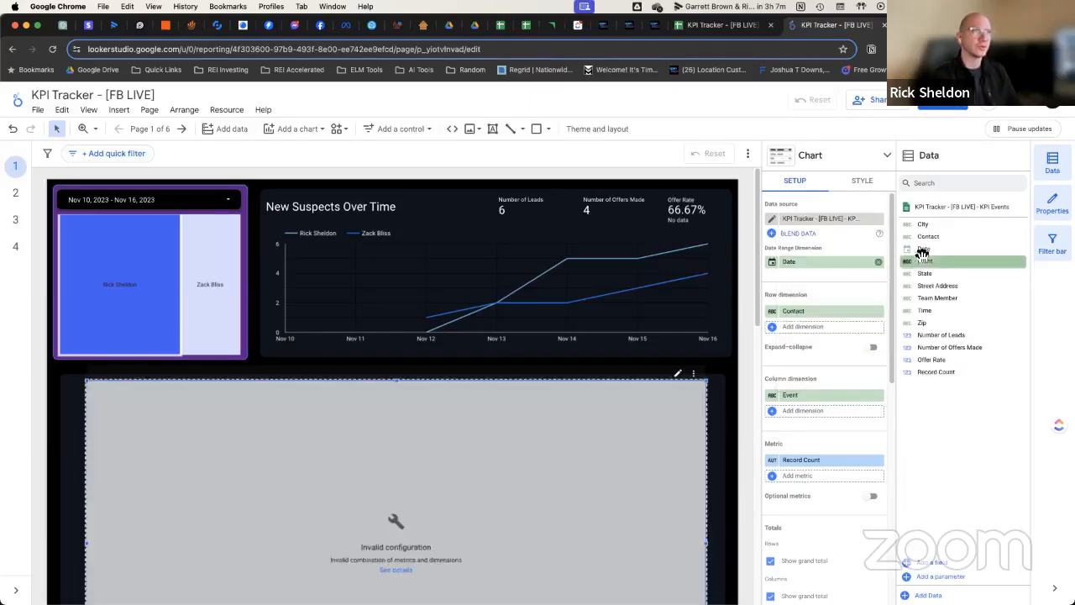
- Reassign Contact as the pivot table's row dimension and Event as its column dimension, and deselect the table
drag(924, 249, 836, 327)
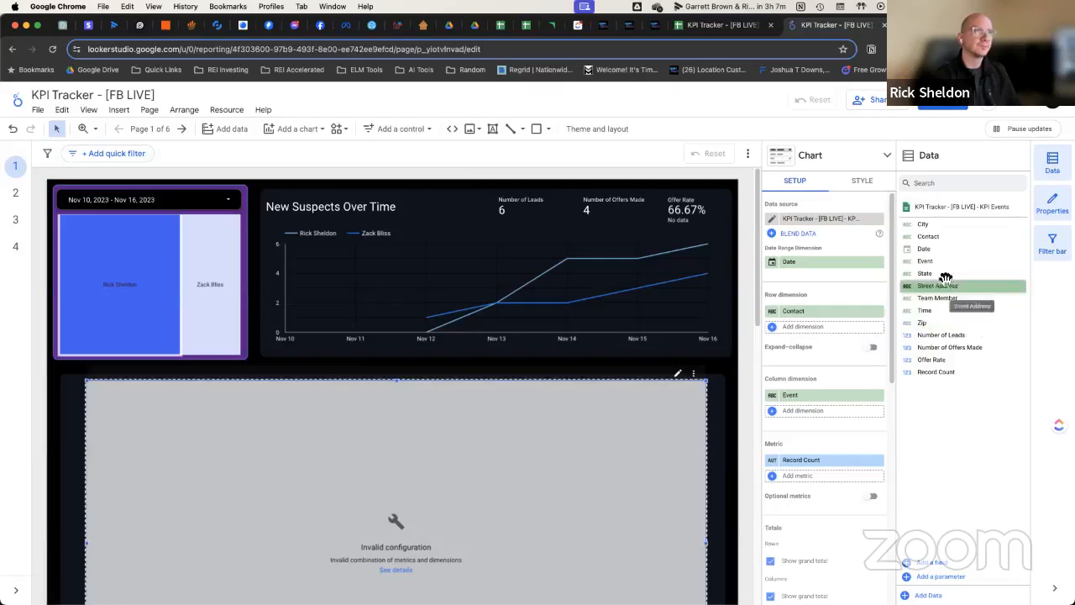
drag(925, 262, 827, 412)
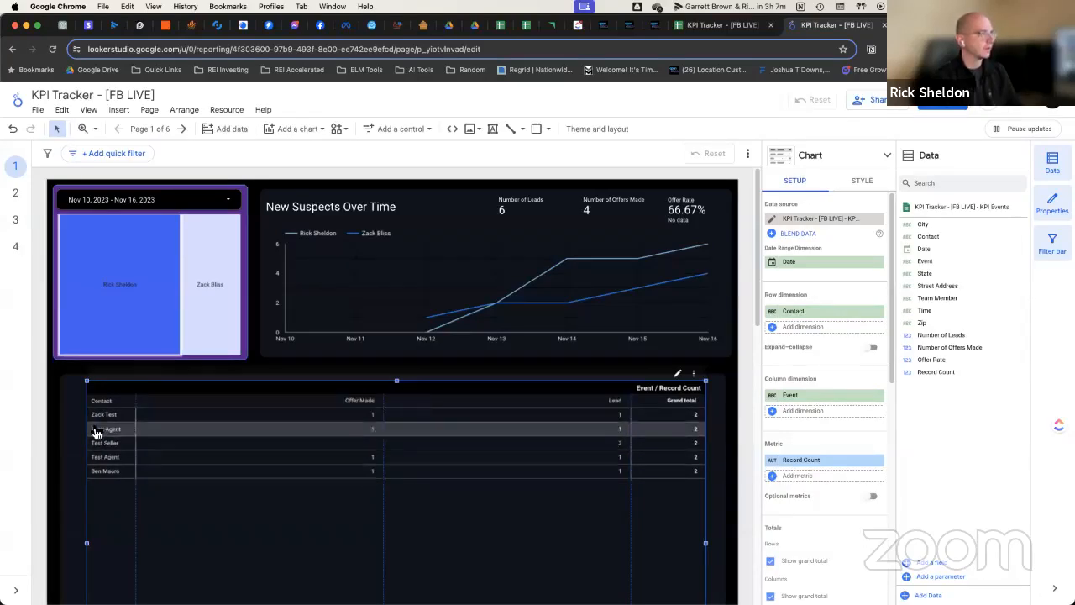
click(56, 454)
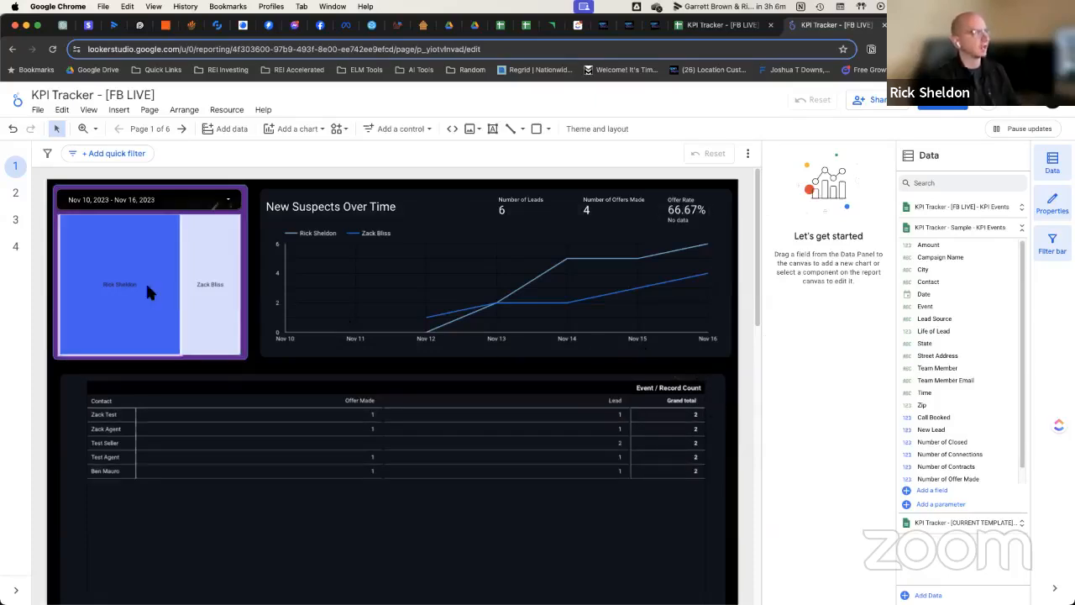
- Filter the report by a single team member in the treemap to check the pivot table's contacts, and clear the filter
mouse_move(96, 287)
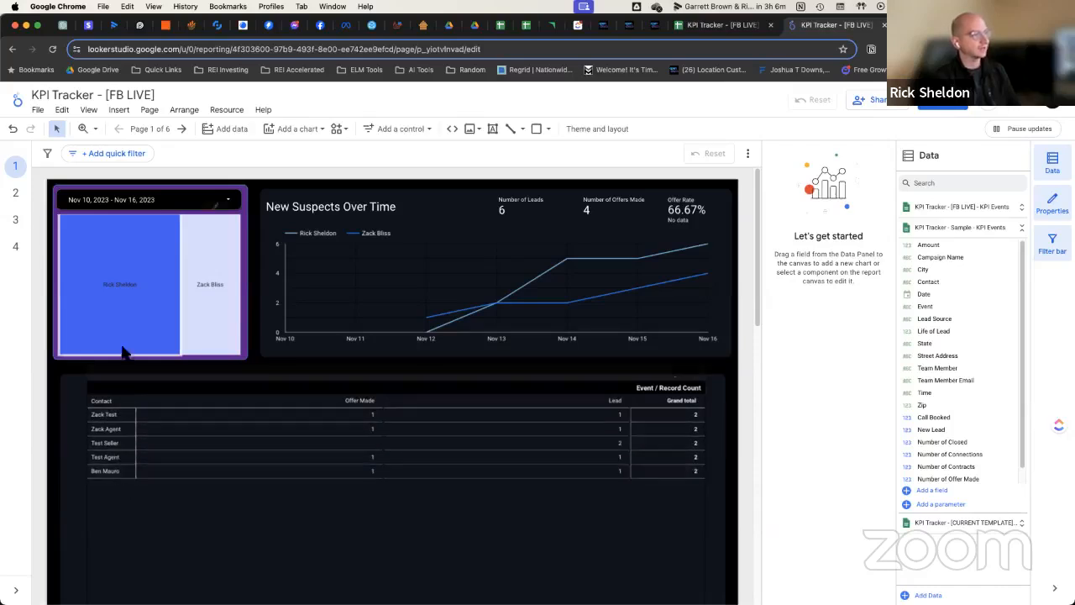
click(219, 282)
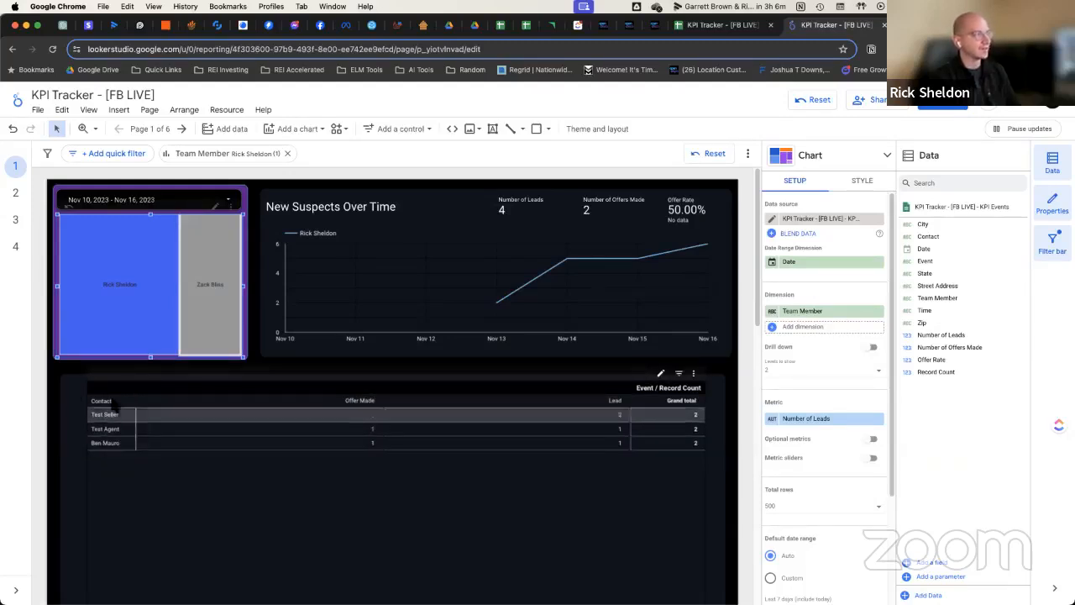
click(115, 283)
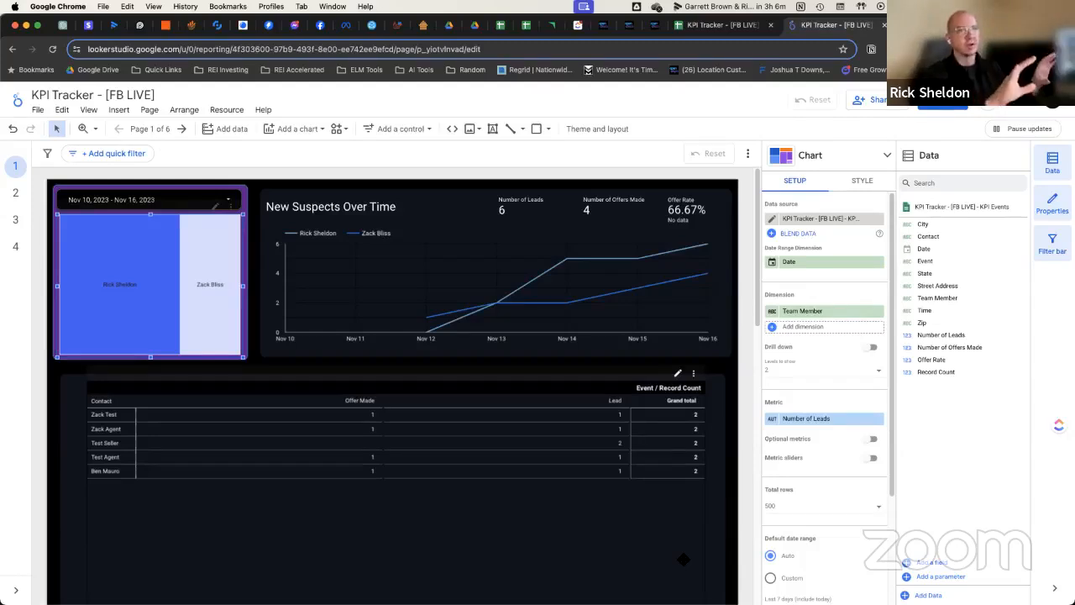
- Switch to the Open Dispo opportunities board and move two opportunities from Suspect to Lead (Active Follow-up)
click(656, 26)
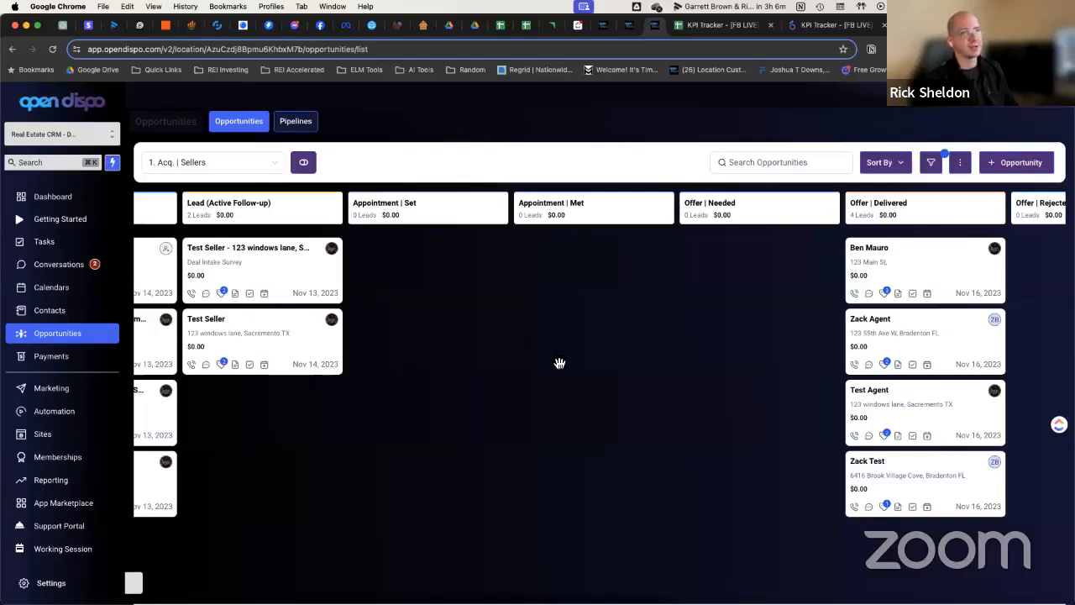
scroll(560, 363, left, 3)
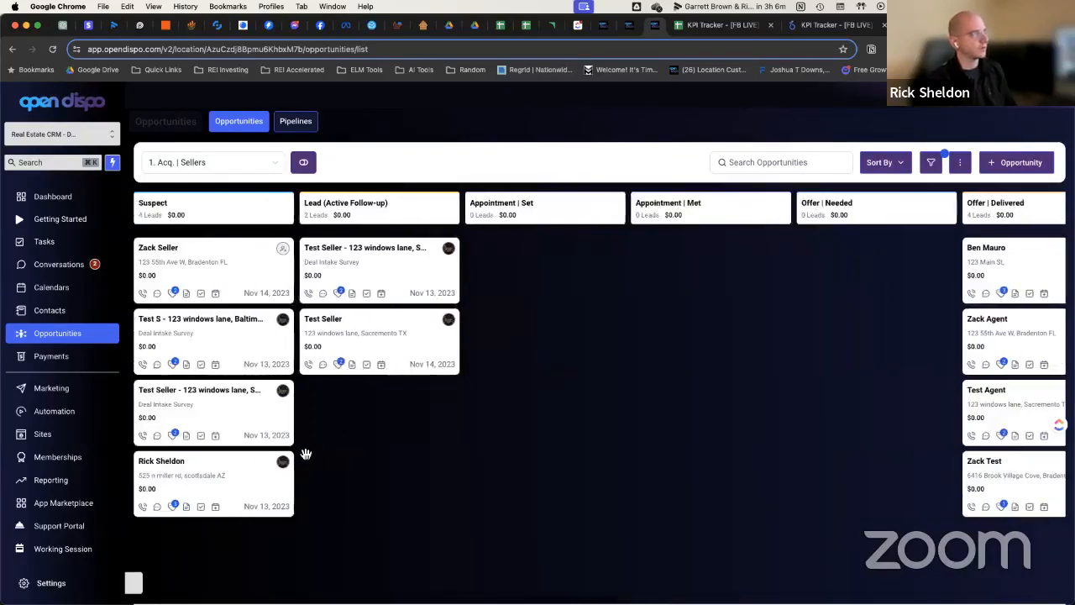
drag(244, 415, 388, 278)
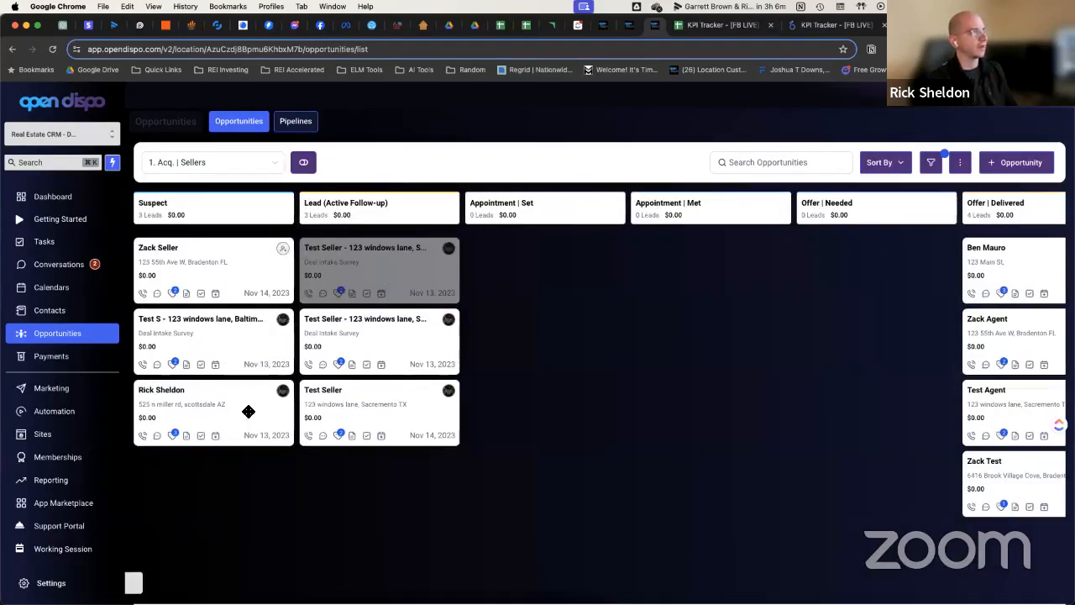
drag(249, 412, 387, 278)
- Switch to the KPI Tracker spreadsheet and check the KPI Events sheet for the newly logged lead events
click(719, 24)
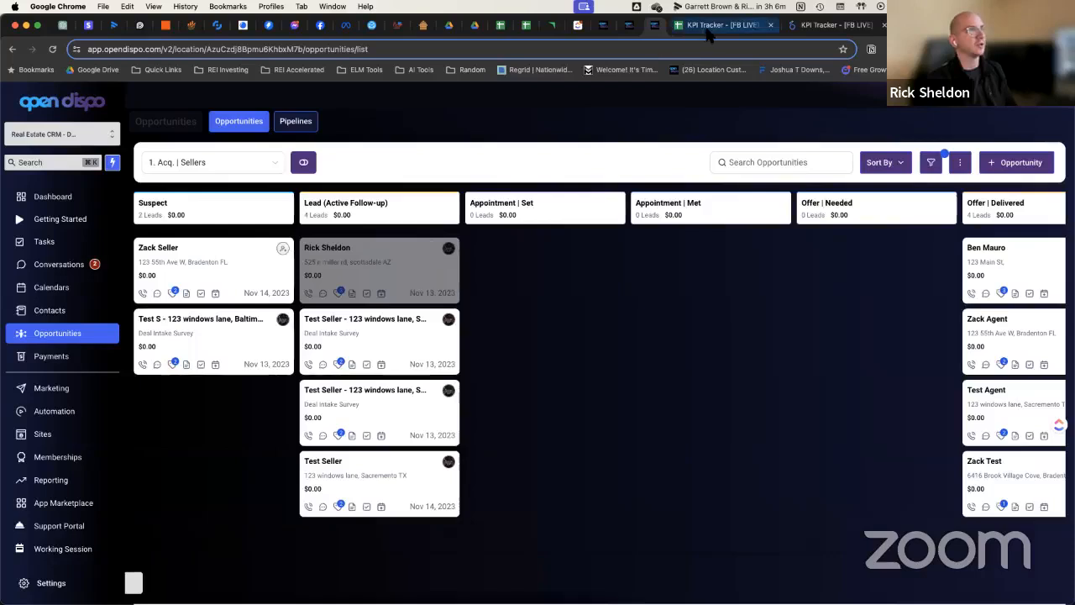
drag(225, 296, 227, 320)
click(304, 389)
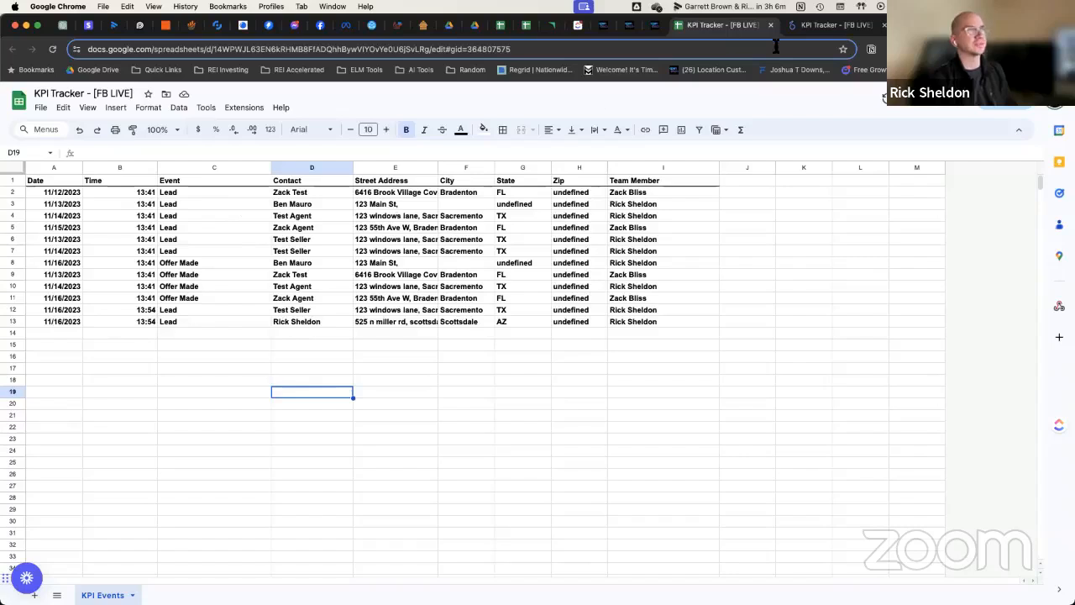
- Return to the Looker Studio report and check the treemap's lead figures for each team member, leaving the filter cleared
click(832, 25)
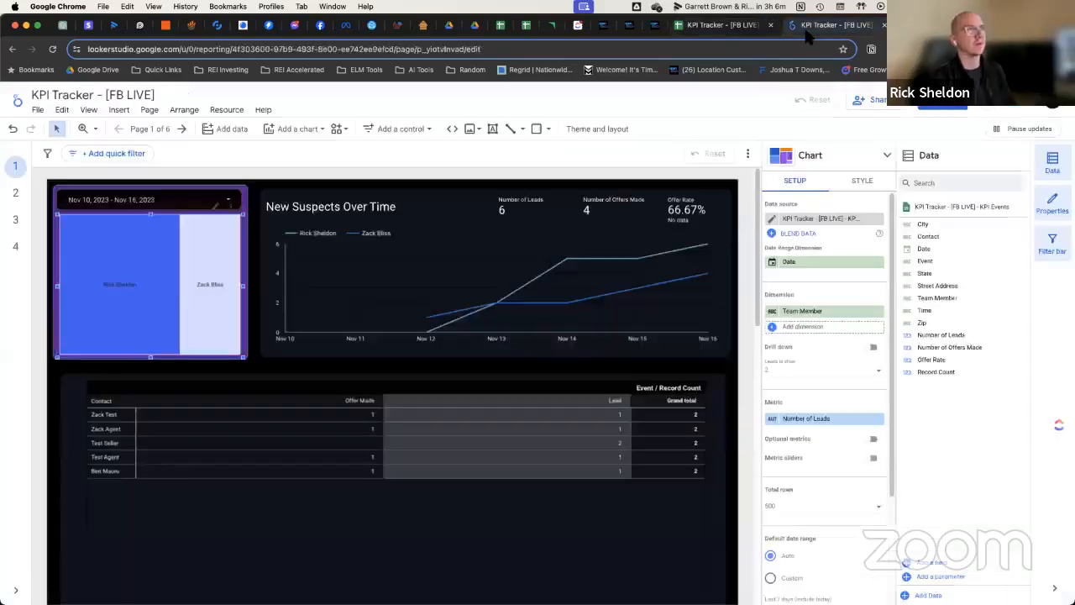
click(739, 248)
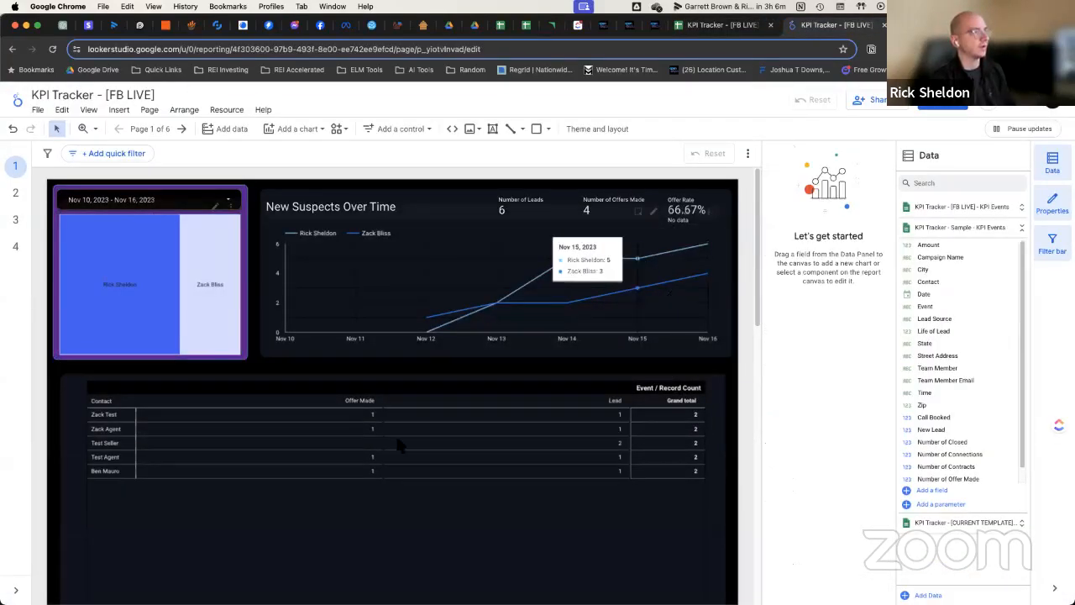
click(139, 287)
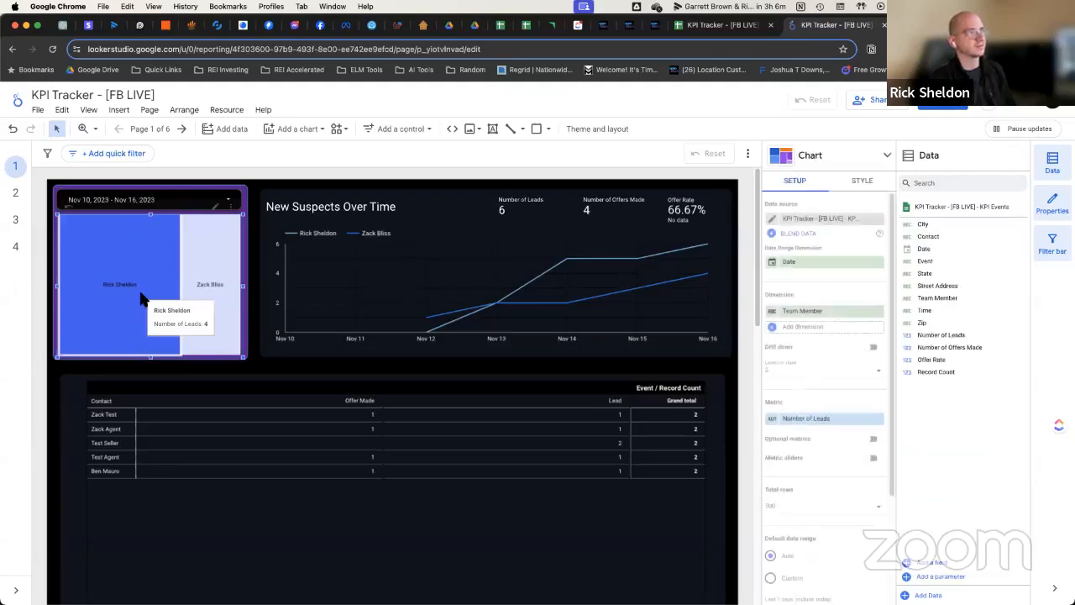
click(142, 298)
click(186, 276)
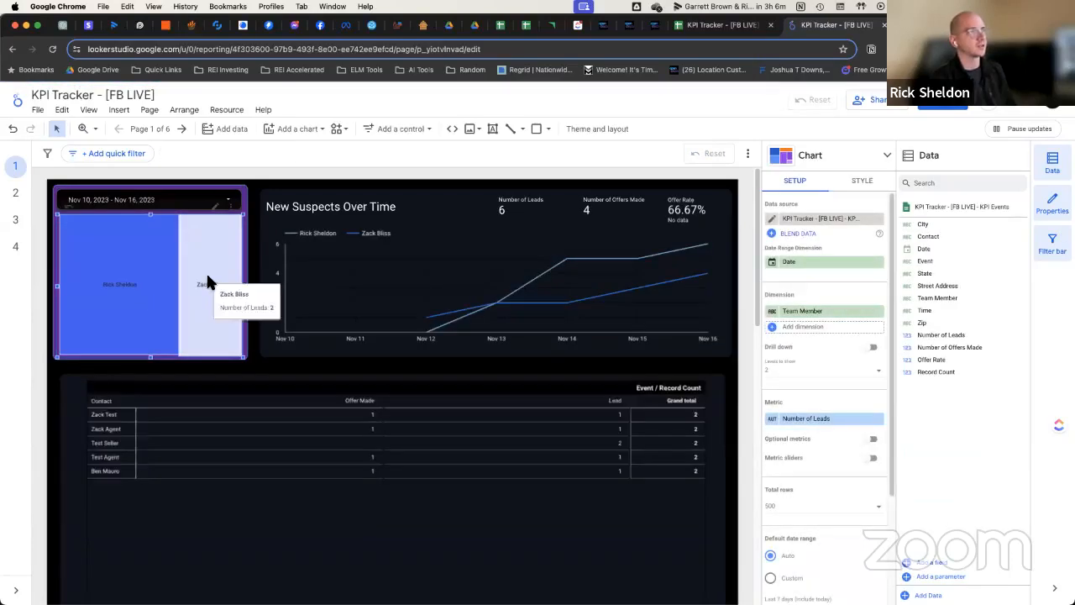
click(209, 282)
click(208, 282)
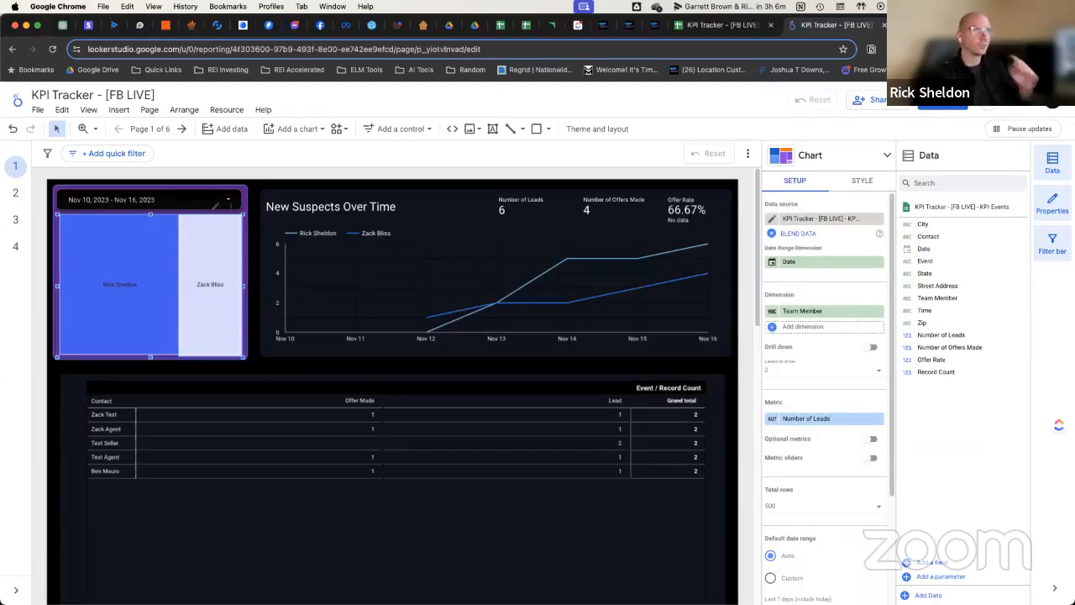
- Switch to the Facebook live video to read its live chat
click(924, 25)
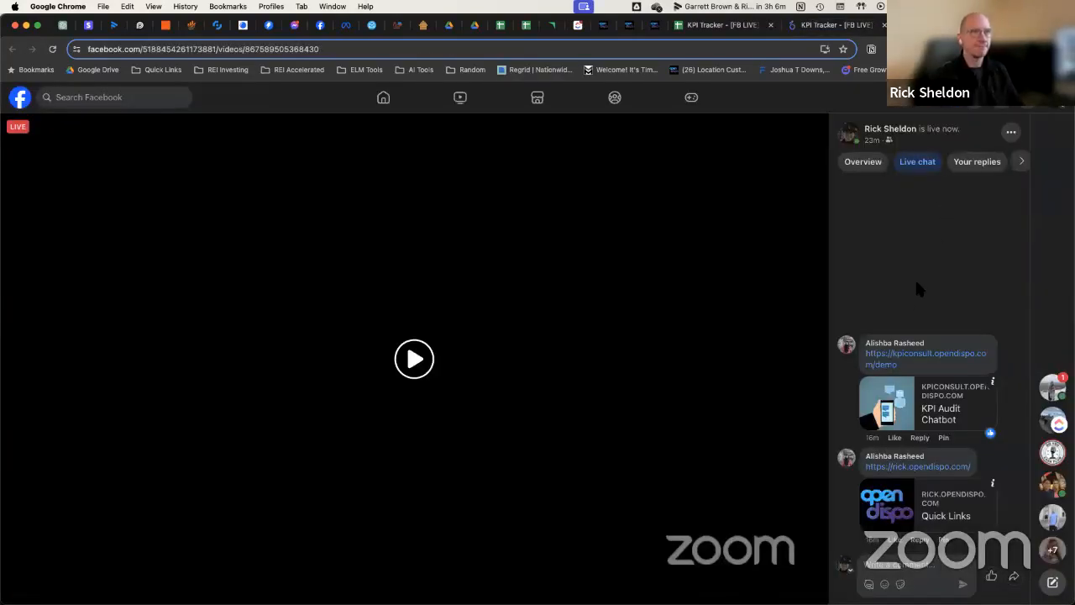